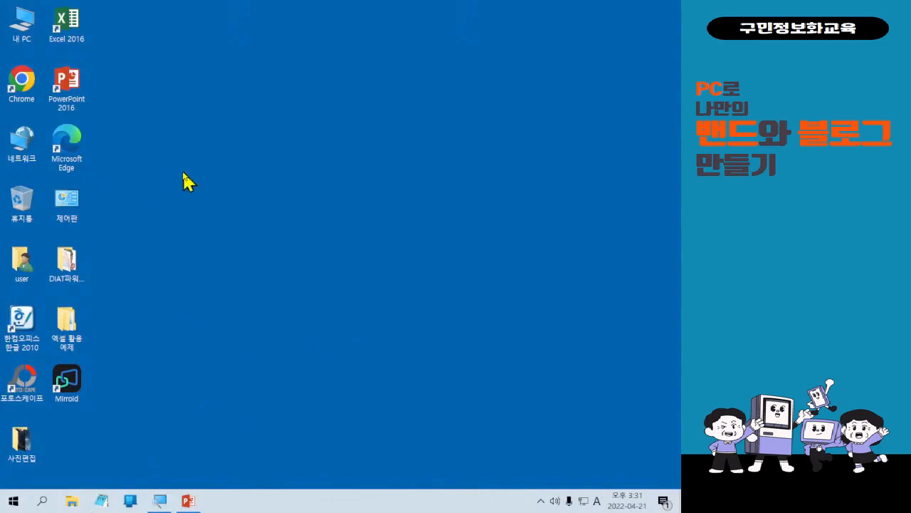
# Browse the Downloads folder and the 사진편집 folder in File Explorer, then close them.
pyautogui.press('super+e')
pyautogui.moveTo(142, 218); pyautogui.dragTo(357, 111)
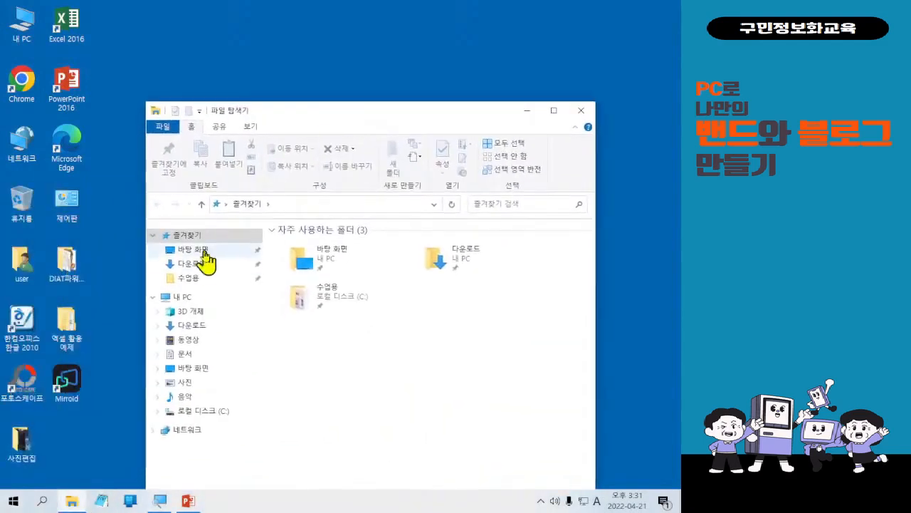
pyautogui.click(201, 262)
pyautogui.scroll(-10, 413, 377)
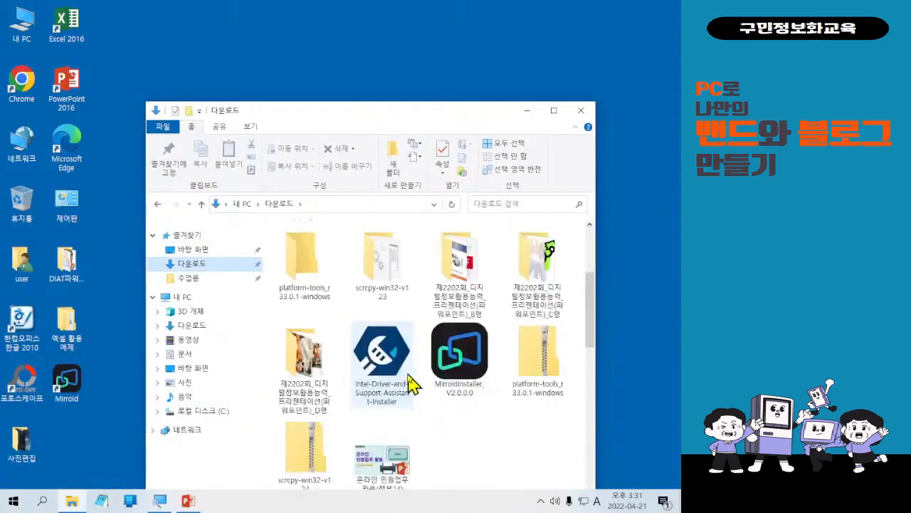
pyautogui.scroll(3, 420, 381)
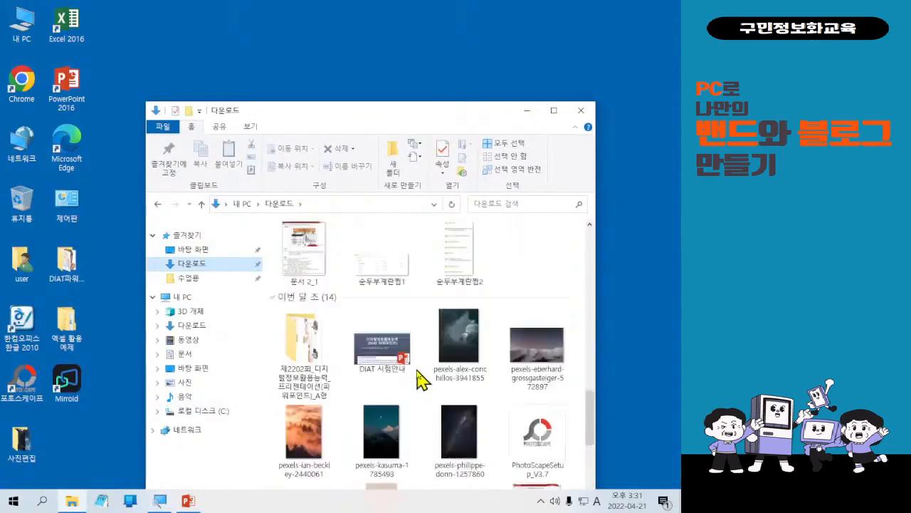
pyautogui.scroll(-3, 421, 380)
pyautogui.scroll(3, 421, 381)
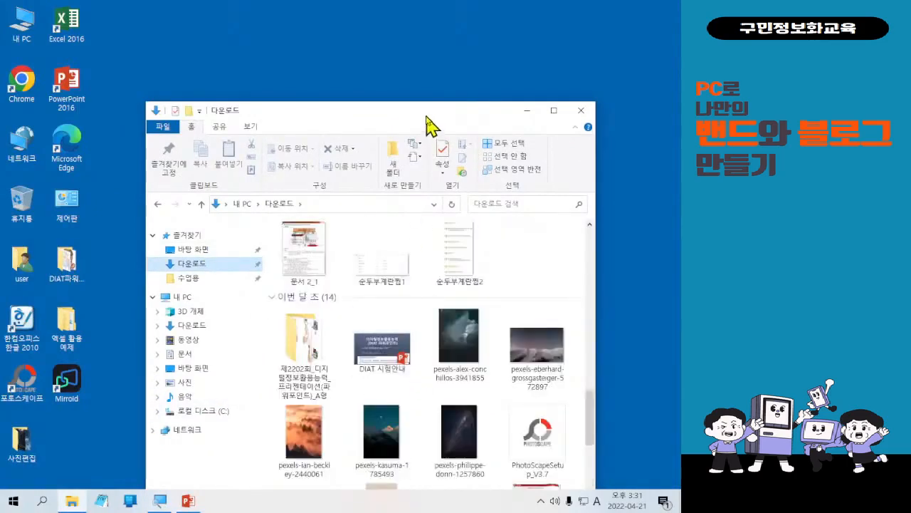
pyautogui.moveTo(426, 115); pyautogui.dragTo(399, 50)
pyautogui.doubleClick(400, 50)
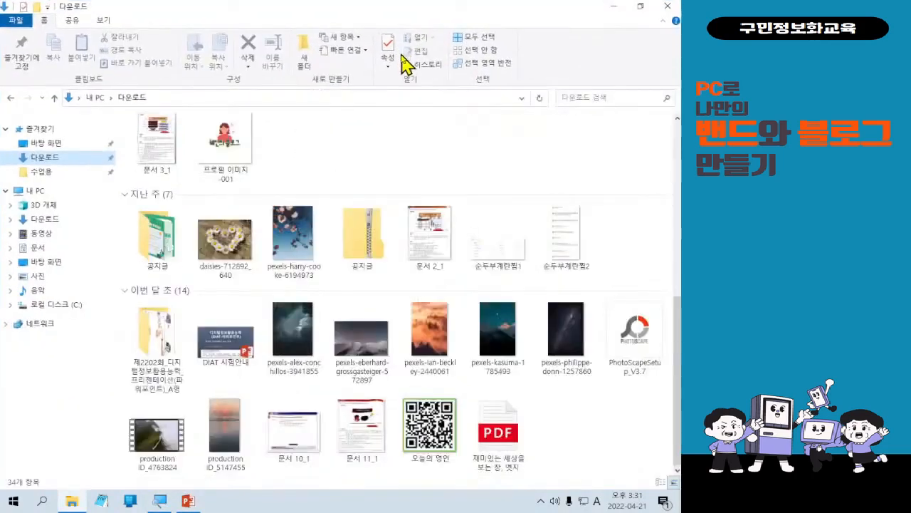
pyautogui.click(668, 6)
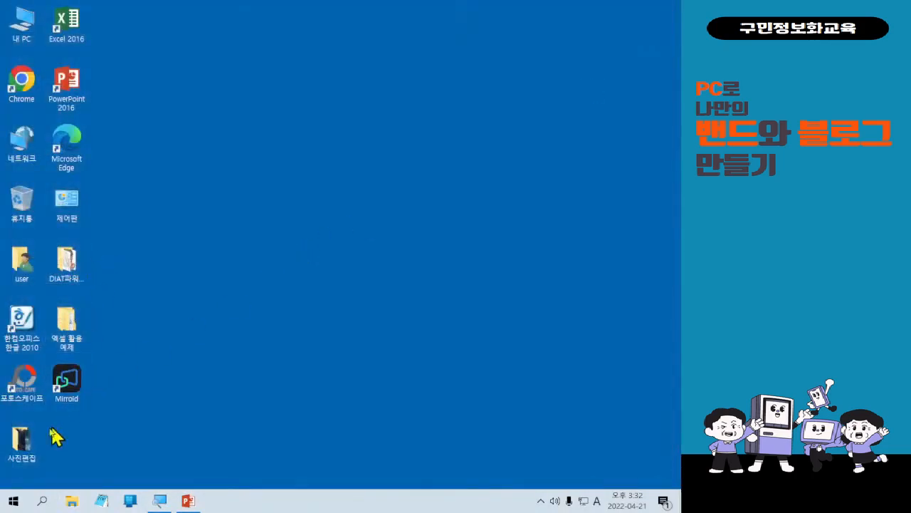
pyautogui.doubleClick(22, 440)
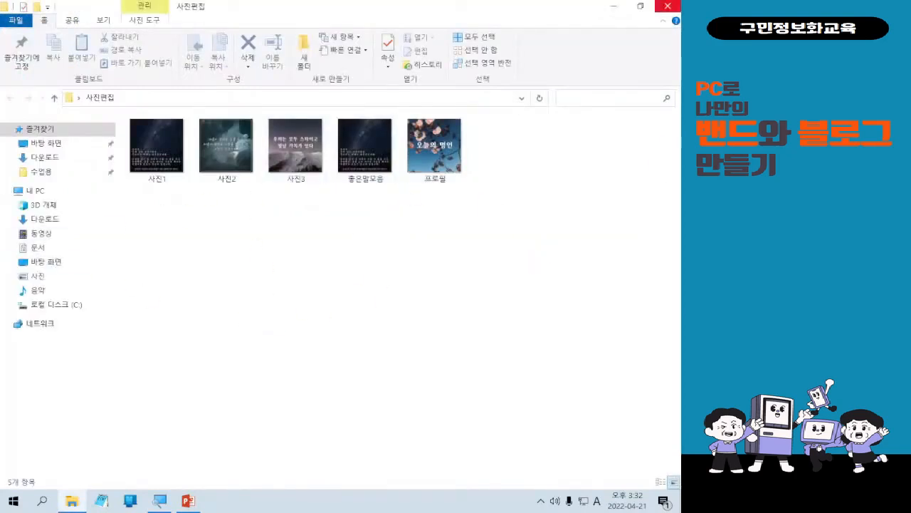
pyautogui.click(668, 7)
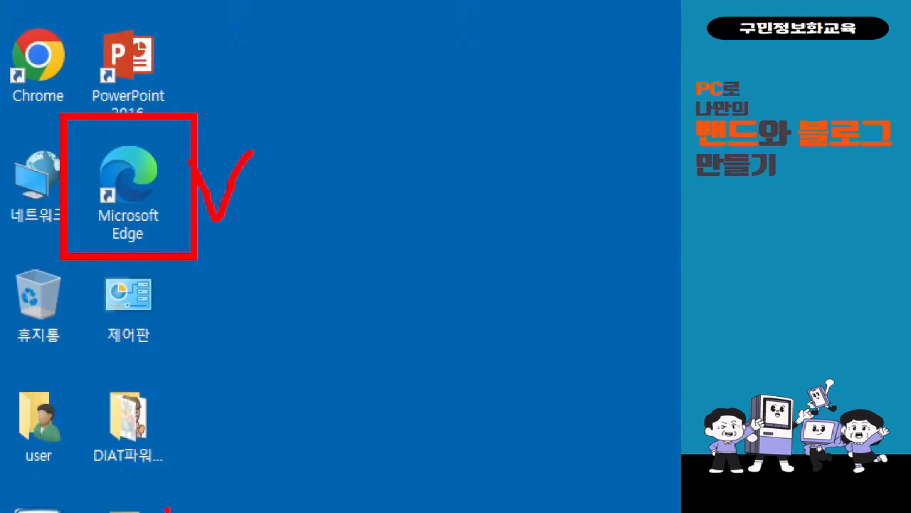
# Open Microsoft Edge and search Naver for pexels.
pyautogui.click(158, 191)
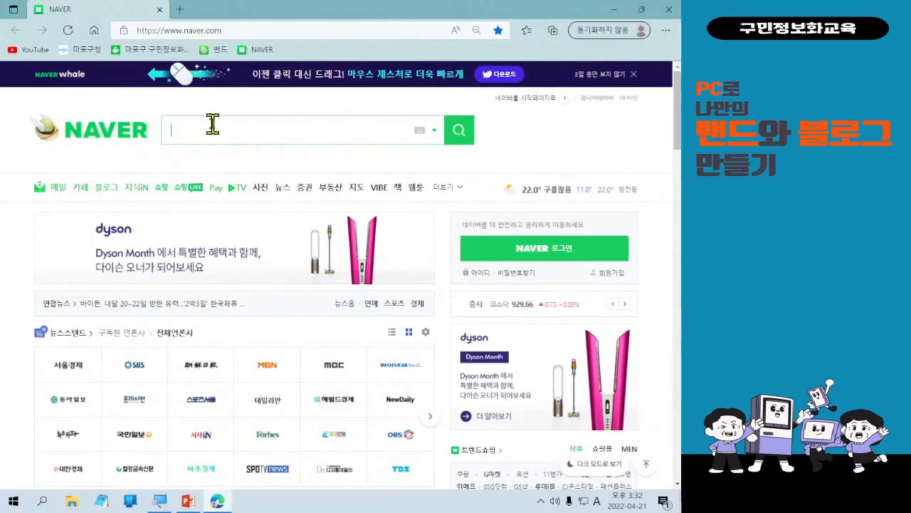
pyautogui.write('pexels')
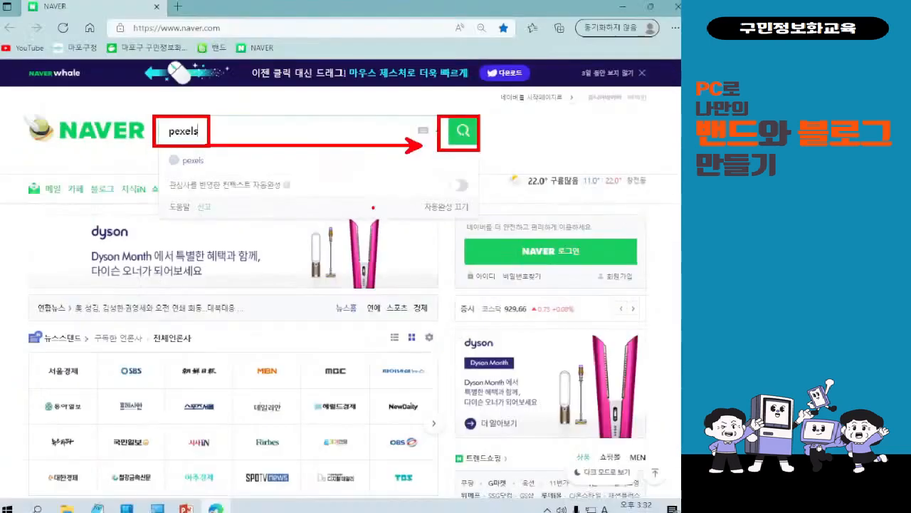
pyautogui.press('Return')
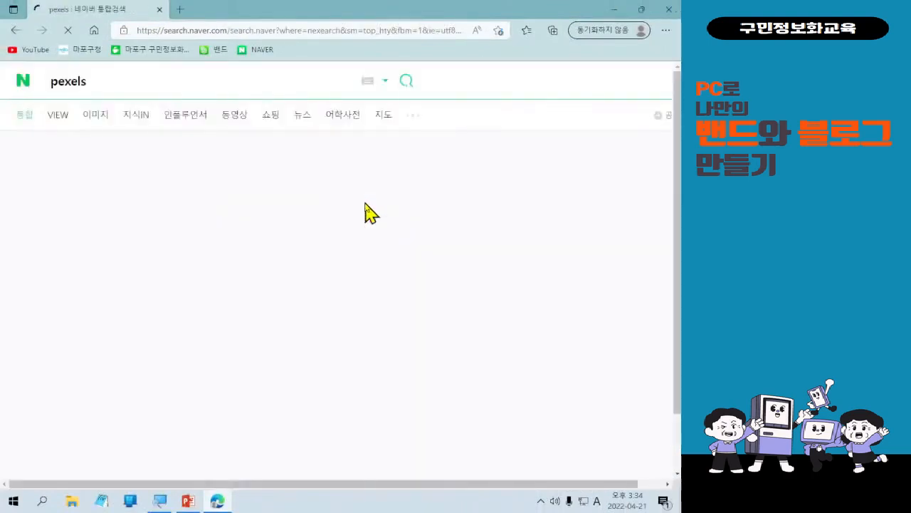
# Open the Pexels free stock photo site from the search results.
pyautogui.scroll(-1, 124, 271)
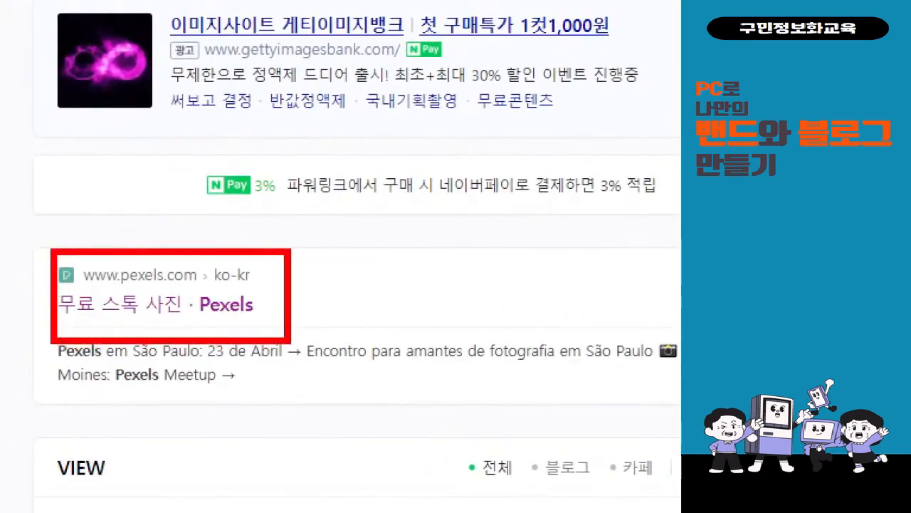
pyautogui.moveTo(302, 284); pyautogui.dragTo(330, 278)
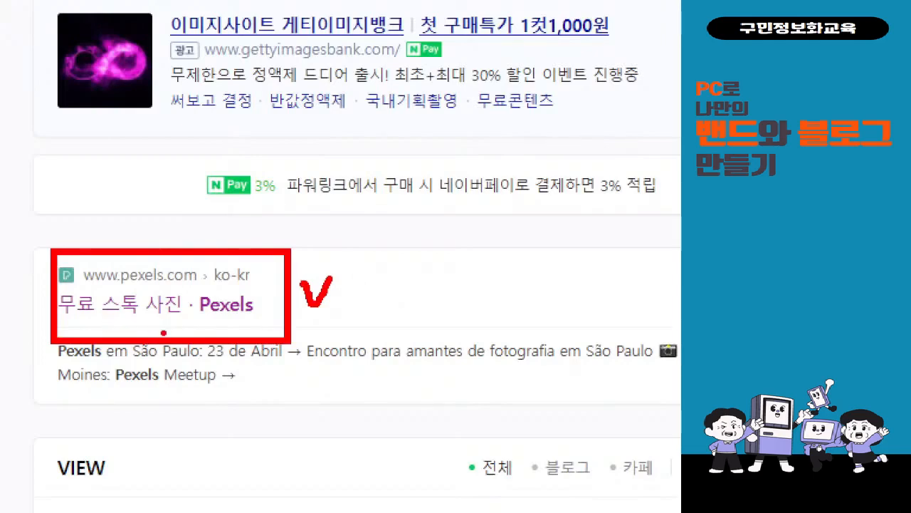
pyautogui.click(99, 306)
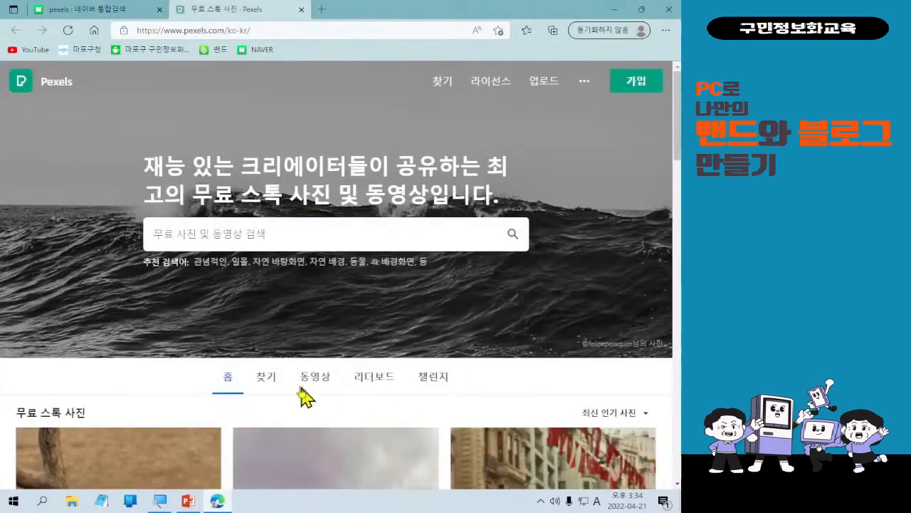
# Search Pexels photos for 활동.
pyautogui.click(226, 229)
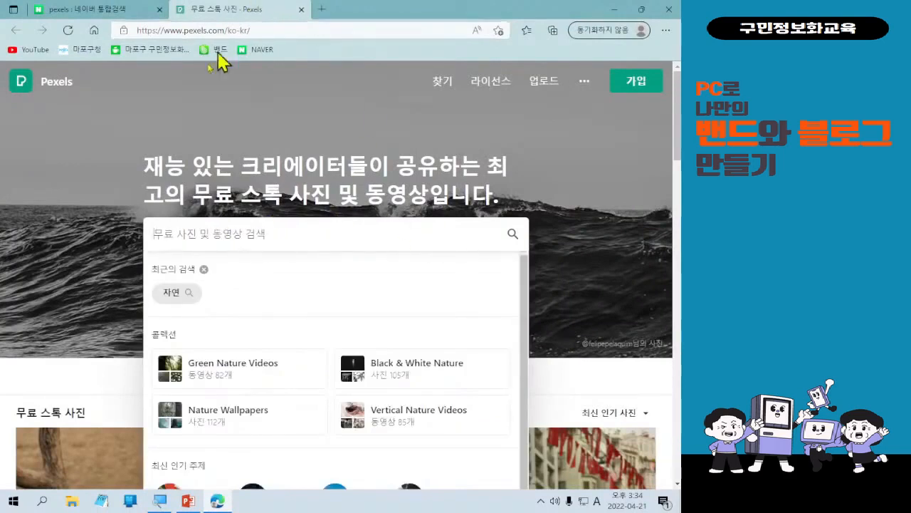
pyautogui.click(80, 399)
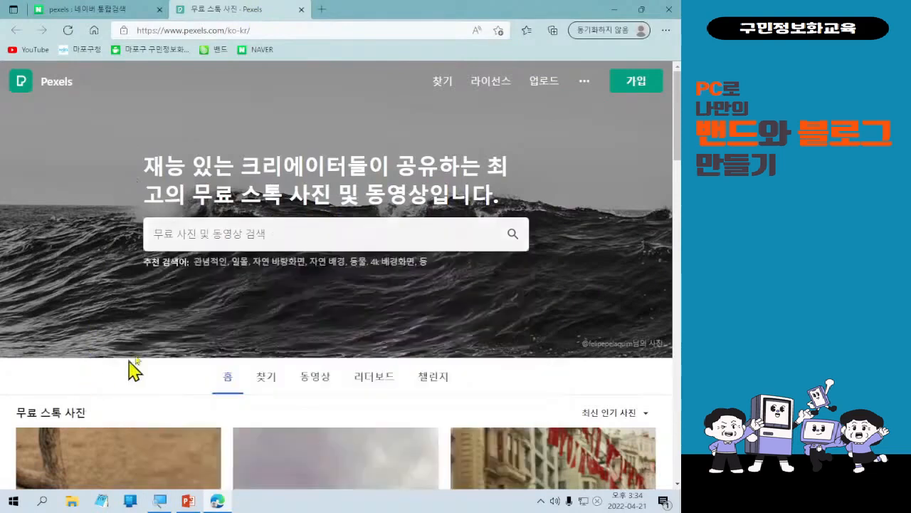
pyautogui.click(203, 238)
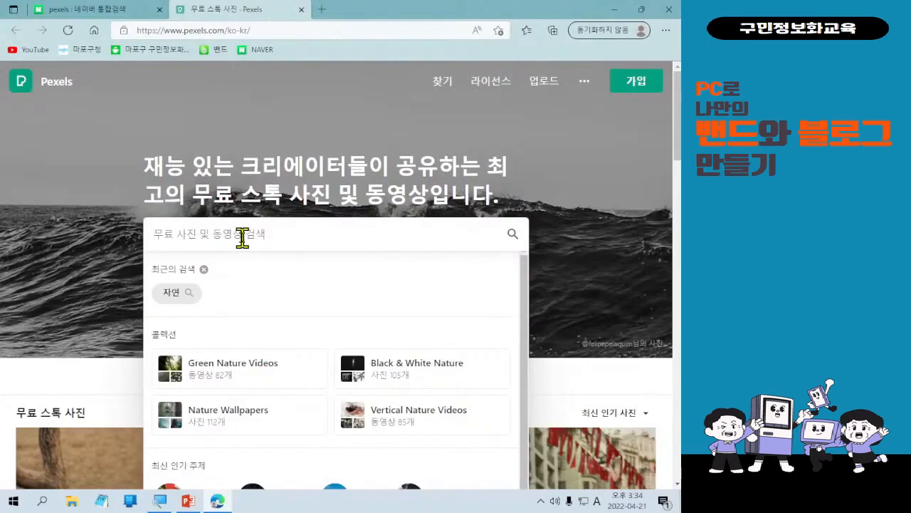
pyautogui.write('ghk')
pyautogui.press('BackSpace')
pyautogui.press('BackSpace')
pyautogui.press('BackSpace')
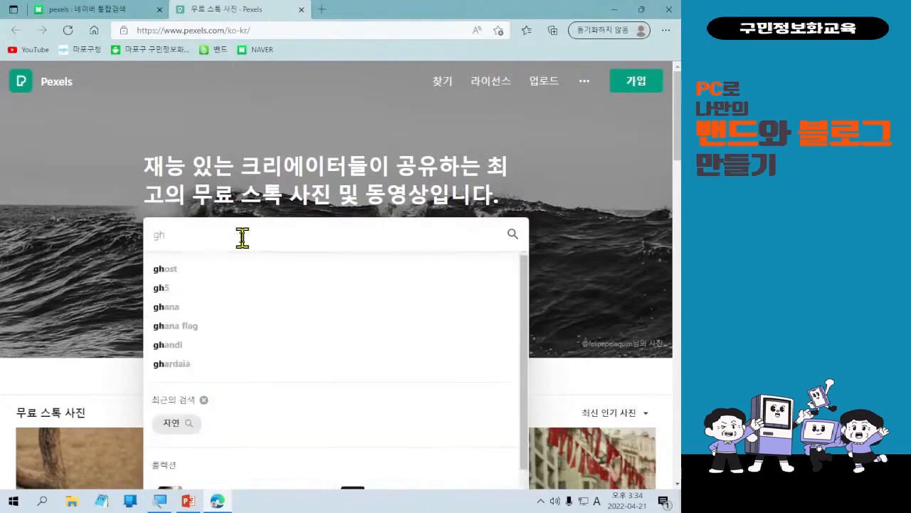
pyautogui.press('Hangul')
pyautogui.write('활')
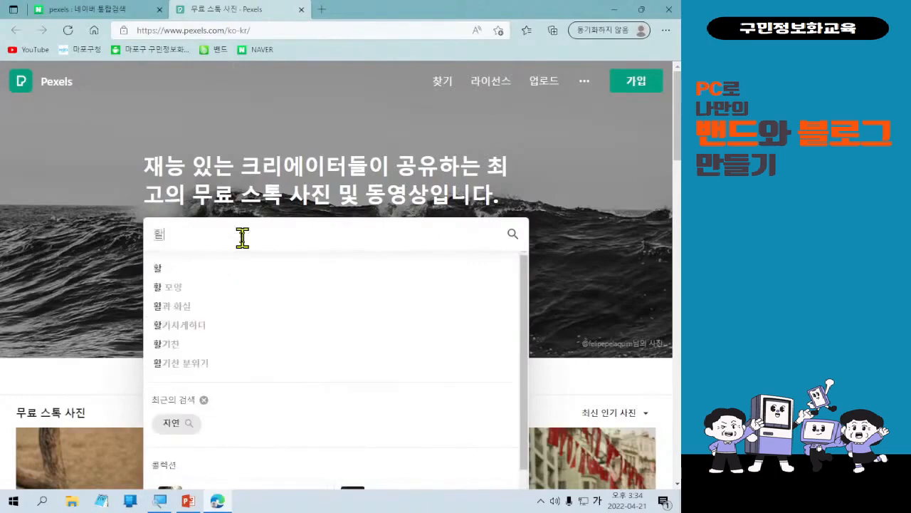
pyautogui.write('ㄷㅗㅇ')
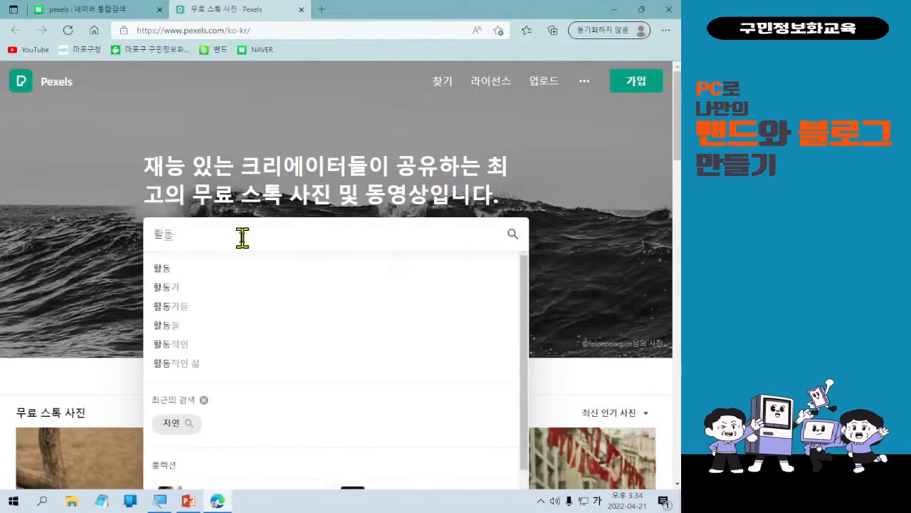
pyautogui.press('Return')
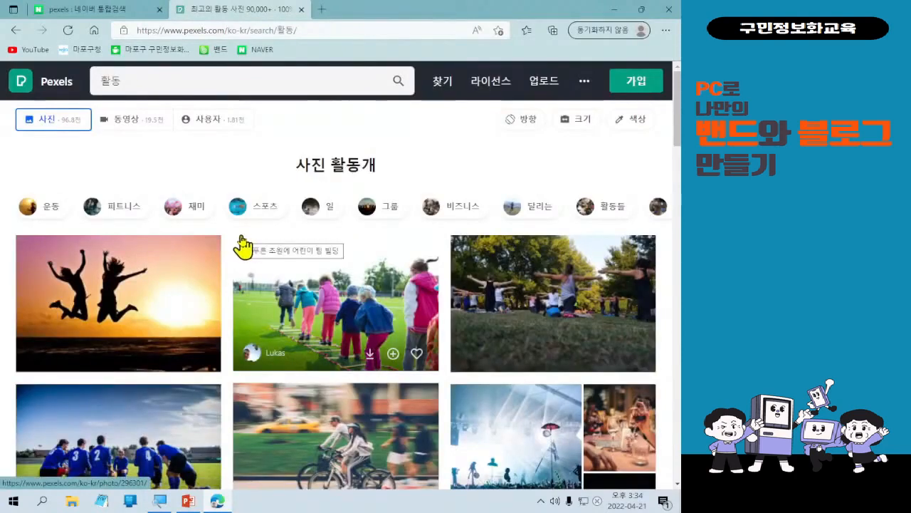
# Go back to the Pexels home page and repeat the 활동 search by choosing it from the suggestions.
pyautogui.click(16, 31)
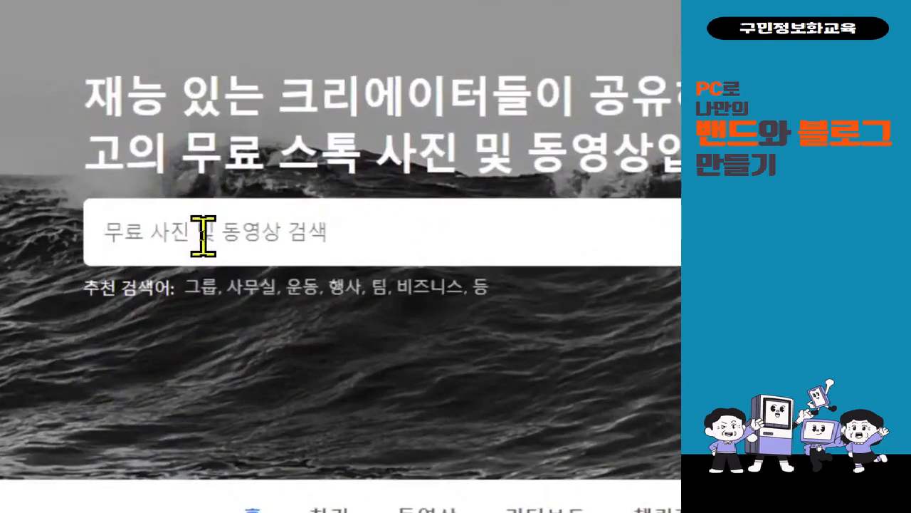
pyautogui.write('활동')
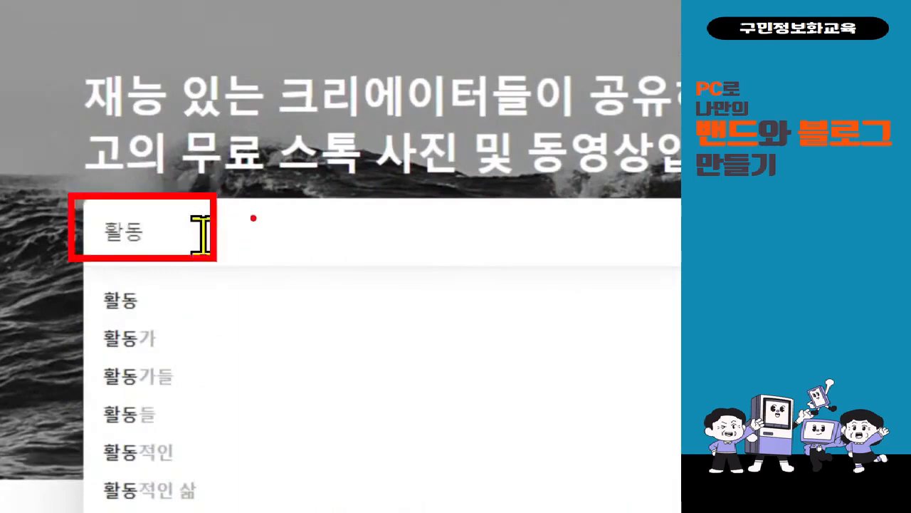
pyautogui.moveTo(253, 218); pyautogui.dragTo(288, 208)
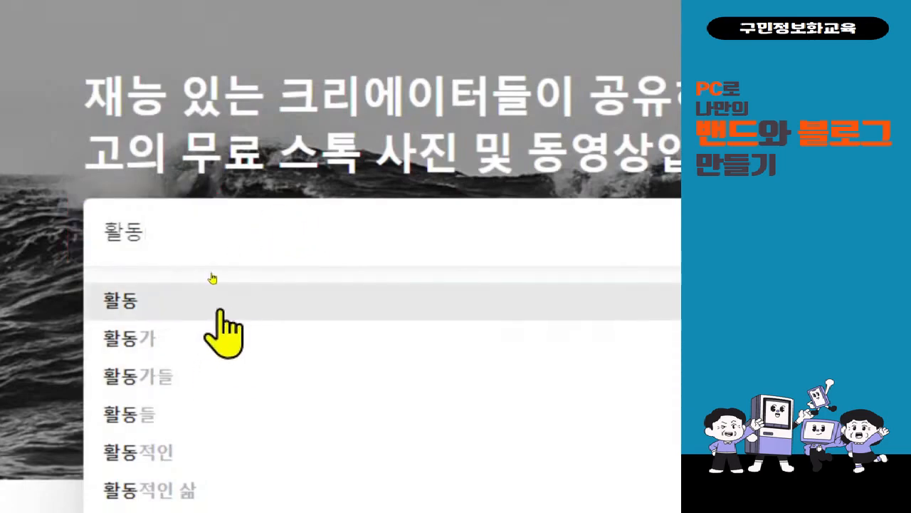
pyautogui.click(213, 277)
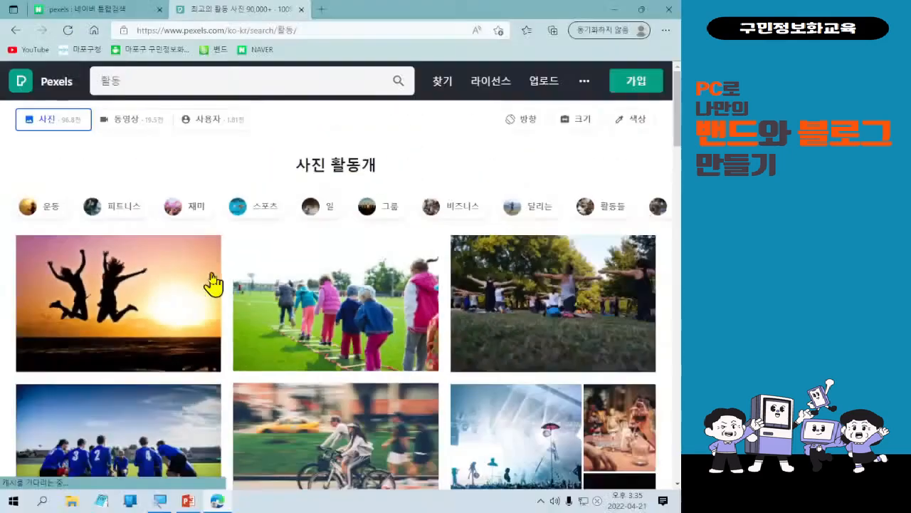
# Download the photo of two people jumping against the sunset and close the thank-you dialog.
pyautogui.scroll(-1, 379, 392)
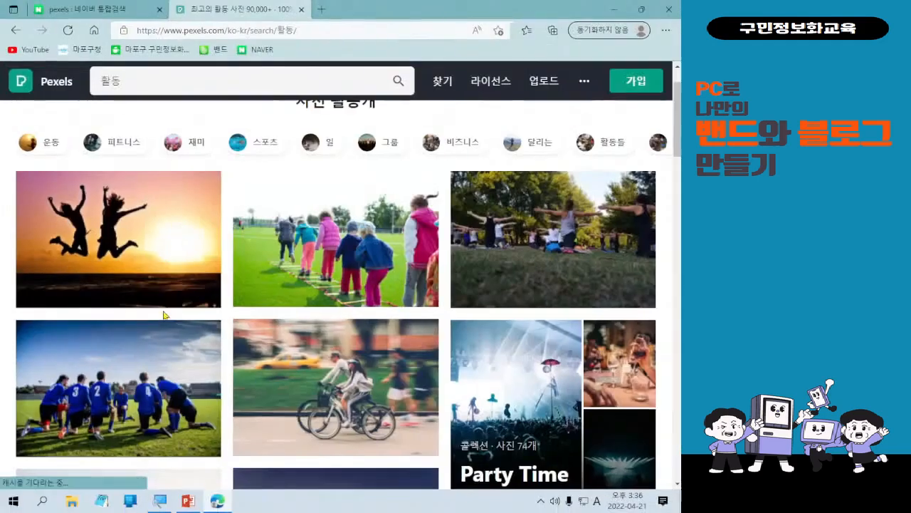
pyautogui.click(153, 292)
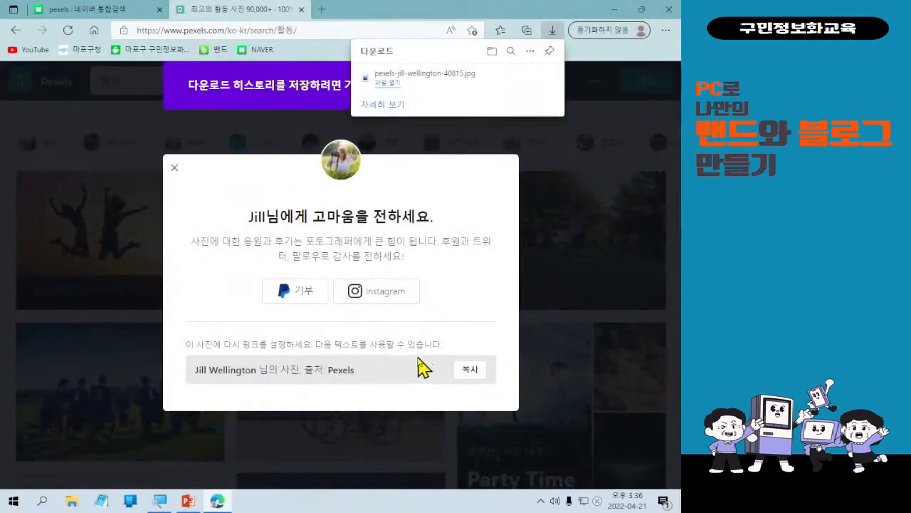
pyautogui.moveTo(360, 39); pyautogui.dragTo(553, 129)
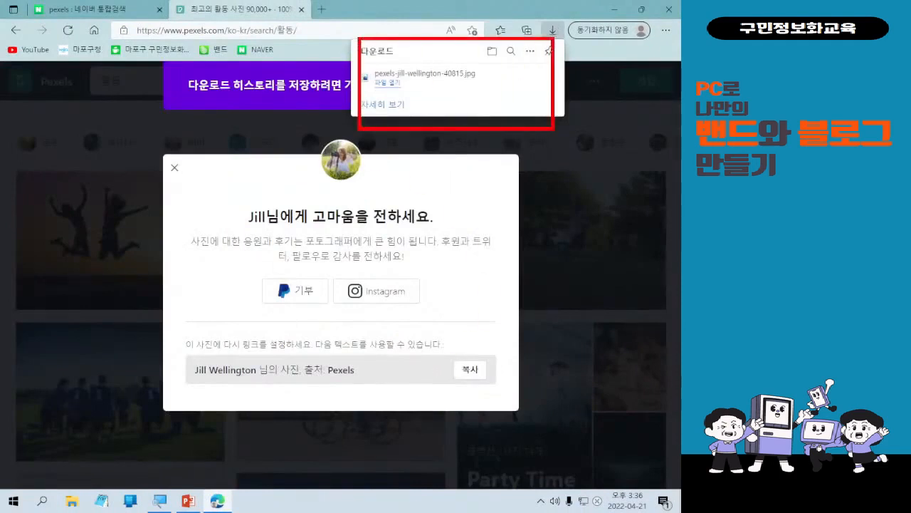
pyautogui.moveTo(450, 29)
pyautogui.mouseDown()
pyautogui.moveTo(504, 56)
pyautogui.moveTo(518, 40)
pyautogui.mouseUp()
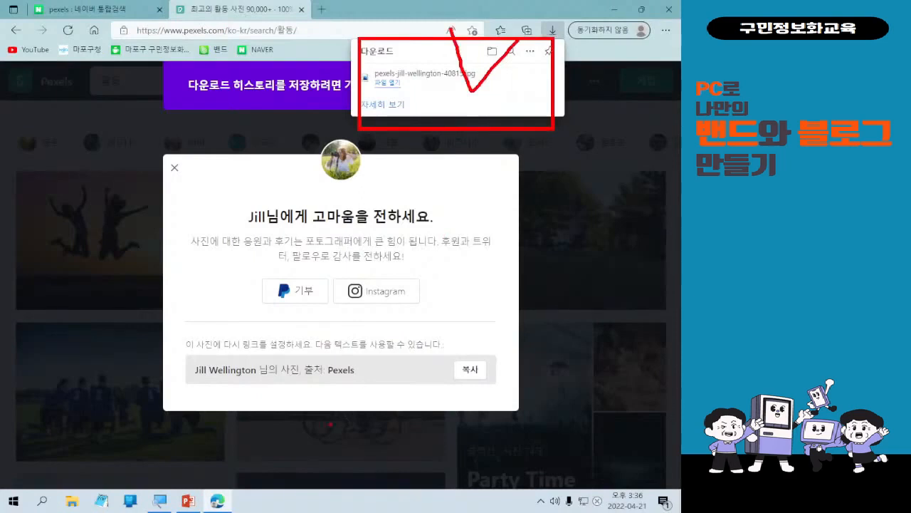
pyautogui.press('Escape')
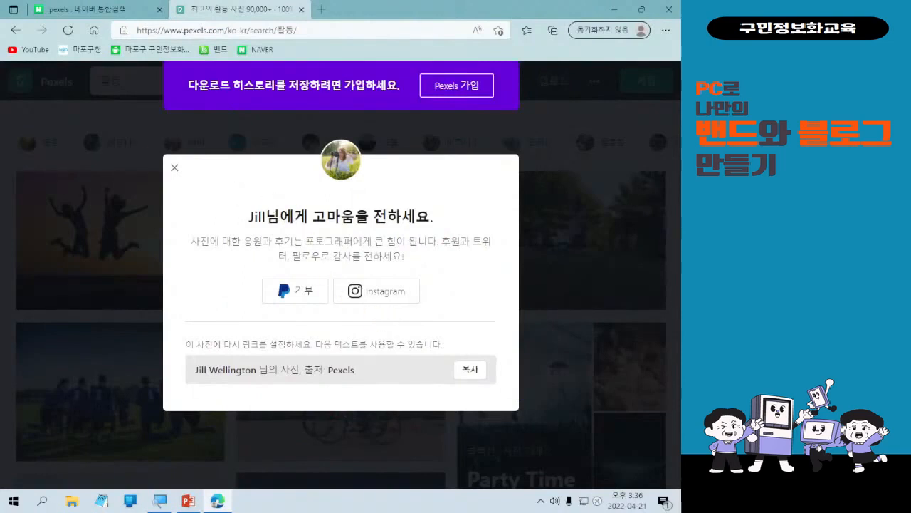
pyautogui.moveTo(148, 149)
pyautogui.mouseDown()
pyautogui.moveTo(191, 179)
pyautogui.moveTo(129, 362)
pyautogui.mouseUp()
pyautogui.click(174, 168)
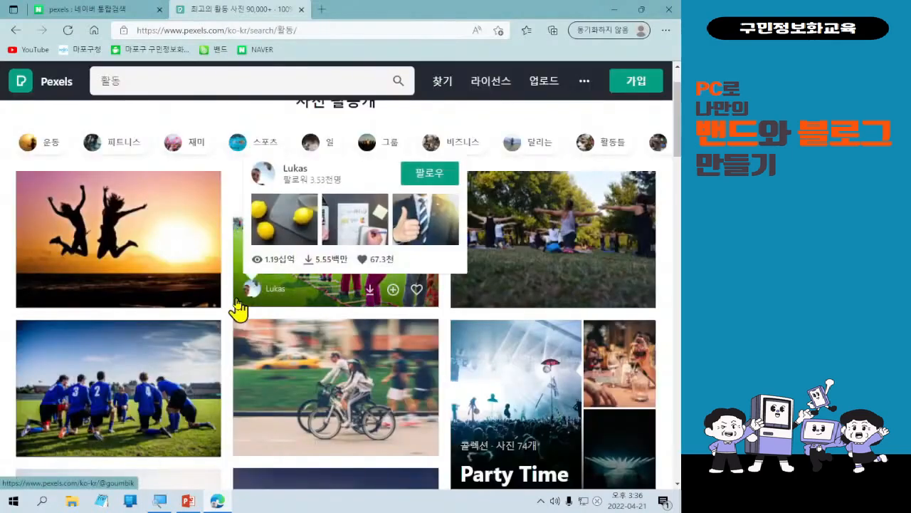
# Scroll further through the results, download another photo, and close its thank-you dialog.
pyautogui.scroll(-4, 338, 398)
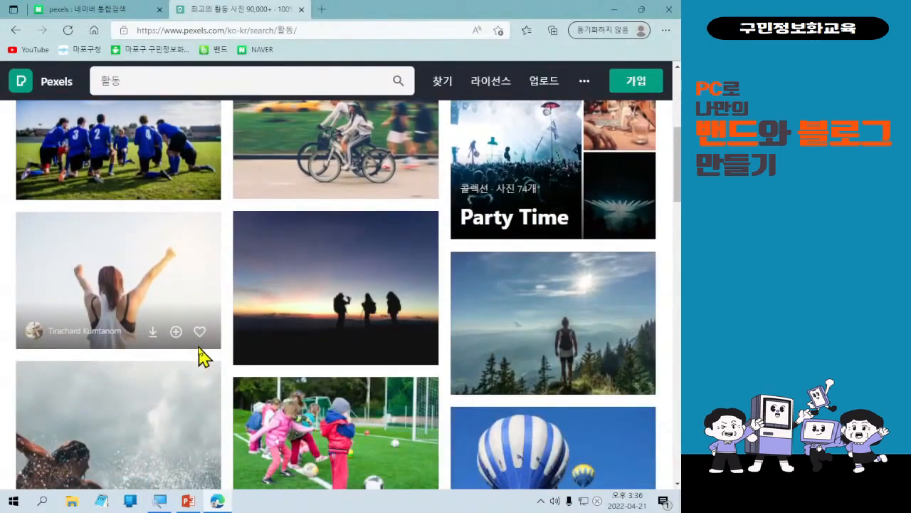
pyautogui.scroll(-2, 203, 353)
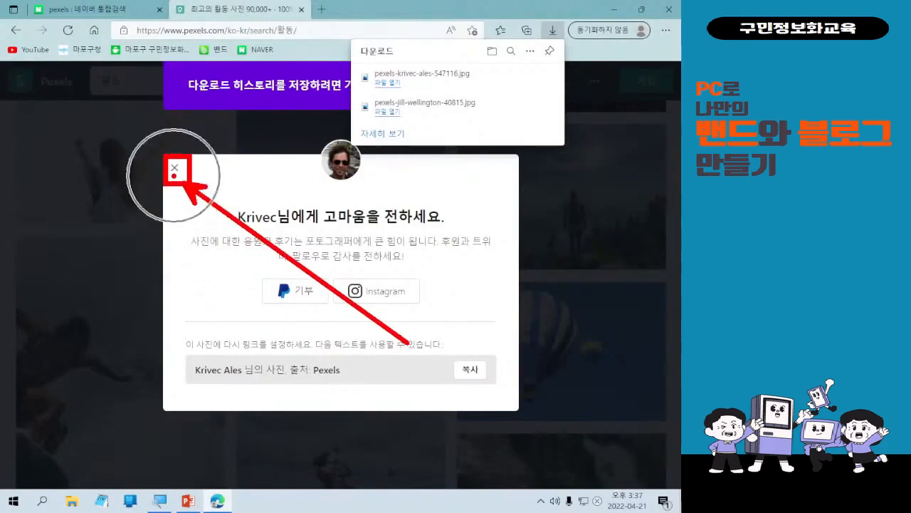
pyautogui.click(175, 180)
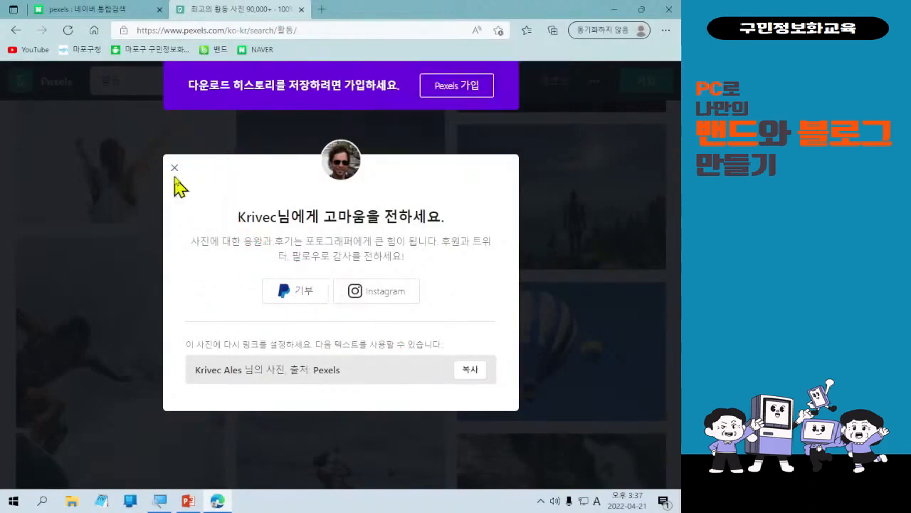
pyautogui.click(175, 170)
# Download the photo of two children swimming in a pool with pink sunglasses and close the thank-you dialog.
pyautogui.scroll(-5, 480, 348)
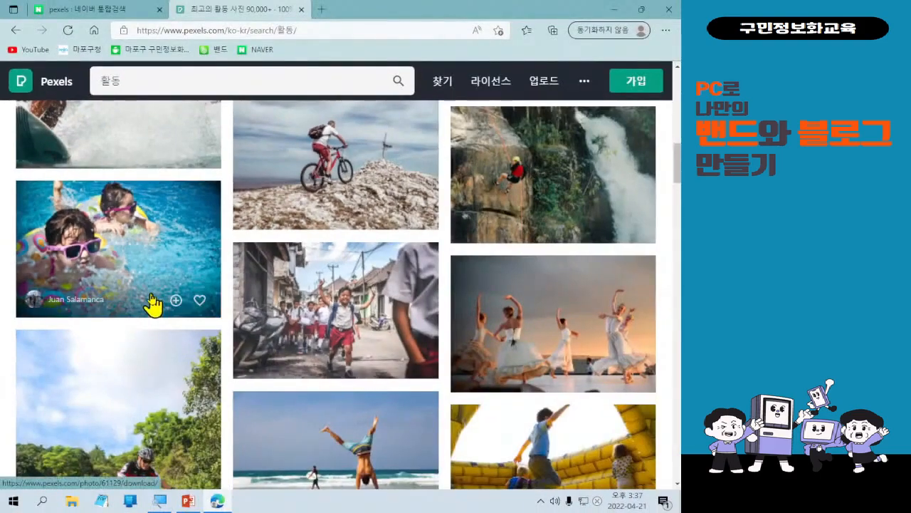
pyautogui.click(283, 372)
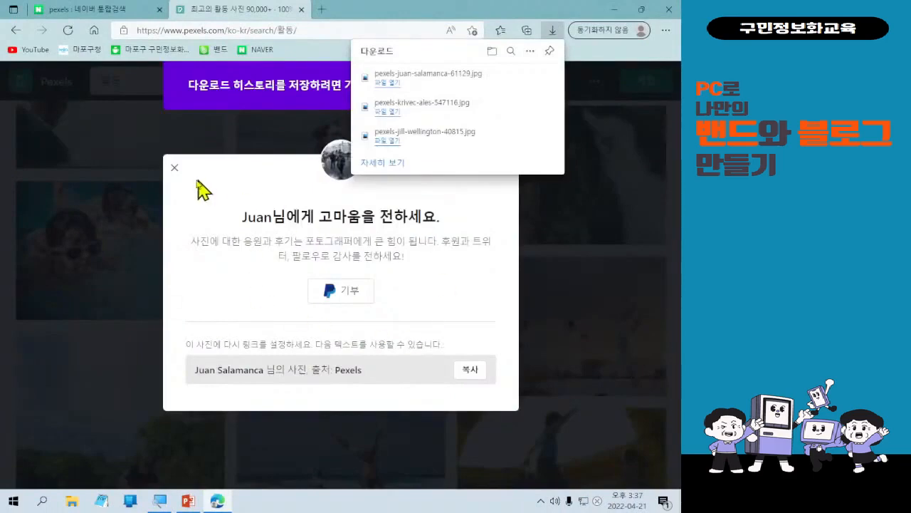
pyautogui.click(175, 169)
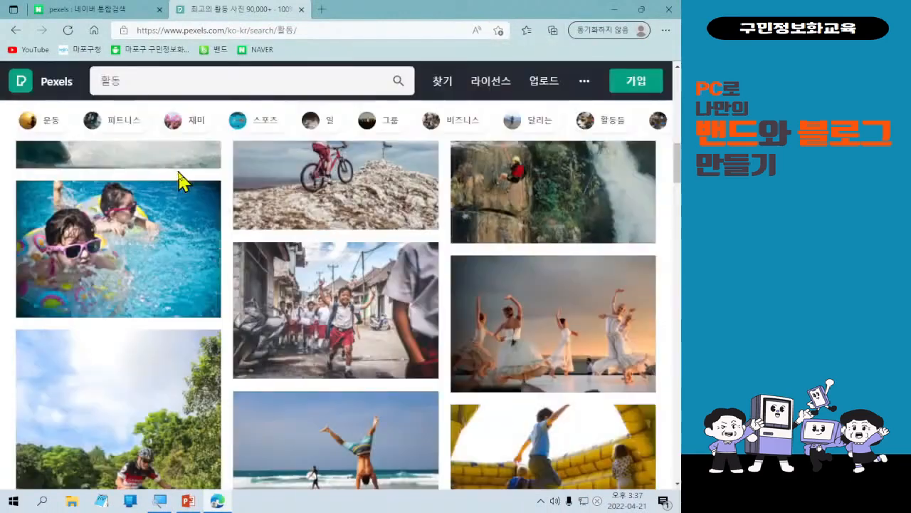
# Scroll further down the results, download the photo of two women sitting by a campfire in the woods, and close the thank-you dialog.
pyautogui.scroll(-2, 397, 358)
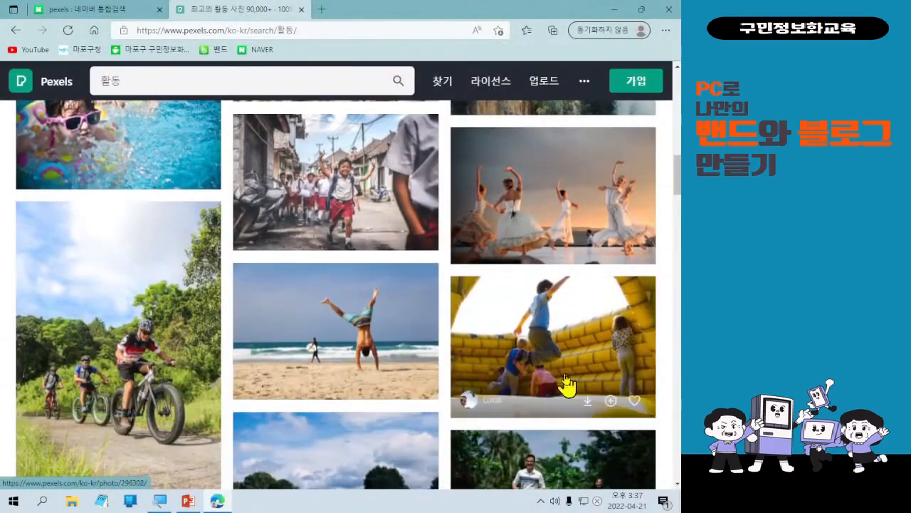
pyautogui.scroll(-1, 568, 385)
pyautogui.scroll(-1, 568, 384)
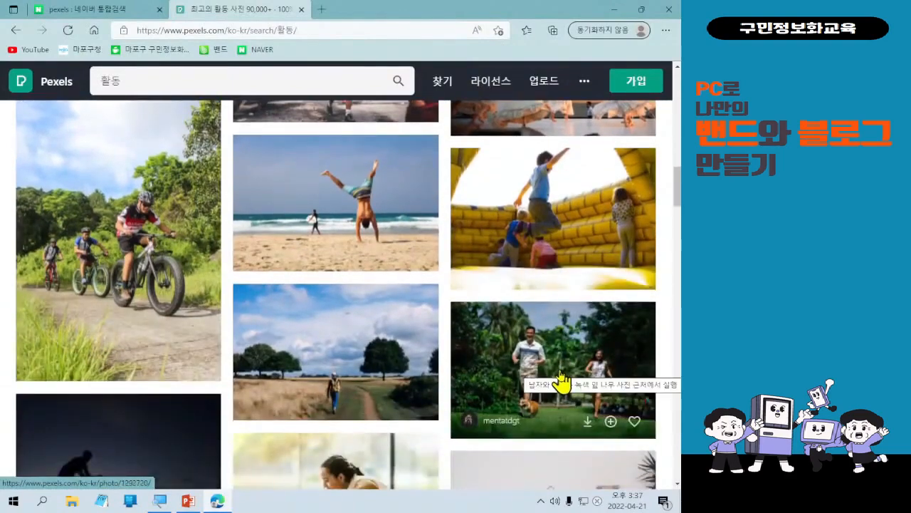
pyautogui.scroll(-3, 561, 385)
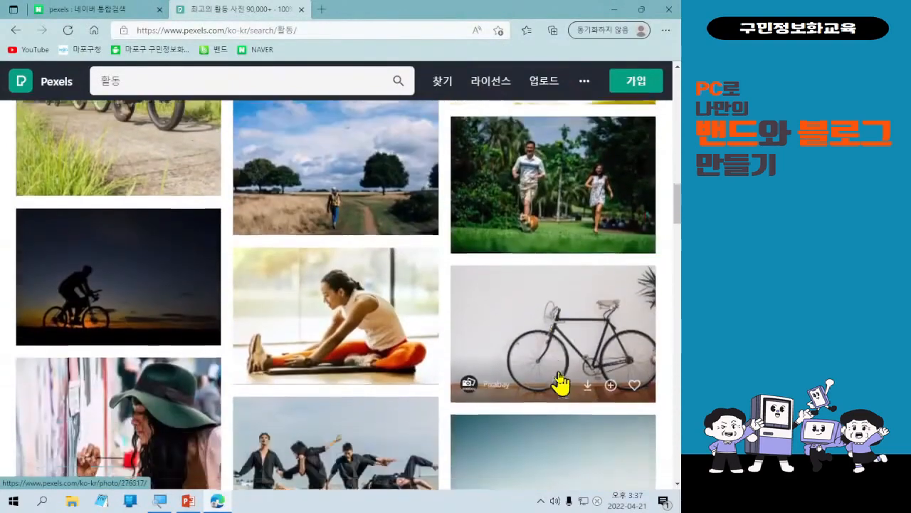
pyautogui.scroll(-2, 546, 386)
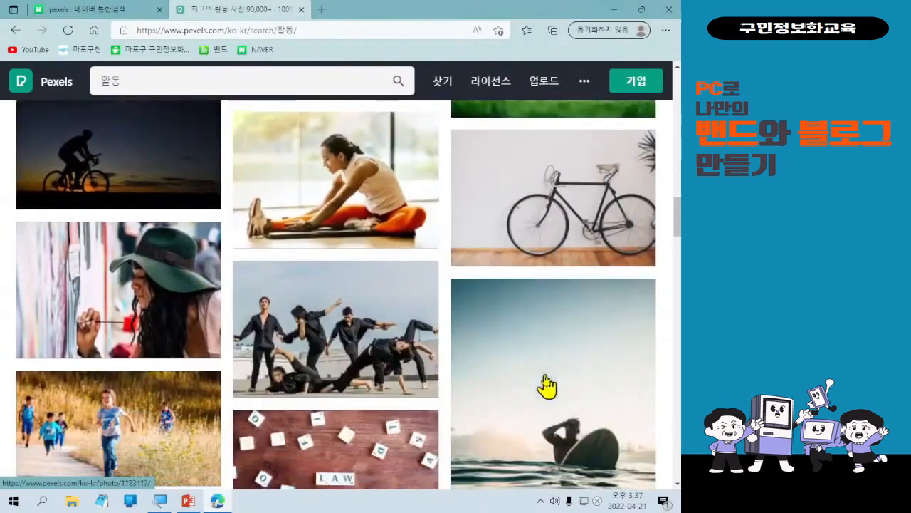
pyautogui.scroll(-1, 458, 402)
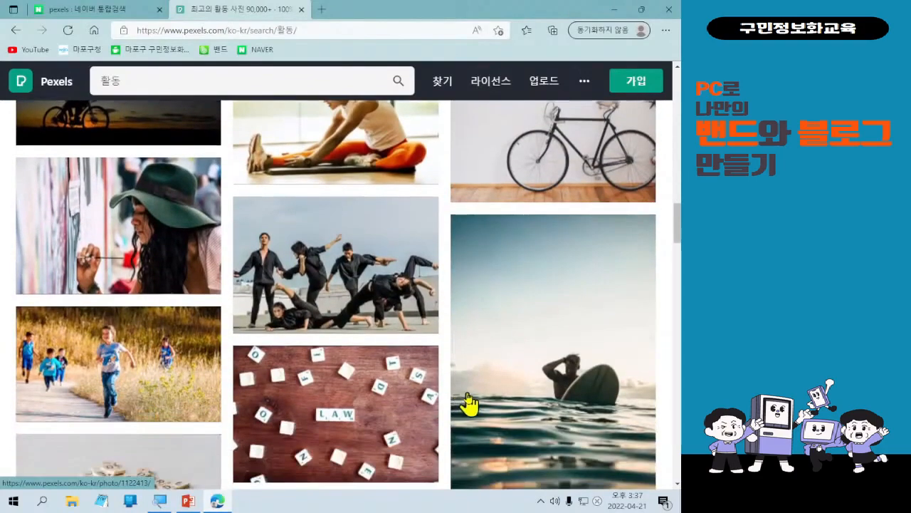
pyautogui.scroll(-3, 418, 421)
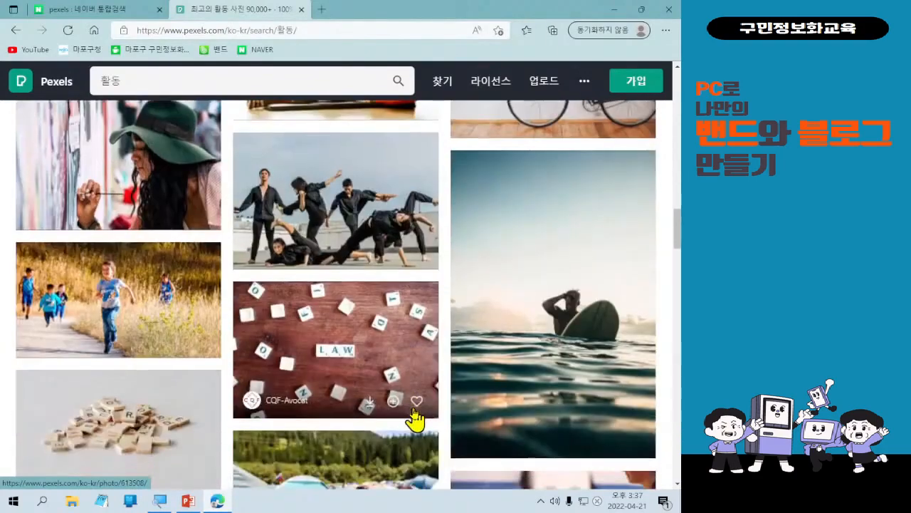
pyautogui.scroll(-3, 415, 421)
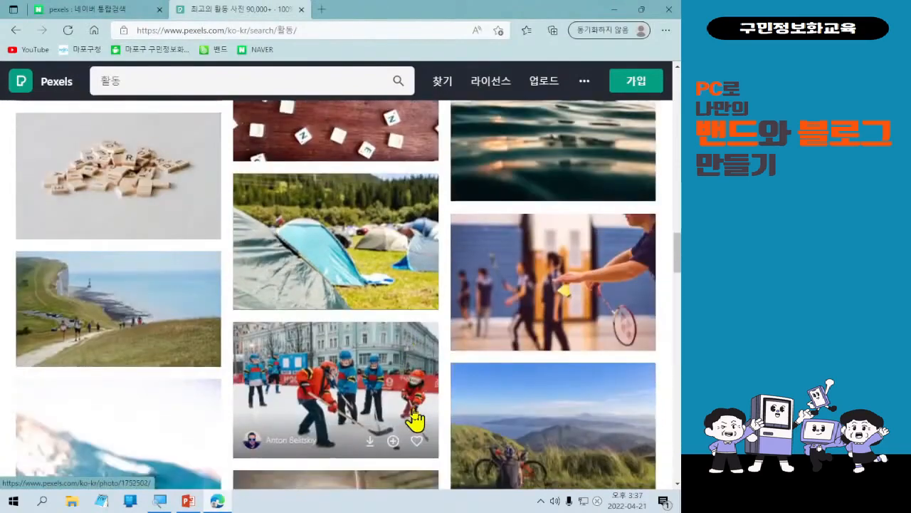
pyautogui.scroll(-2, 415, 421)
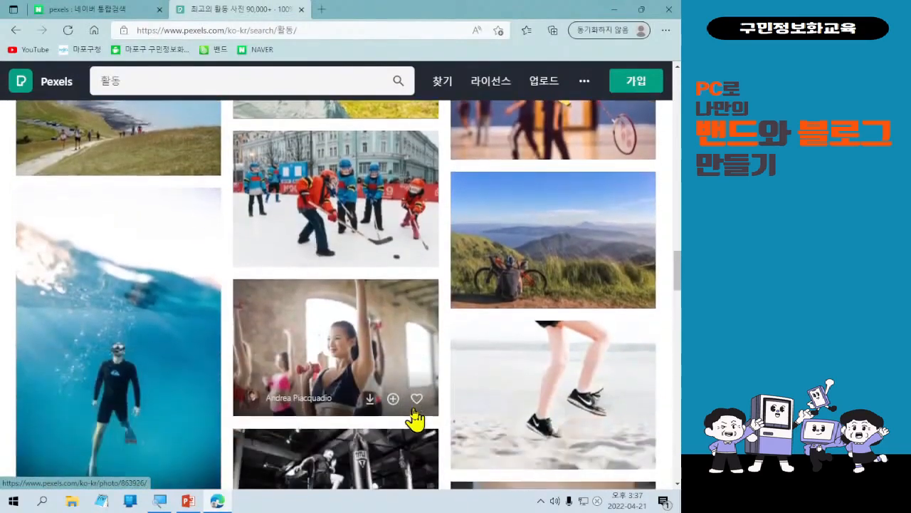
pyautogui.scroll(-3, 415, 421)
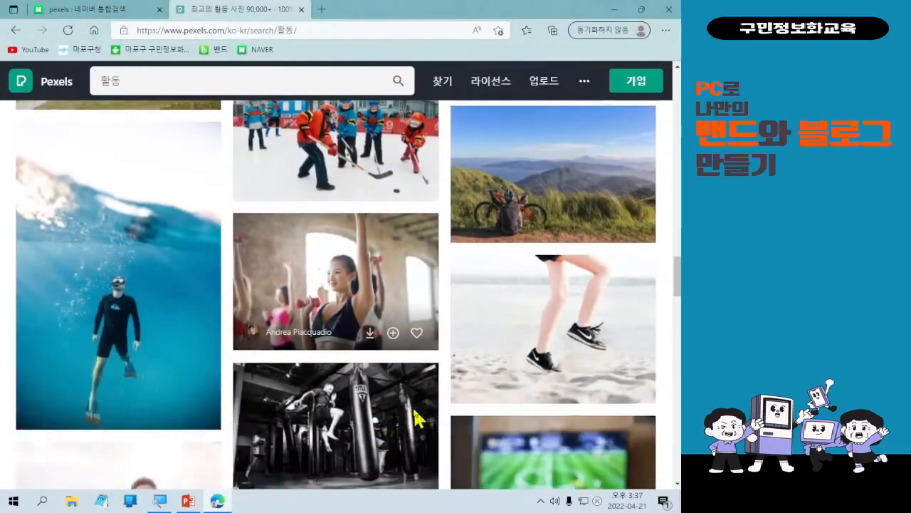
pyautogui.scroll(-4, 416, 420)
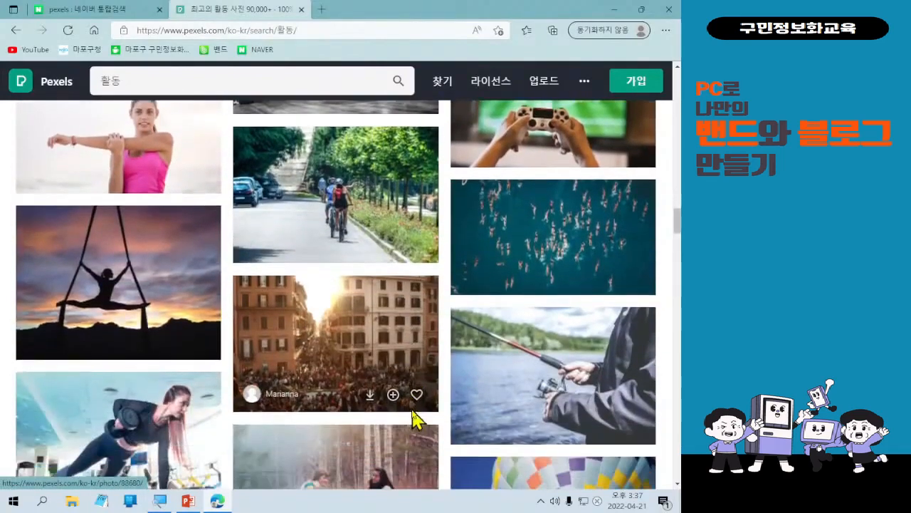
pyautogui.scroll(-1, 413, 420)
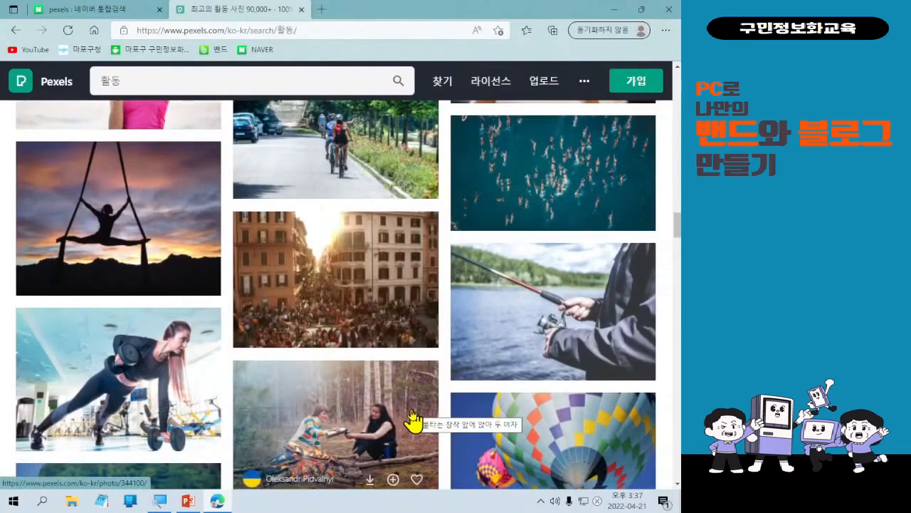
pyautogui.scroll(-1, 413, 420)
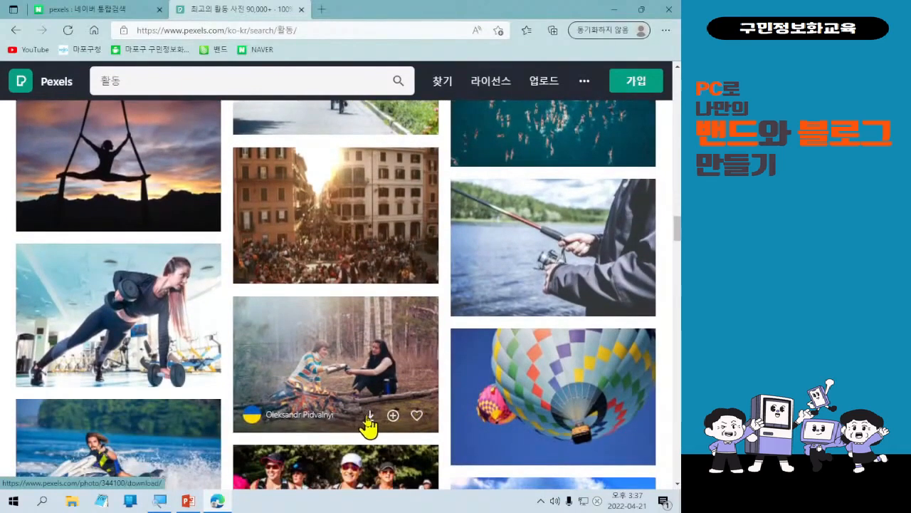
pyautogui.click(370, 420)
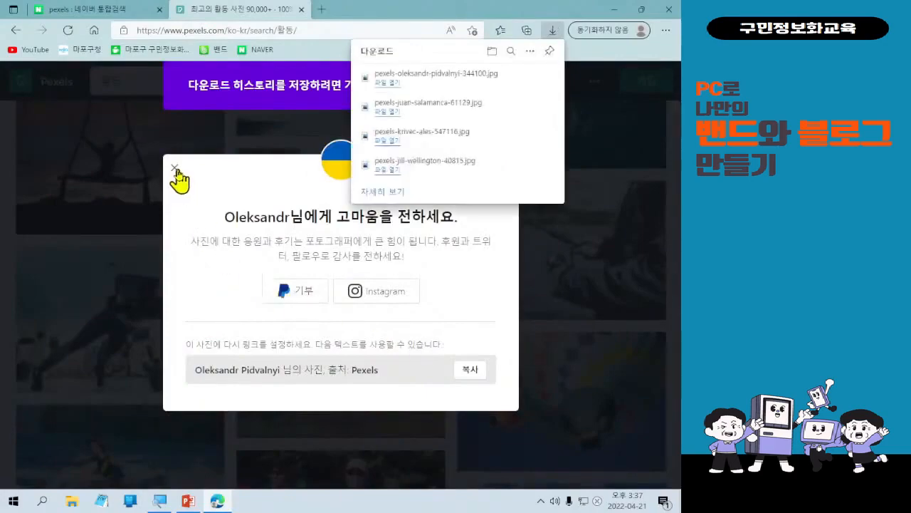
pyautogui.click(176, 171)
# Return to the top of the 활동 results and switch the search to videos.
pyautogui.scroll(3, 368, 446)
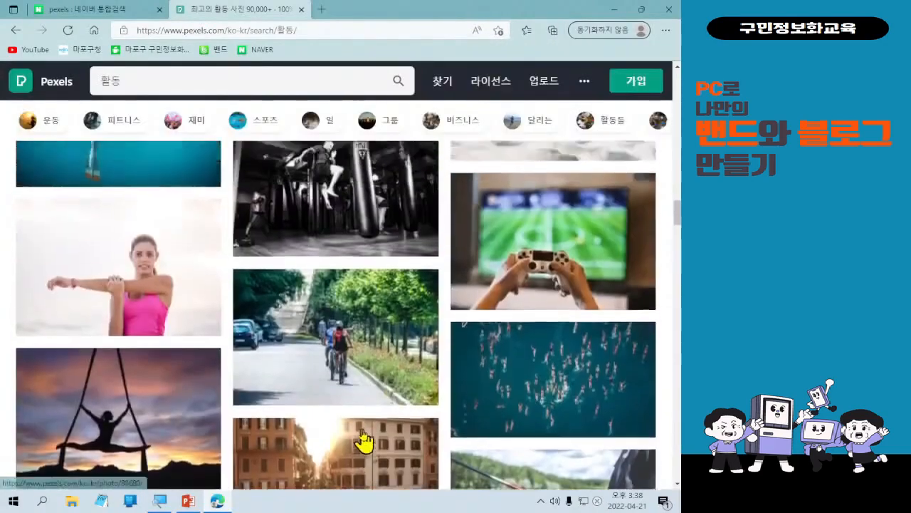
pyautogui.scroll(15, 363, 442)
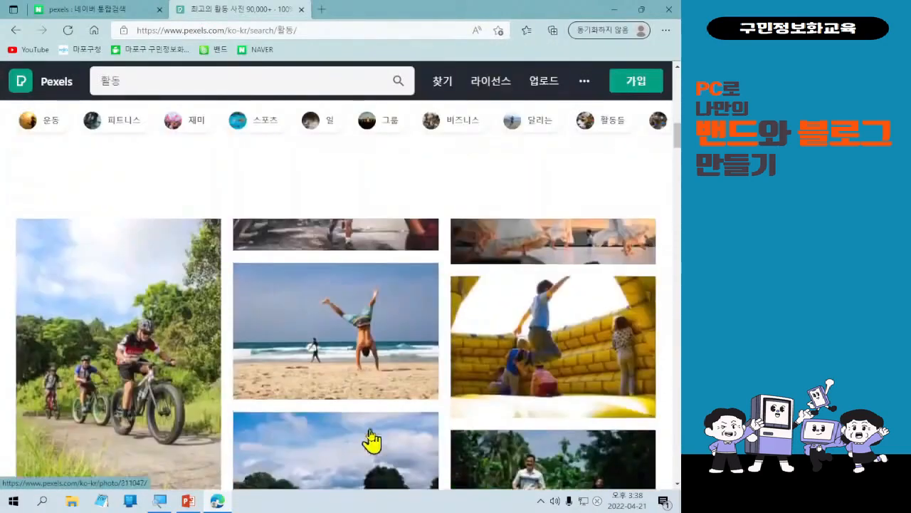
pyautogui.scroll(10, 371, 441)
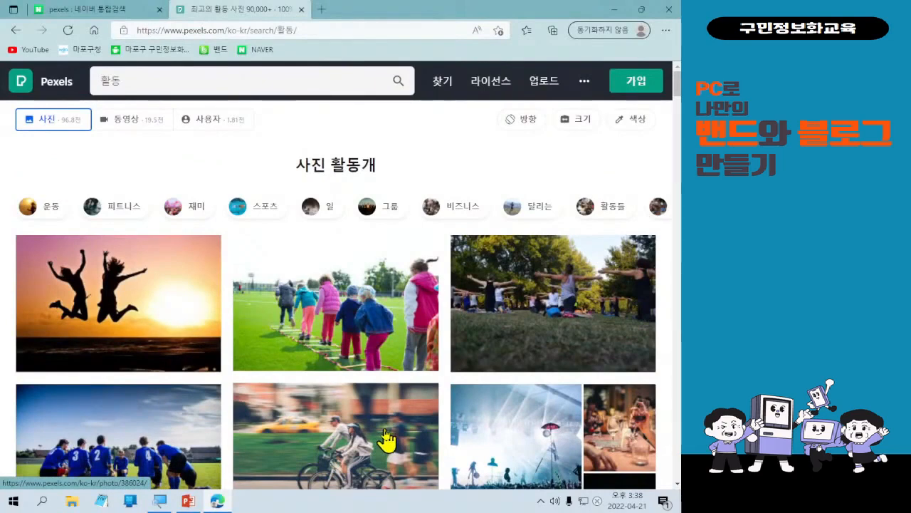
pyautogui.moveTo(252, 371)
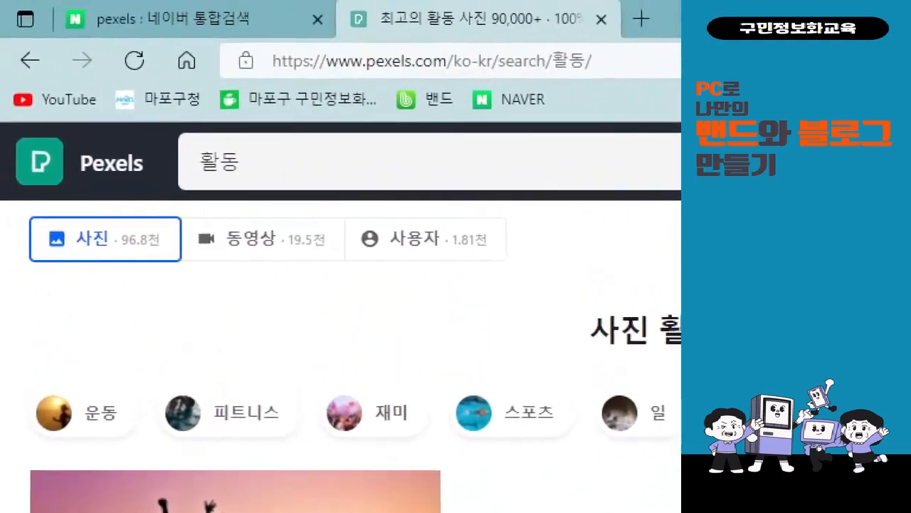
pyautogui.moveTo(176, 201); pyautogui.dragTo(326, 273)
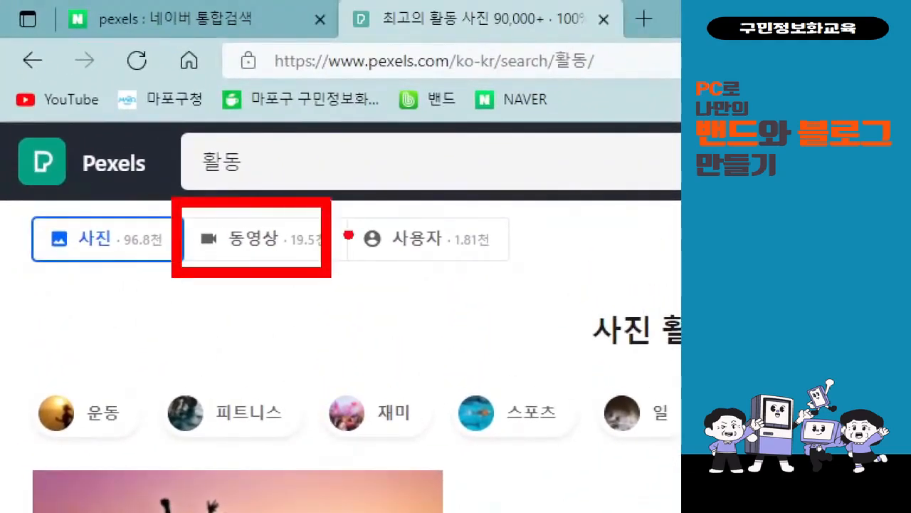
pyautogui.moveTo(355, 212)
pyautogui.mouseDown()
pyautogui.moveTo(376, 227)
pyautogui.moveTo(386, 210)
pyautogui.mouseUp()
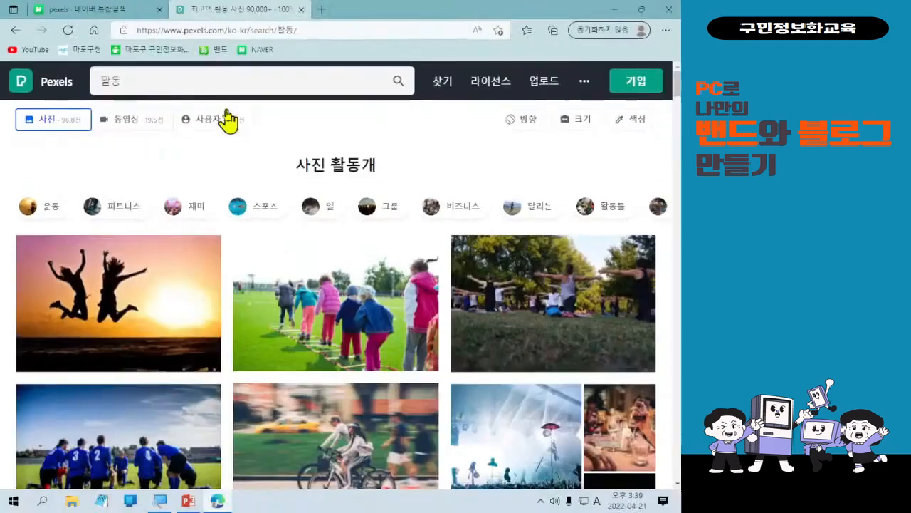
pyautogui.click(133, 121)
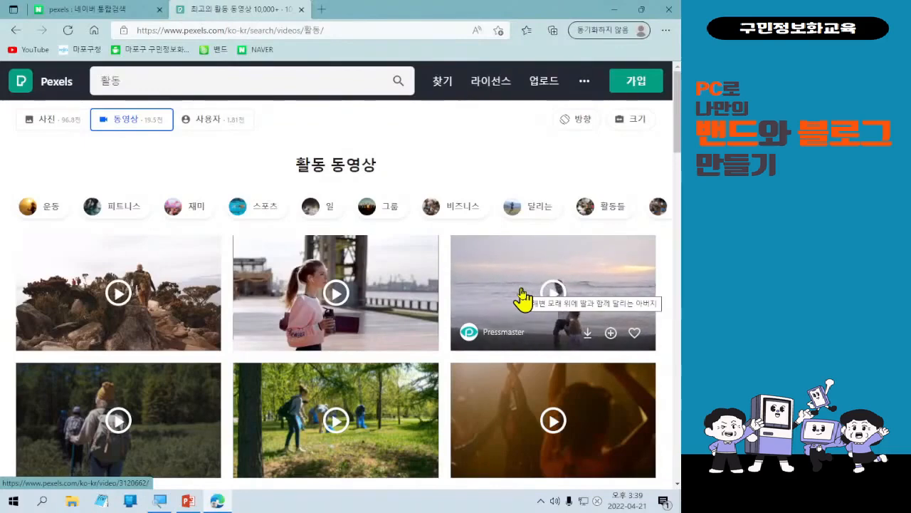
# Scroll through the video results, download the video of a hand writing on a clipboard, and close the browser window.
pyautogui.scroll(-2, 466, 319)
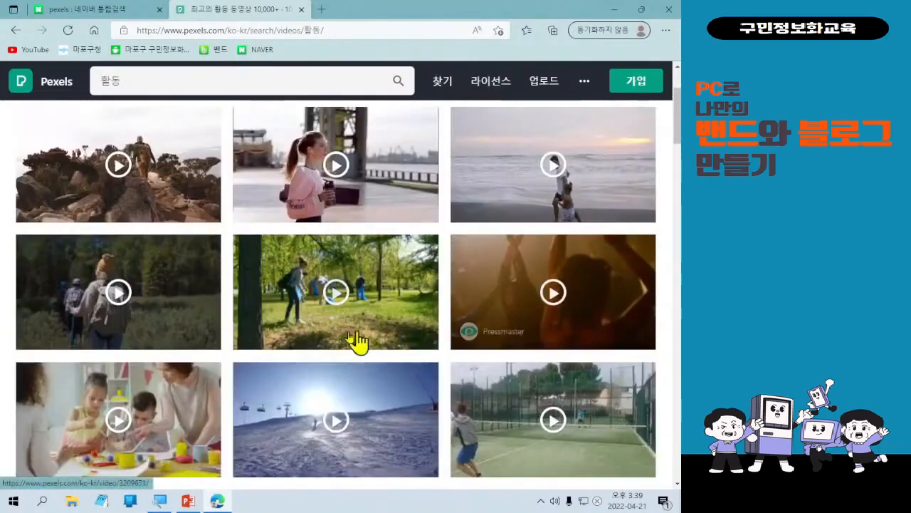
pyautogui.scroll(-2, 295, 385)
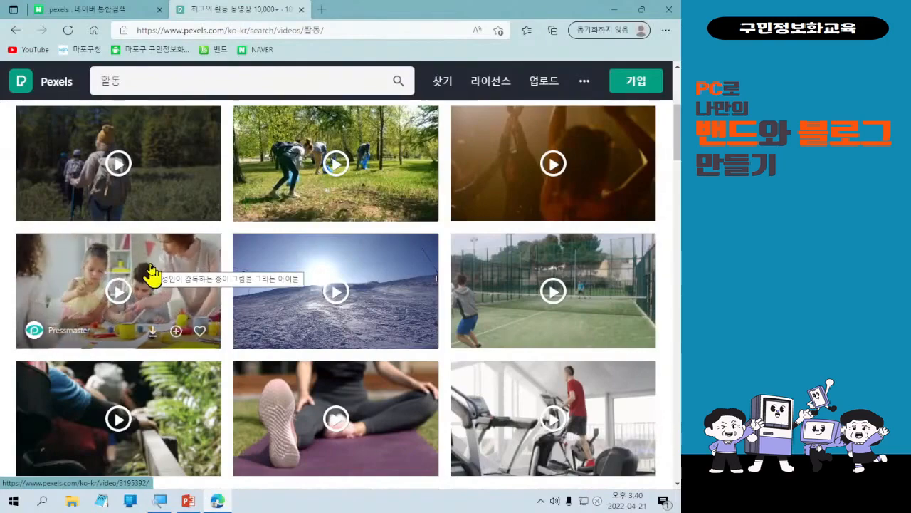
pyautogui.scroll(-1, 151, 270)
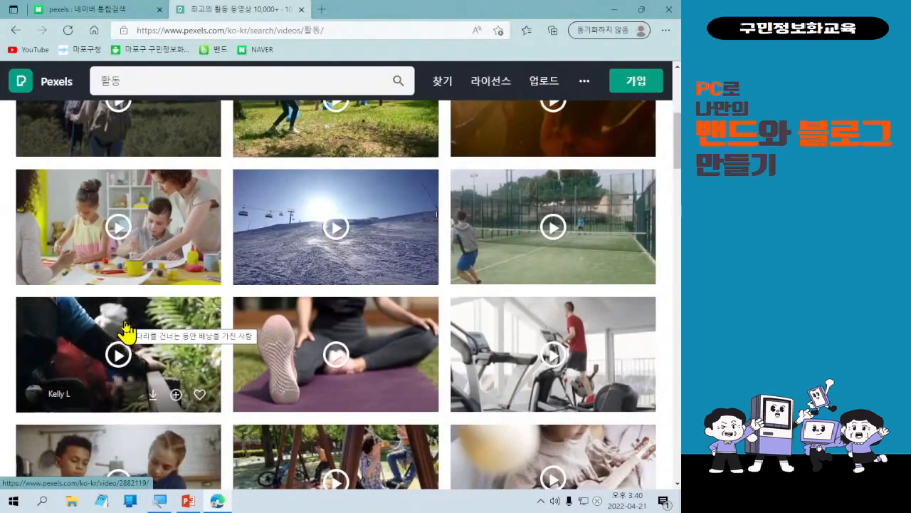
pyautogui.moveTo(288, 319)
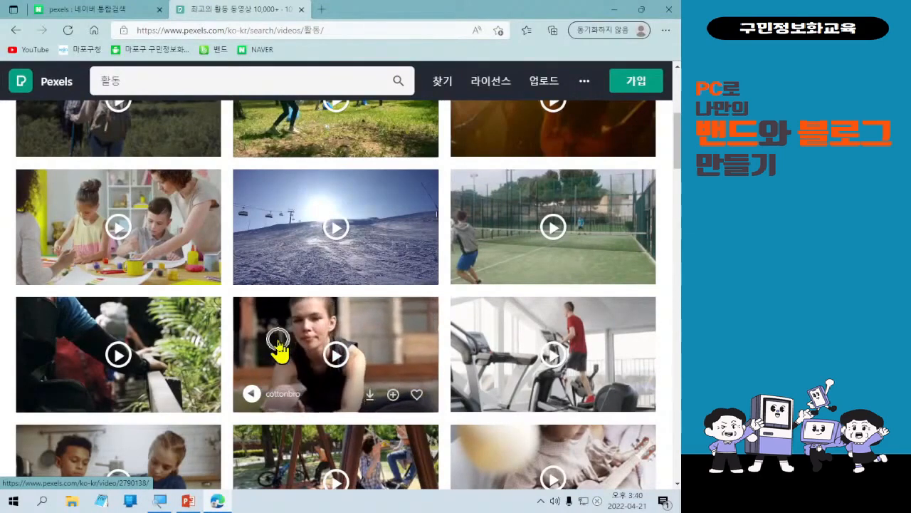
pyautogui.scroll(-2, 279, 346)
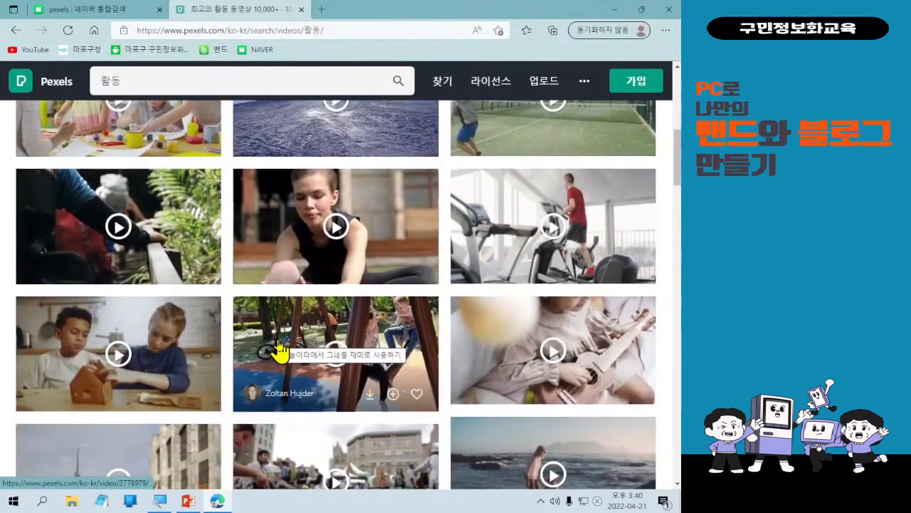
pyautogui.scroll(-2, 279, 349)
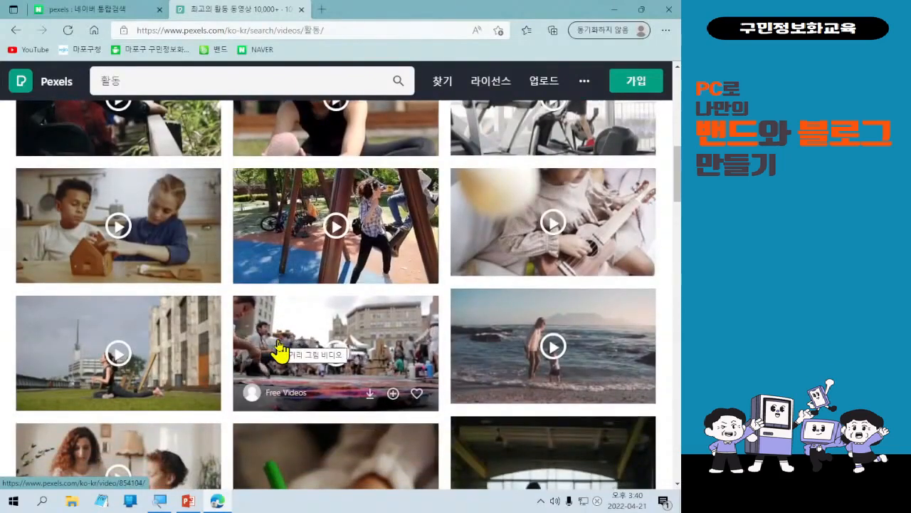
pyautogui.scroll(-4, 278, 349)
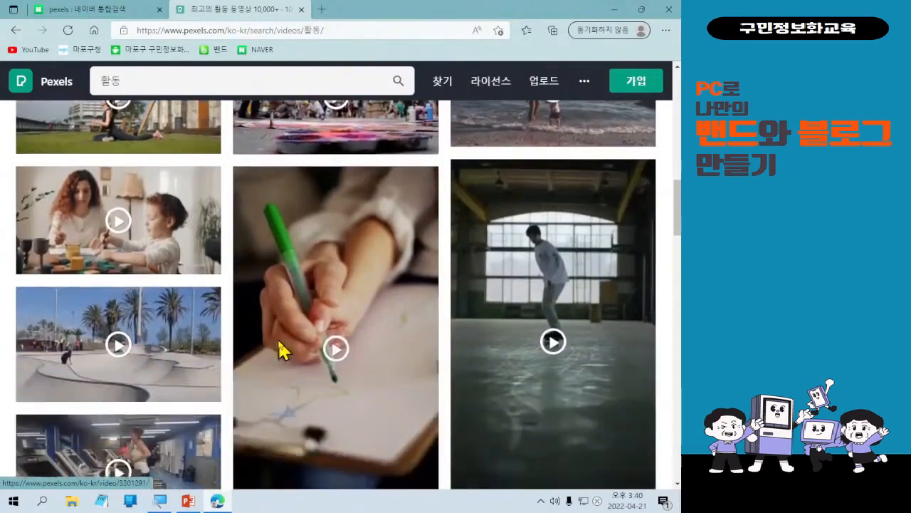
pyautogui.scroll(-3, 278, 349)
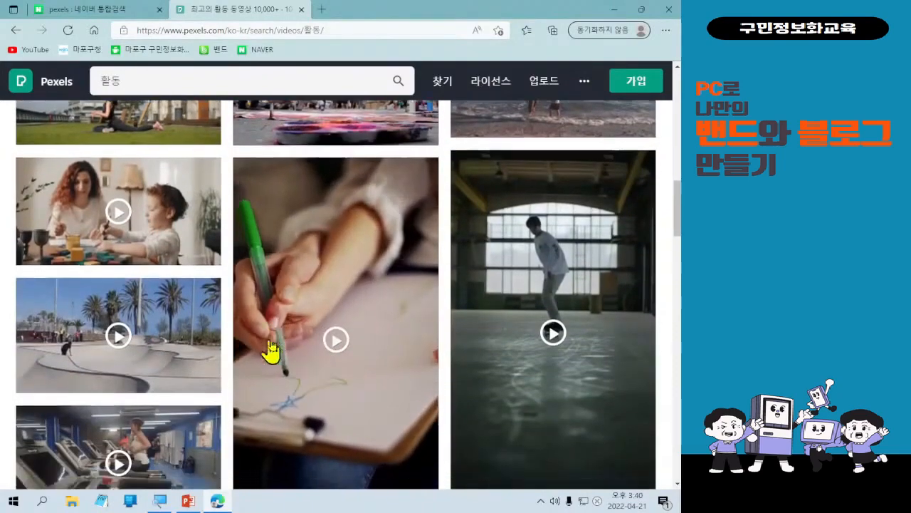
pyautogui.scroll(-2, 270, 351)
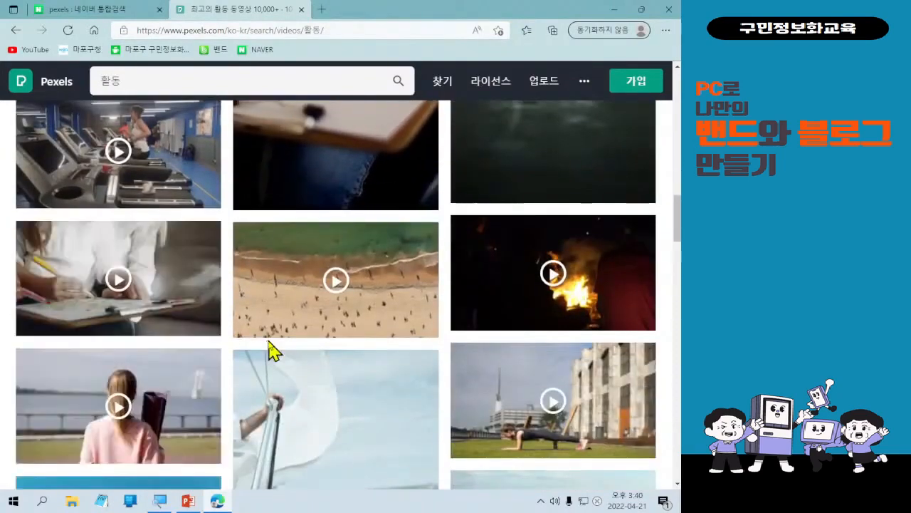
pyautogui.moveTo(210, 320)
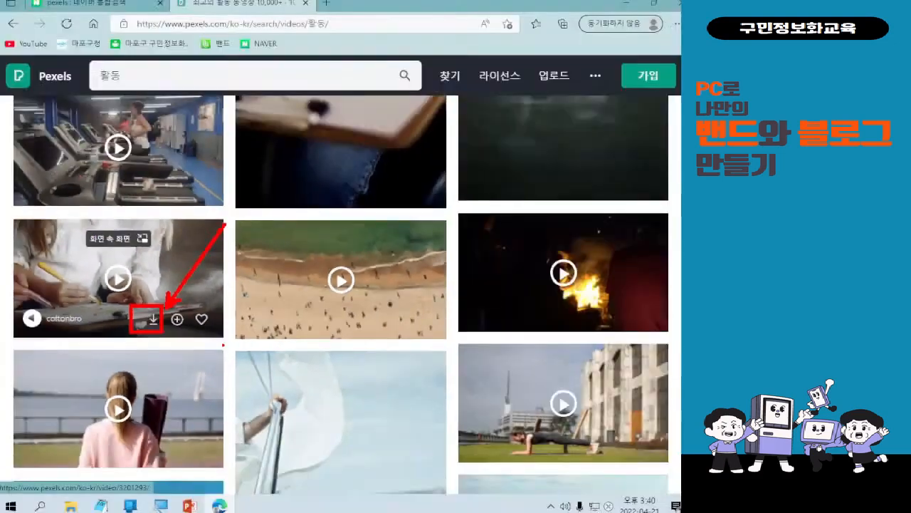
pyautogui.click(152, 320)
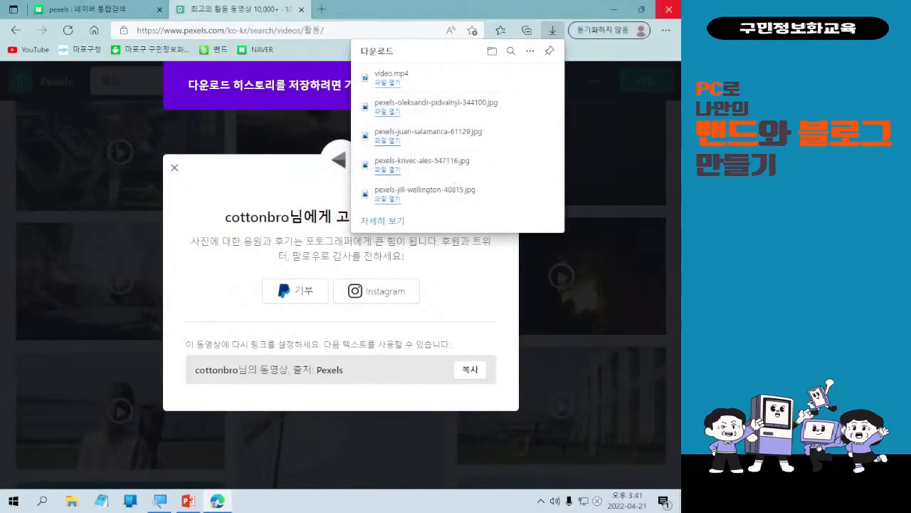
pyautogui.click(669, 9)
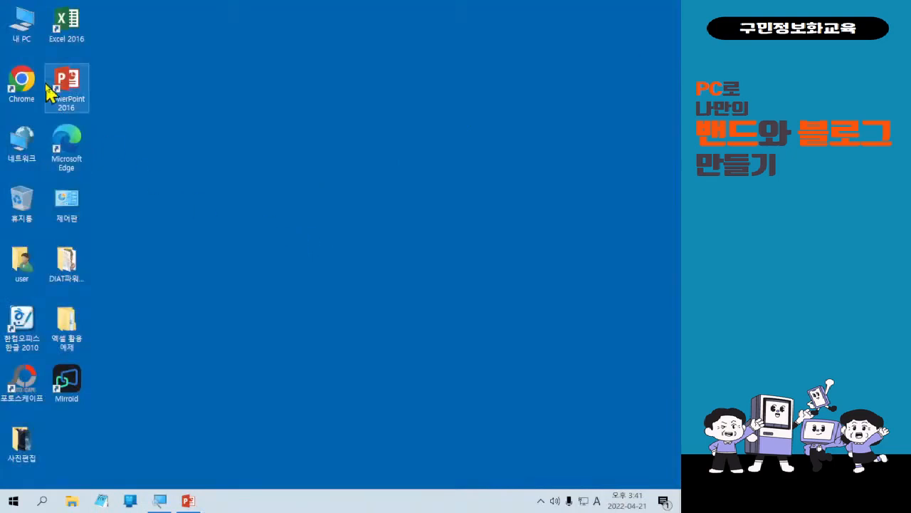
# Open the Downloads folder to review the downloaded Pexels photos and video, and close the window.
pyautogui.doubleClick(26, 40)
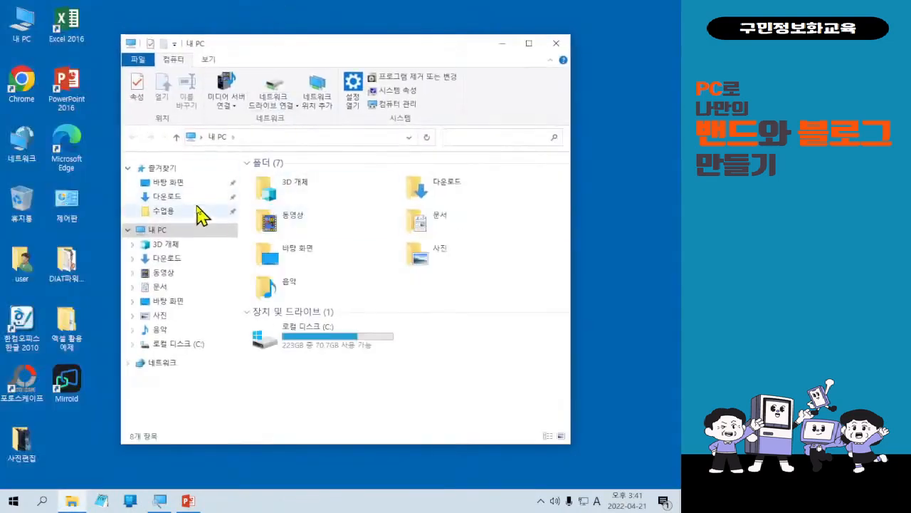
pyautogui.click(194, 203)
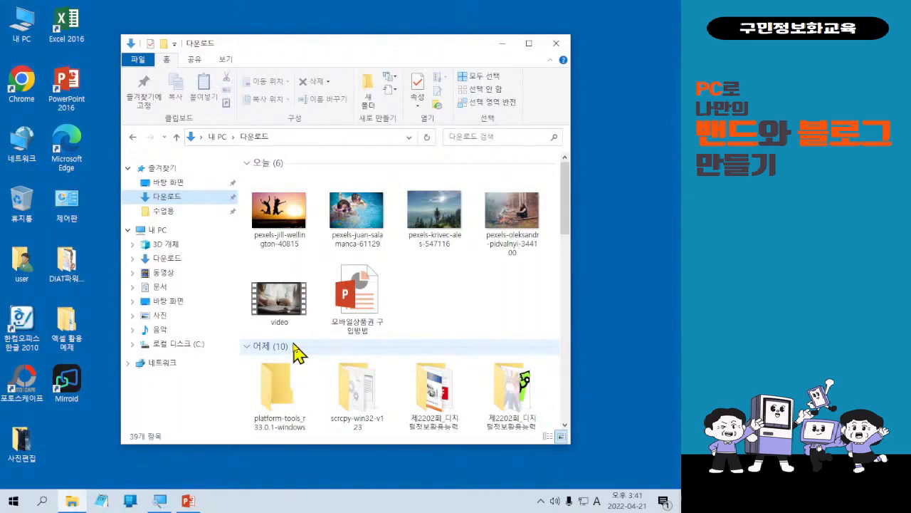
pyautogui.scroll(-5, 418, 261)
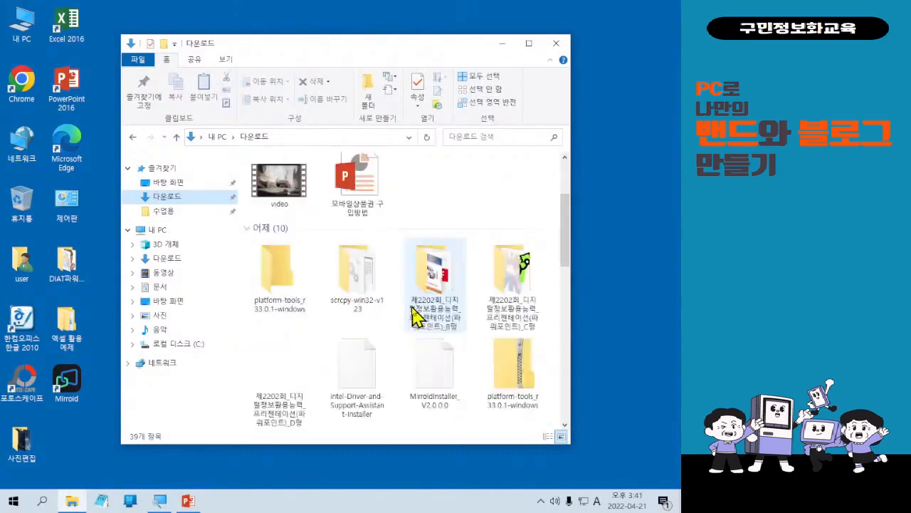
pyautogui.scroll(3, 513, 324)
pyautogui.scroll(3, 513, 324)
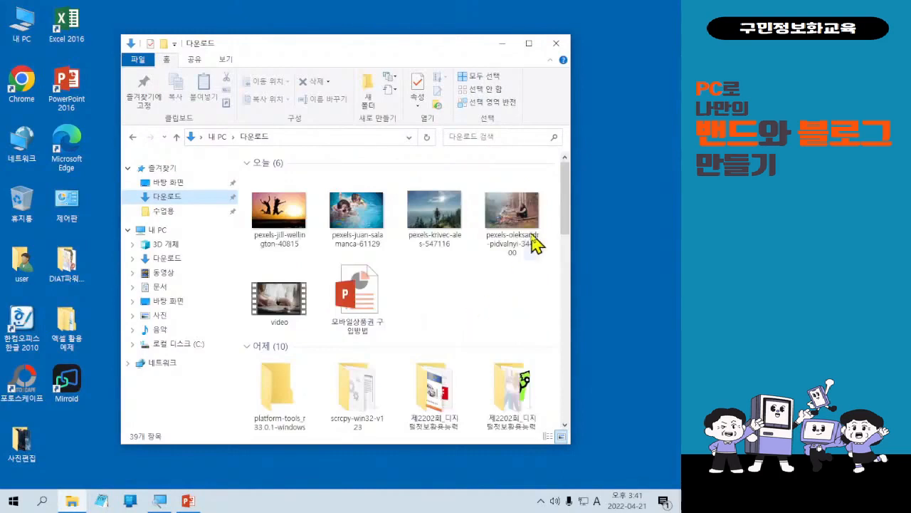
pyautogui.click(558, 51)
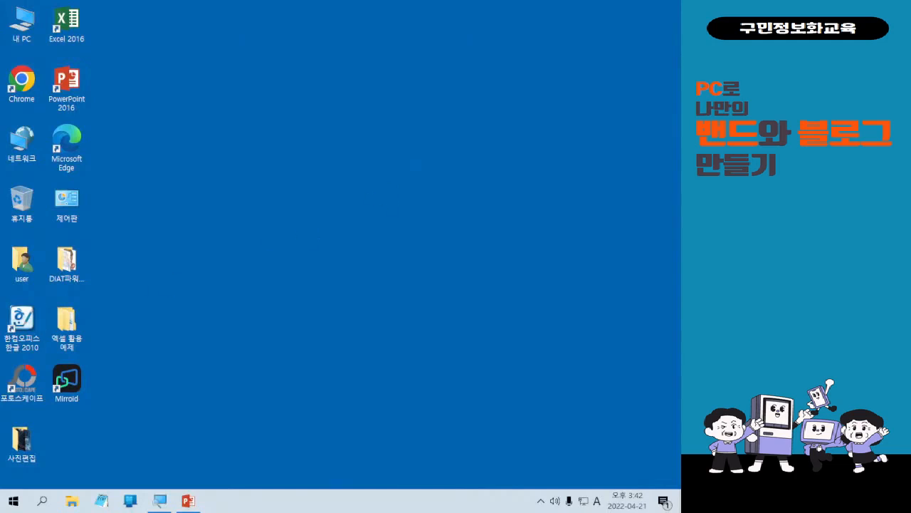
# Search the Start menu for 메모장 and launch Notepad.
pyautogui.click(17, 500)
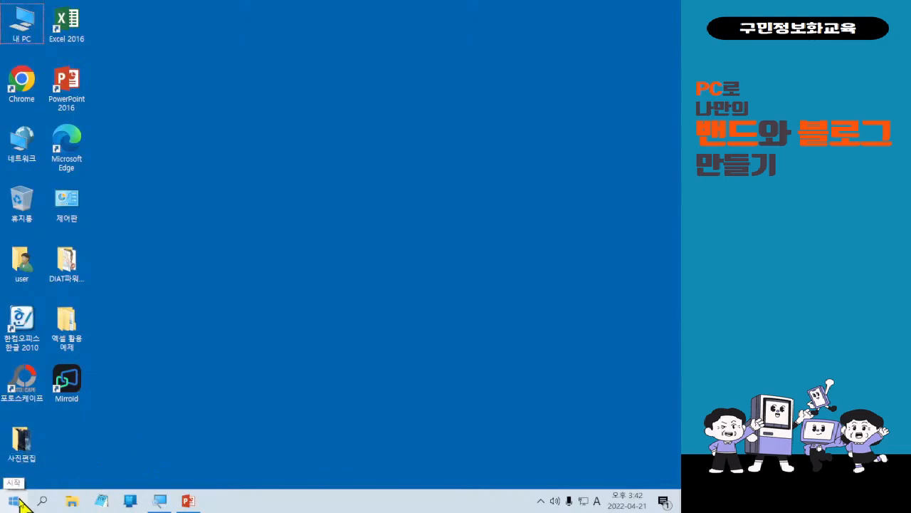
pyautogui.press('ctrl')
pyautogui.press('ctrl')
pyautogui.click(19, 500)
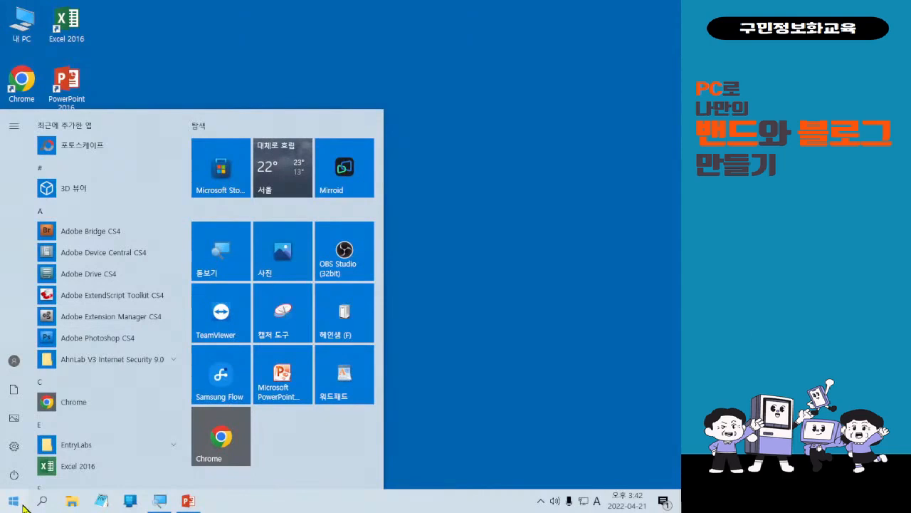
pyautogui.press('Hangul')
pyautogui.write('메모장')
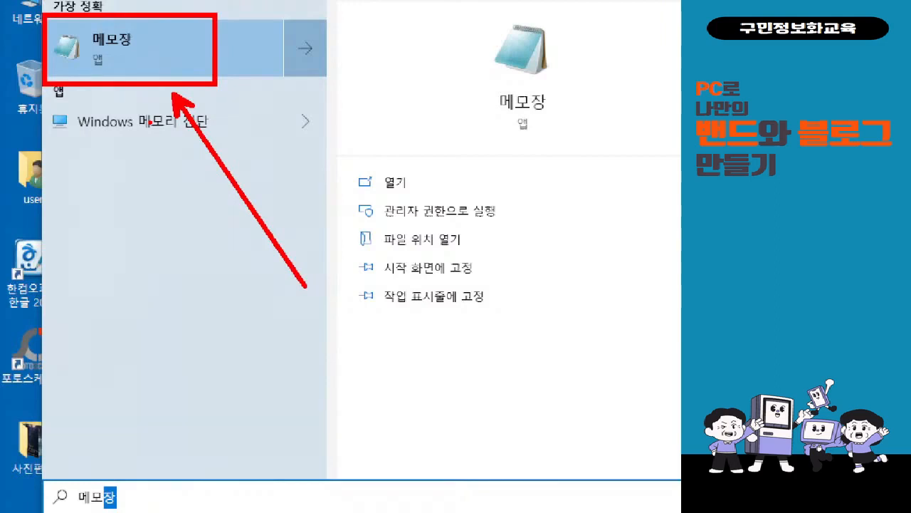
pyautogui.press('Escape')
pyautogui.click(10, 505)
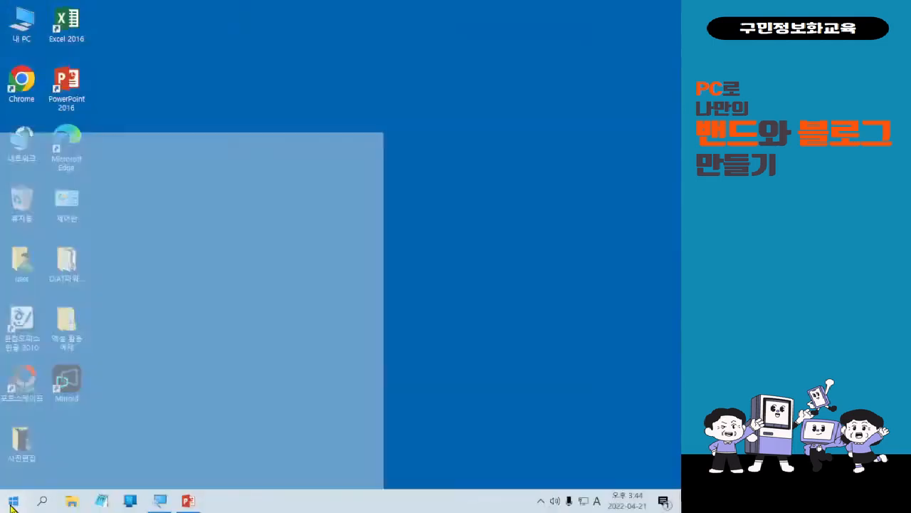
pyautogui.write('메못')
pyautogui.write('장')
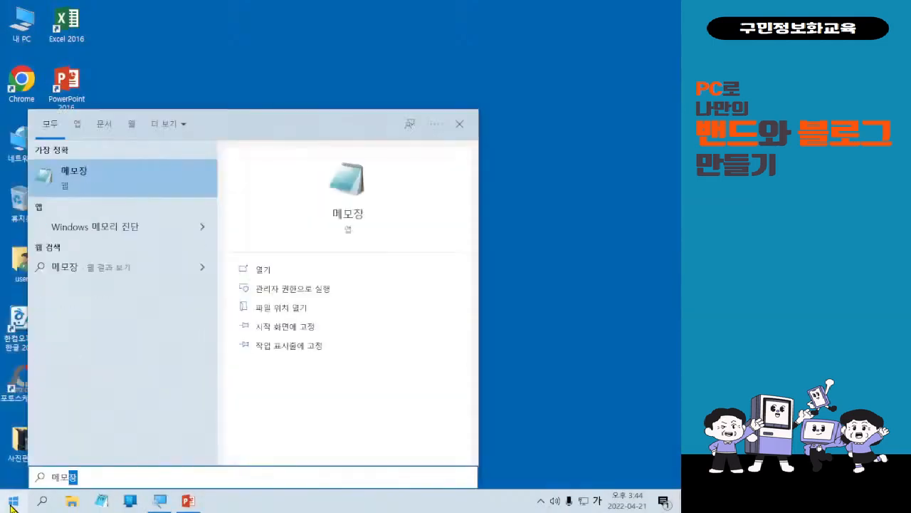
pyautogui.press('Return')
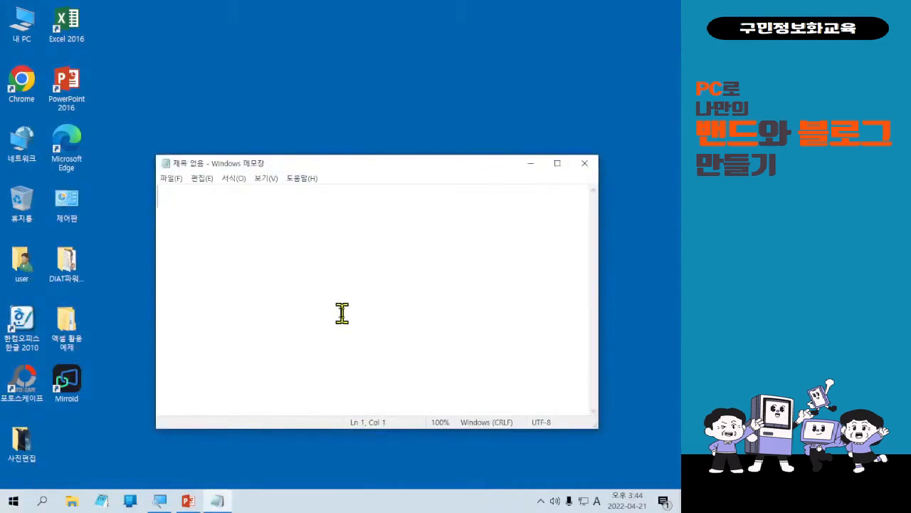
# Set the Notepad font to 맑은 고딕 at size 36.
pyautogui.hotkey('alt', 'f')
pyautogui.click(418, 302)
pyautogui.moveTo(357, 169); pyautogui.dragTo(320, 132)
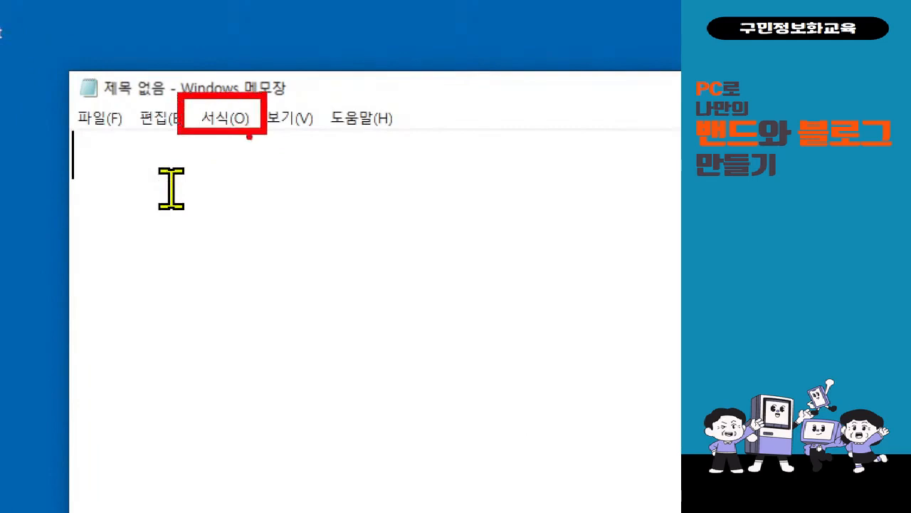
pyautogui.click(239, 119)
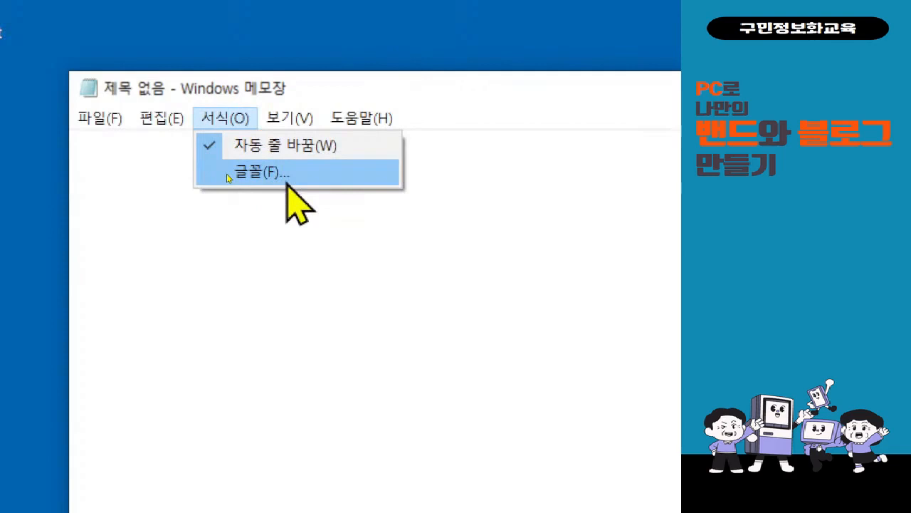
pyautogui.click(228, 176)
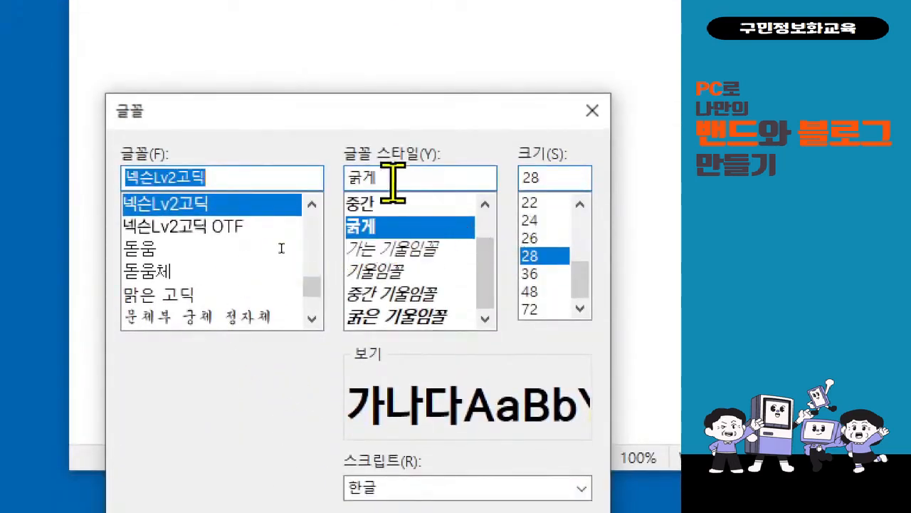
pyautogui.click(268, 293)
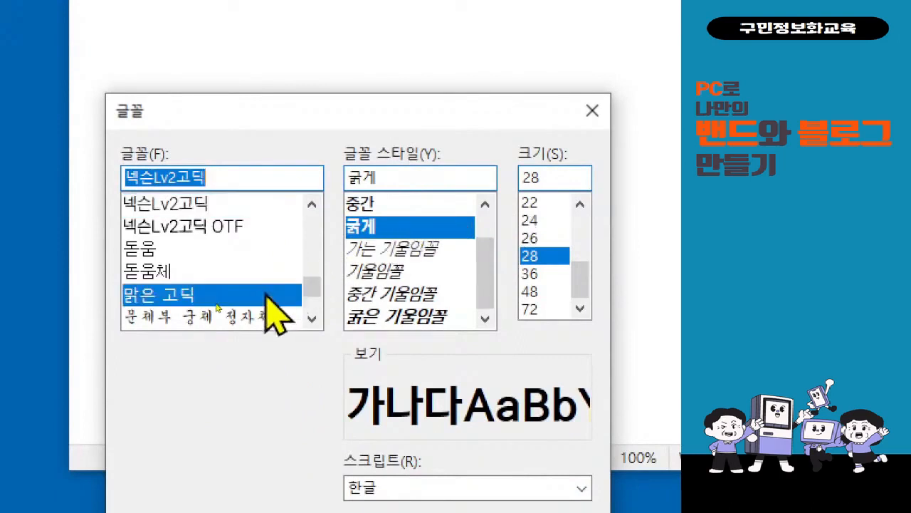
pyautogui.scroll(-10, 313, 313)
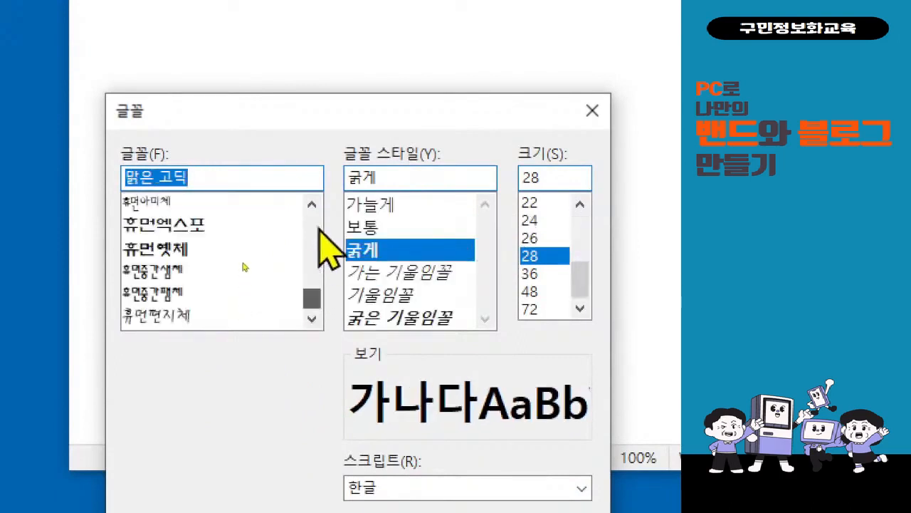
pyautogui.click(312, 204)
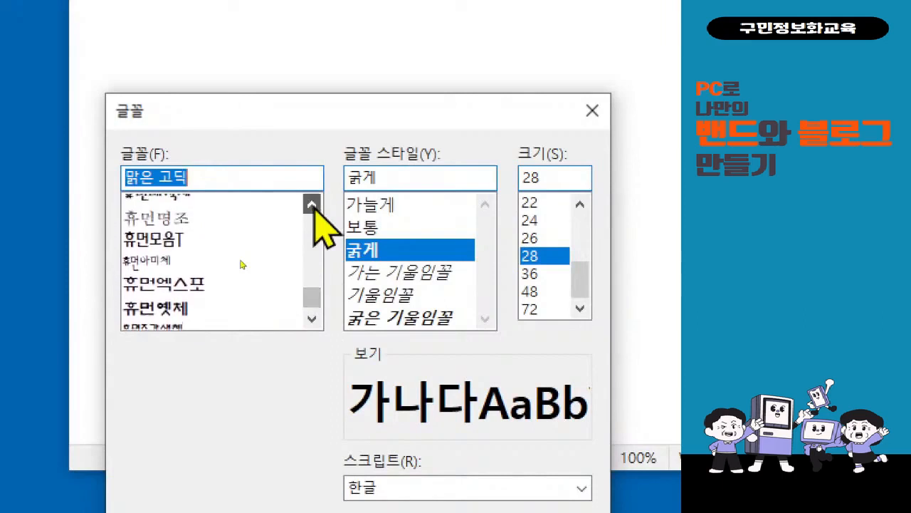
pyautogui.click(312, 205)
pyautogui.click(312, 206)
pyautogui.scroll(2, 244, 237)
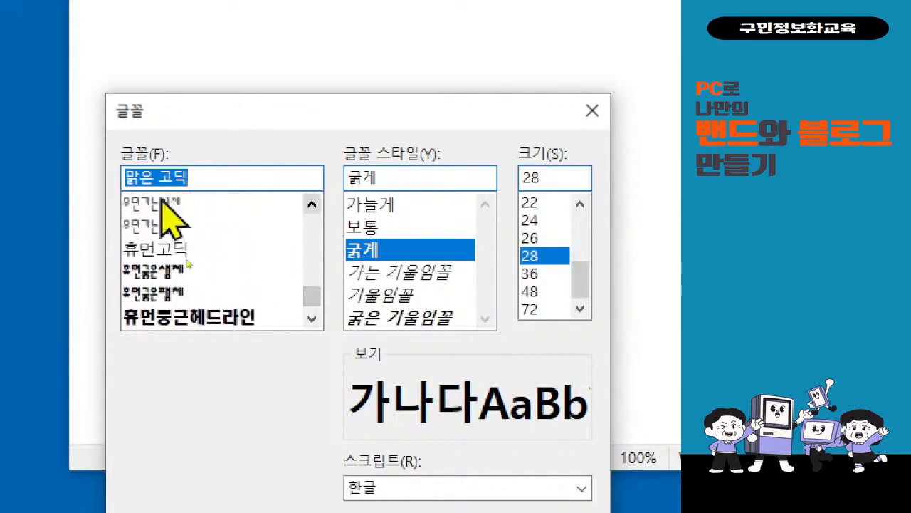
pyautogui.moveTo(310, 300); pyautogui.dragTo(314, 291)
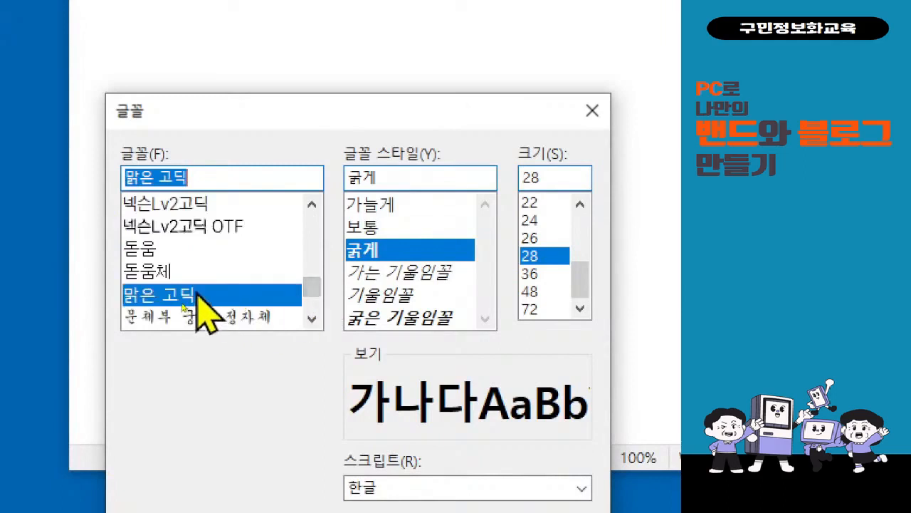
pyautogui.scroll(-1, 199, 306)
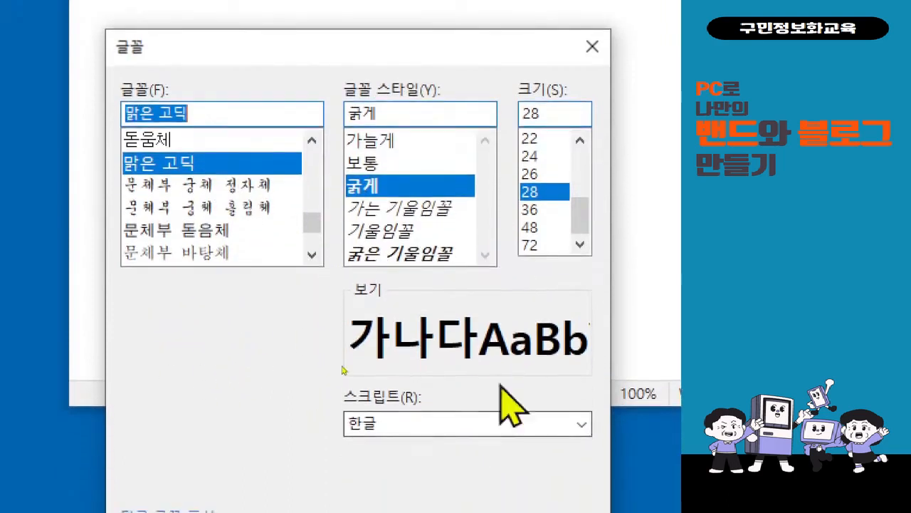
pyautogui.click(553, 208)
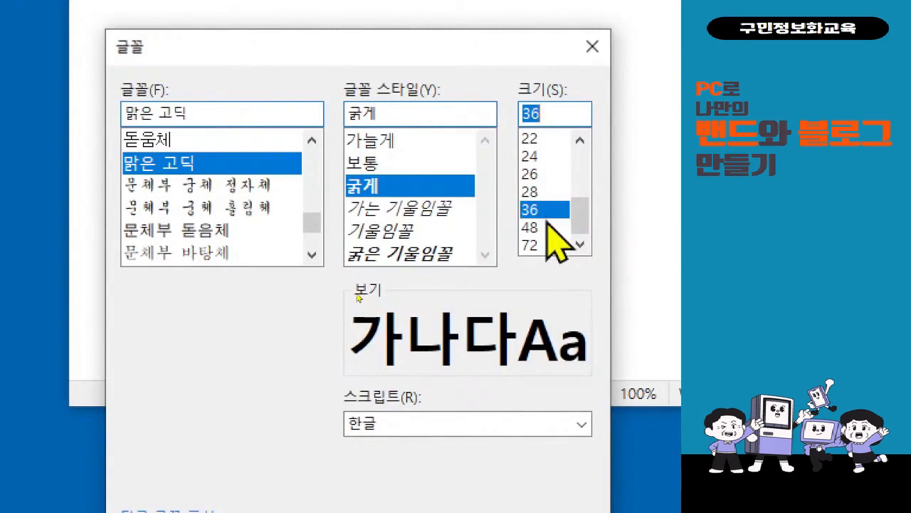
pyautogui.click(552, 193)
pyautogui.click(553, 210)
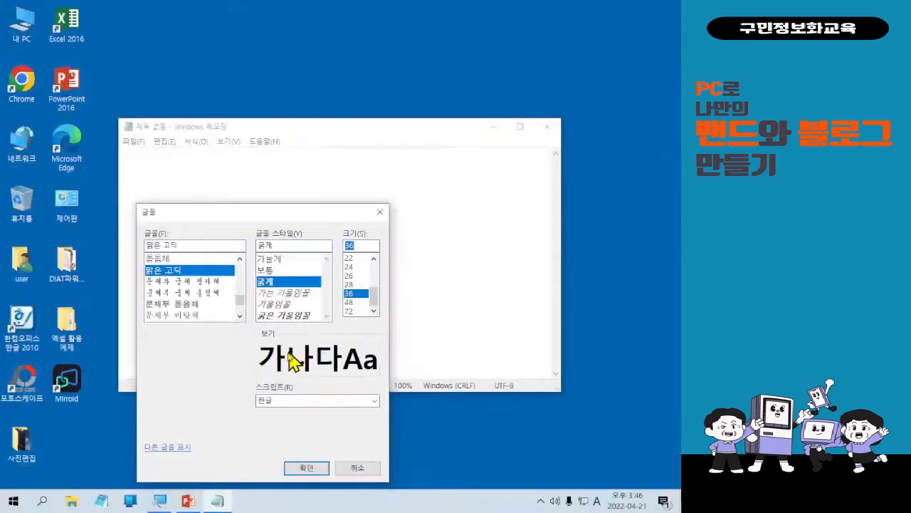
pyautogui.click(300, 469)
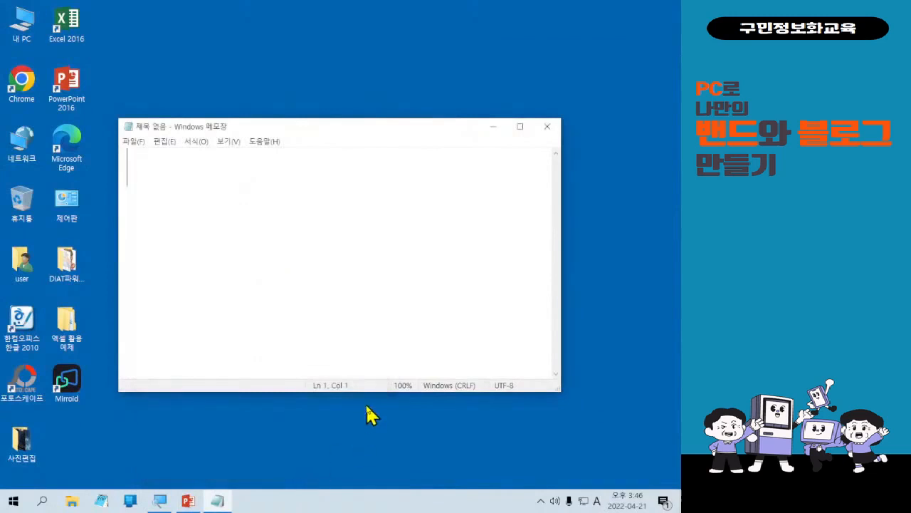
# Maximize the Notepad window and type the heading <5월 온라인 교육 안내> on the first line.
pyautogui.click(528, 127)
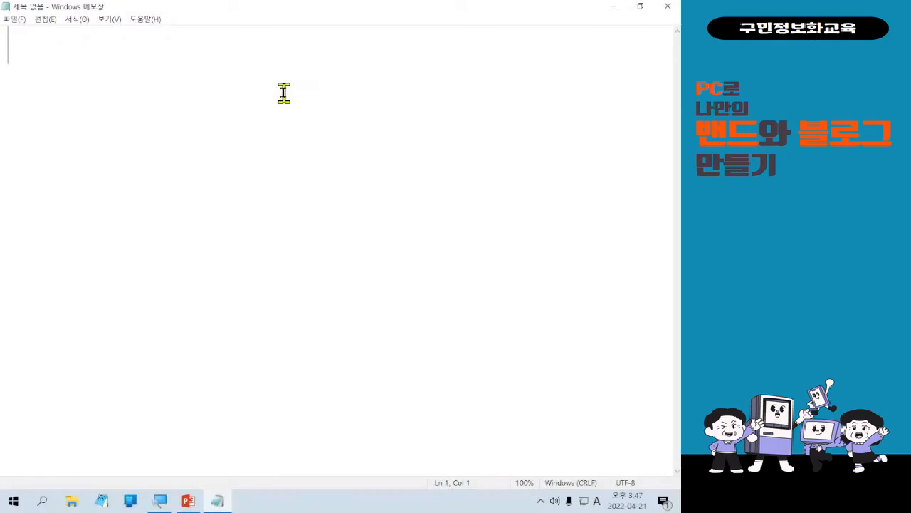
pyautogui.write('<>')
pyautogui.press('Left')
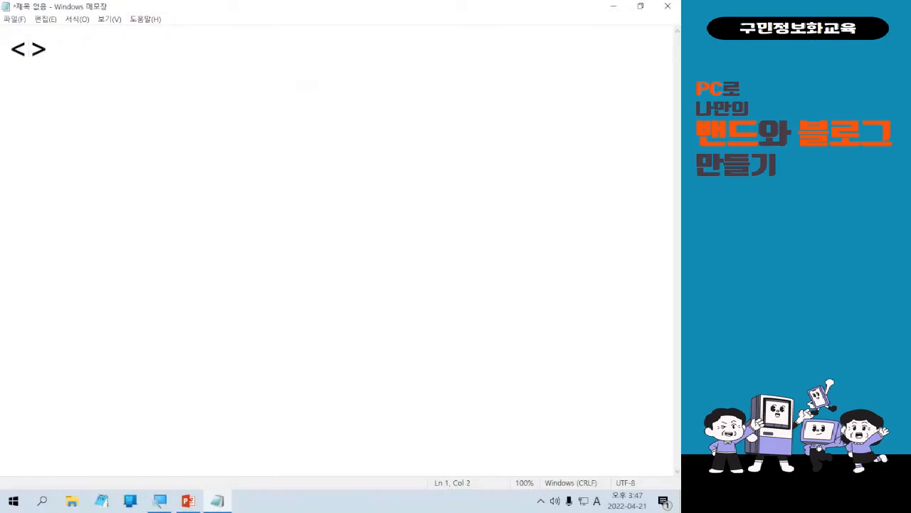
pyautogui.write('5dnjf')
pyautogui.press('BackSpace')
pyautogui.press('BackSpace')
pyautogui.press('BackSpace')
pyautogui.press('BackSpace')
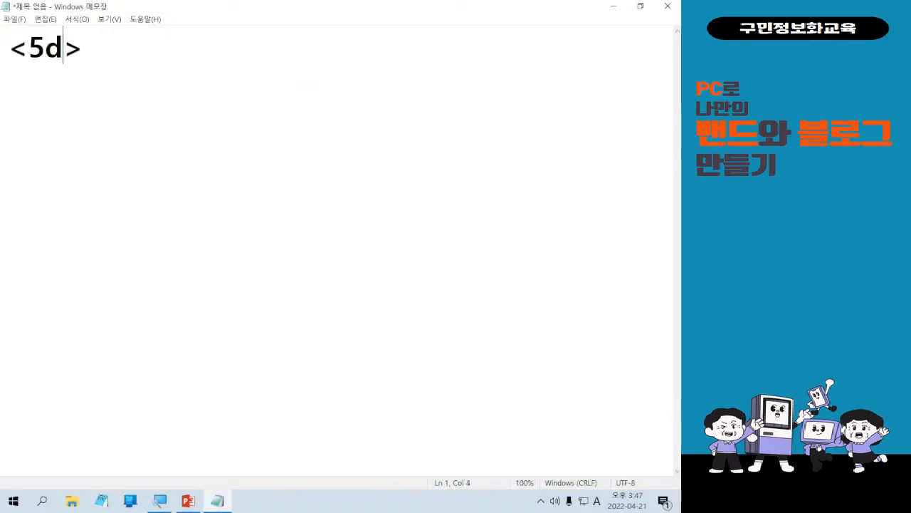
pyautogui.press('Hangul')
pyautogui.write('월 교ㅇ')
pyautogui.press('BackSpace')
pyautogui.press('BackSpace')
pyautogui.write('온랑')
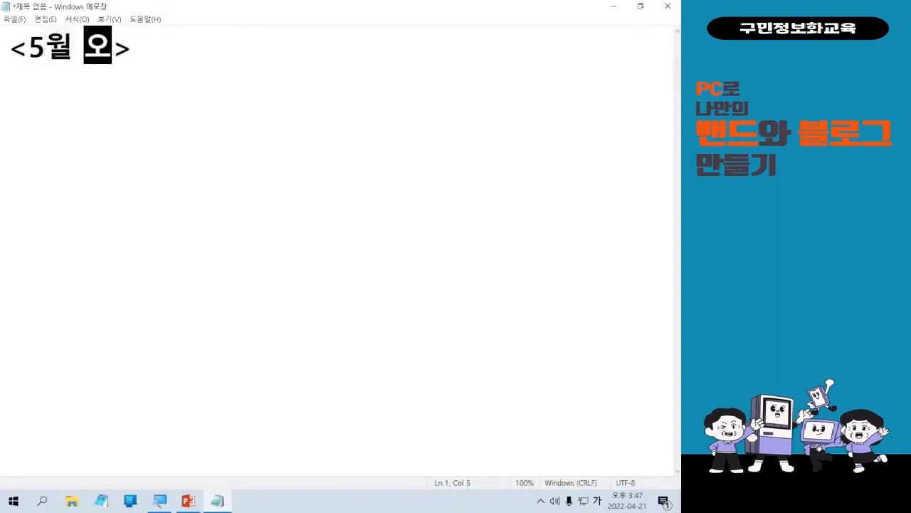
pyautogui.write('인교육 안내')
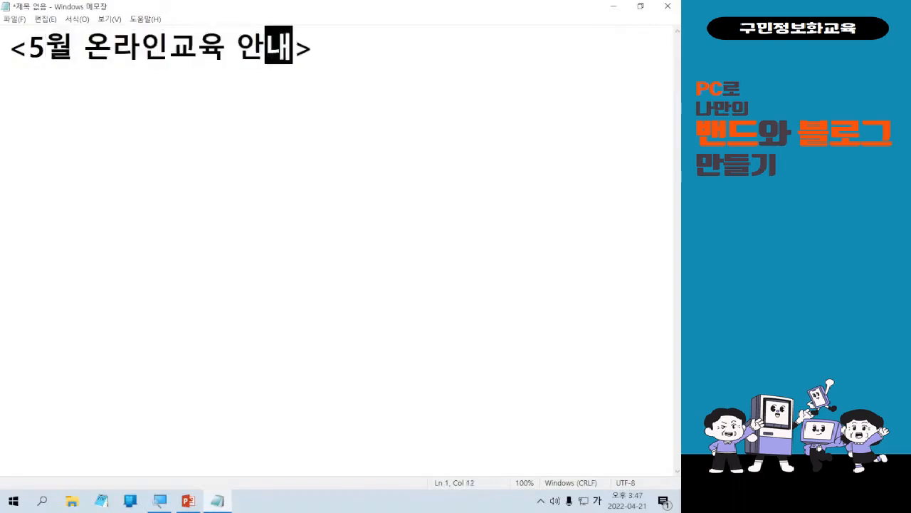
pyautogui.press('Left')
pyautogui.press('Left')
pyautogui.press('Left')
pyautogui.press('Left')
pyautogui.press('Left')
pyautogui.press('End')
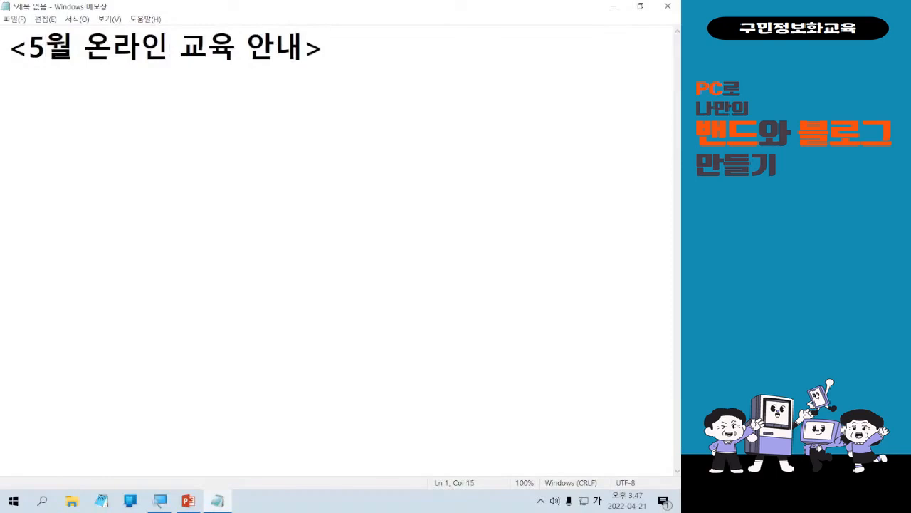
# Add a second line reading * 교육기간 : 5.3(화) ~ 5.31(화).
pyautogui.press('Return')
pyautogui.write('* ')
pyautogui.write('교육 기가')
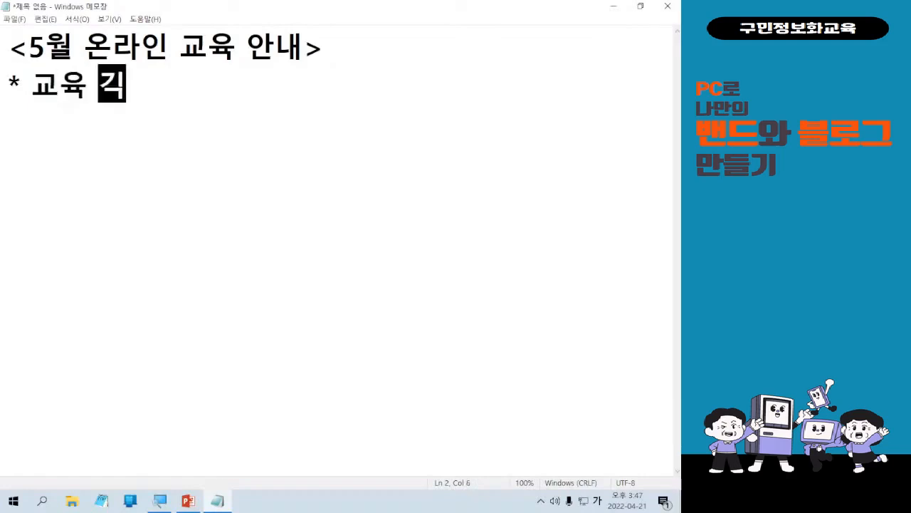
pyautogui.press('BackSpace')
pyautogui.press('BackSpace')
pyautogui.press('BackSpace')
pyautogui.write('기간 : ')
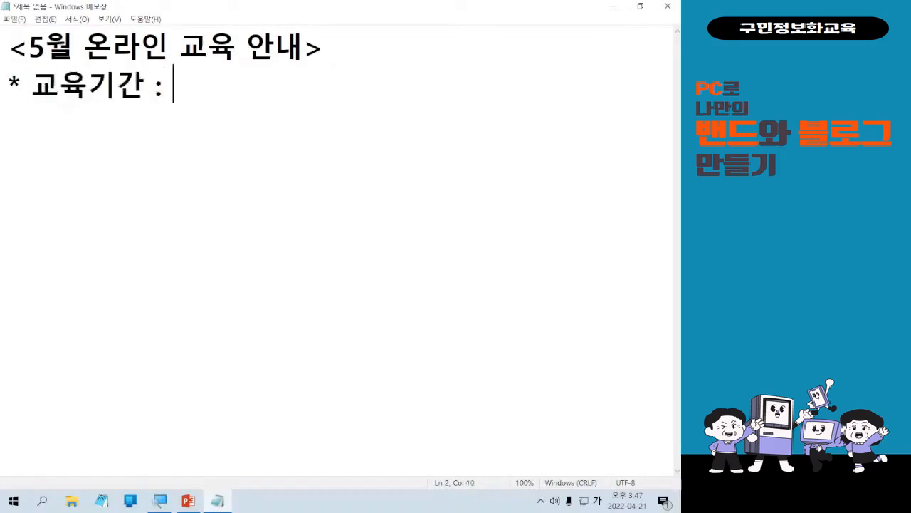
pyautogui.write('5.3')
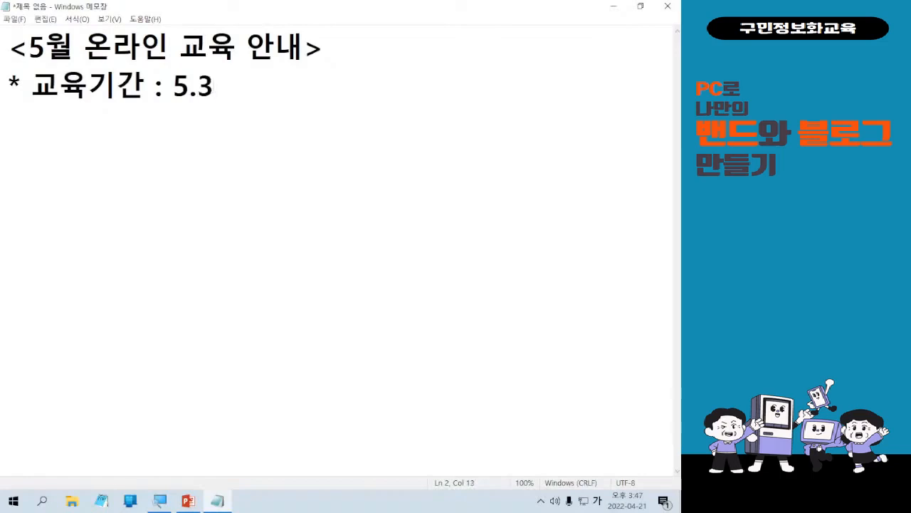
pyautogui.write('(화) ')
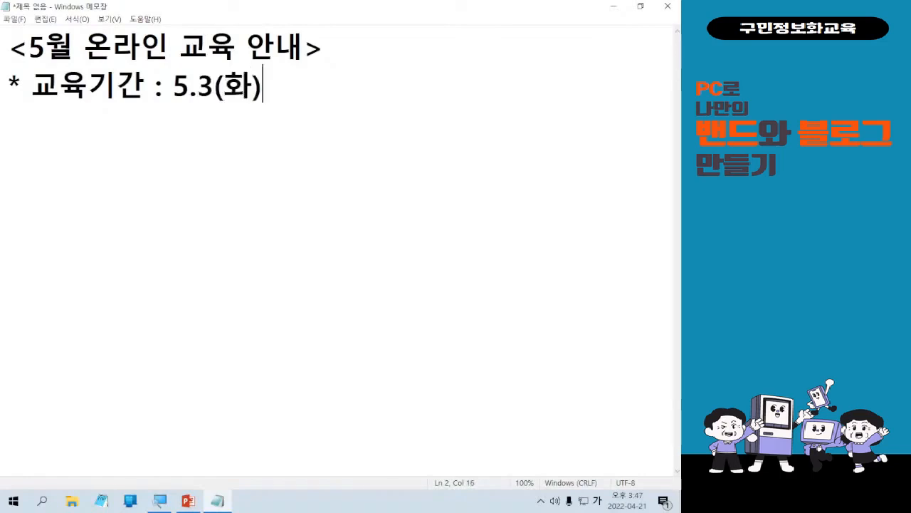
pyautogui.write('~ 5.3')
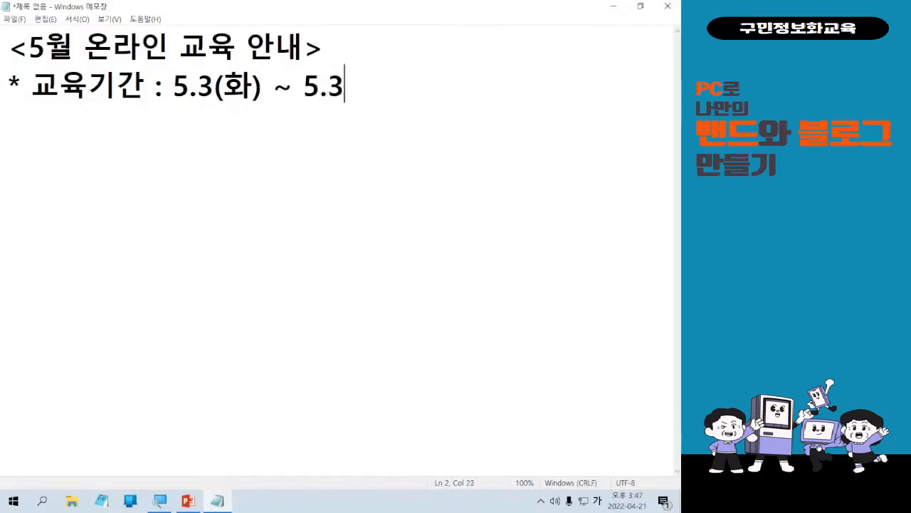
pyautogui.write('1(화)')
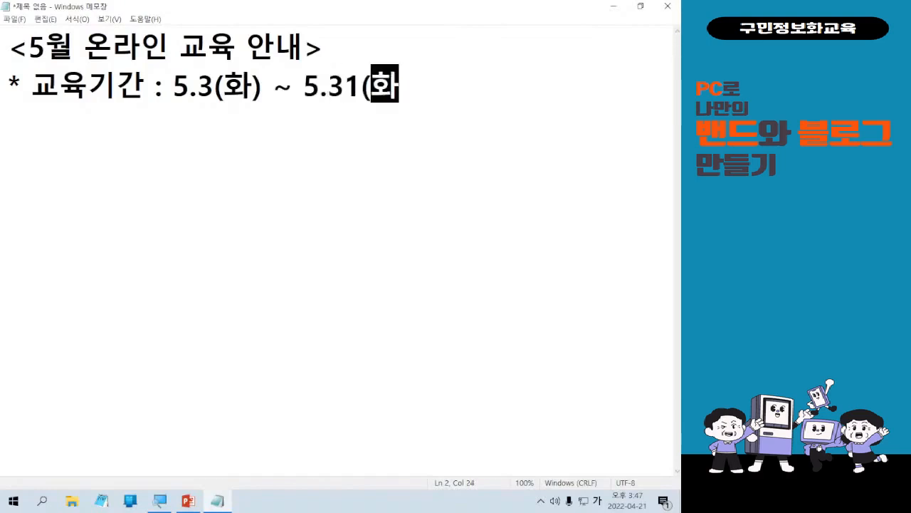
# Add a third line reading * 교육대상 : 마포구민 누구나.
pyautogui.press('Return')
pyautogui.write('- ')
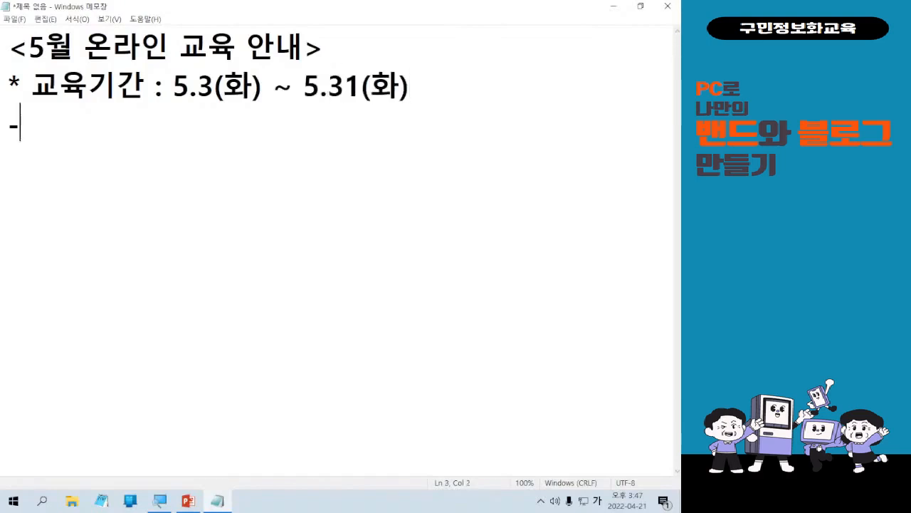
pyautogui.write('ㄱ')
pyautogui.press('BackSpace')
pyautogui.press('BackSpace')
pyautogui.press('BackSpace')
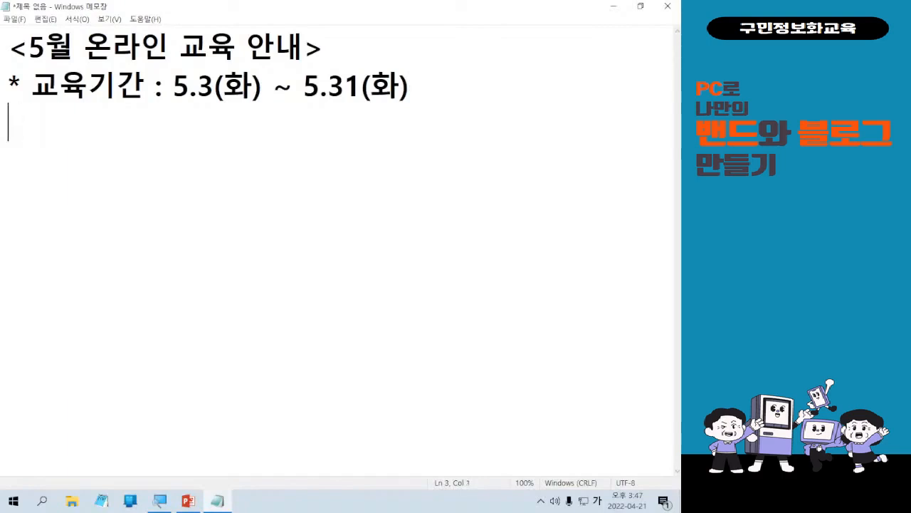
pyautogui.write('* 교육대상')
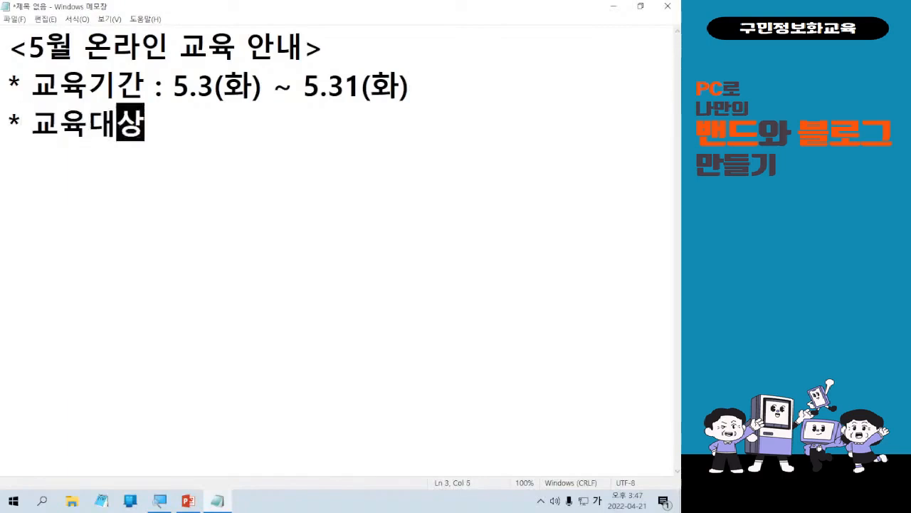
pyautogui.write(' "ㅊ')
pyautogui.press('BackSpace')
pyautogui.press('BackSpace')
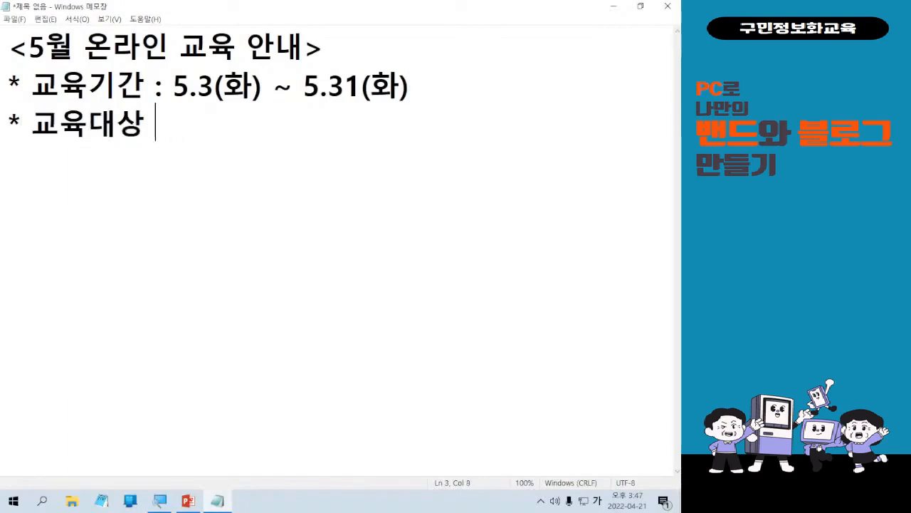
pyautogui.write(': 마포구민')
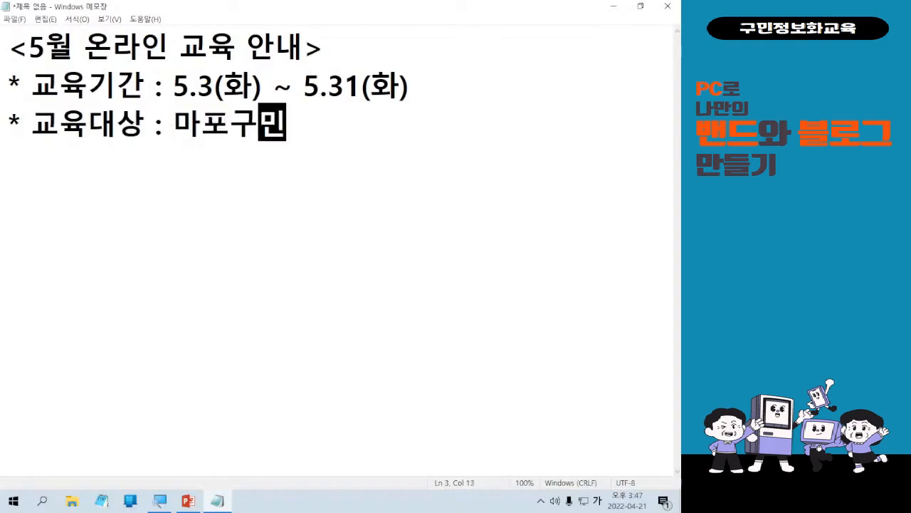
pyautogui.write(' 누구나')
pyautogui.press('Return')
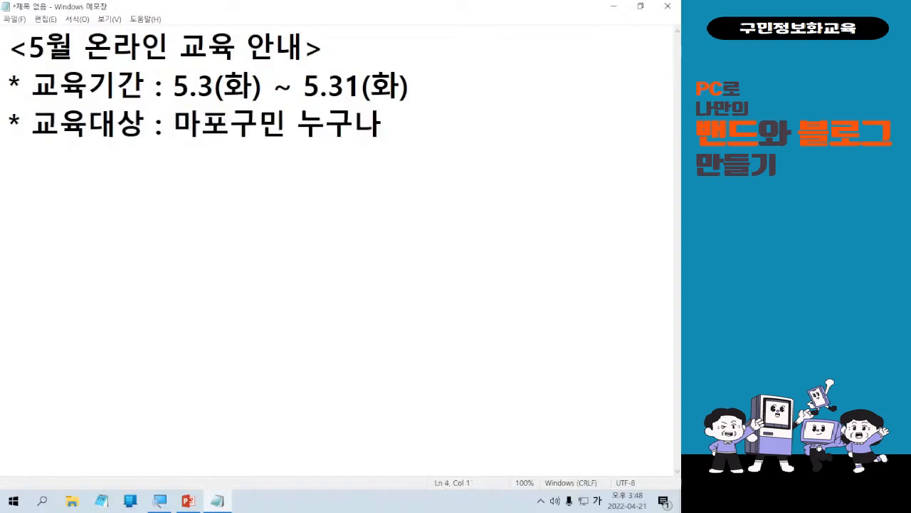
# Add a fourth line reading * 수강방법 : 유튜브.
pyautogui.write('* 수강방법')
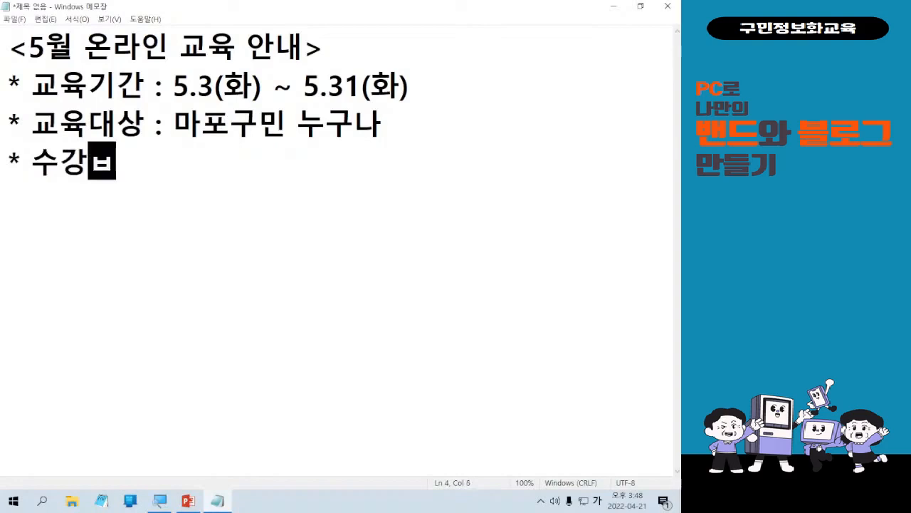
pyautogui.write(' : 유튜브')
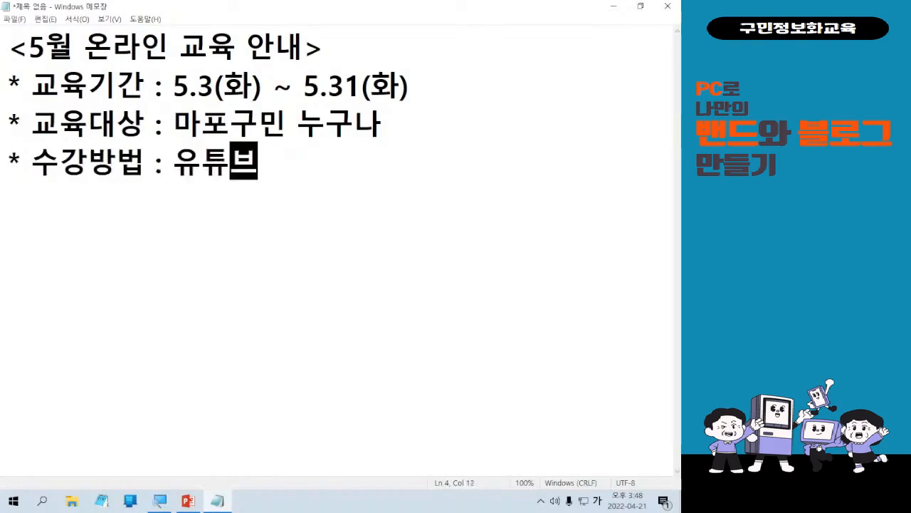
pyautogui.press('Return')
pyautogui.write('* ')
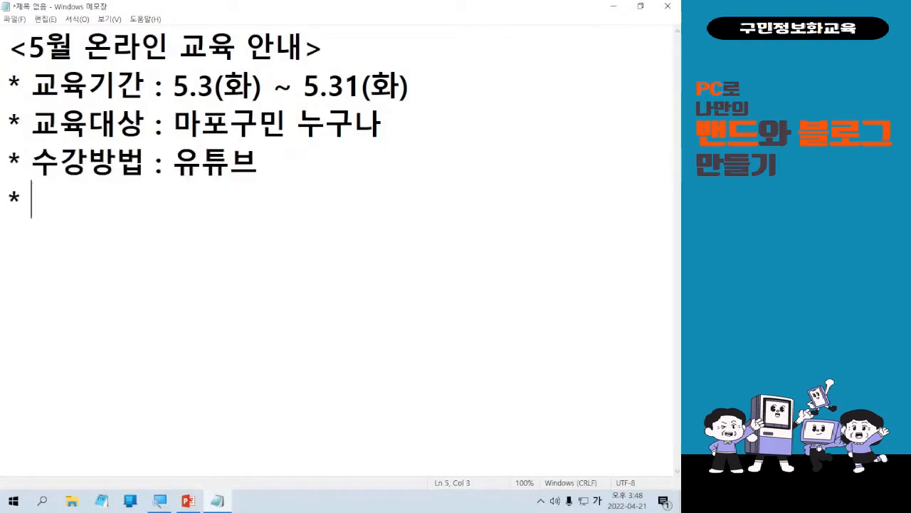
pyautogui.write('쇼류')
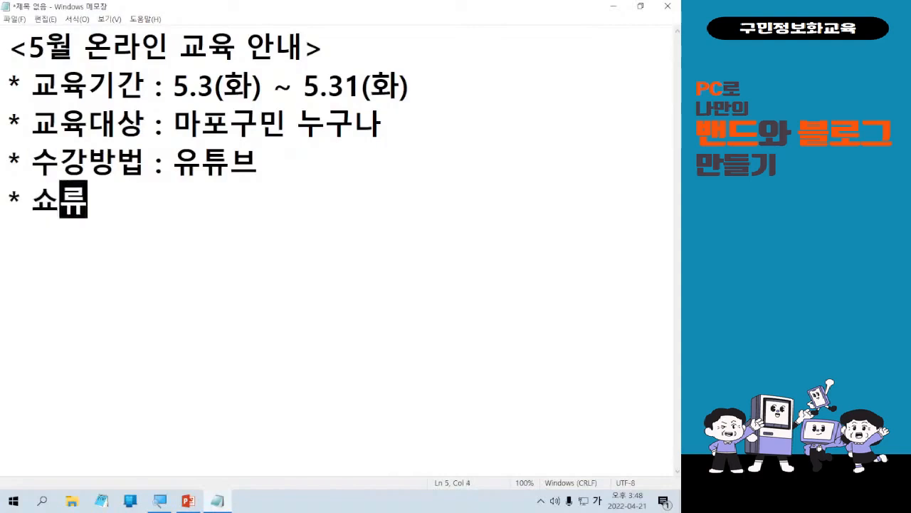
pyautogui.press('BackSpace')
pyautogui.press('BackSpace')
pyautogui.press('BackSpace')
pyautogui.press('BackSpace')
pyautogui.press('BackSpace')
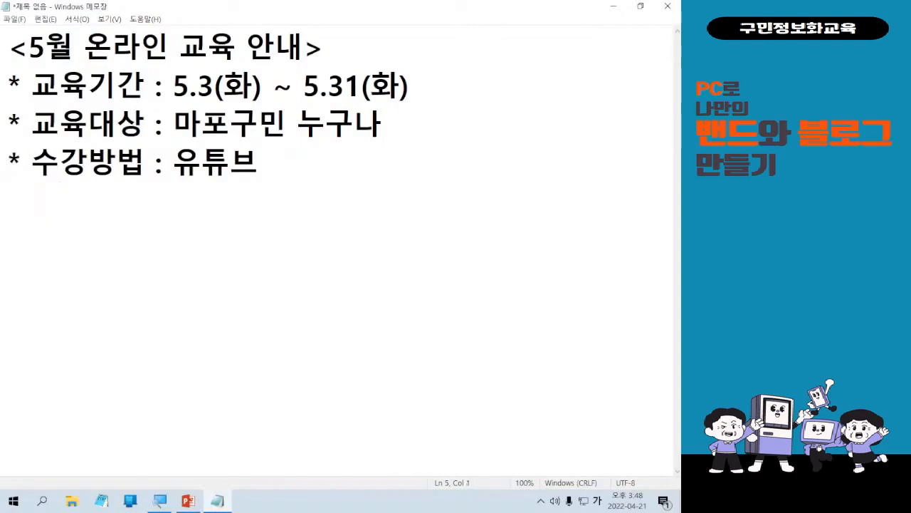
# Add a fifth line reading * 아래 시간표 보시고 신청해주세요~.
pyautogui.write('* 아래 시간')
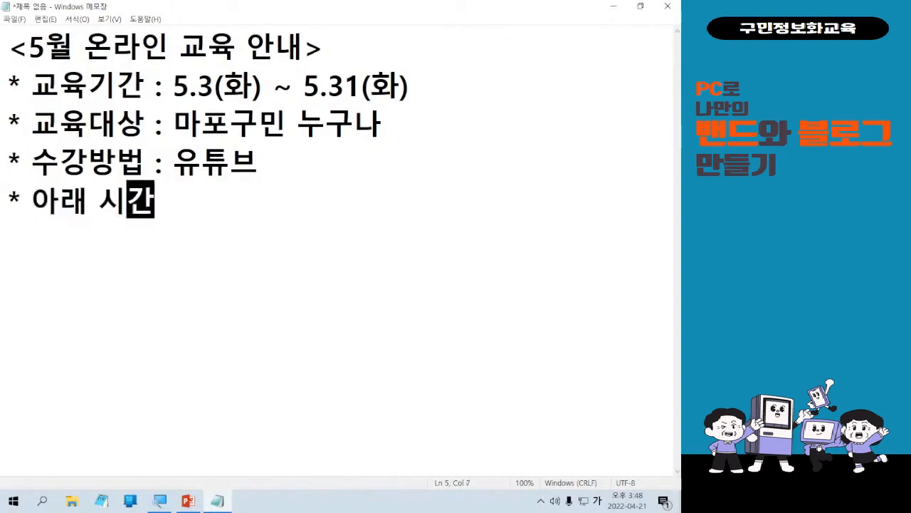
pyautogui.write('표 보시고 신')
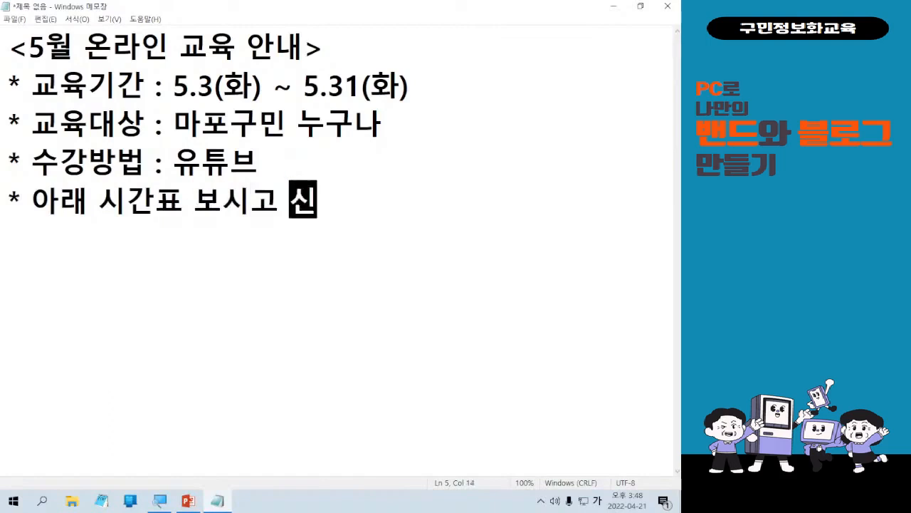
pyautogui.write('청해주세요~')
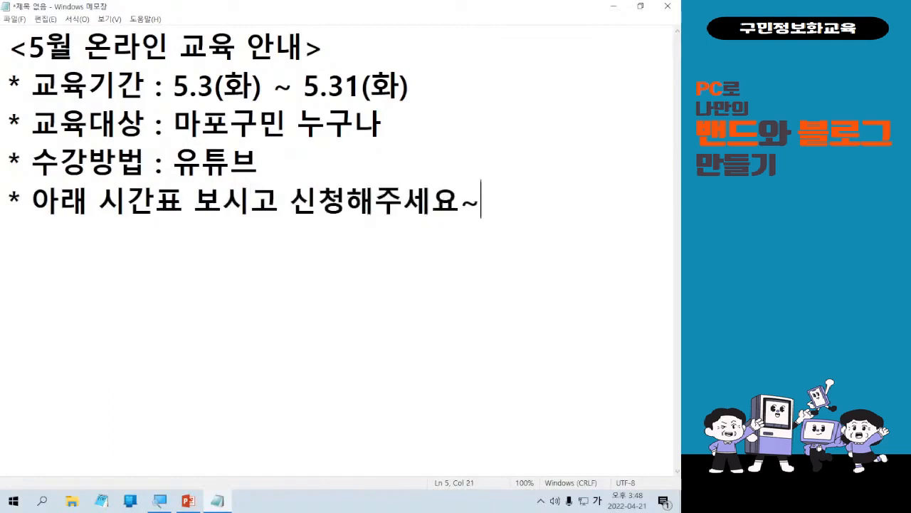
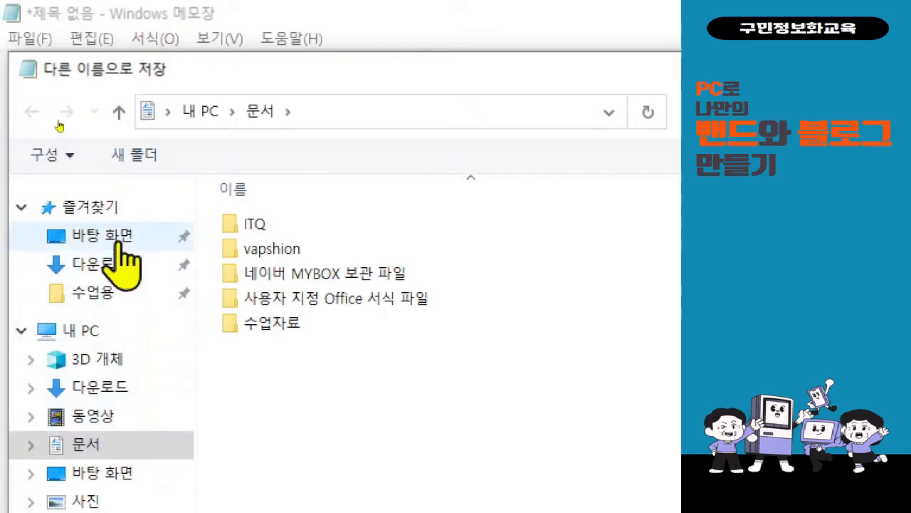
# Save the notice text file to the desktop with the file name 5월 교육 안내.
pyautogui.click(121, 243)
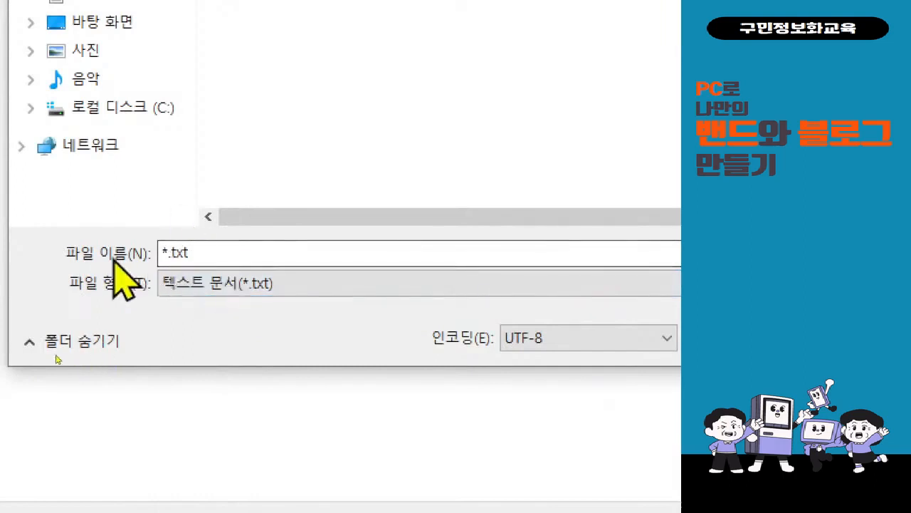
pyautogui.click(209, 255)
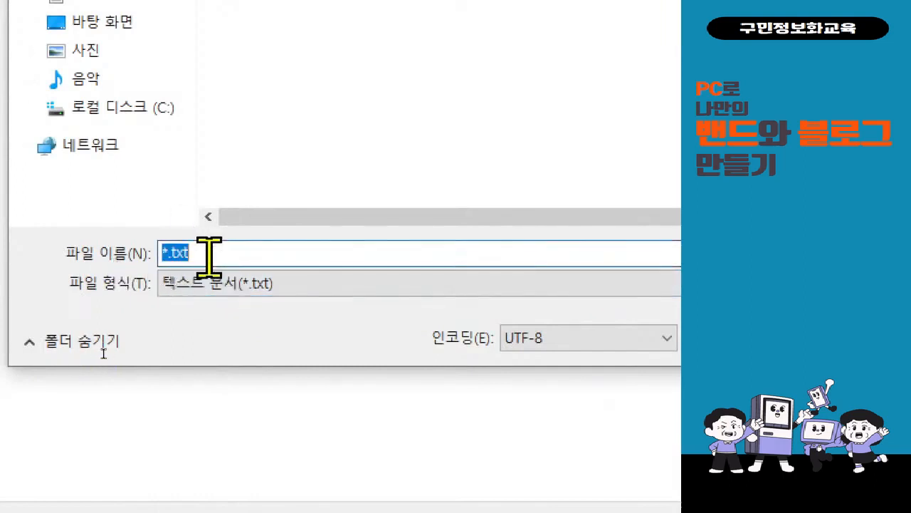
pyautogui.write('5월')
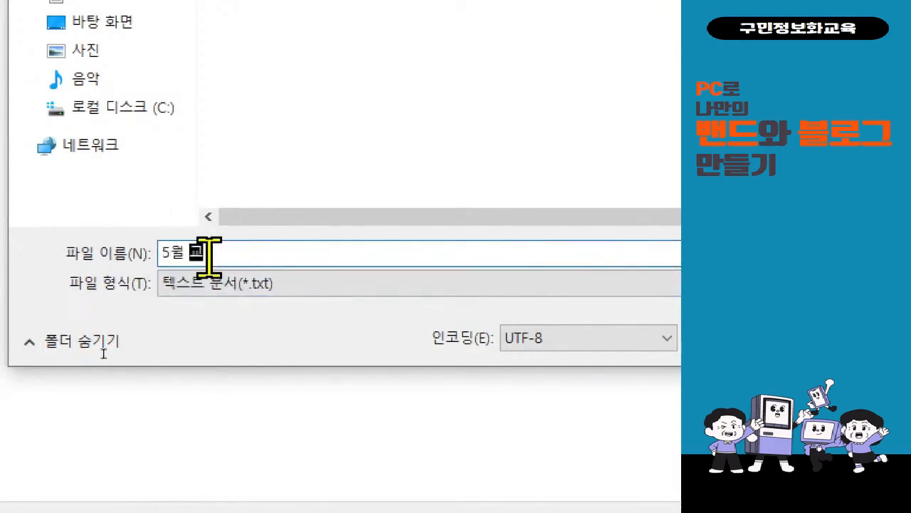
pyautogui.write(' 교육ㅇ₩')
pyautogui.press('BackSpace')
pyautogui.write('ㅇ')
pyautogui.press('BackSpace')
pyautogui.press('BackSpace')
pyautogui.press('BackSpace')
pyautogui.write('안내')
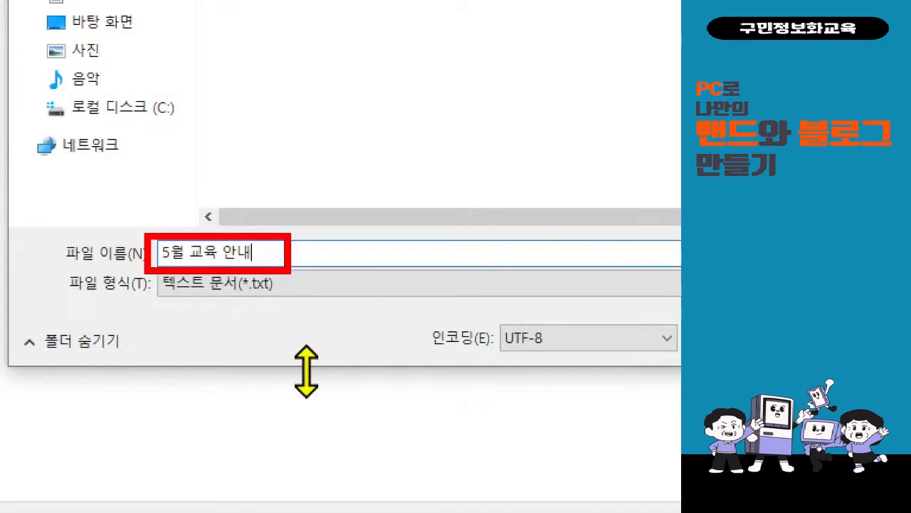
pyautogui.press('Escape')
pyautogui.hotkey('ctrl', '4')
pyautogui.hotkey('ctrl', '2')
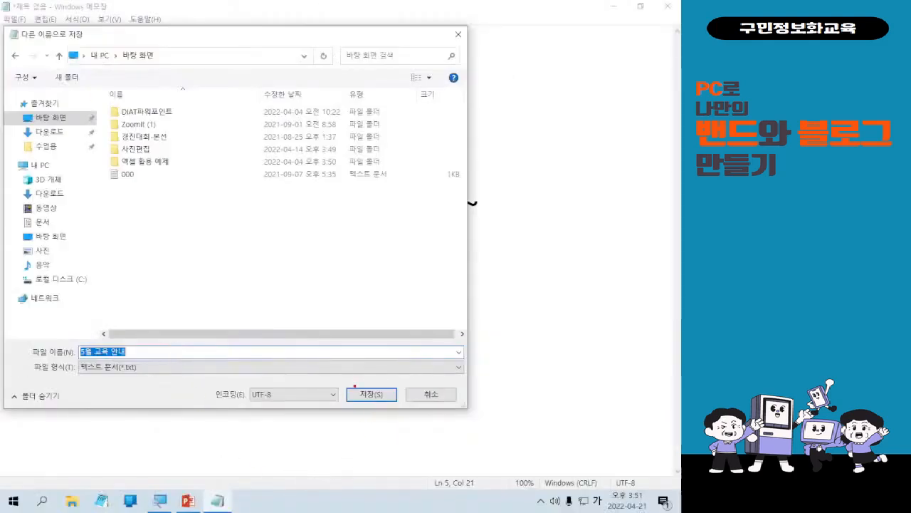
pyautogui.moveTo(344, 378)
pyautogui.mouseDown()
pyautogui.moveTo(397, 407)
pyautogui.moveTo(168, 340)
pyautogui.mouseUp()
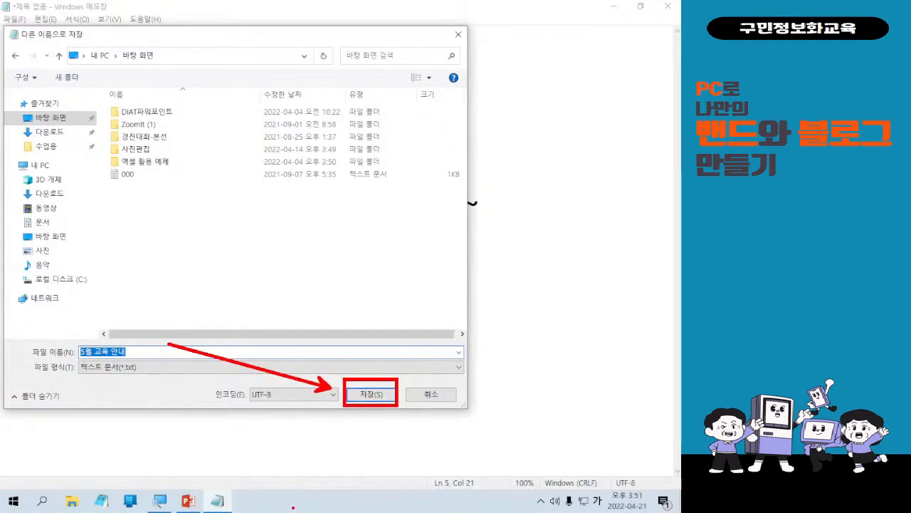
pyautogui.press('Escape')
pyautogui.click(392, 398)
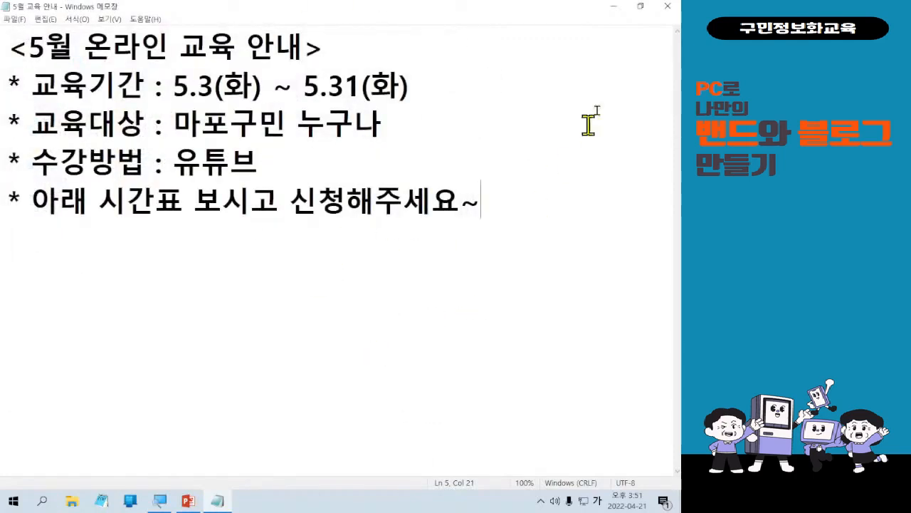
# Close the note and launch Microsoft Edge from the desktop.
pyautogui.click(668, 6)
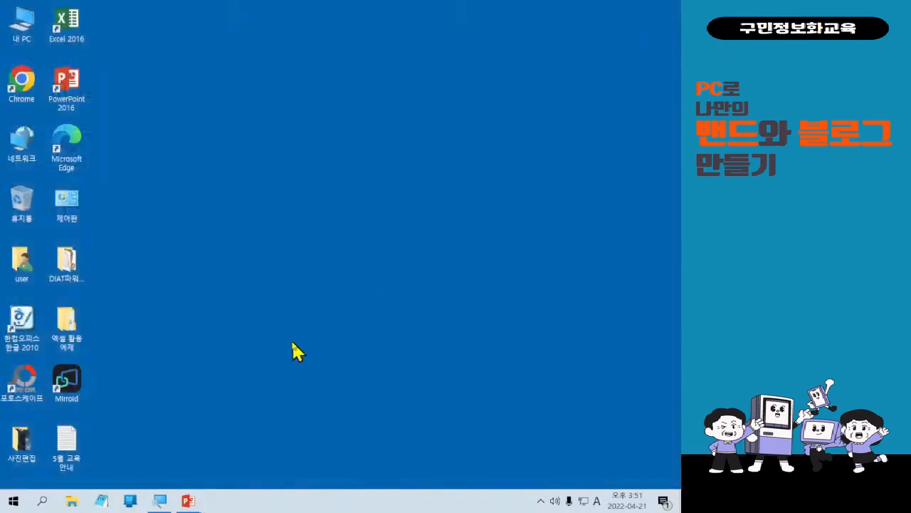
pyautogui.press('Hangul')
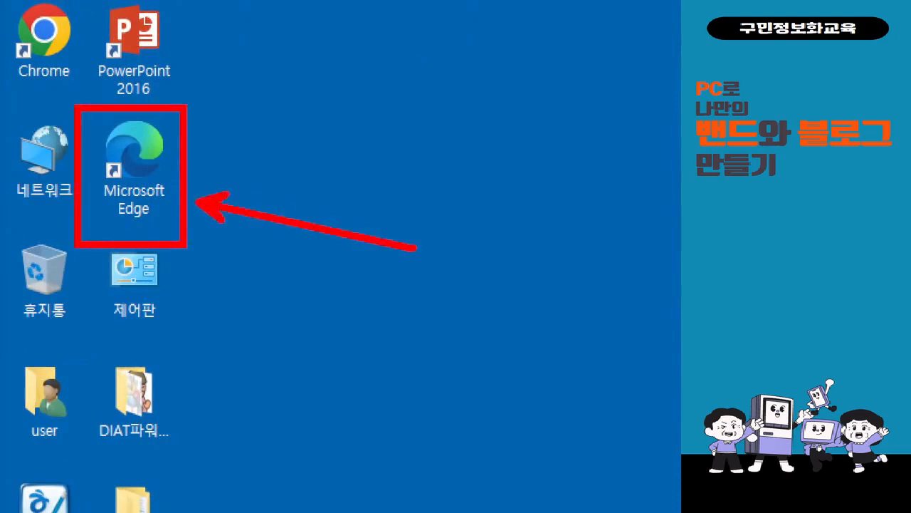
pyautogui.doubleClick(171, 203)
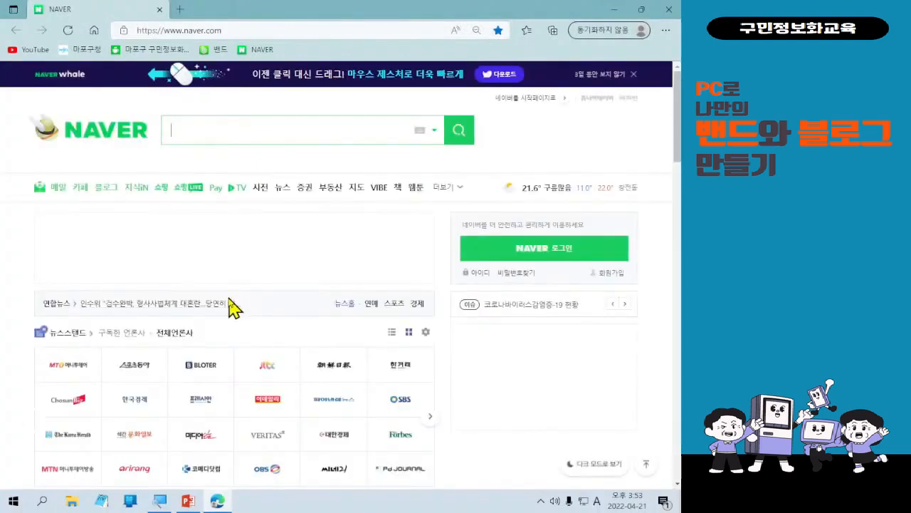
# Sign in to NAVER by entering the account ID and the account password.
pyautogui.click(564, 250)
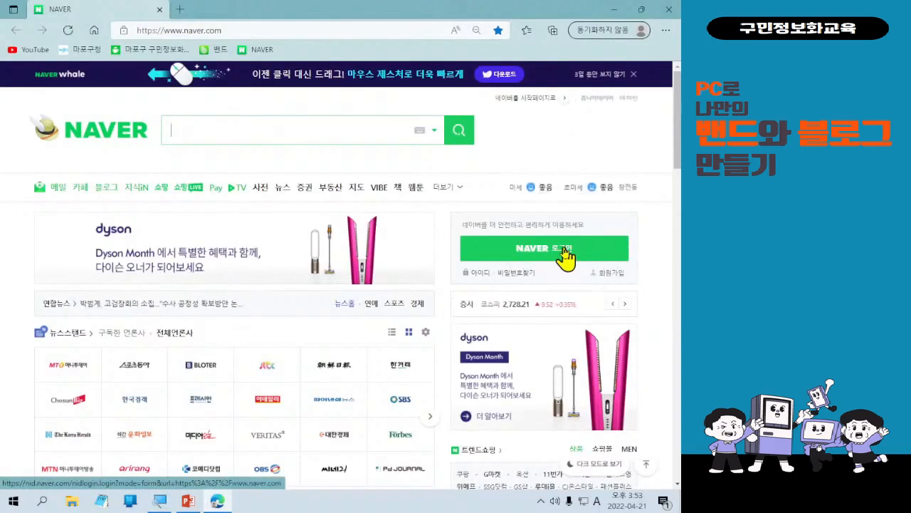
pyautogui.click(563, 248)
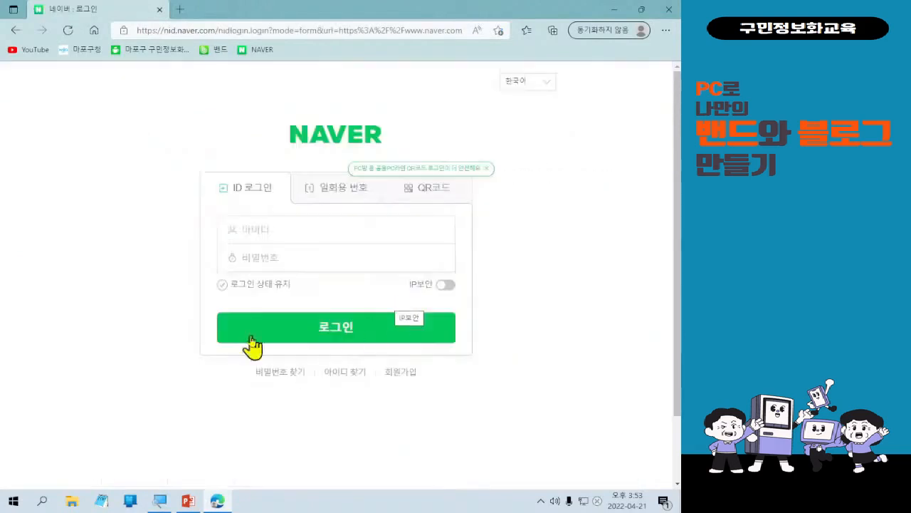
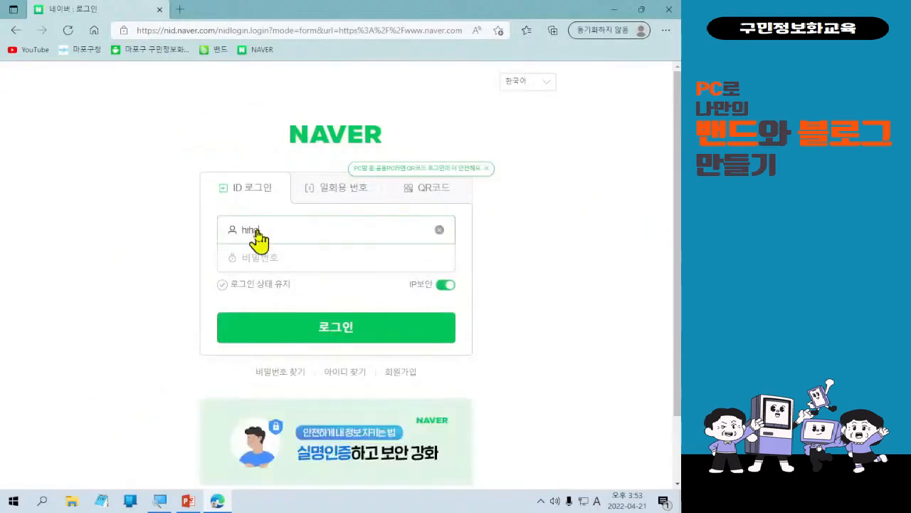
pyautogui.press('Tab')
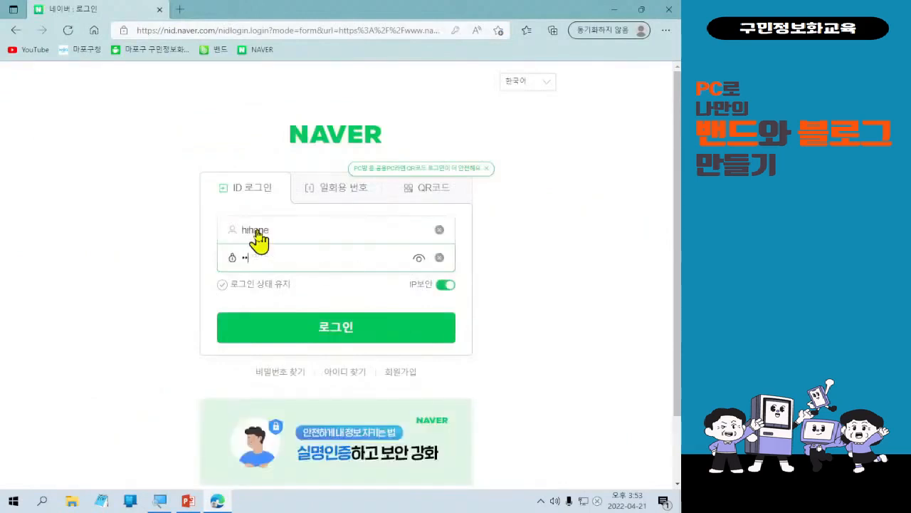
pyautogui.doubleClick(257, 231)
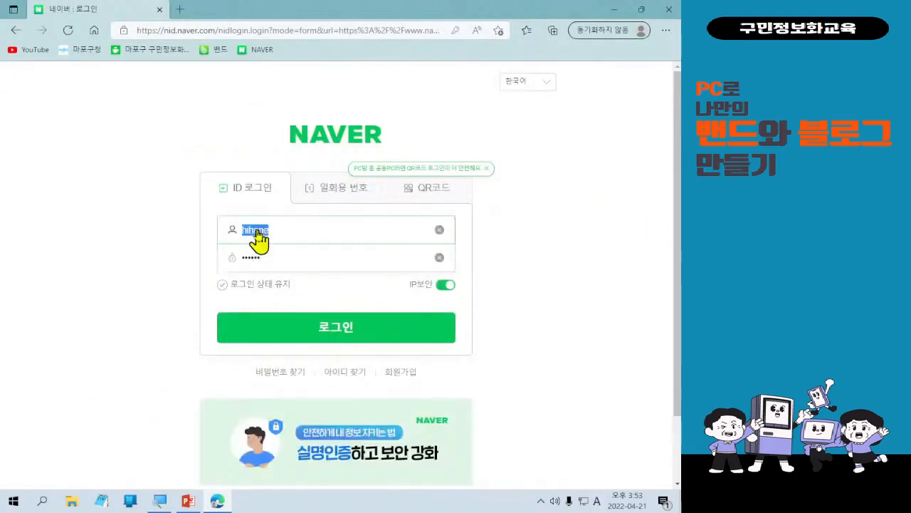
pyautogui.press('Tab')
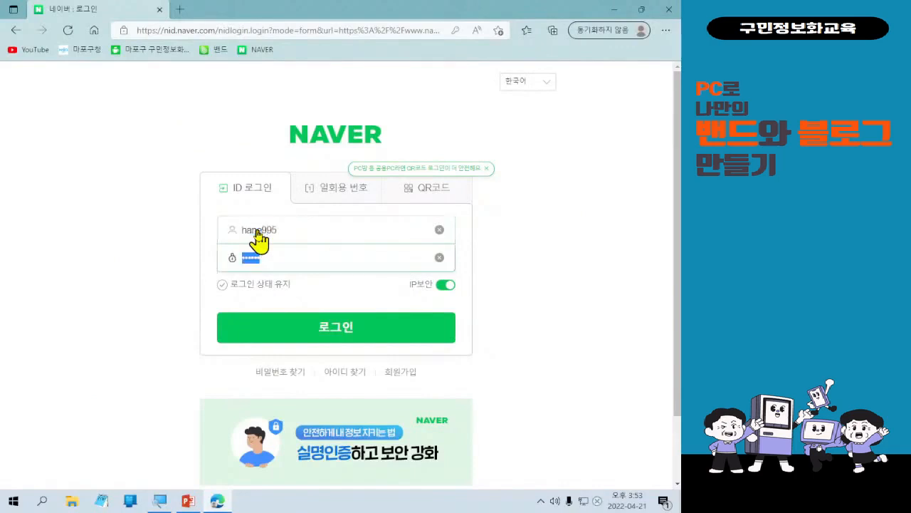
pyautogui.click(330, 329)
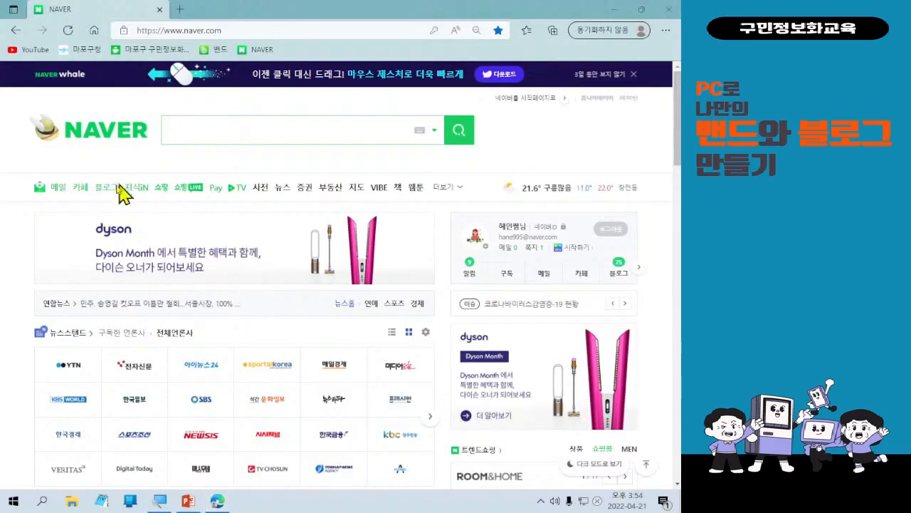
# Open the NAVER Blog section from the portal's service links.
pyautogui.hotkey('ctrl', '1')
pyautogui.click(215, 188)
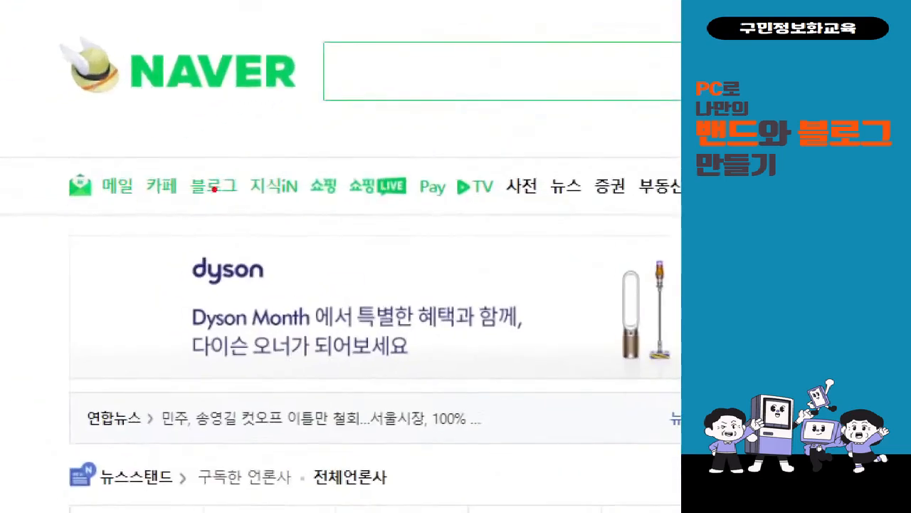
pyautogui.moveTo(161, 154); pyautogui.dragTo(250, 212)
pyautogui.moveTo(199, 118); pyautogui.dragTo(242, 102)
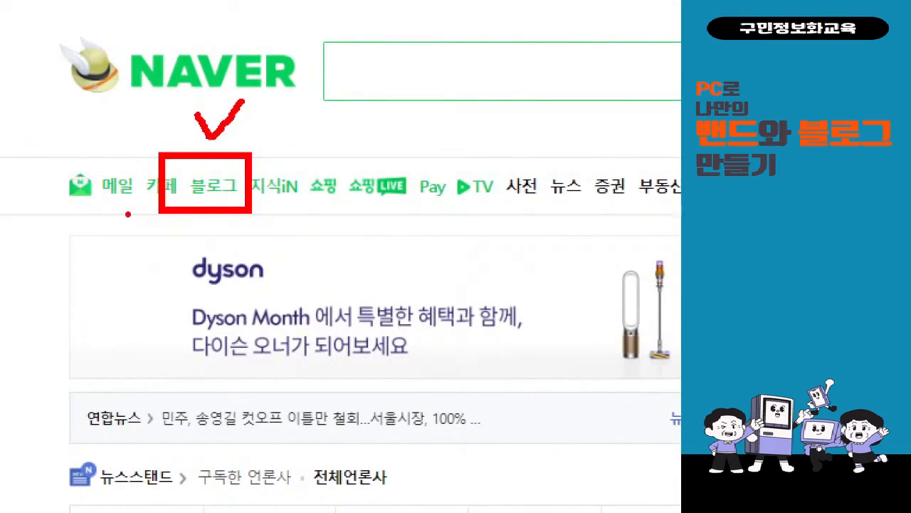
pyautogui.press('Escape')
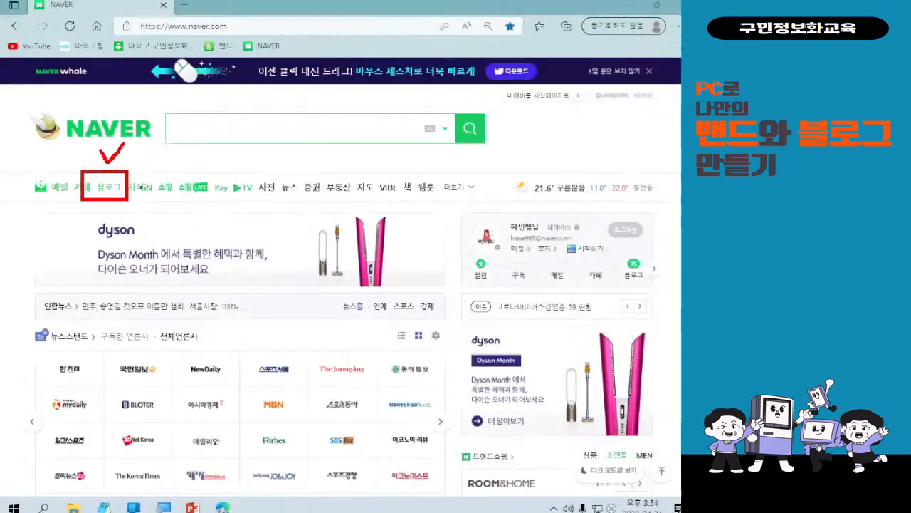
pyautogui.click(111, 188)
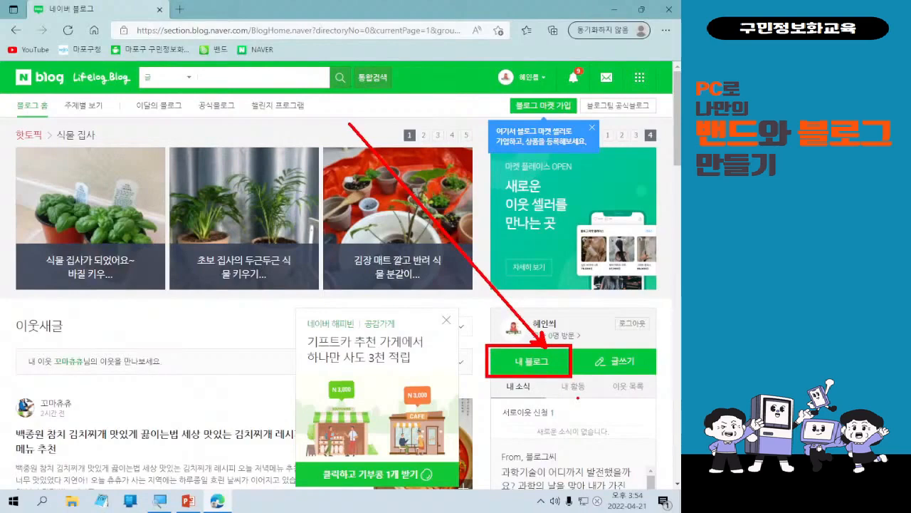
# Open your own blog in a new tab and scroll through its latest post.
pyautogui.click(559, 366)
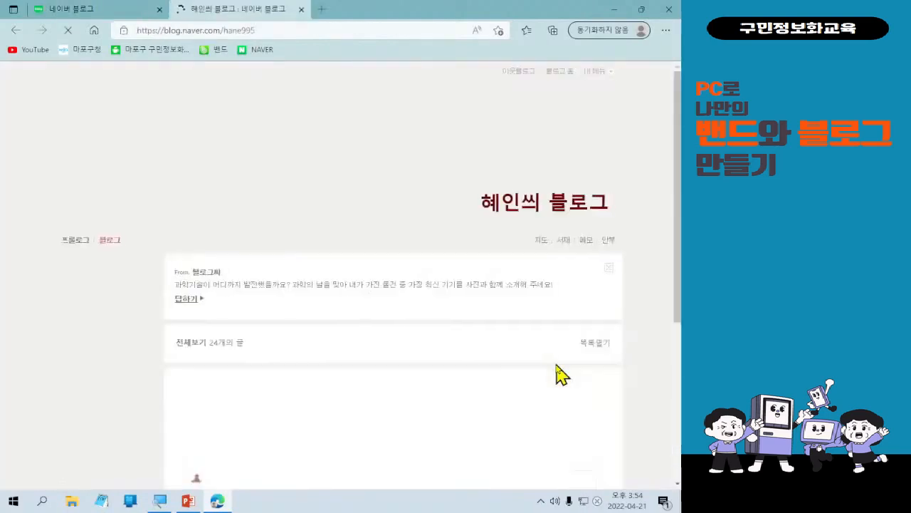
pyautogui.scroll(-4, 557, 366)
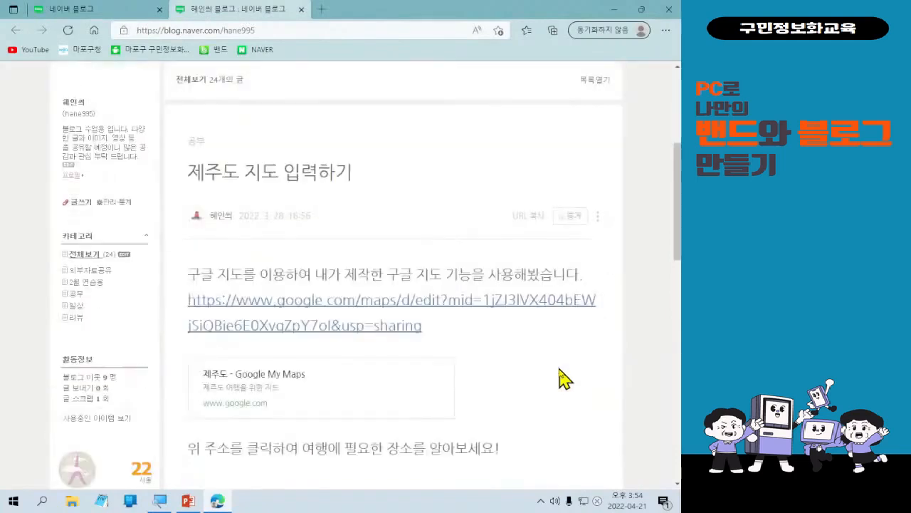
pyautogui.scroll(2, 559, 369)
pyautogui.scroll(2, 561, 378)
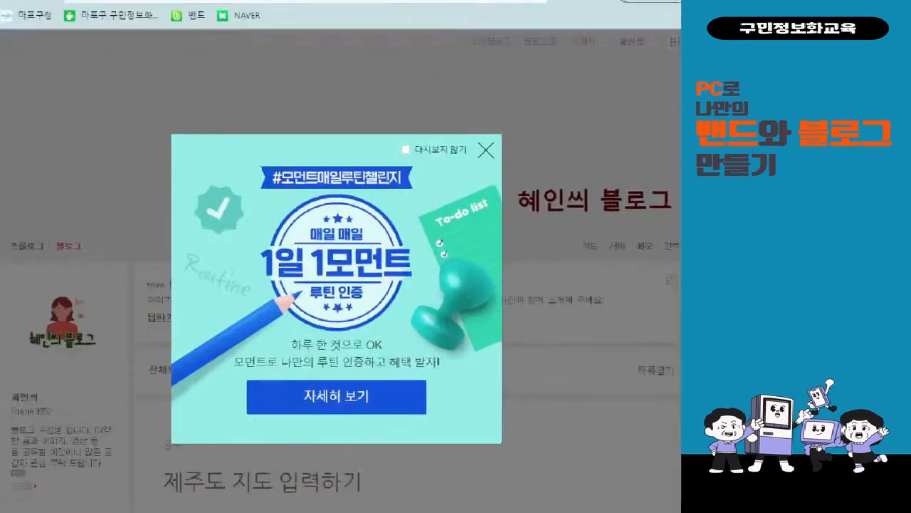
# Close the Moment routine challenge pop-up covering the blog.
pyautogui.click(333, 211)
pyautogui.moveTo(391, 140); pyautogui.dragTo(476, 164)
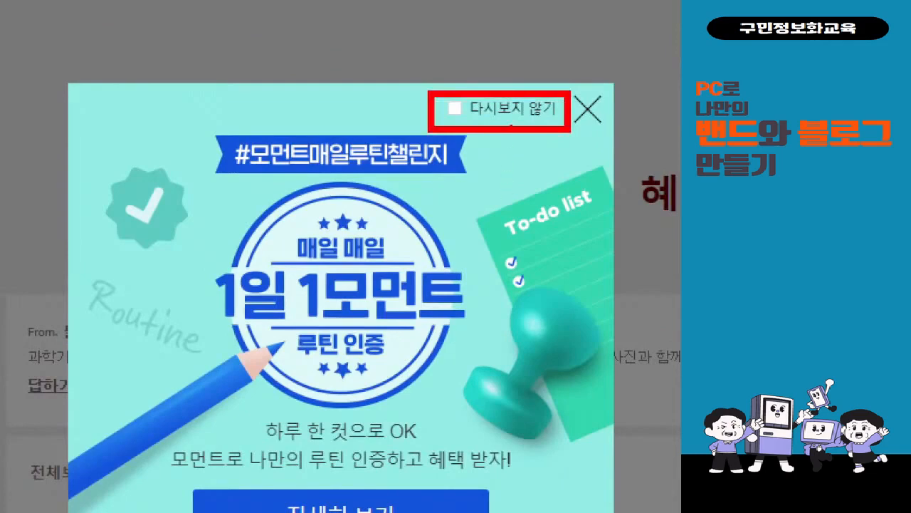
pyautogui.moveTo(425, 288); pyautogui.dragTo(510, 128)
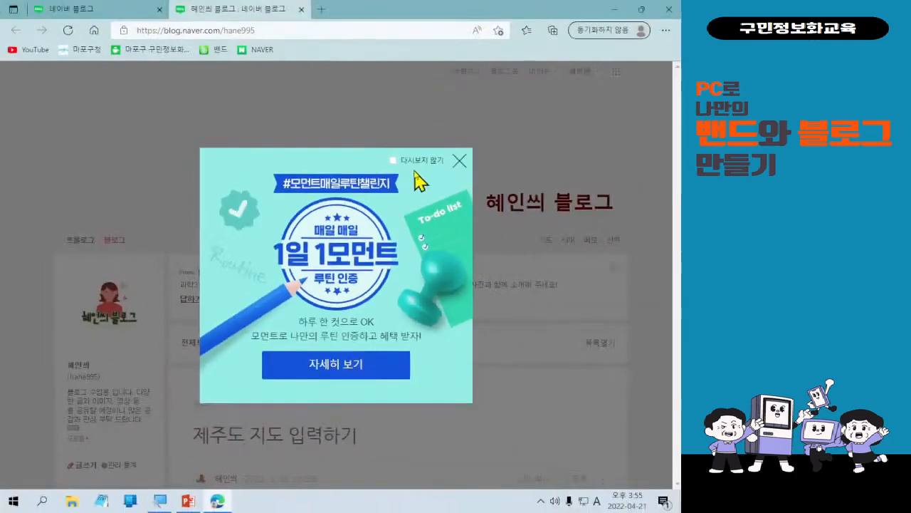
pyautogui.click(459, 110)
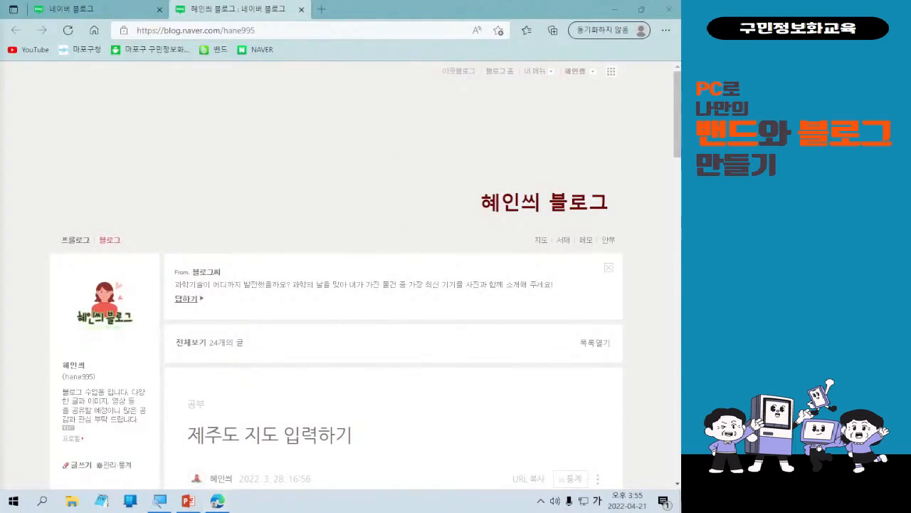
# Open the blog's management settings at the menu, post and video management section.
pyautogui.scroll(-2, 203, 372)
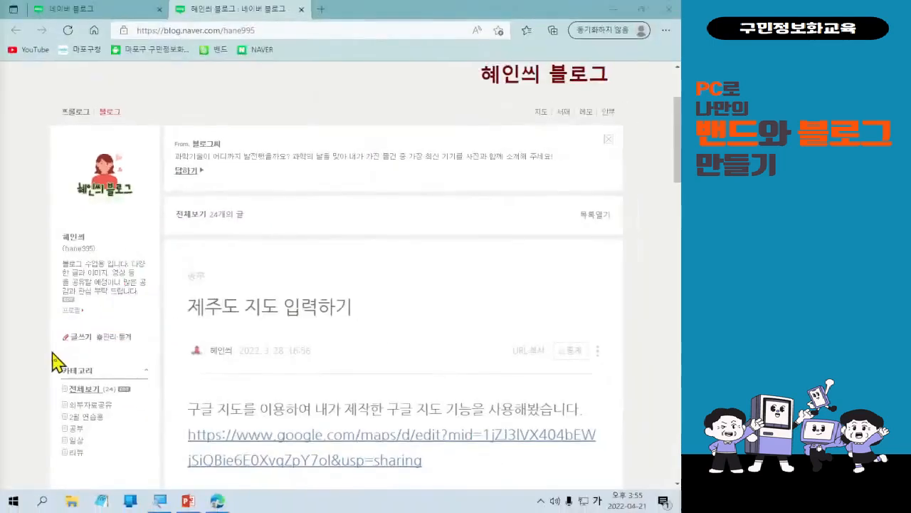
pyautogui.scroll(-2, 100, 411)
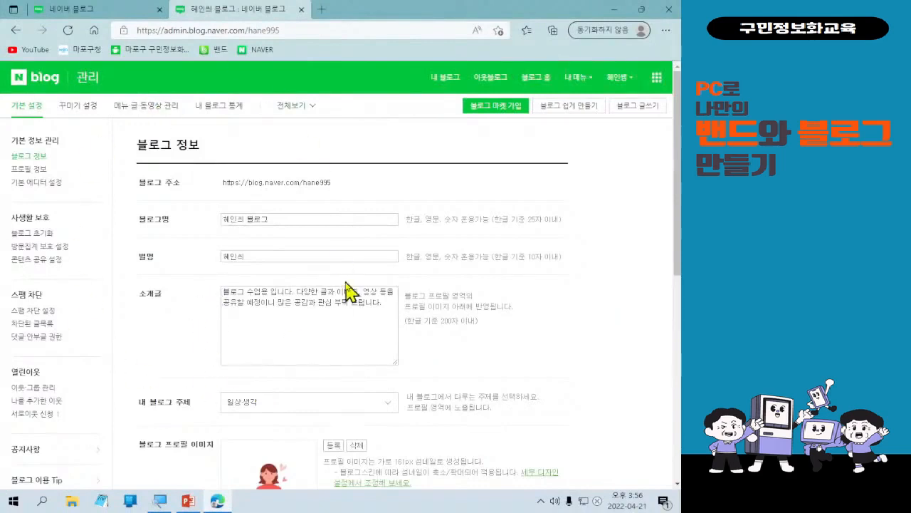
pyautogui.click(151, 112)
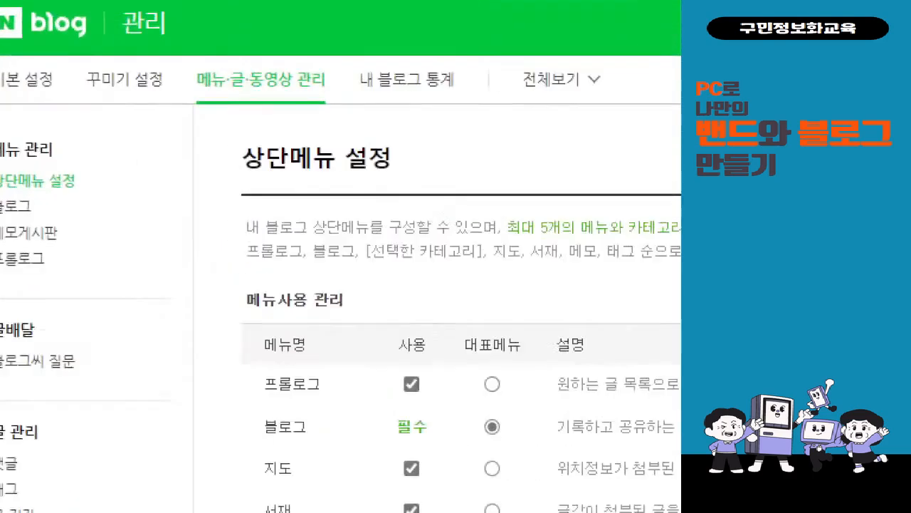
# Open the Prologue settings under menu management and review its view layout options.
pyautogui.click(21, 169)
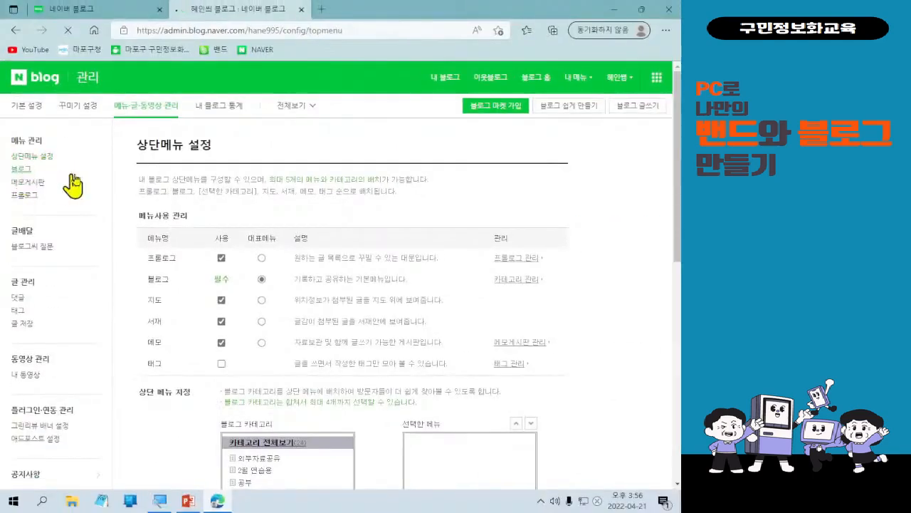
pyautogui.click(41, 157)
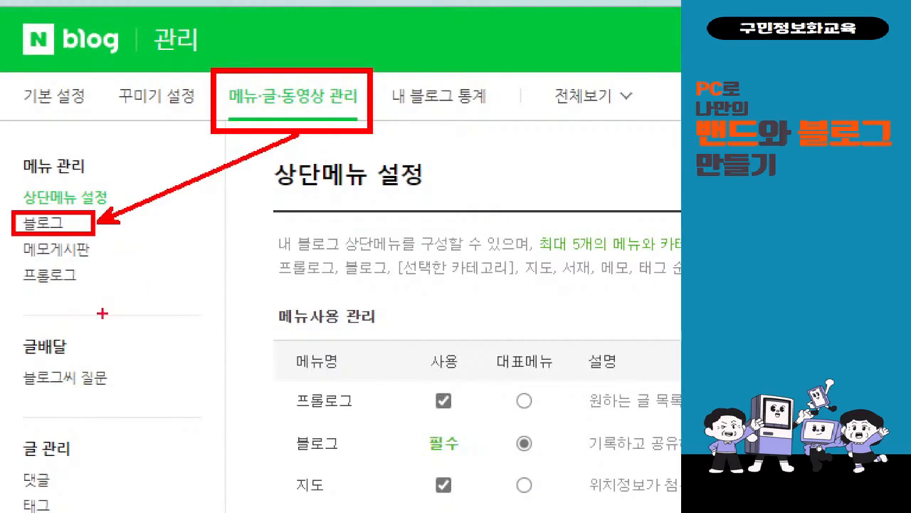
pyautogui.click(42, 223)
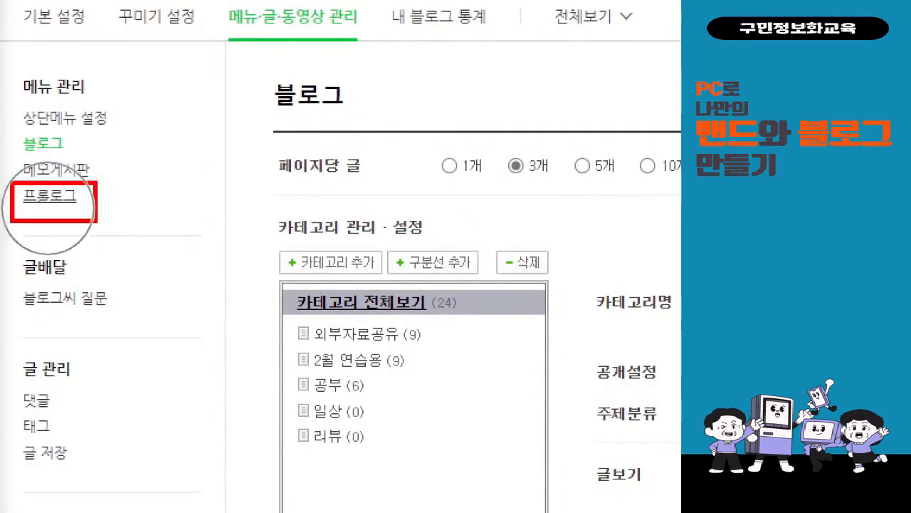
pyautogui.click(50, 196)
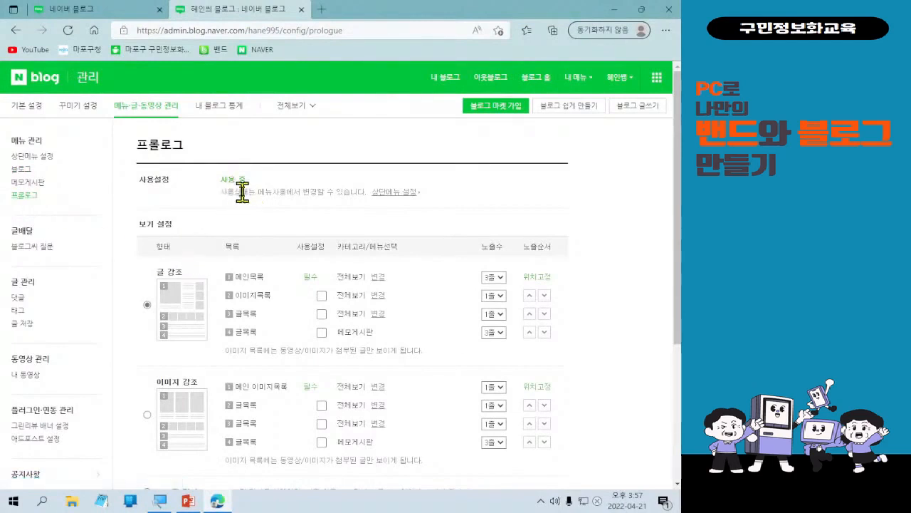
pyautogui.scroll(-2, 242, 191)
pyautogui.scroll(1, 274, 384)
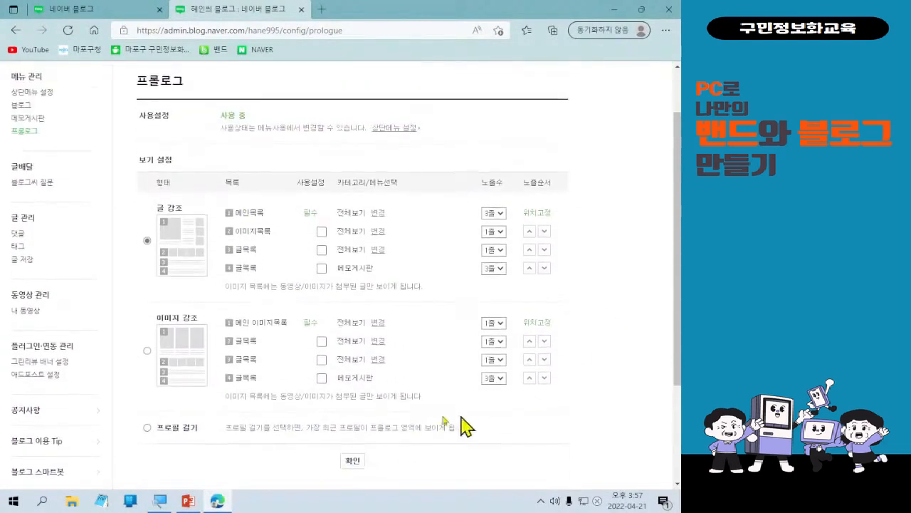
# Open the top menu settings and turn off the Prologue menu.
pyautogui.scroll(-2, 549, 295)
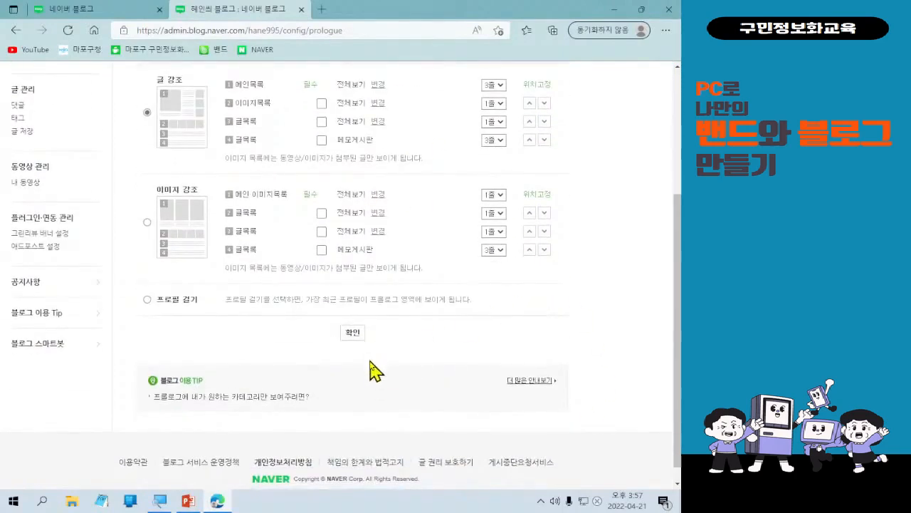
pyautogui.scroll(2, 373, 372)
pyautogui.scroll(1, 115, 251)
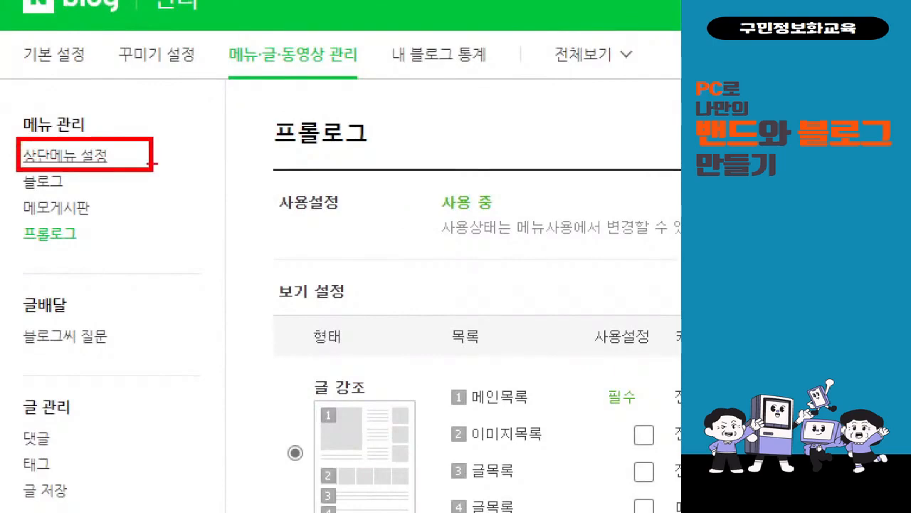
pyautogui.click(100, 160)
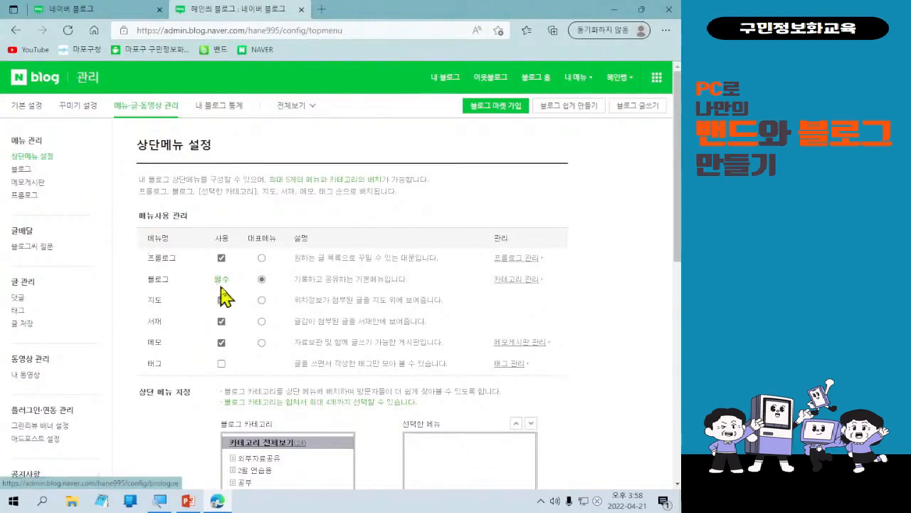
pyautogui.click(222, 259)
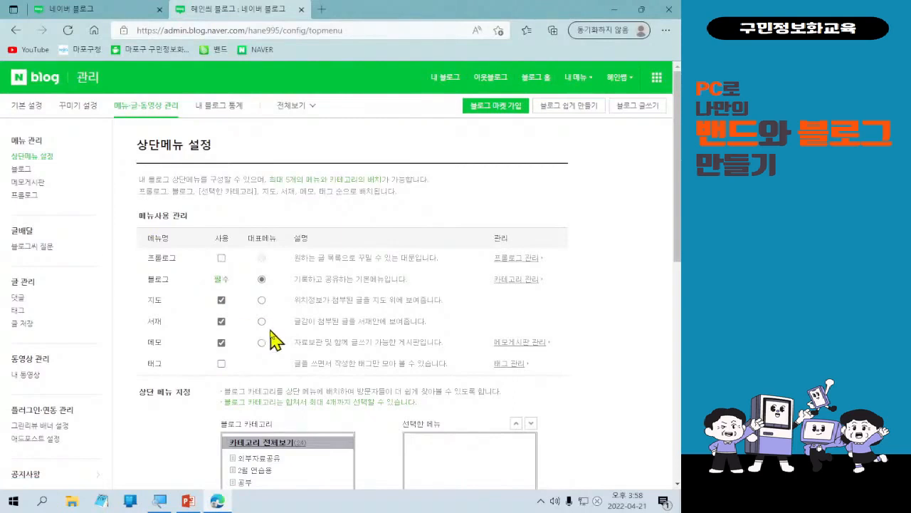
pyautogui.scroll(-6, 279, 336)
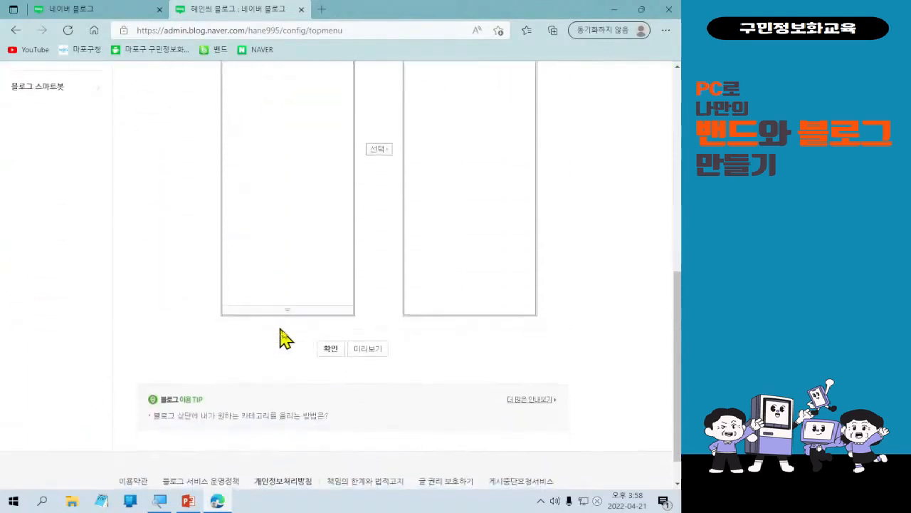
pyautogui.scroll(5, 326, 360)
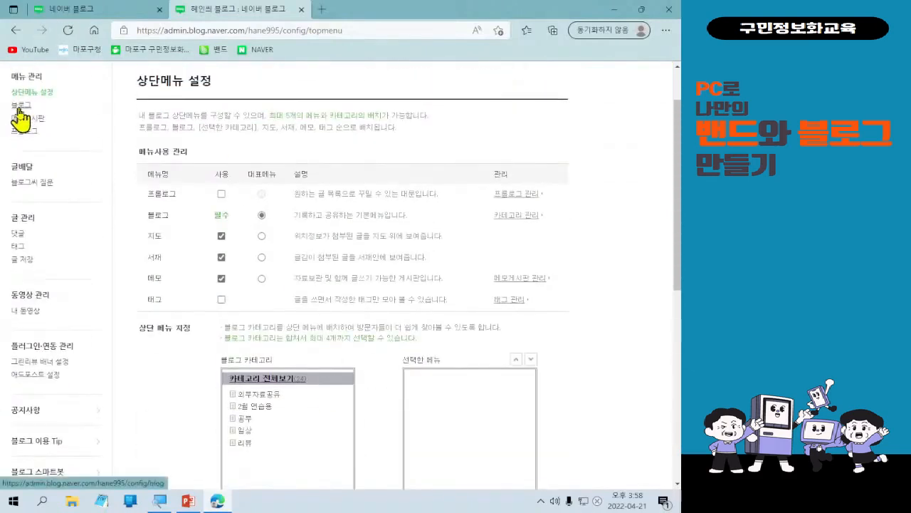
# Open the blog category management and select the 외부자료공유 category.
pyautogui.click(19, 108)
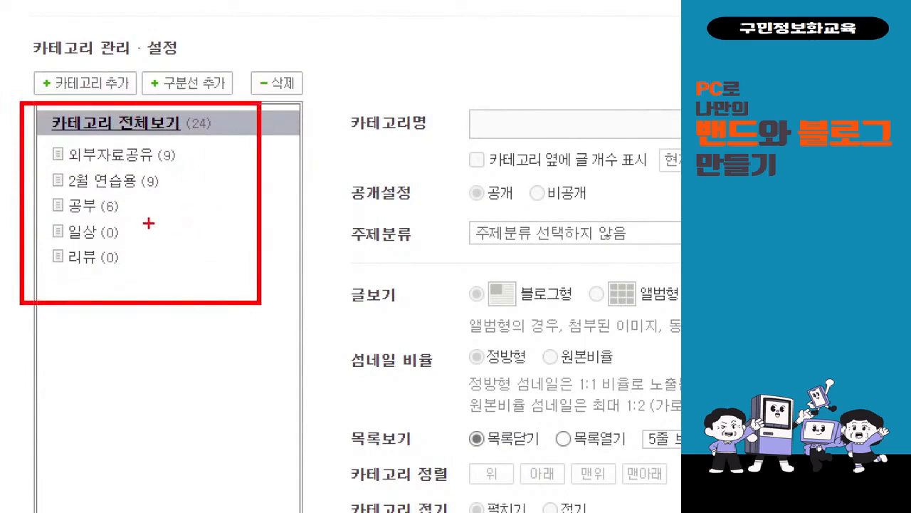
pyautogui.moveTo(153, 171); pyautogui.dragTo(184, 173)
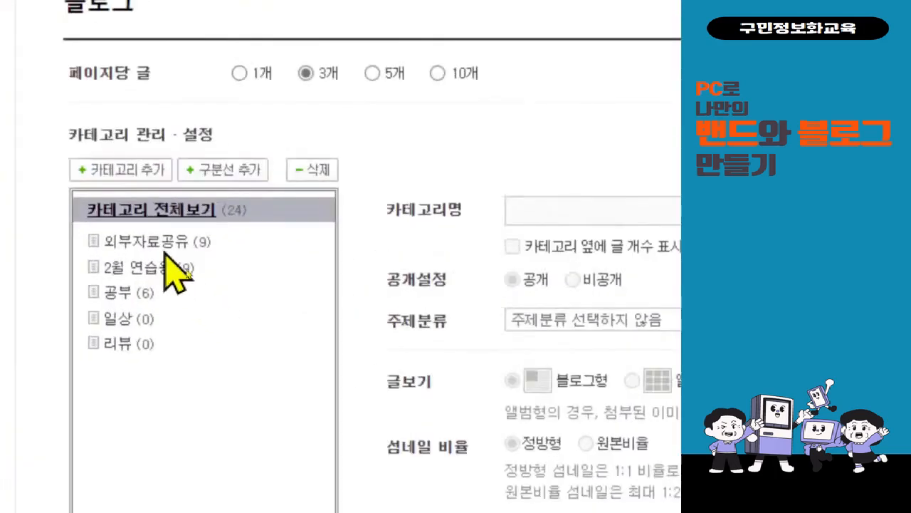
pyautogui.click(165, 251)
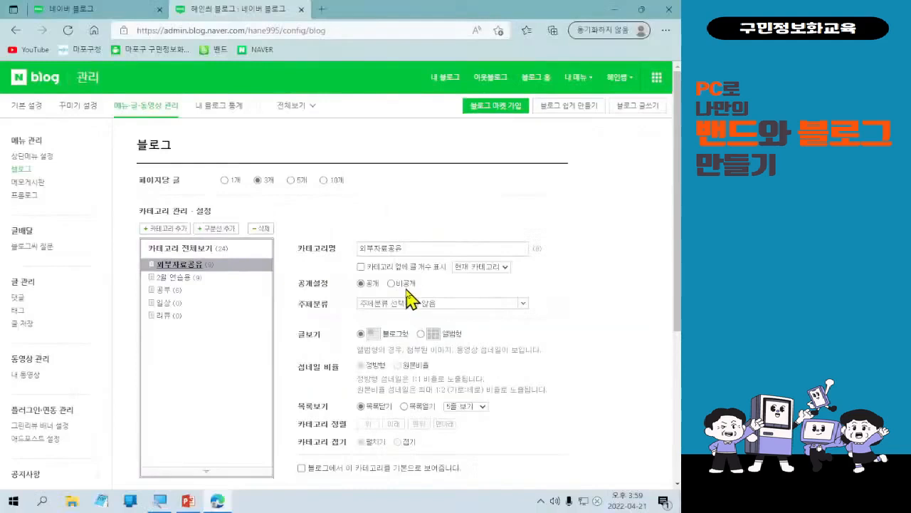
# Try setting the 외부자료공유 category to private, then switch it back to public.
pyautogui.click(407, 287)
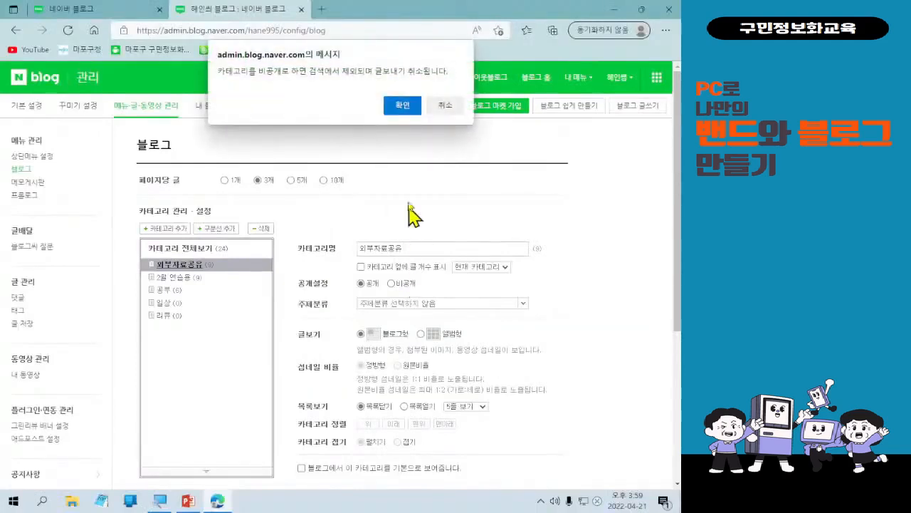
pyautogui.click(403, 107)
pyautogui.scroll(-2, 421, 332)
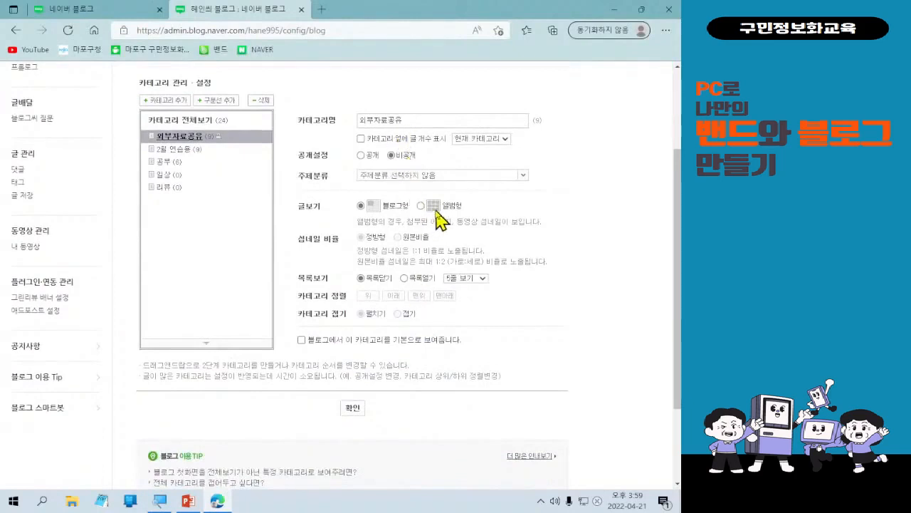
pyautogui.moveTo(383, 142); pyautogui.dragTo(428, 170)
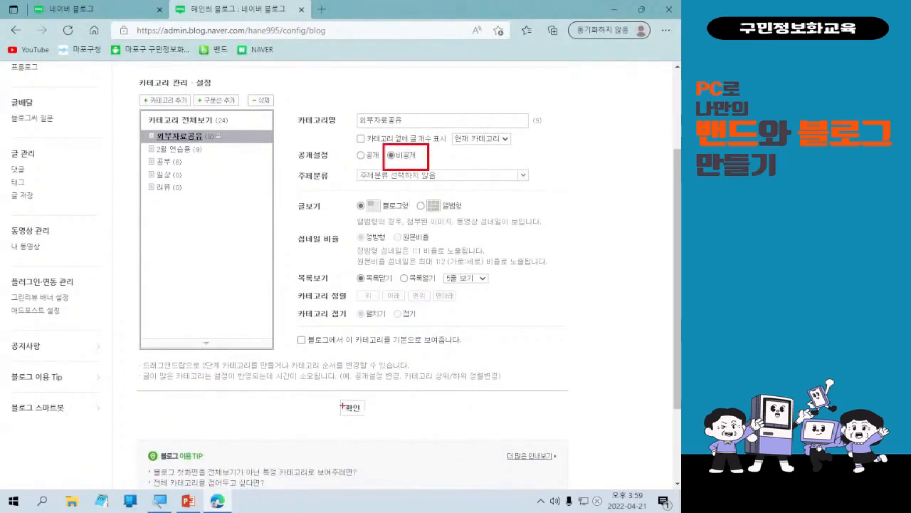
pyautogui.moveTo(336, 398); pyautogui.dragTo(380, 425)
pyautogui.moveTo(413, 192)
pyautogui.mouseDown()
pyautogui.moveTo(370, 394)
pyautogui.moveTo(416, 171)
pyautogui.mouseUp()
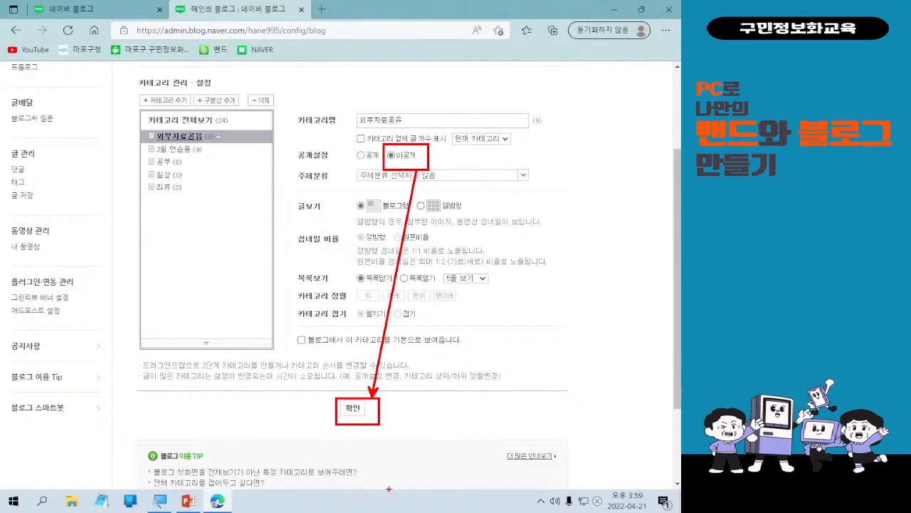
pyautogui.press('Escape')
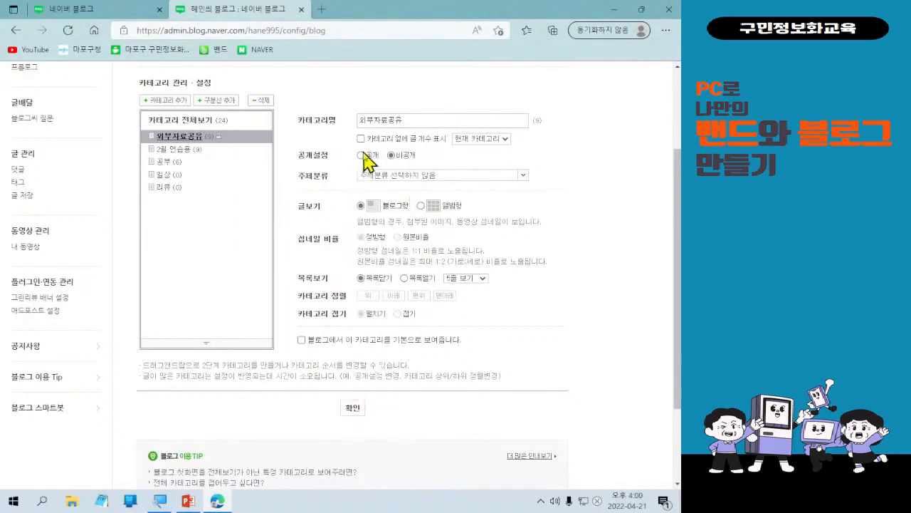
pyautogui.click(361, 156)
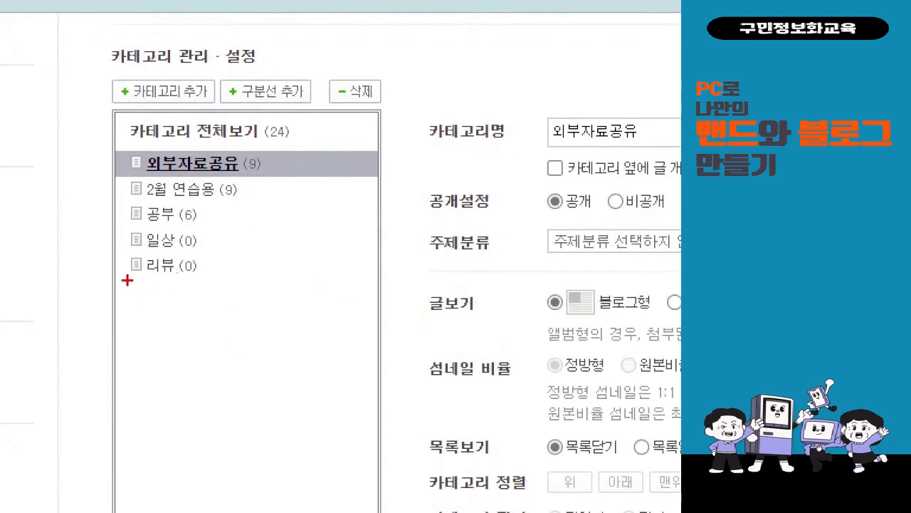
# Add a divider line below the existing categories in the category list.
pyautogui.moveTo(127, 280); pyautogui.dragTo(371, 280)
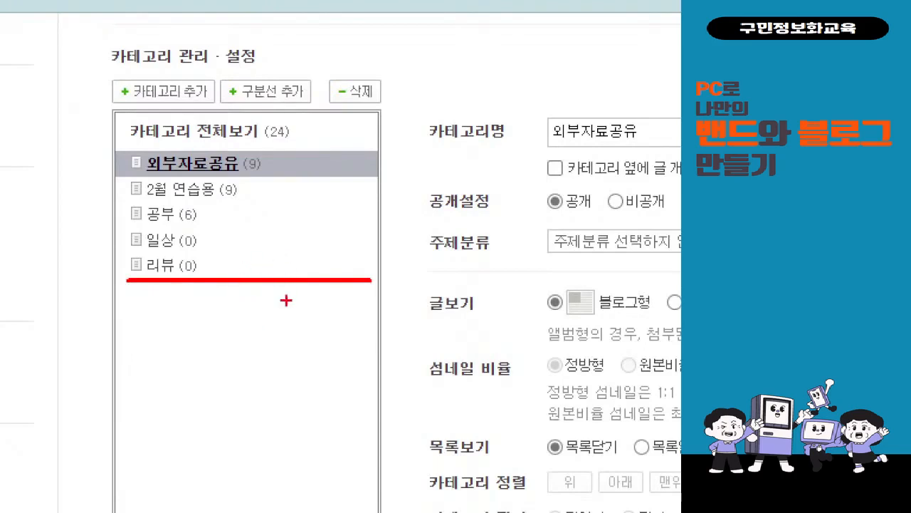
pyautogui.moveTo(125, 315); pyautogui.dragTo(211, 304)
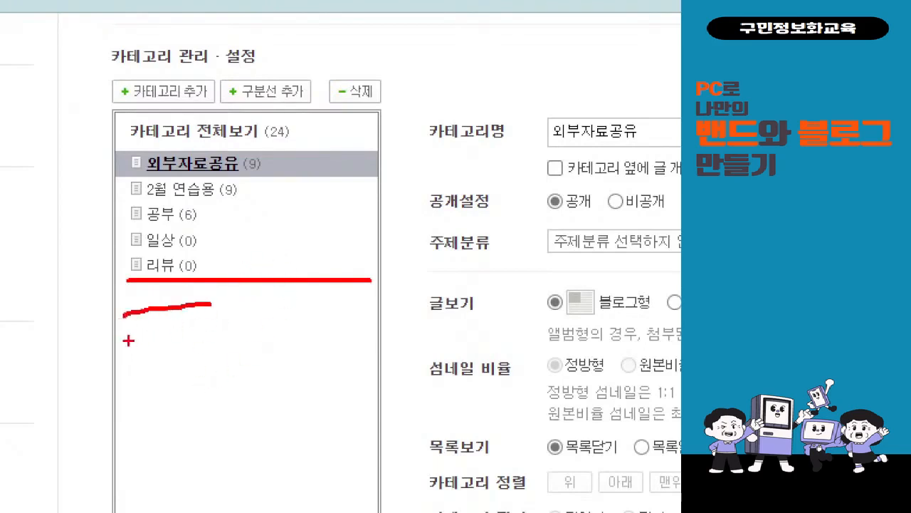
pyautogui.moveTo(128, 341); pyautogui.dragTo(216, 328)
pyautogui.moveTo(163, 380); pyautogui.dragTo(236, 356)
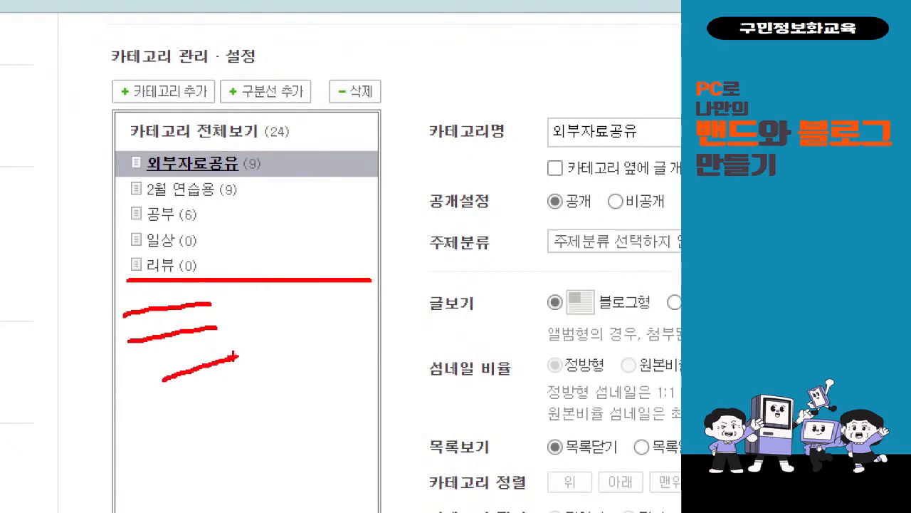
pyautogui.click(191, 121)
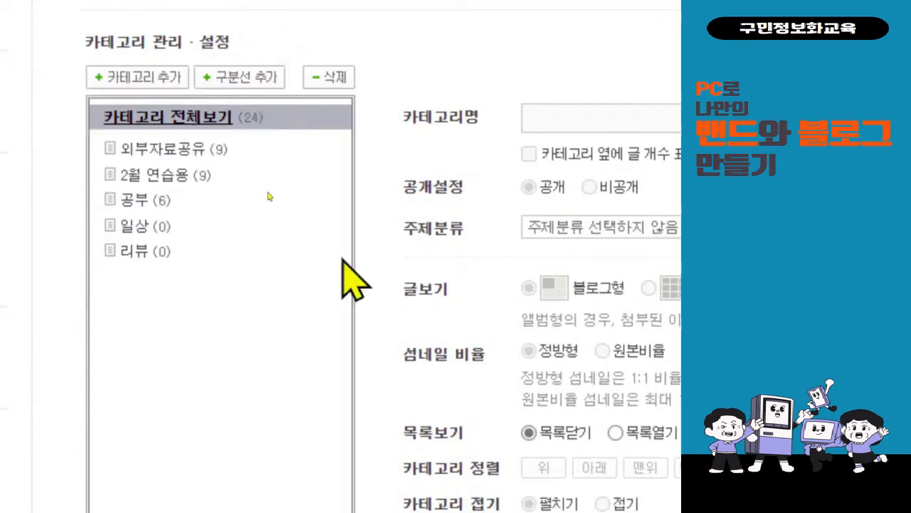
pyautogui.click(266, 85)
# Add a new category under 일상 and delete it again.
pyautogui.scroll(1, 265, 85)
pyautogui.scroll(-1, 212, 455)
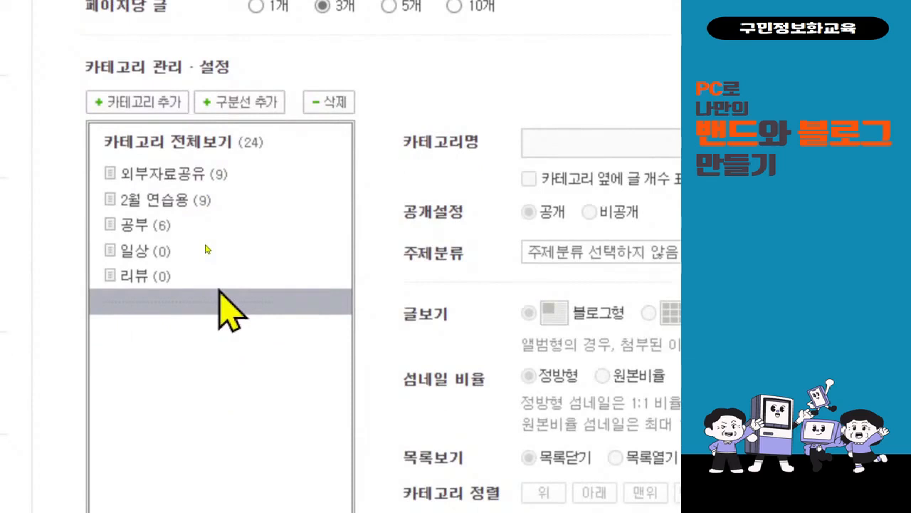
pyautogui.click(239, 140)
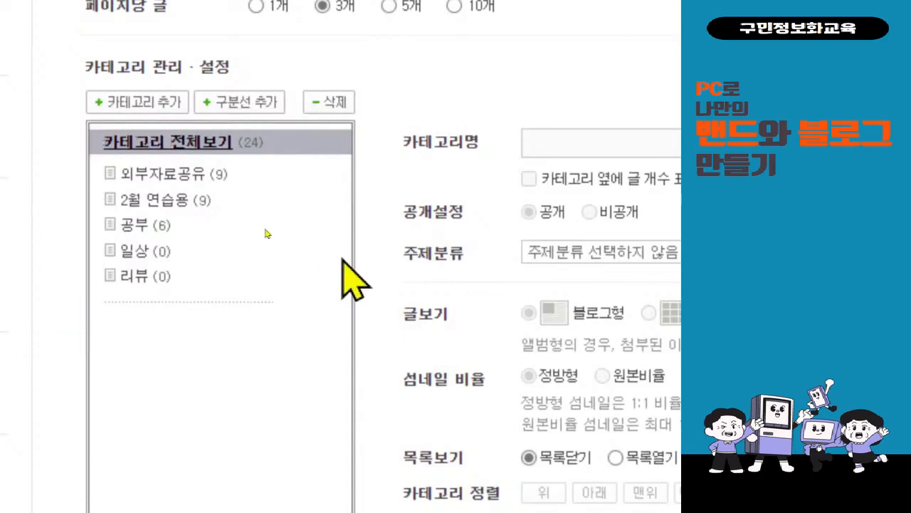
pyautogui.click(146, 255)
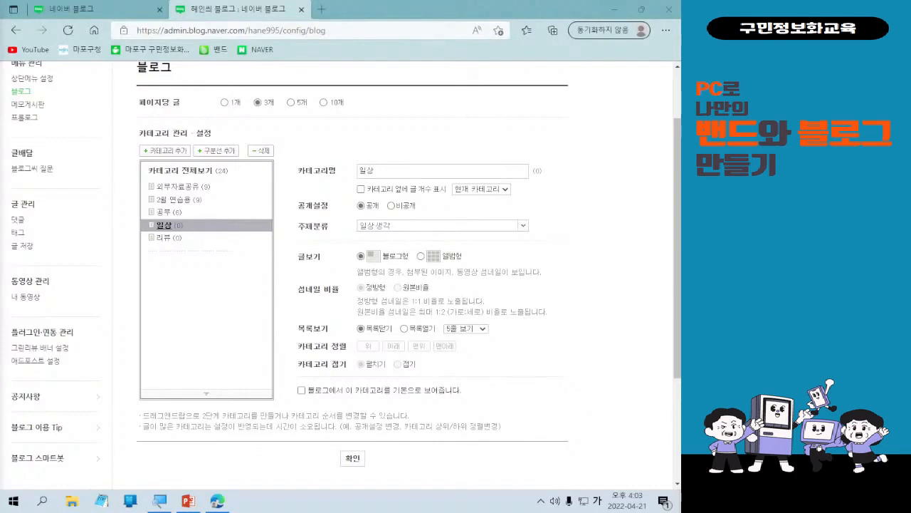
pyautogui.click(160, 151)
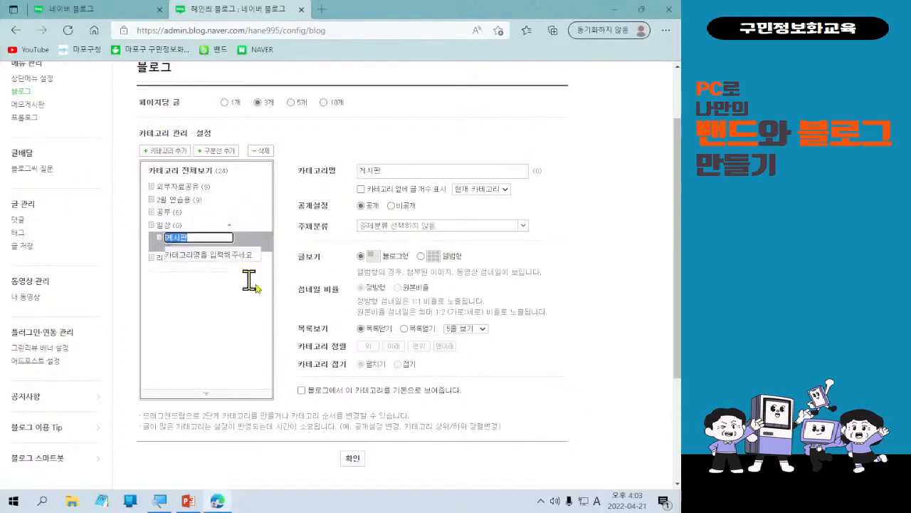
pyautogui.click(243, 335)
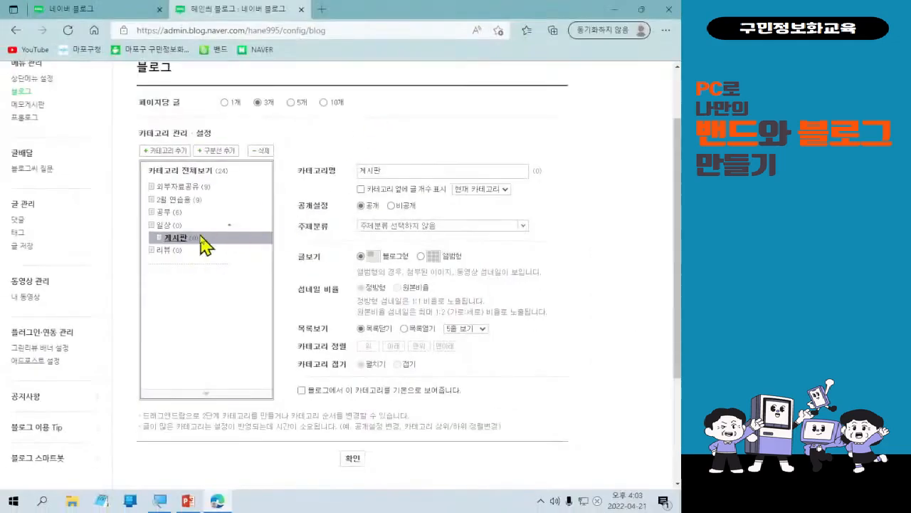
pyautogui.click(262, 152)
pyautogui.click(326, 246)
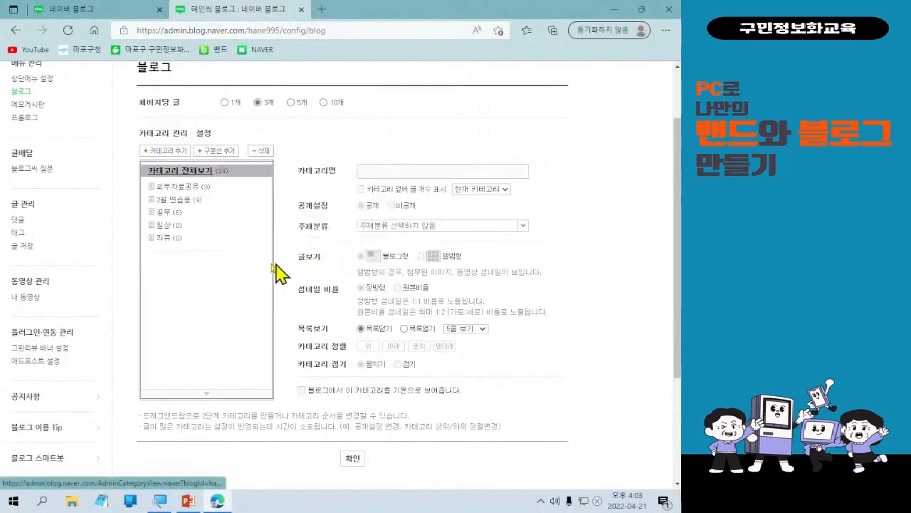
# Delete the 일상 category.
pyautogui.click(180, 227)
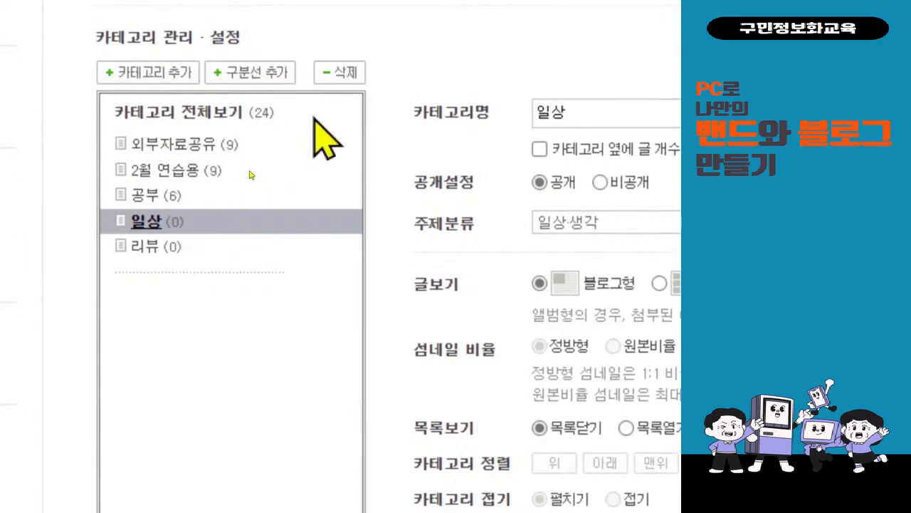
pyautogui.click(339, 72)
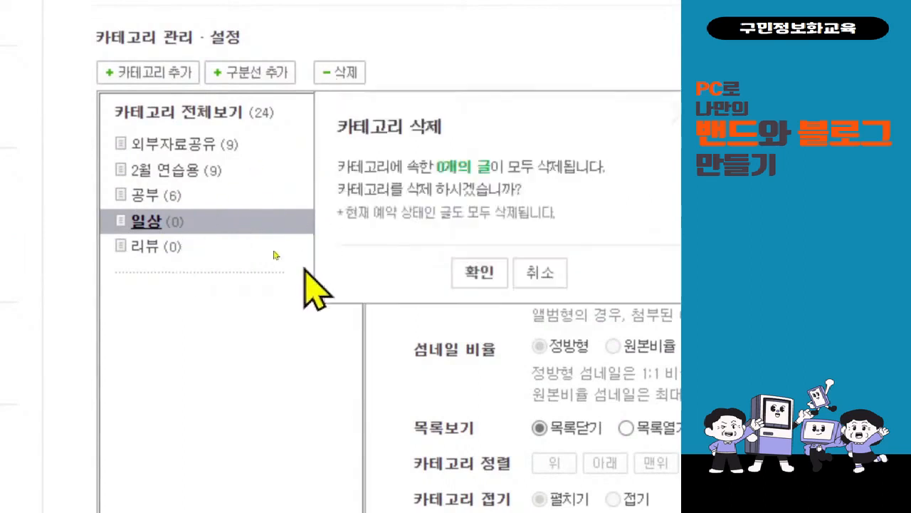
pyautogui.click(476, 270)
# Delete the 리뷰 category.
pyautogui.click(142, 222)
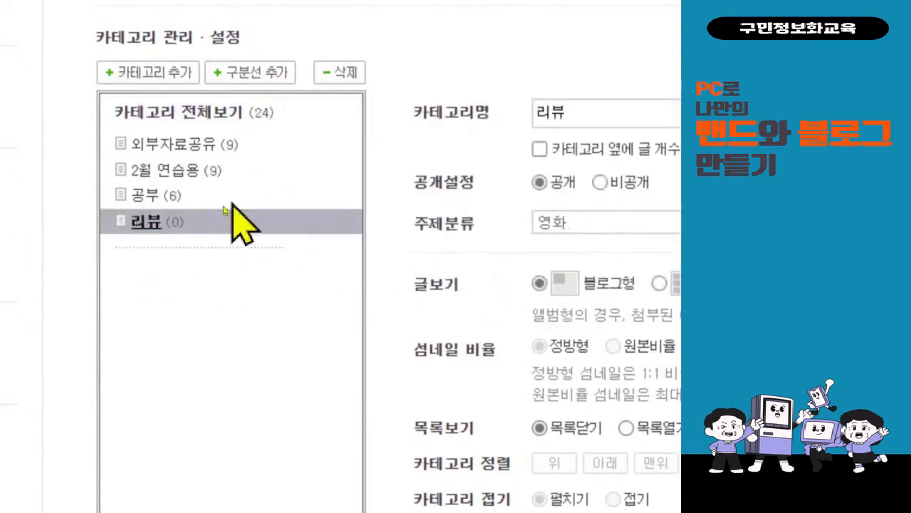
pyautogui.click(339, 72)
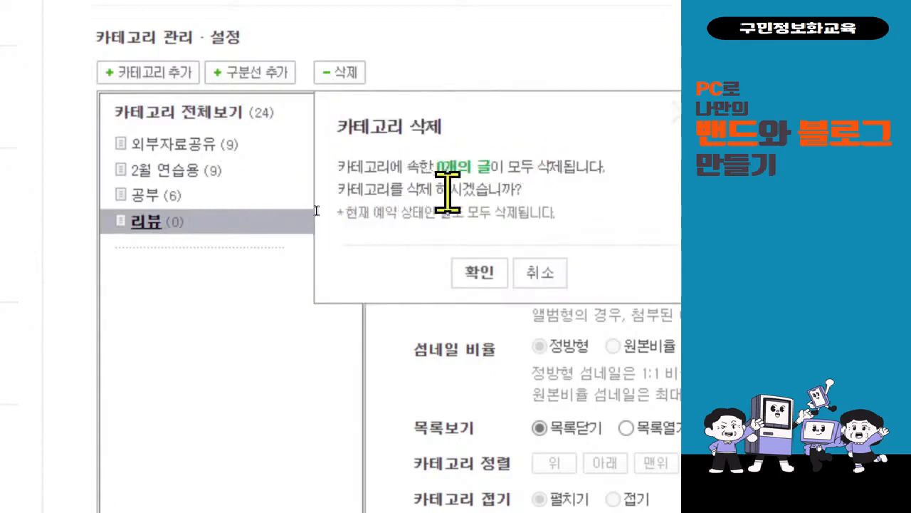
pyautogui.click(472, 282)
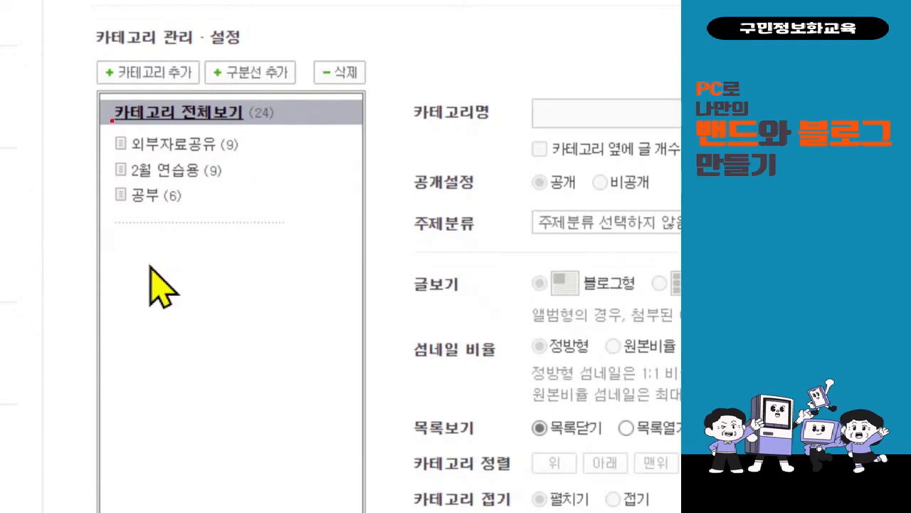
pyautogui.moveTo(112, 116)
pyautogui.mouseDown()
pyautogui.moveTo(128, 270)
pyautogui.moveTo(146, 277)
pyautogui.moveTo(114, 297)
pyautogui.mouseUp()
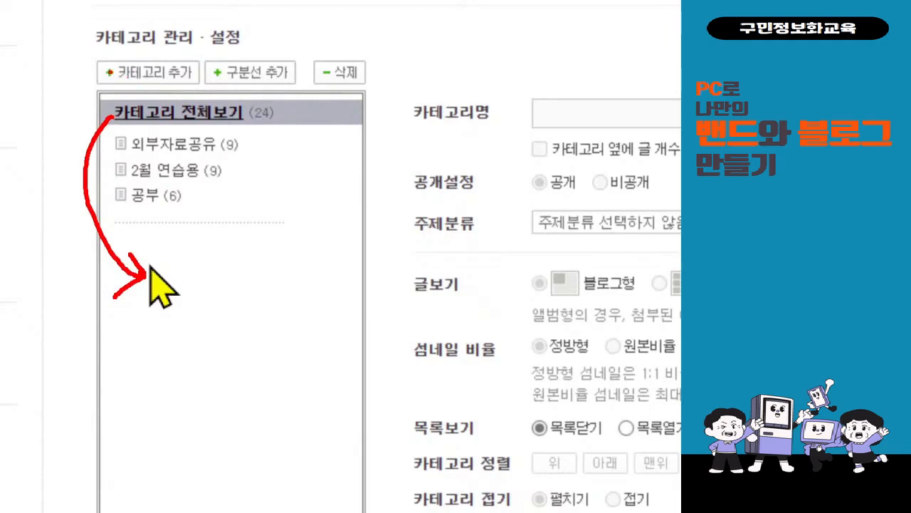
pyautogui.moveTo(87, 61); pyautogui.dragTo(197, 94)
pyautogui.moveTo(94, 39)
pyautogui.mouseDown()
pyautogui.moveTo(124, 51)
pyautogui.moveTo(133, 39)
pyautogui.mouseUp()
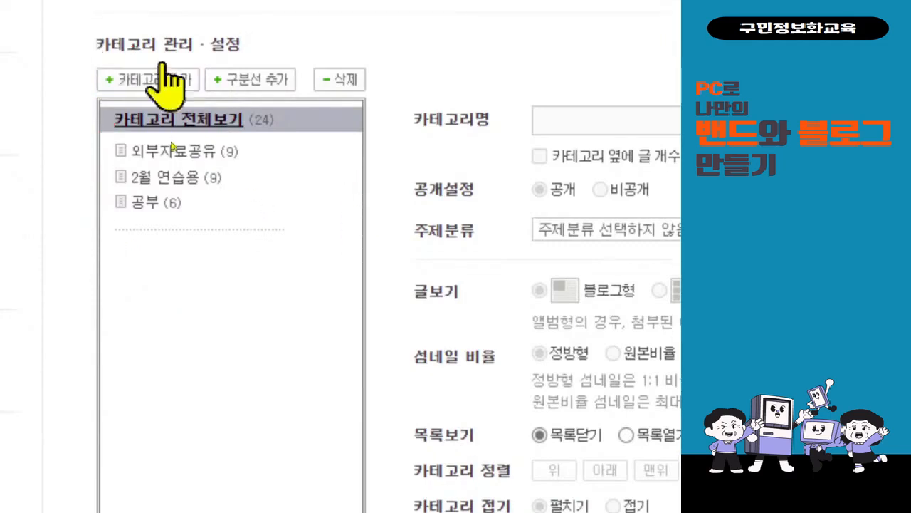
# Add a new category below the divider and name it 4월 연습.
pyautogui.click(123, 84)
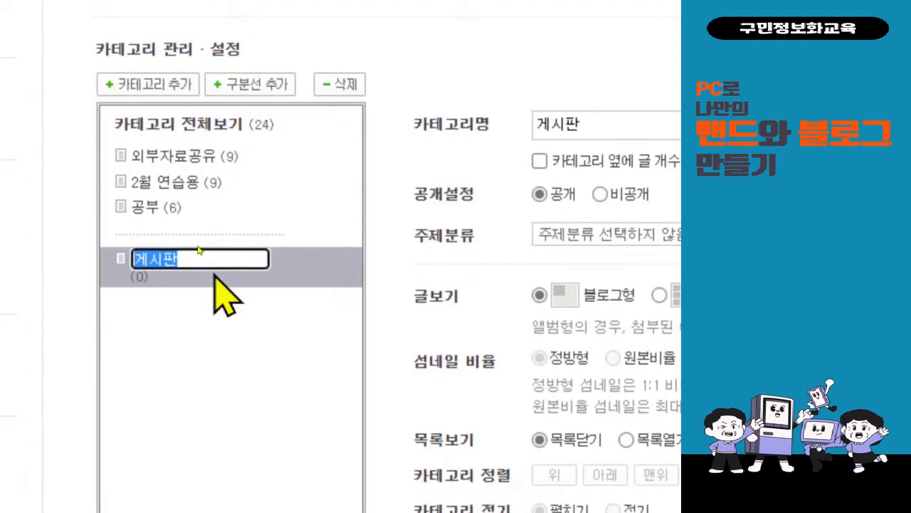
pyautogui.write('4dnif')
pyautogui.press('BackSpace')
pyautogui.press('BackSpace')
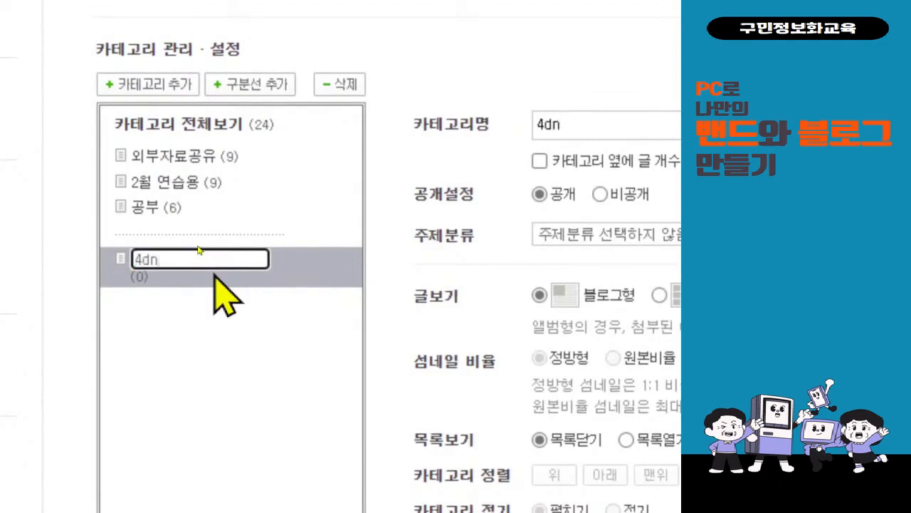
pyautogui.press('BackSpace')
pyautogui.press('BackSpace')
pyautogui.write('월 연습')
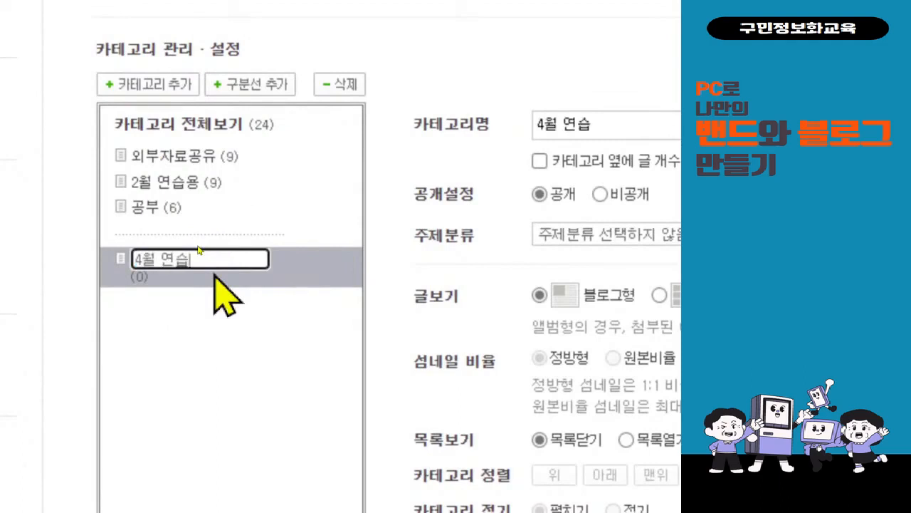
pyautogui.press('Return')
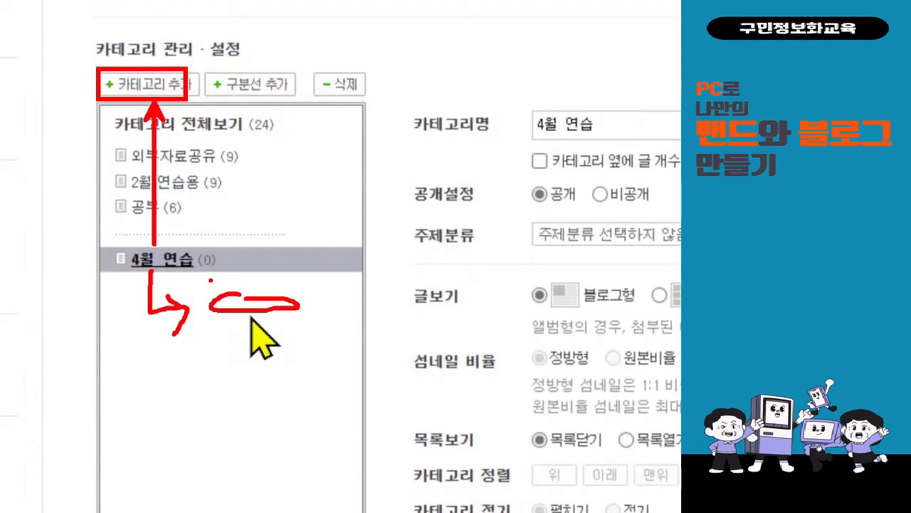
# Add a subcategory named 글쓰기 연습 under 4월 연습.
pyautogui.click(160, 85)
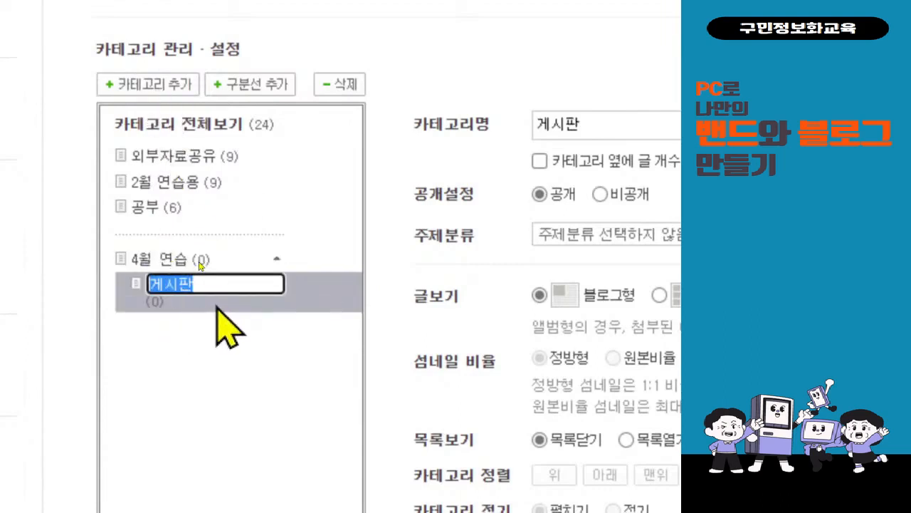
pyautogui.write('글쓰기 ')
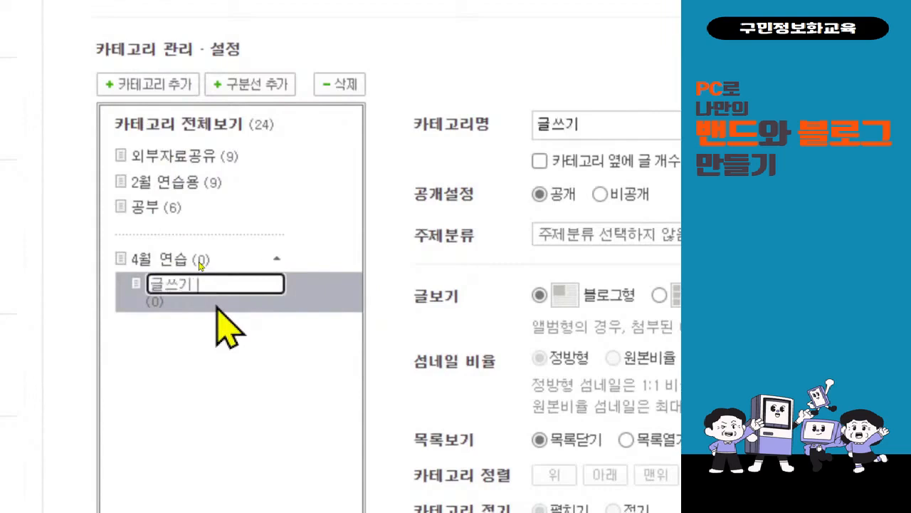
pyautogui.write('연스습')
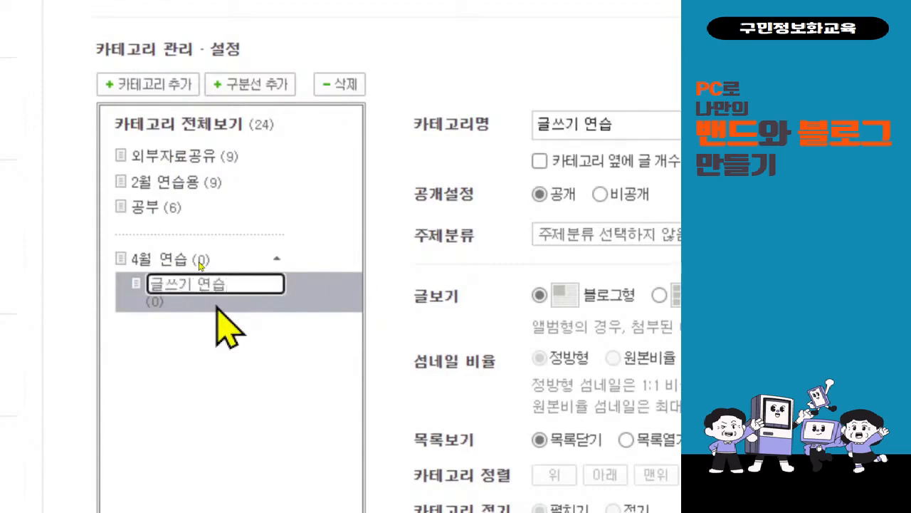
pyautogui.press('Return')
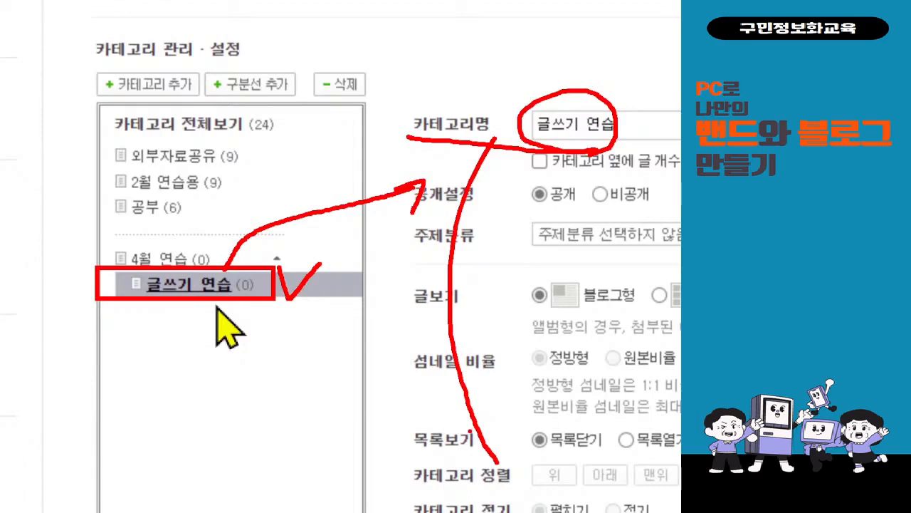
# Add a second subcategory named 사진 연습 under 4월 연습.
pyautogui.click(136, 258)
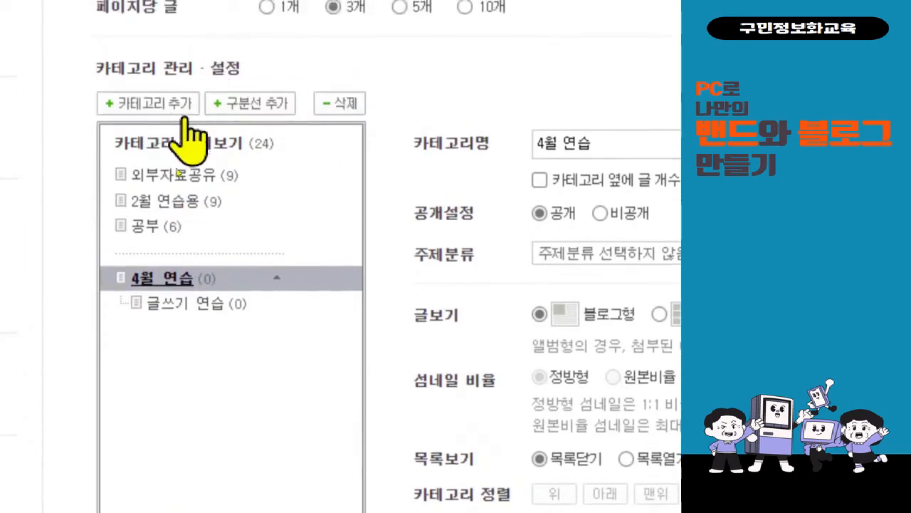
pyautogui.click(148, 84)
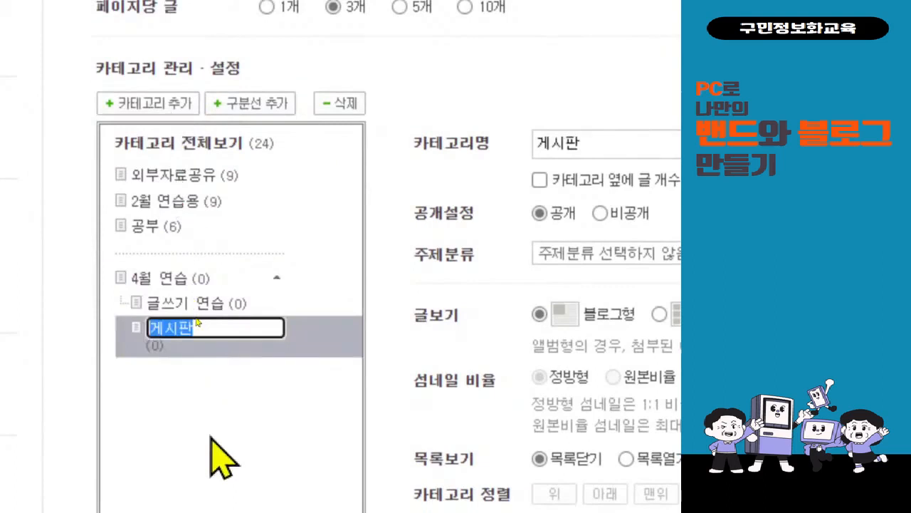
pyautogui.write('사진연습')
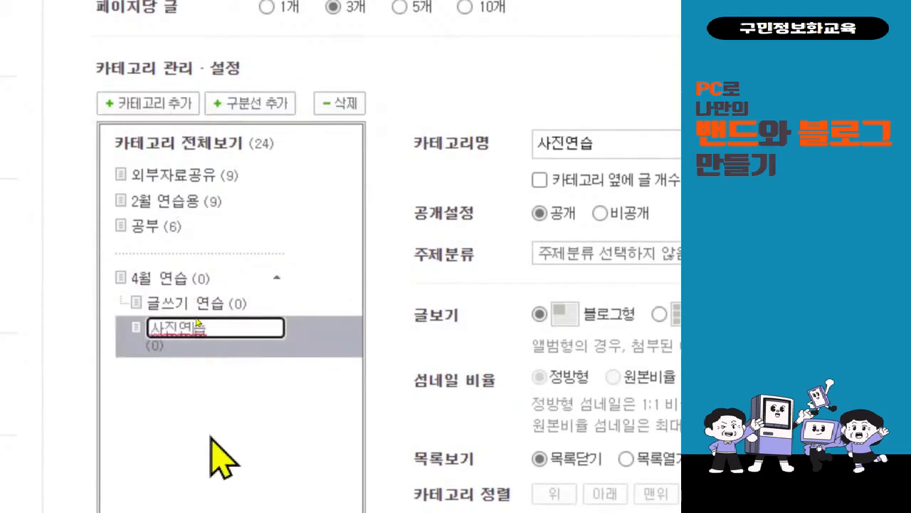
pyautogui.press('Left')
pyautogui.press('Left')
pyautogui.press('Return')
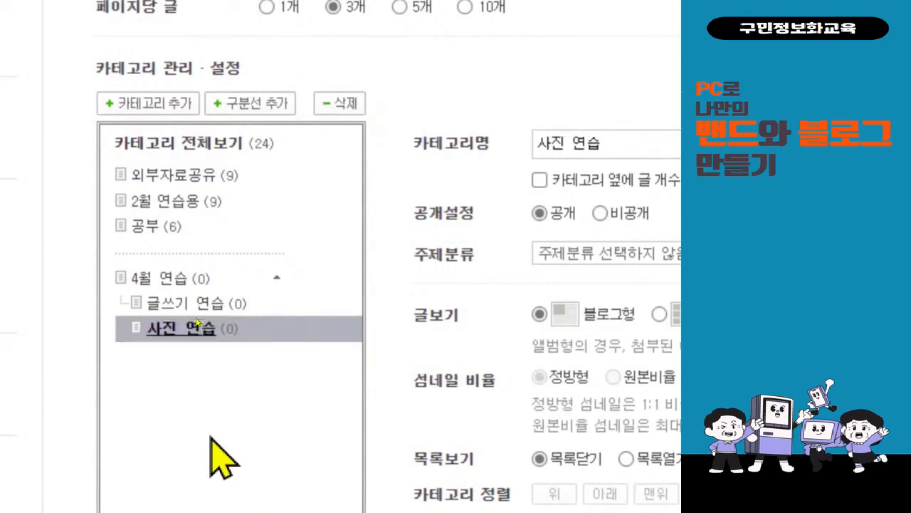
# Add a third subcategory named 외부 공유 연습 under 4월 연습.
pyautogui.scroll(-1, 214, 441)
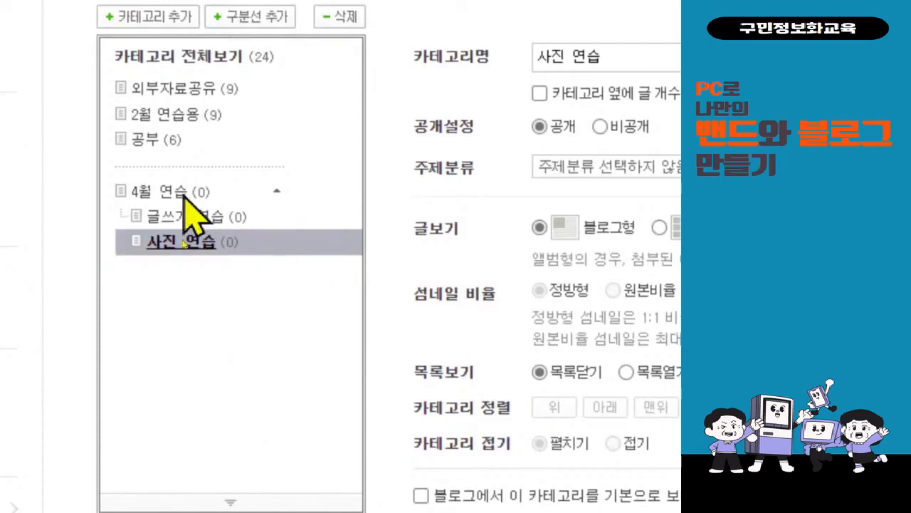
pyautogui.click(216, 194)
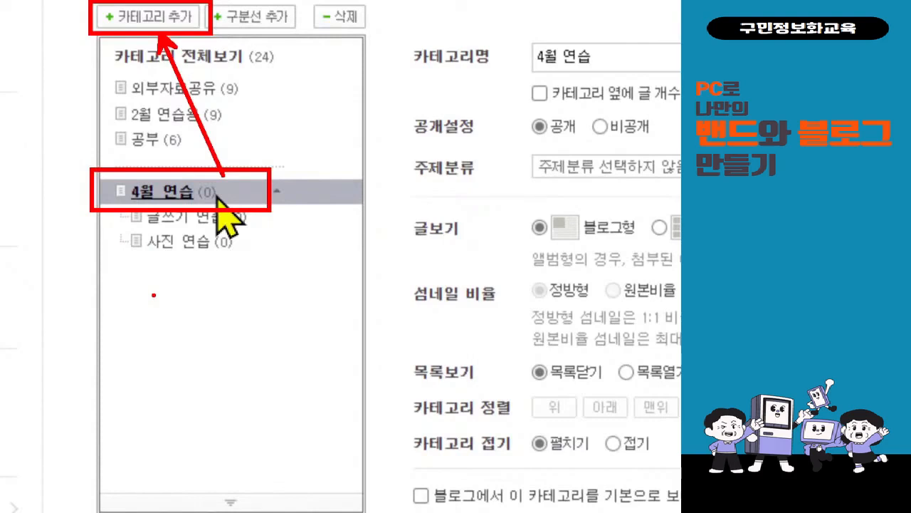
pyautogui.scroll(1, 240, 61)
pyautogui.click(186, 57)
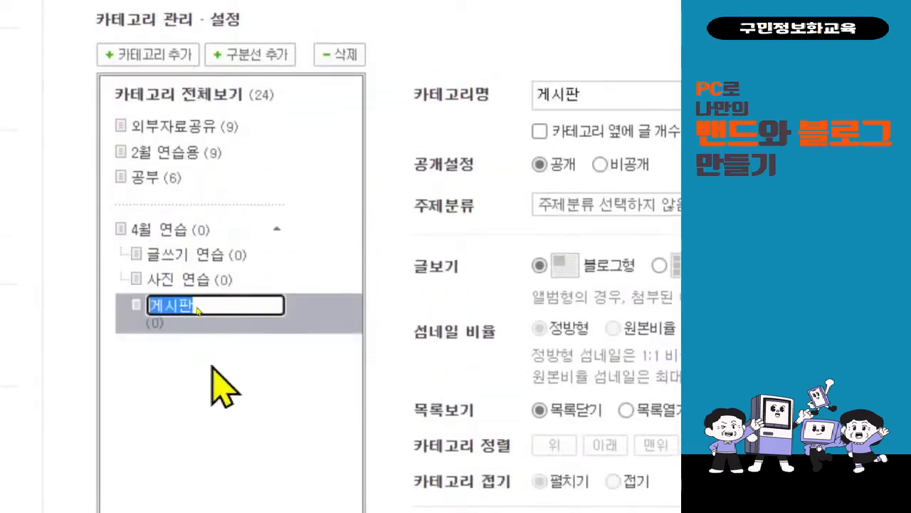
pyautogui.write('외부 공유')
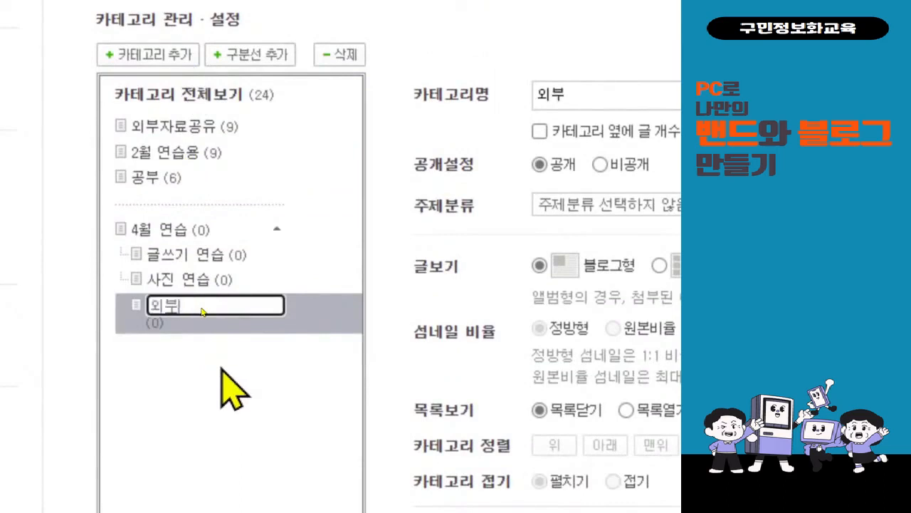
pyautogui.press('BackSpace')
pyautogui.press('BackSpace')
pyautogui.write('공유 연습')
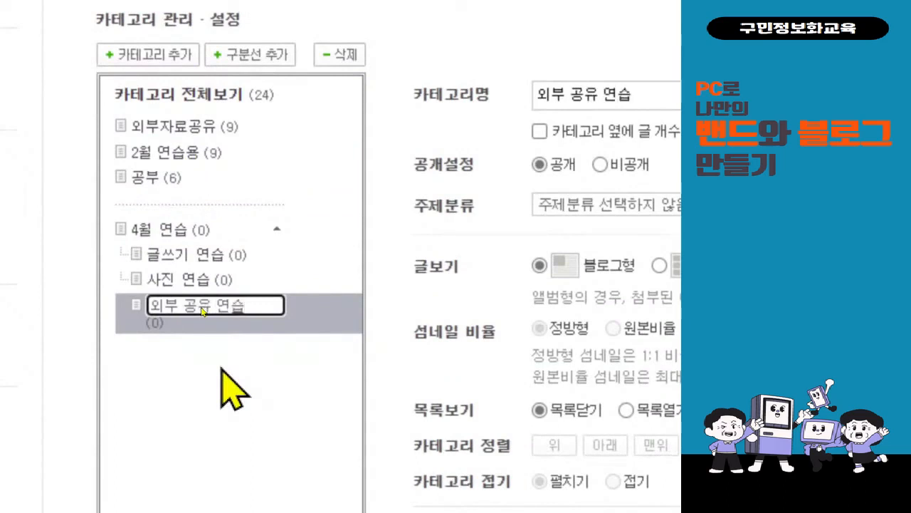
pyautogui.press('Return')
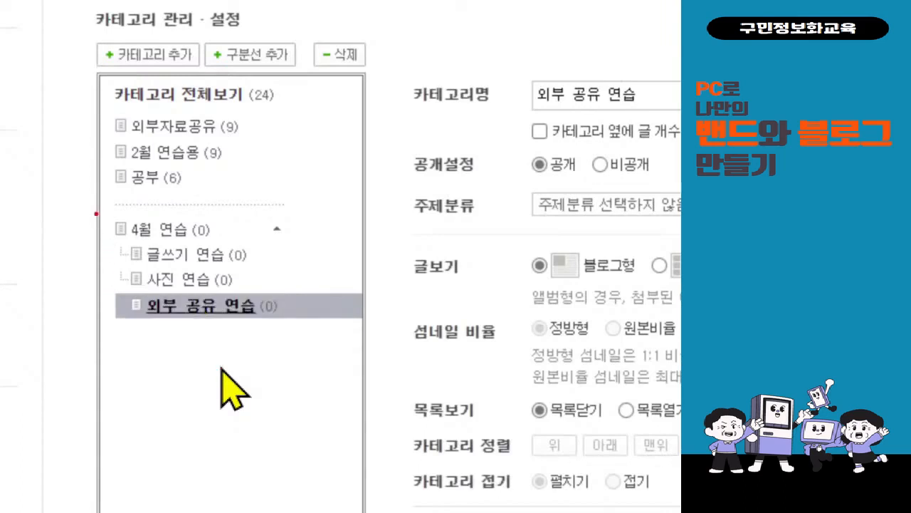
# Set the 사진 연습 category to album view and save the category settings.
pyautogui.moveTo(96, 211)
pyautogui.mouseDown()
pyautogui.moveTo(278, 289)
pyautogui.moveTo(327, 330)
pyautogui.mouseUp()
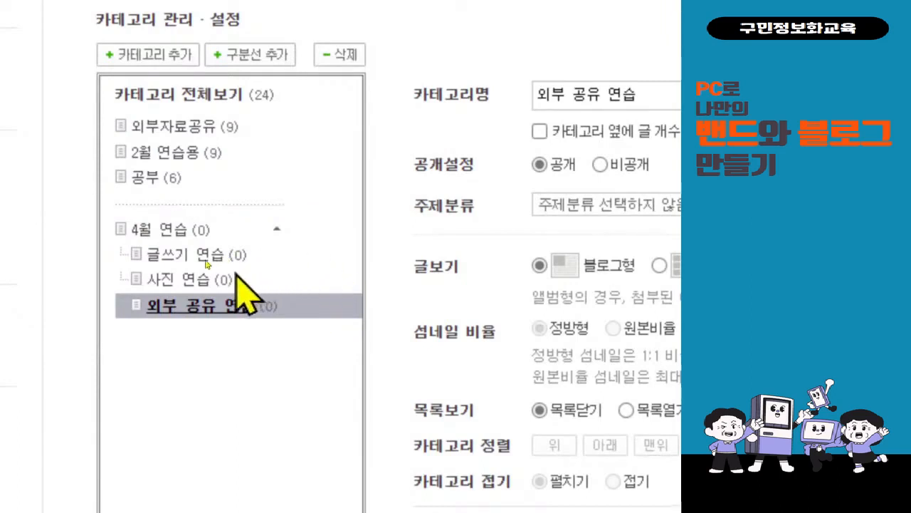
pyautogui.click(206, 281)
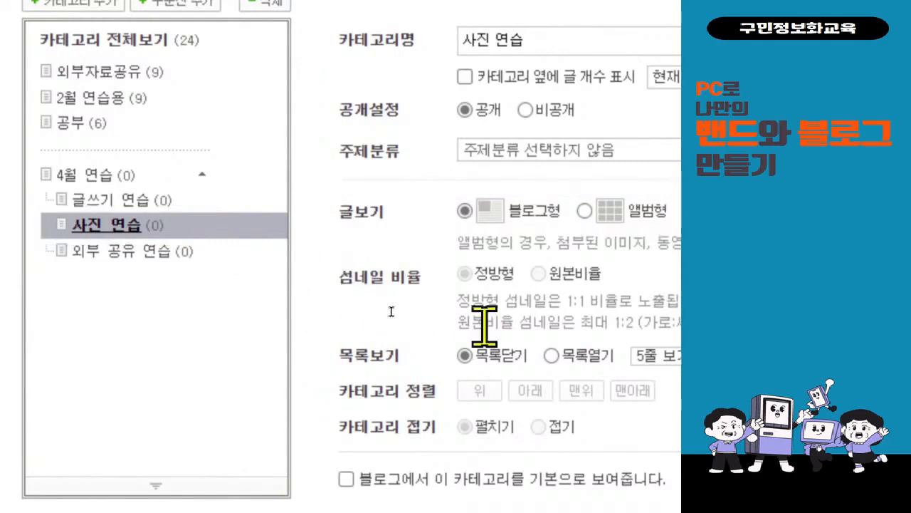
pyautogui.click(572, 210)
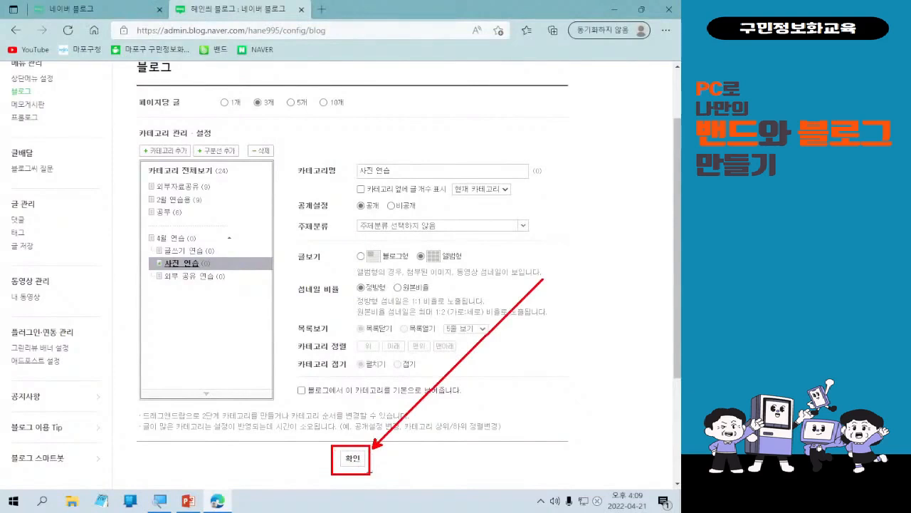
pyautogui.click(353, 459)
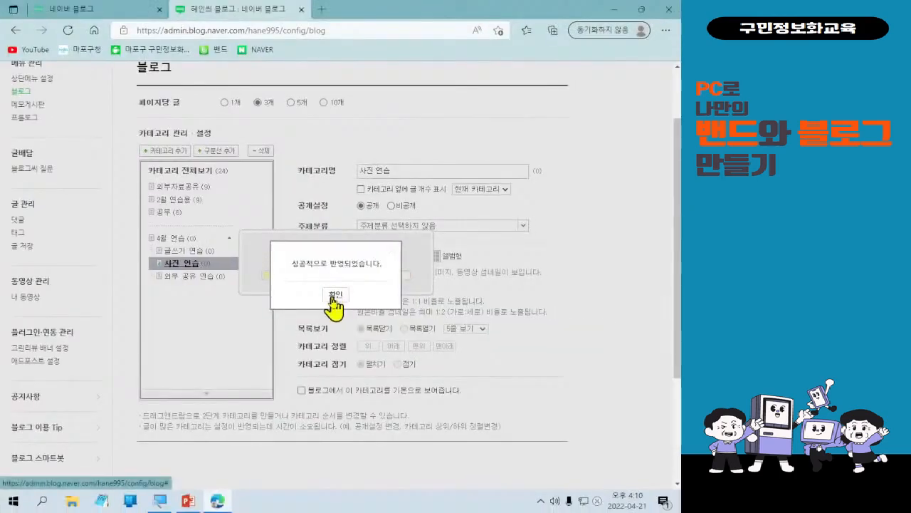
pyautogui.click(333, 298)
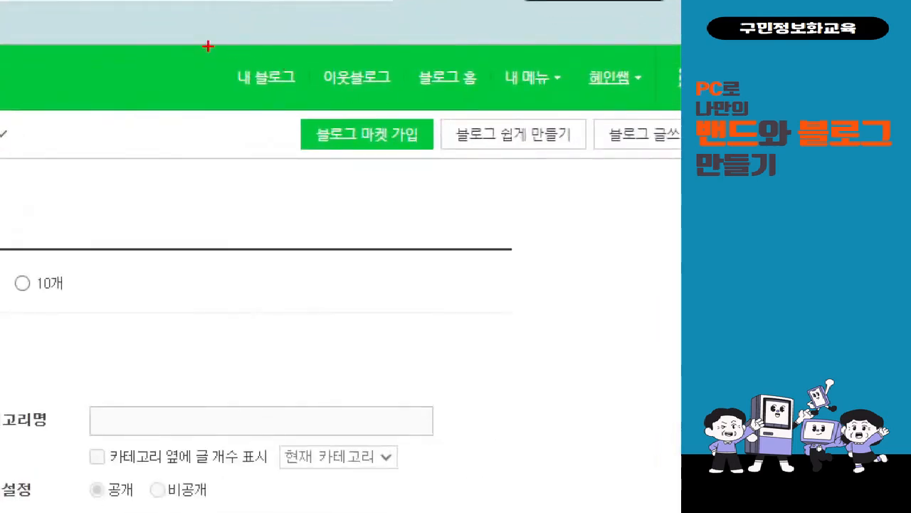
# Open the blog's home page and review the updated category list in the sidebar.
pyautogui.moveTo(208, 46); pyautogui.dragTo(340, 115)
pyautogui.moveTo(281, 116); pyautogui.dragTo(118, 447)
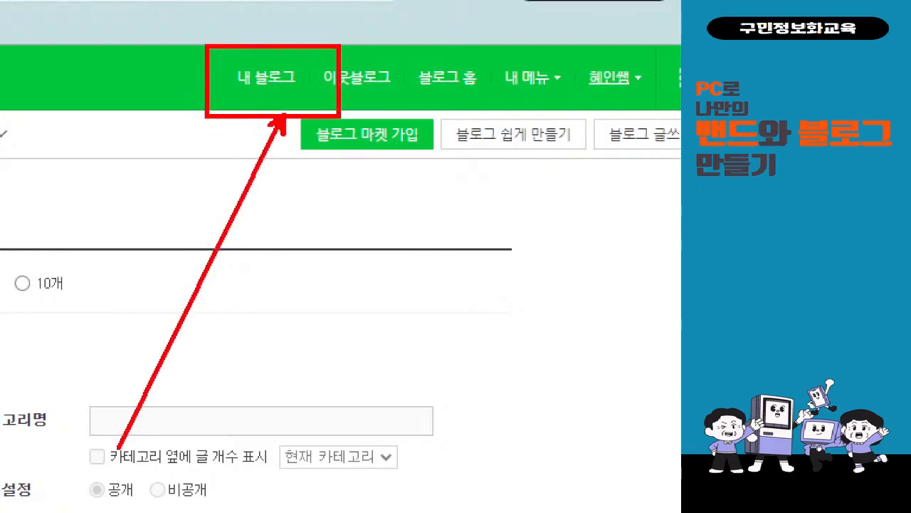
pyautogui.click(266, 77)
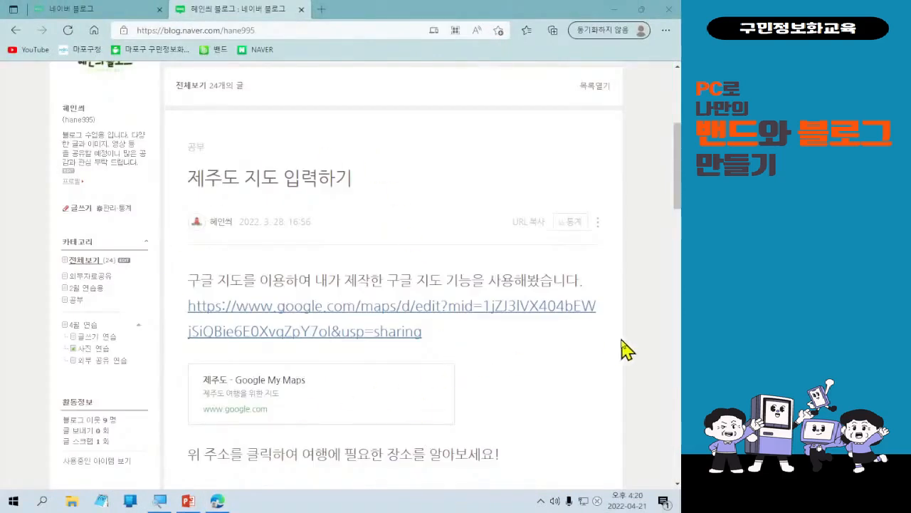
pyautogui.scroll(3, 327, 395)
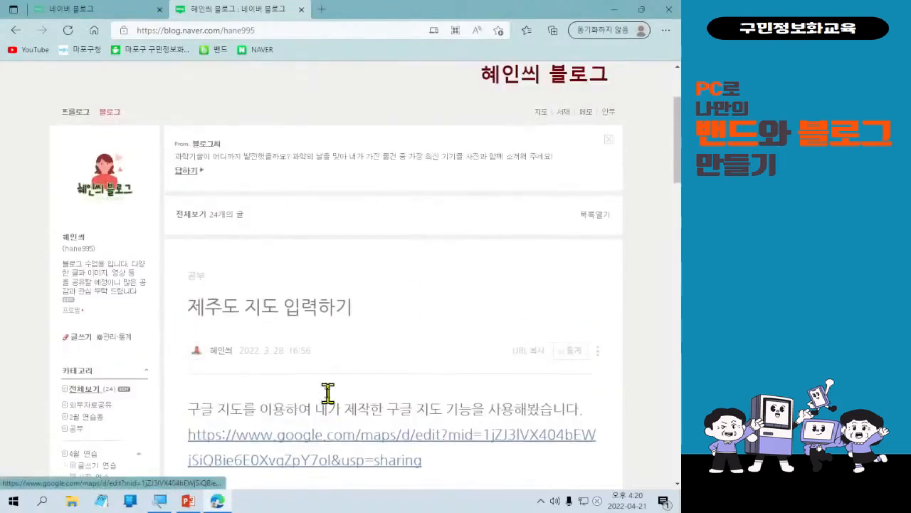
pyautogui.scroll(-3, 297, 411)
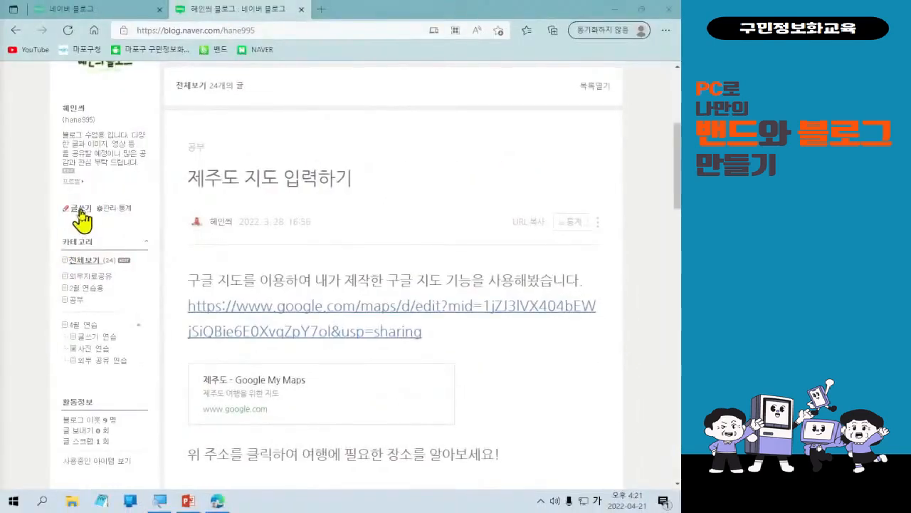
# Open the post editor, leaf through the help panel's What's New slides, and close the help panel.
pyautogui.click(68, 208)
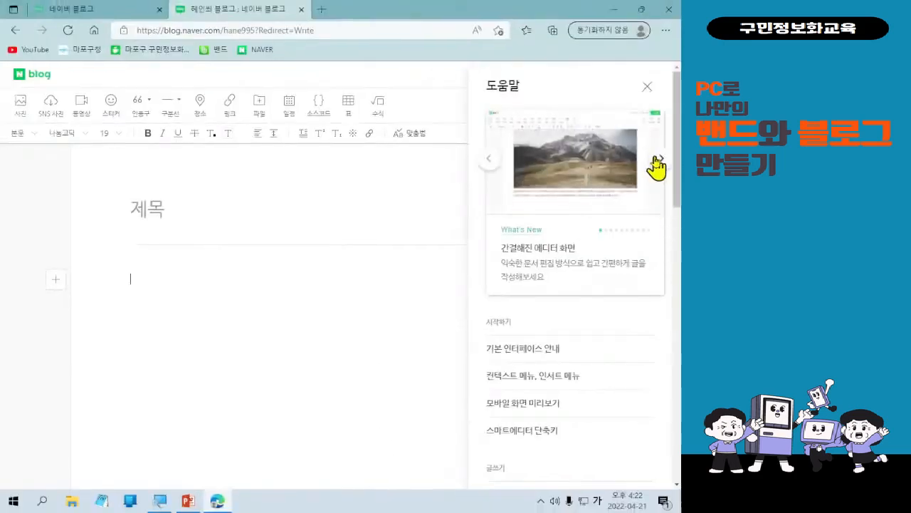
pyautogui.click(657, 160)
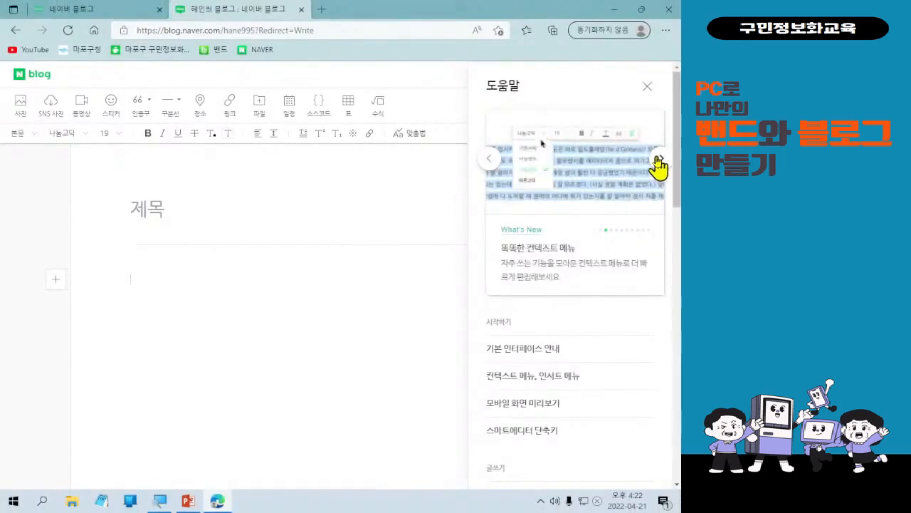
pyautogui.click(657, 160)
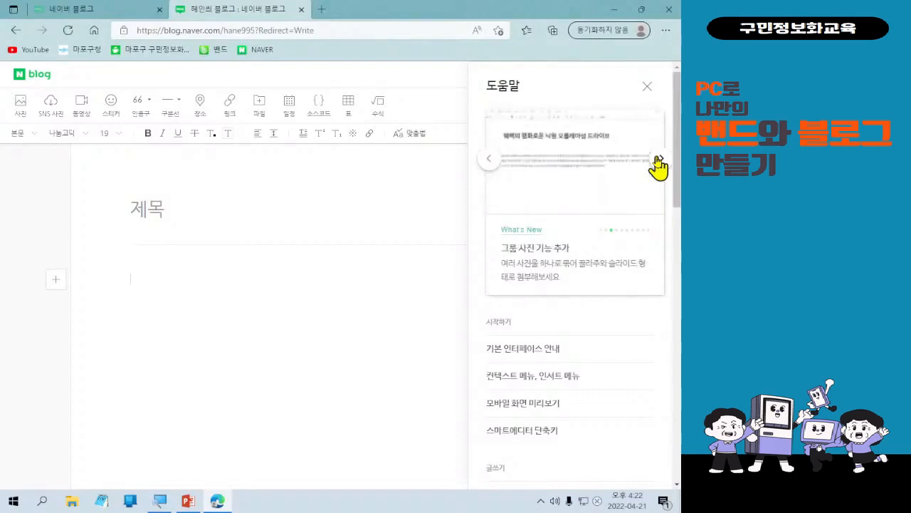
pyautogui.click(657, 161)
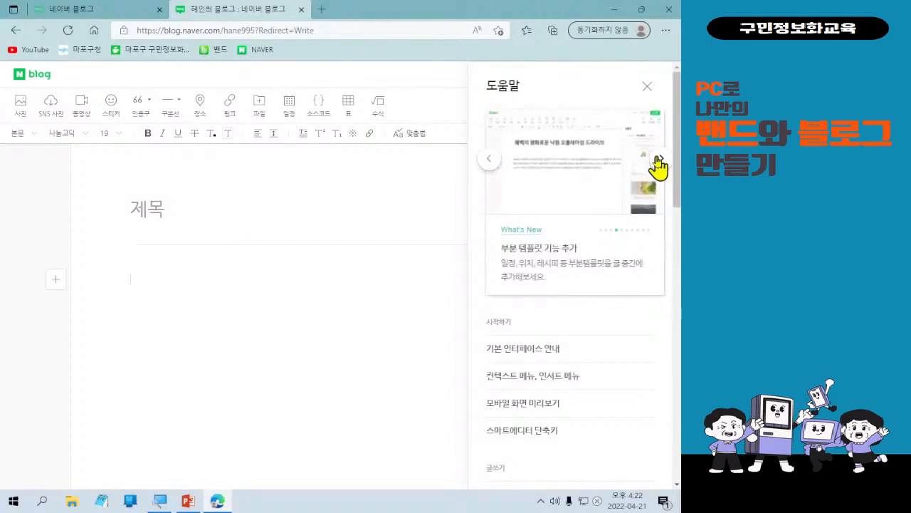
pyautogui.click(657, 161)
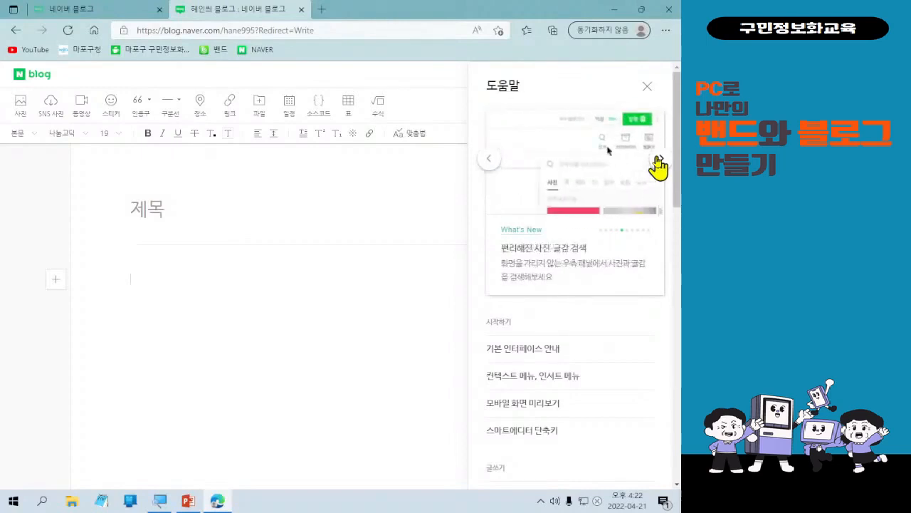
pyautogui.click(657, 161)
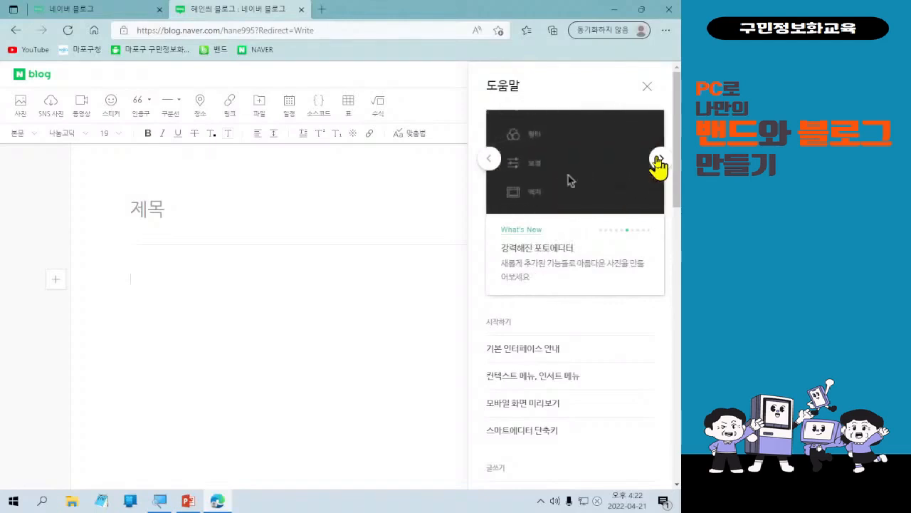
pyautogui.click(656, 161)
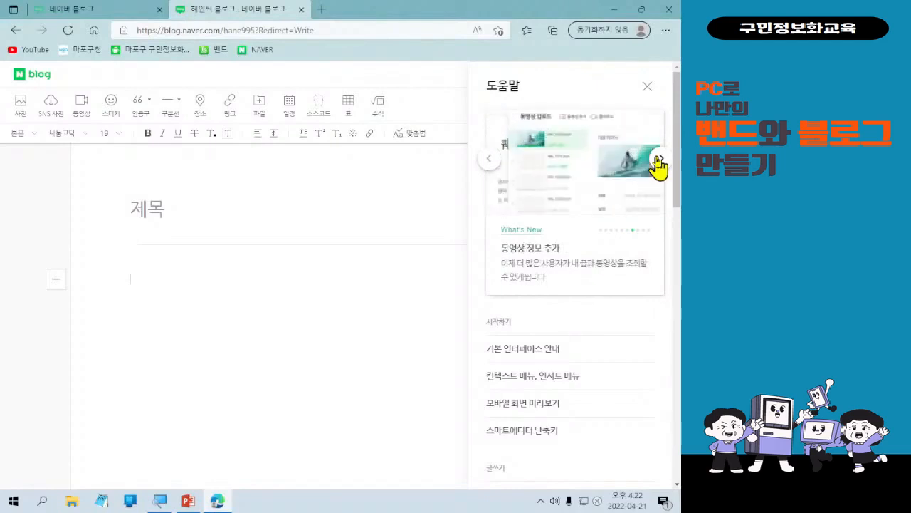
pyautogui.click(656, 161)
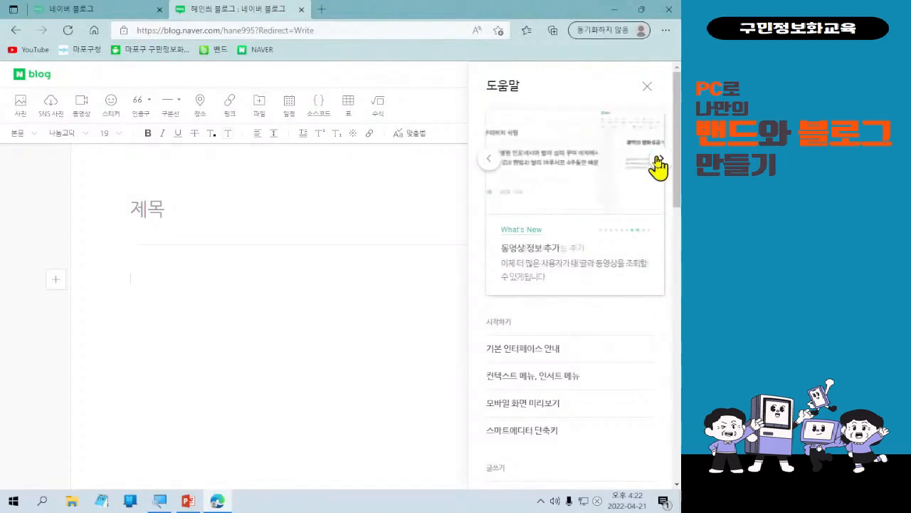
pyautogui.click(656, 161)
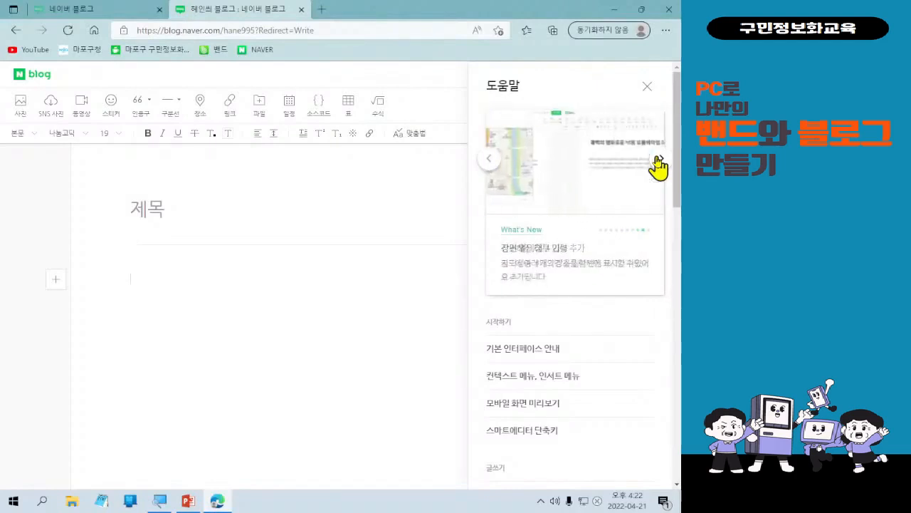
pyautogui.click(656, 161)
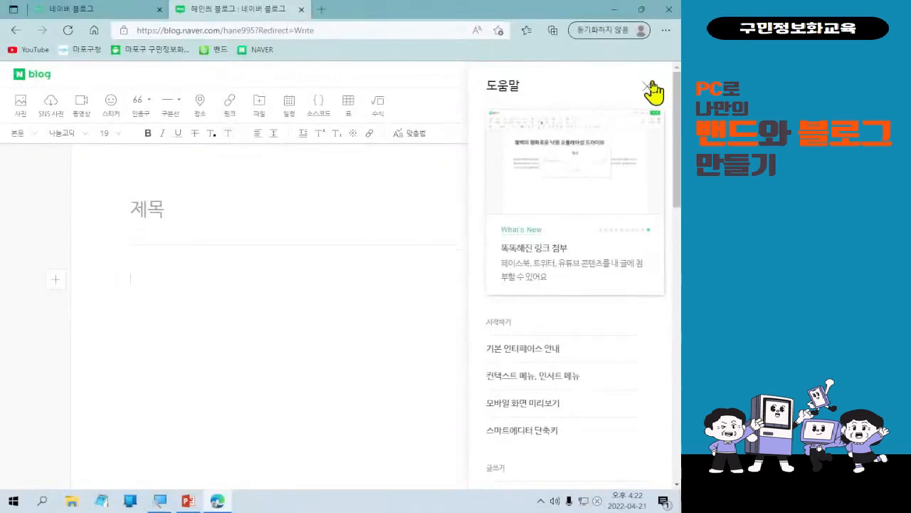
pyautogui.click(648, 85)
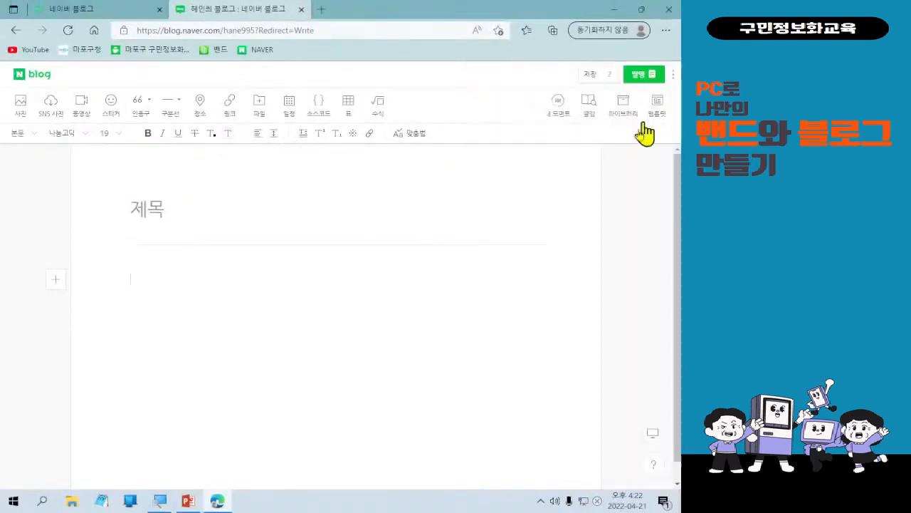
# Enter the post title 스포츠 명언 모음 and move into the body area.
pyautogui.click(181, 200)
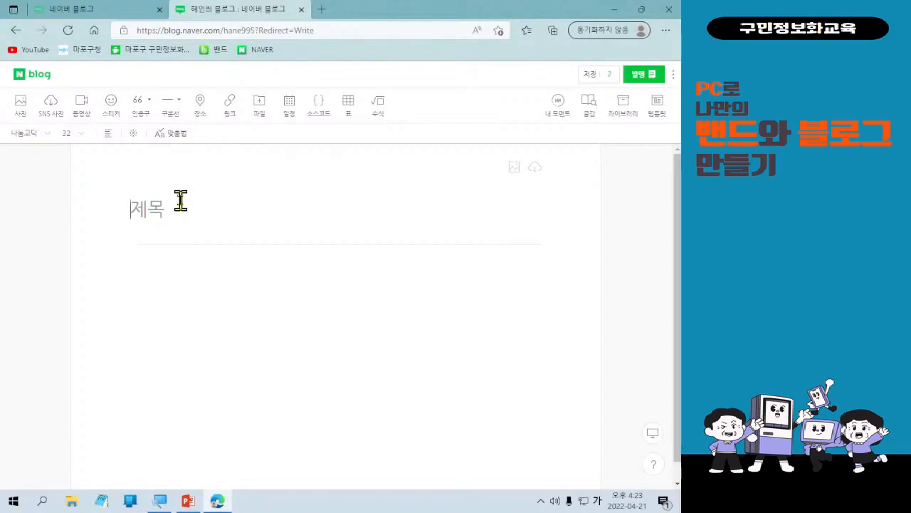
pyautogui.write('스포츠명어')
pyautogui.write('ㄴ 모아')
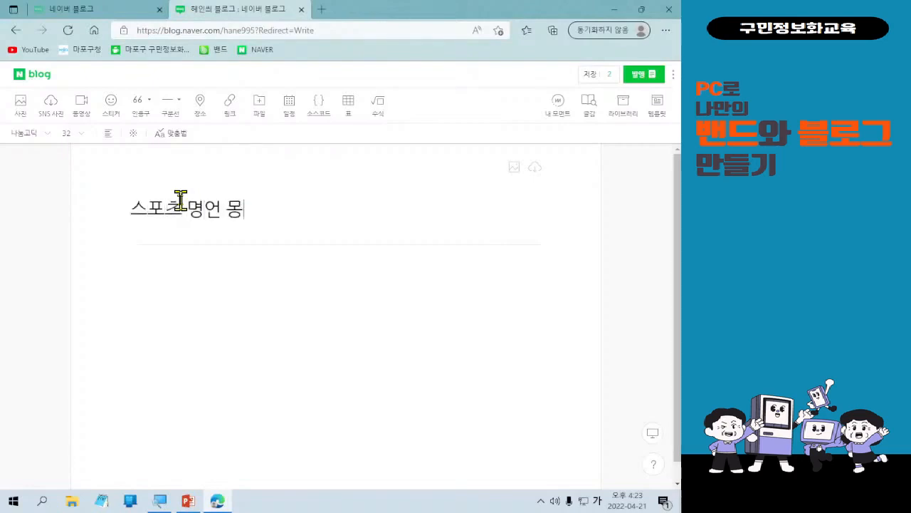
pyautogui.press('BackSpace')
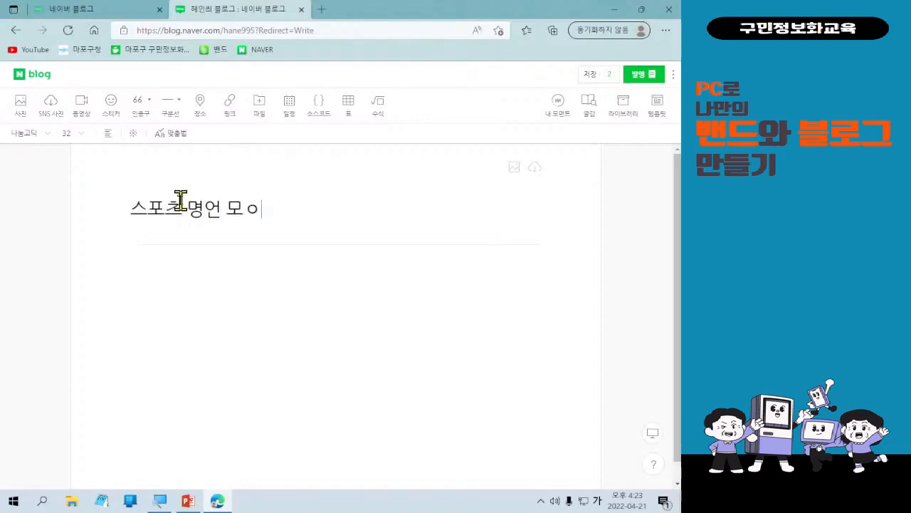
pyautogui.write('음')
pyautogui.hotkey('ctrl', '1')
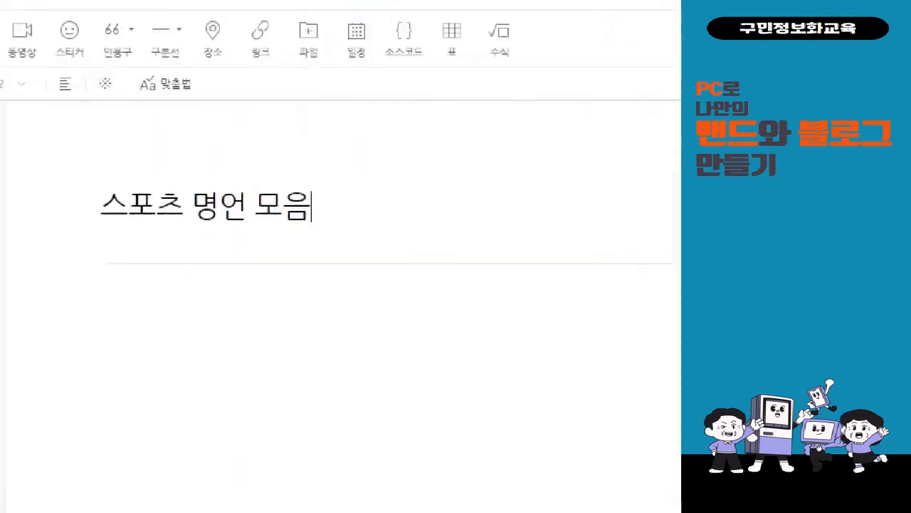
pyautogui.click(178, 212)
pyautogui.moveTo(51, 143); pyautogui.dragTo(390, 242)
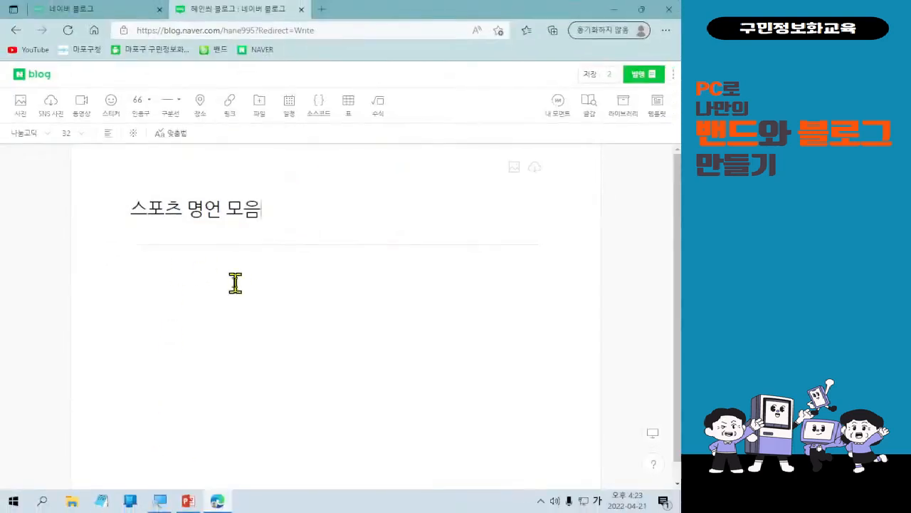
pyautogui.click(185, 283)
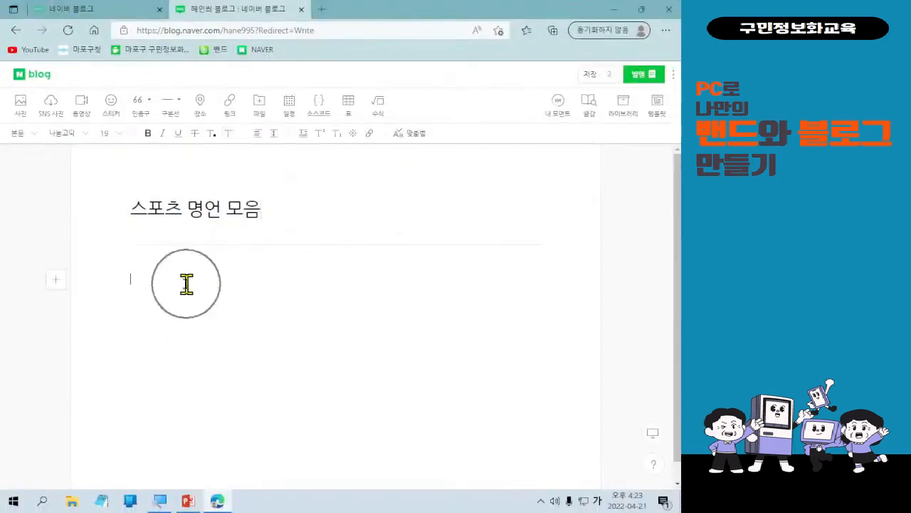
# Switch the editor preview between mobile, tablet and PC screen views.
pyautogui.click(654, 435)
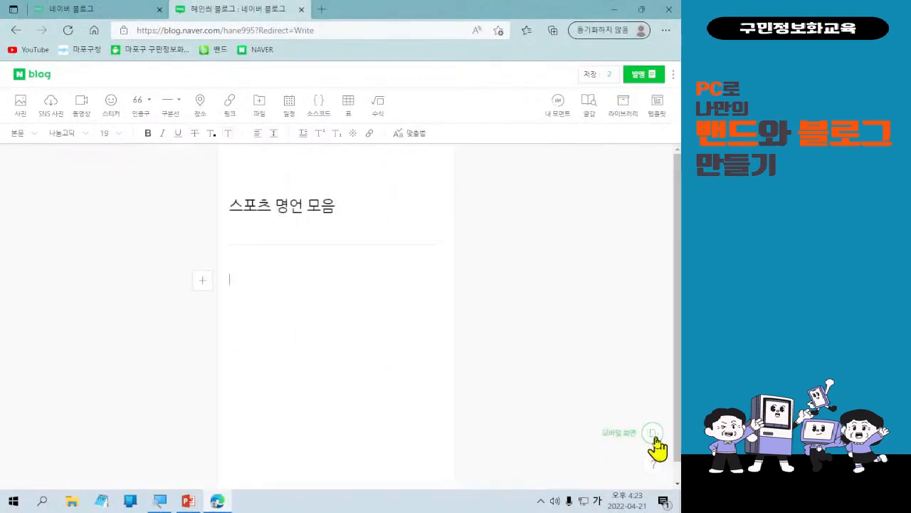
pyautogui.click(654, 434)
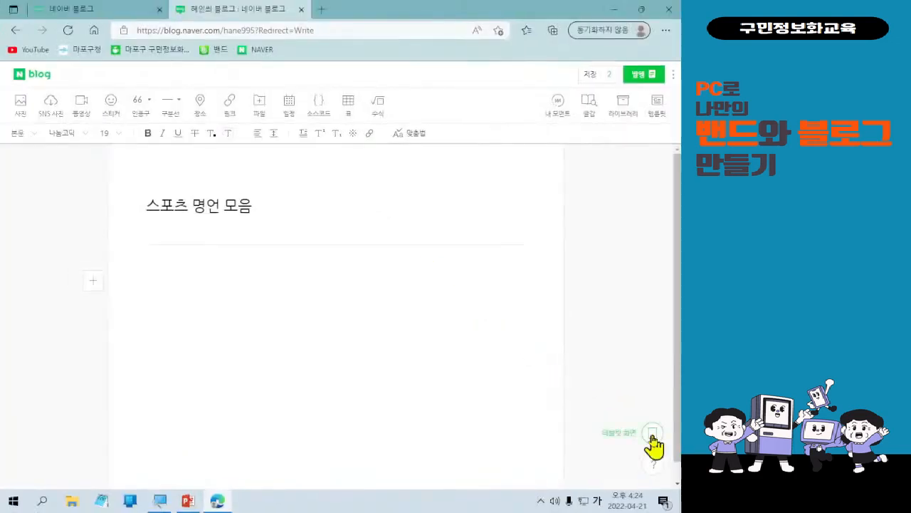
pyautogui.click(653, 436)
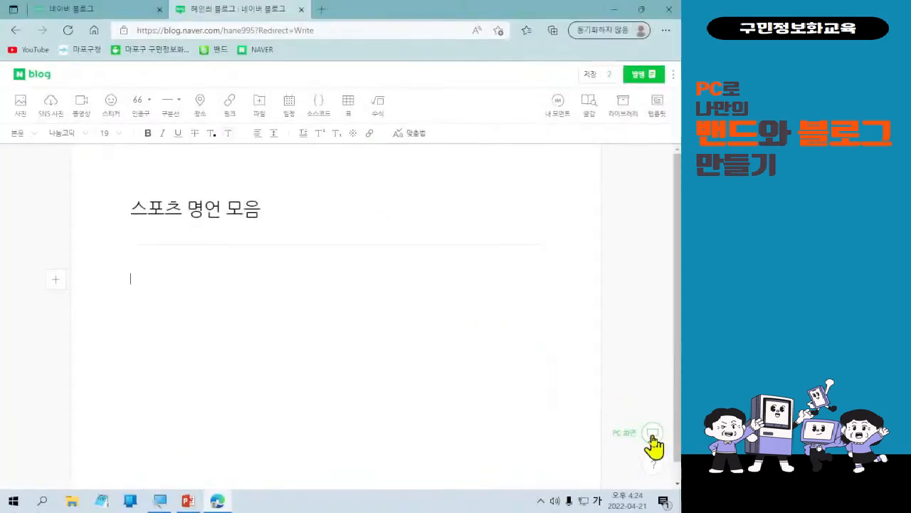
pyautogui.click(653, 436)
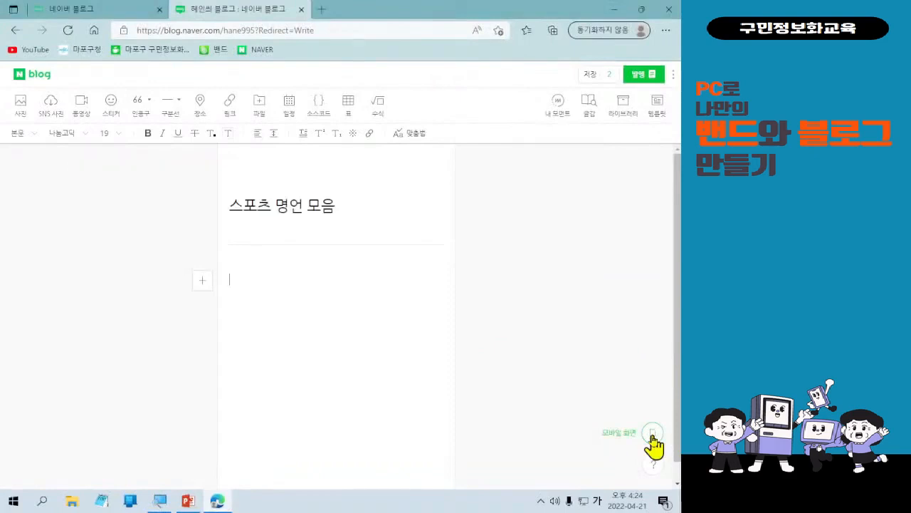
pyautogui.click(652, 434)
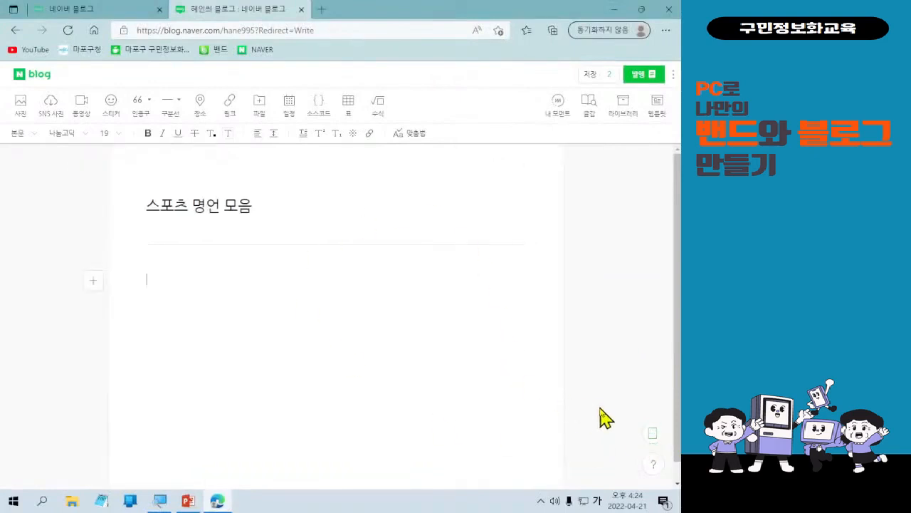
pyautogui.click(651, 434)
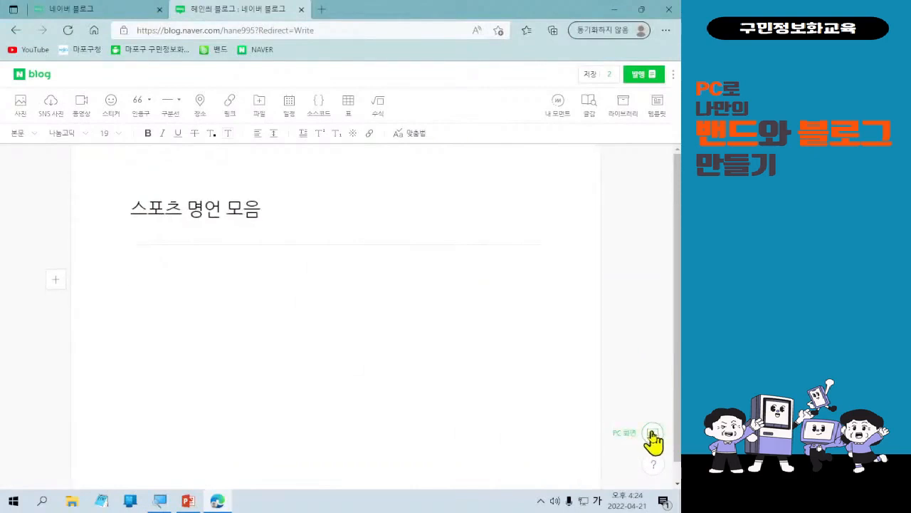
pyautogui.click(652, 434)
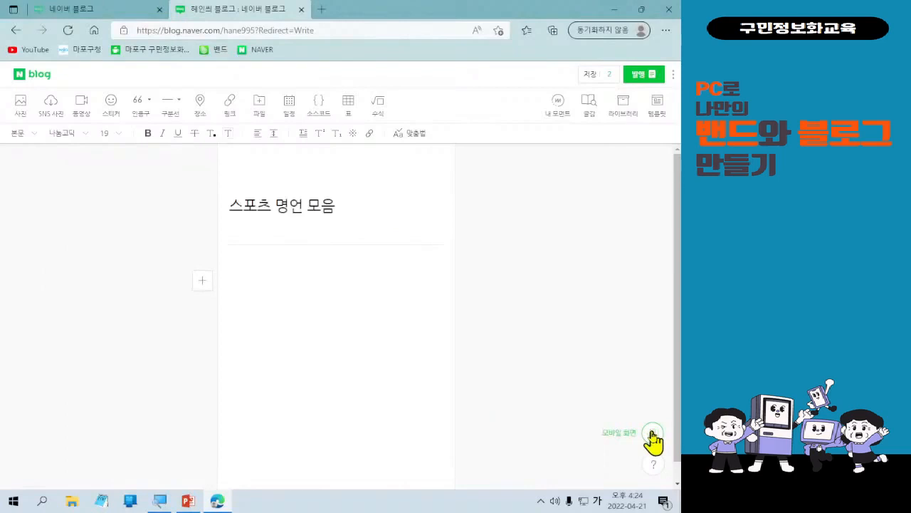
pyautogui.press('ctrl')
pyautogui.press('ctrl')
pyautogui.click(652, 434)
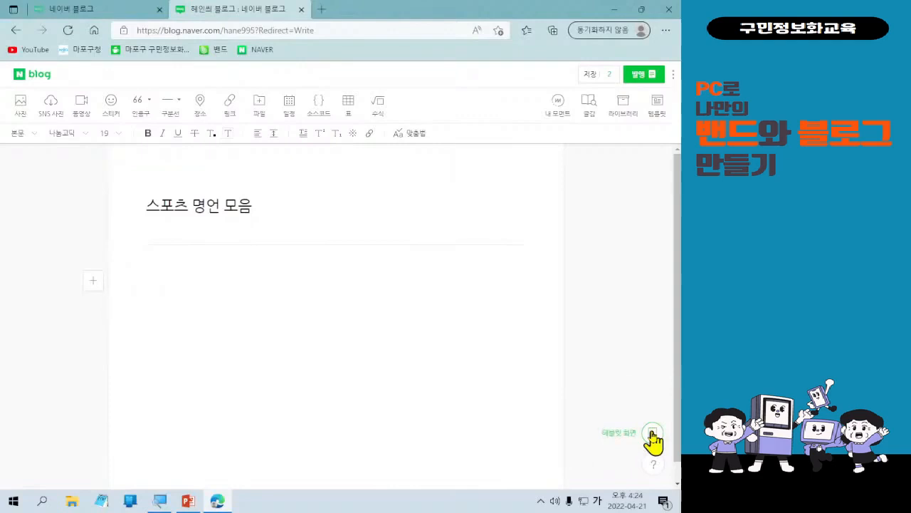
pyautogui.click(652, 433)
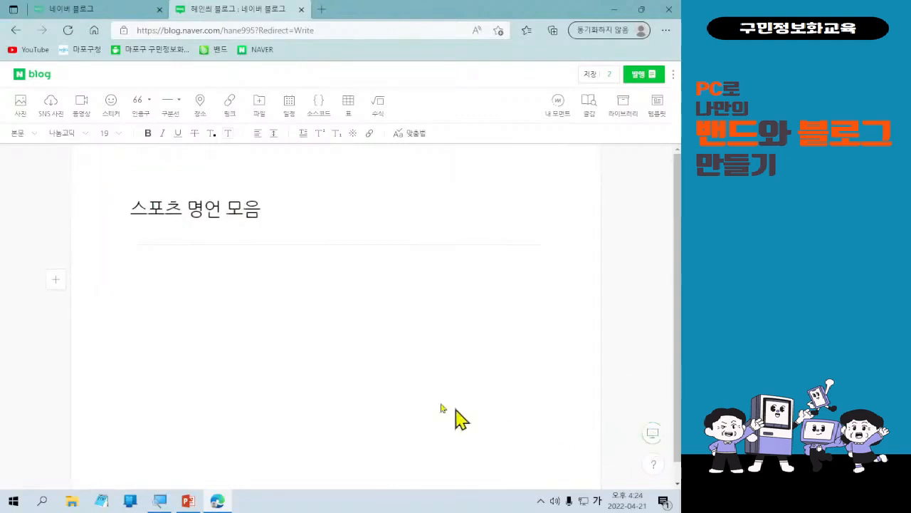
pyautogui.click(297, 358)
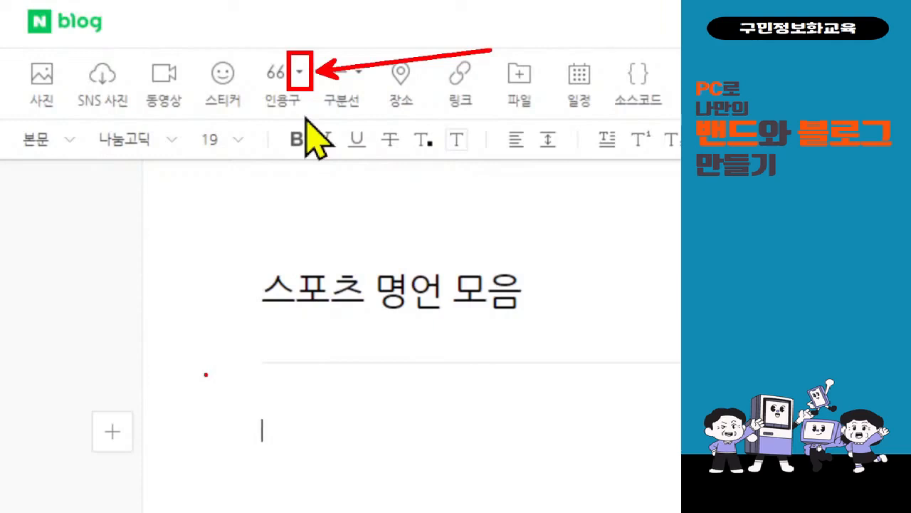
# Insert a post-it style quotation block and type the quote Hard Work beats talent when tale.
pyautogui.click(302, 74)
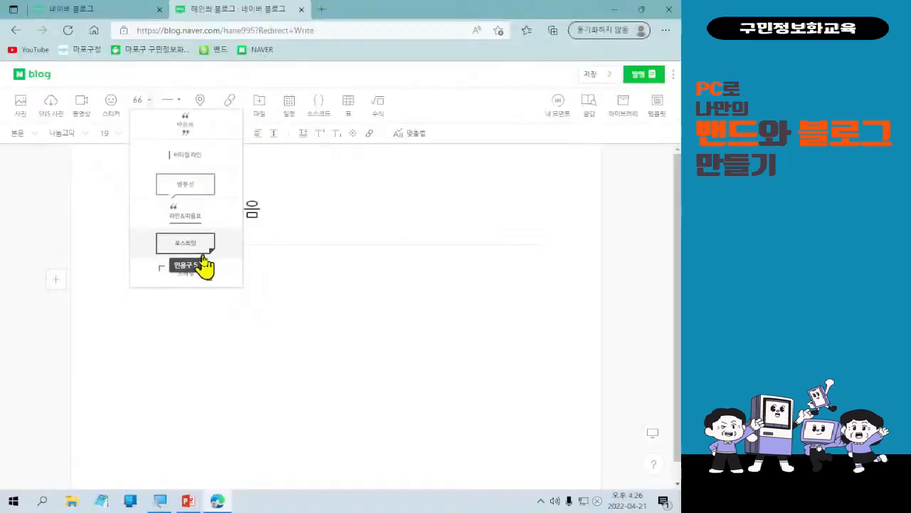
pyautogui.click(204, 263)
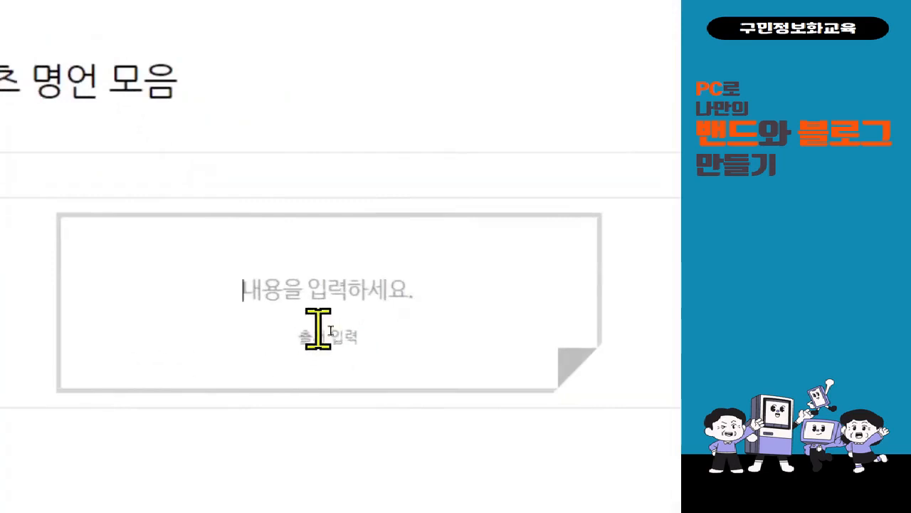
pyautogui.write('니')
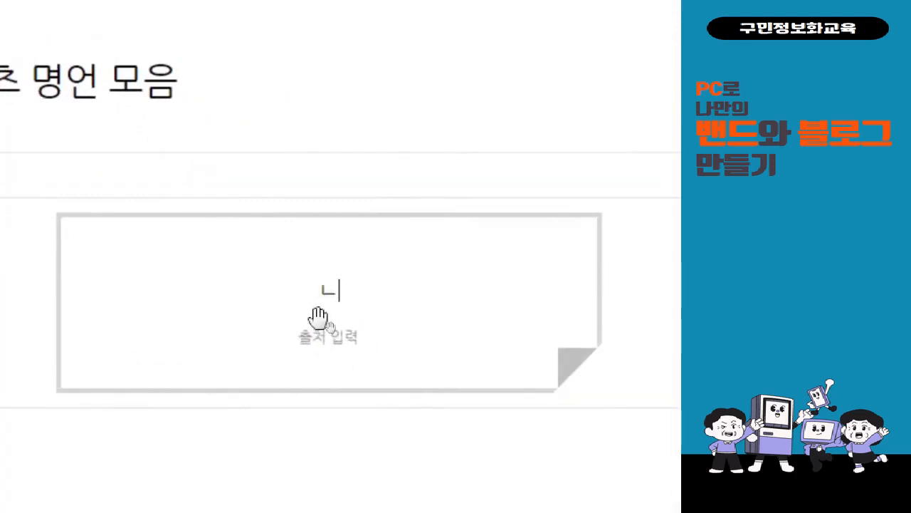
pyautogui.press('BackSpace')
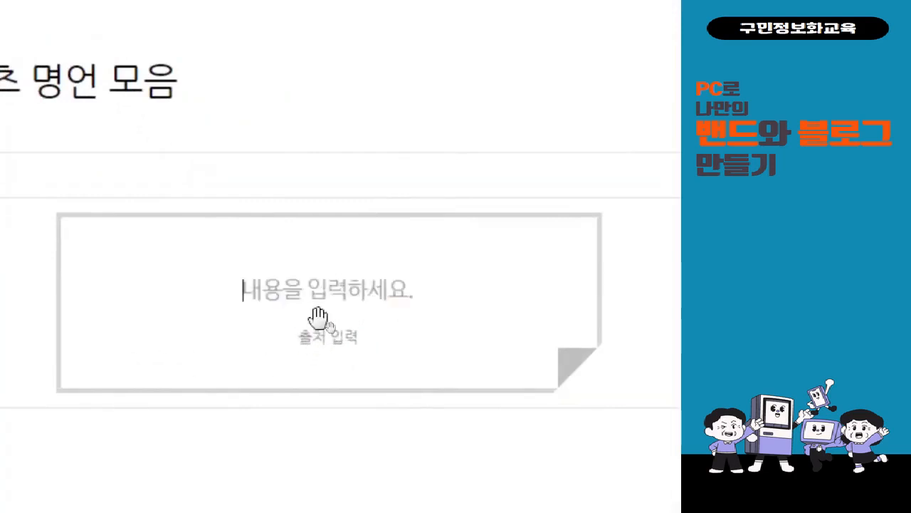
pyautogui.write('Ha')
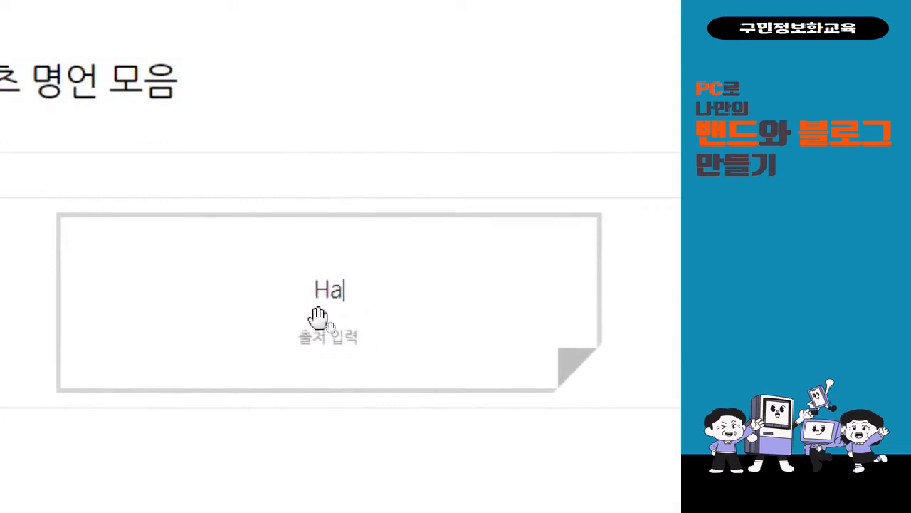
pyautogui.write('rd W')
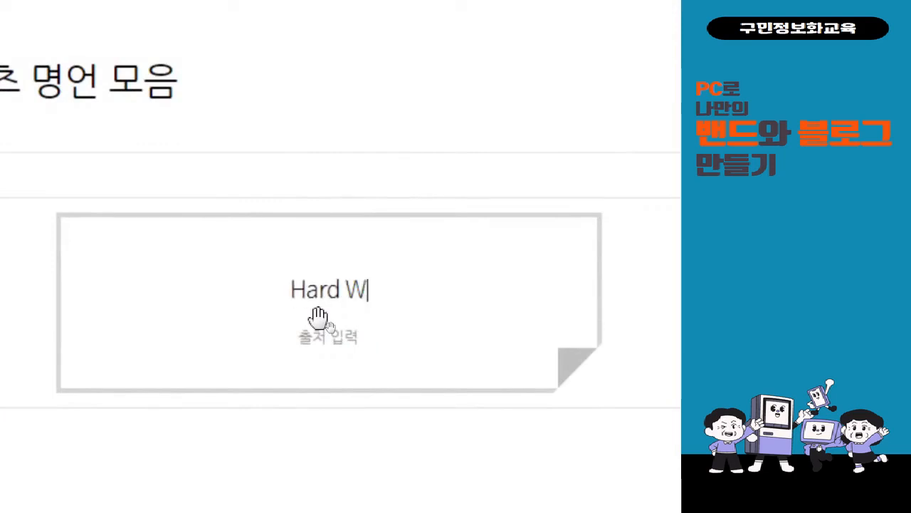
pyautogui.write('ork ')
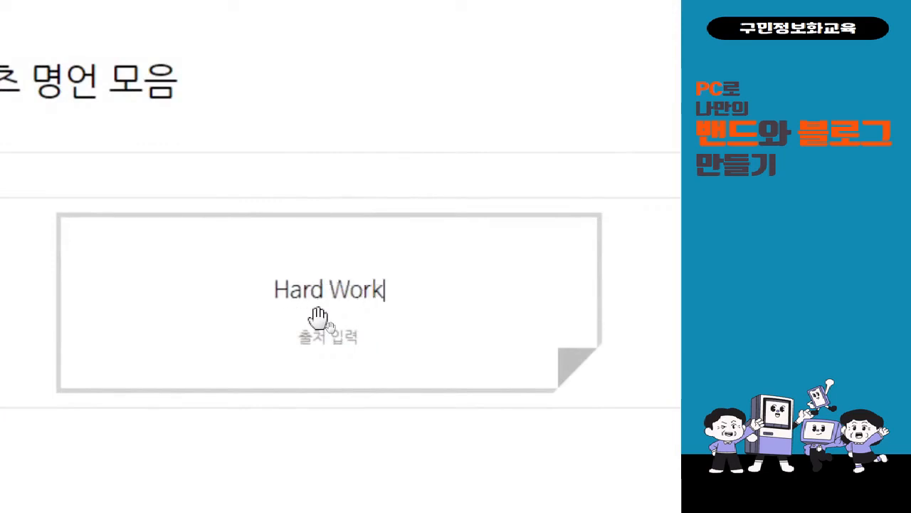
pyautogui.write('beat')
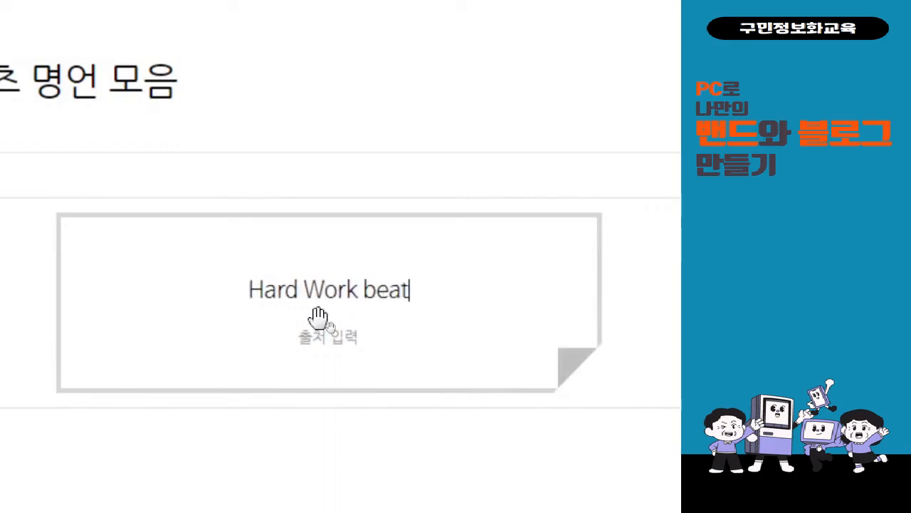
pyautogui.write('s')
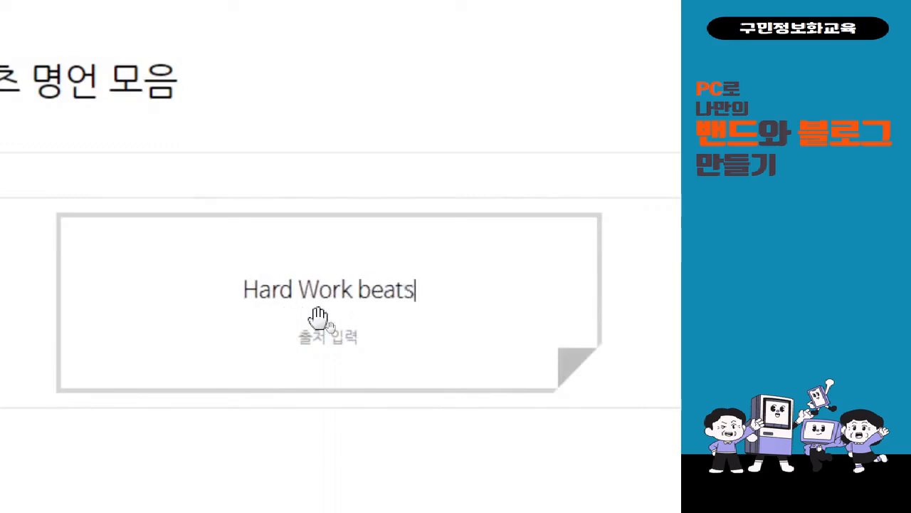
pyautogui.write(' talent')
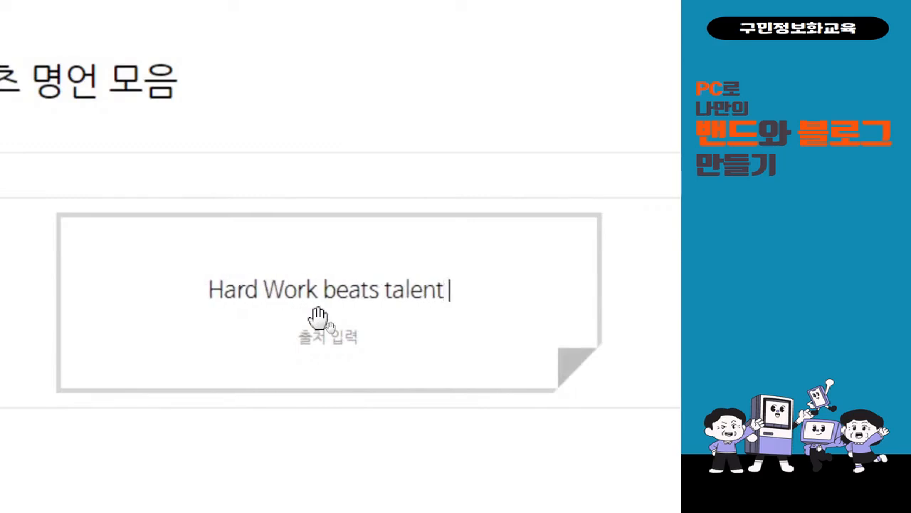
pyautogui.write(' when ')
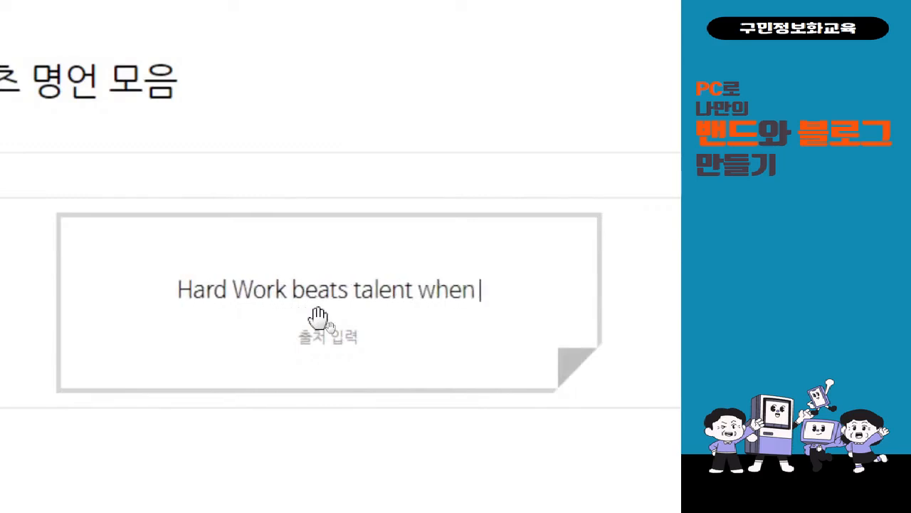
pyautogui.write('tale')
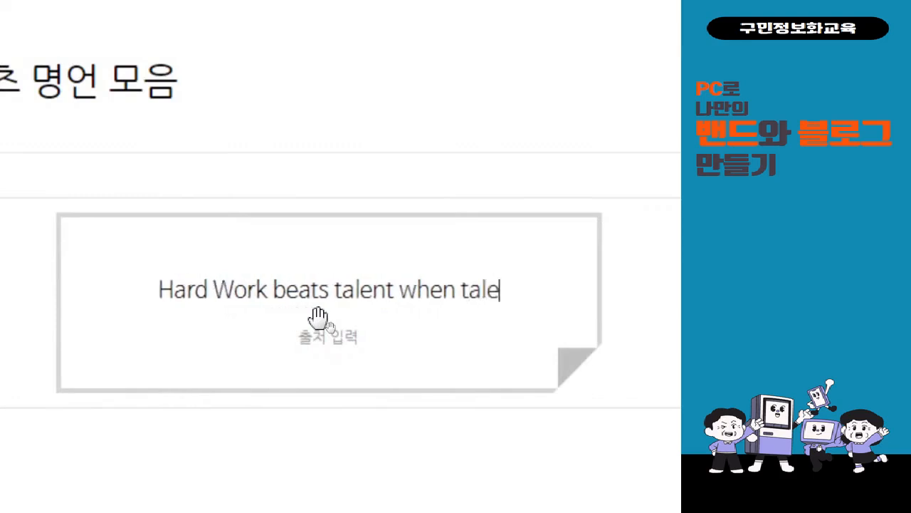
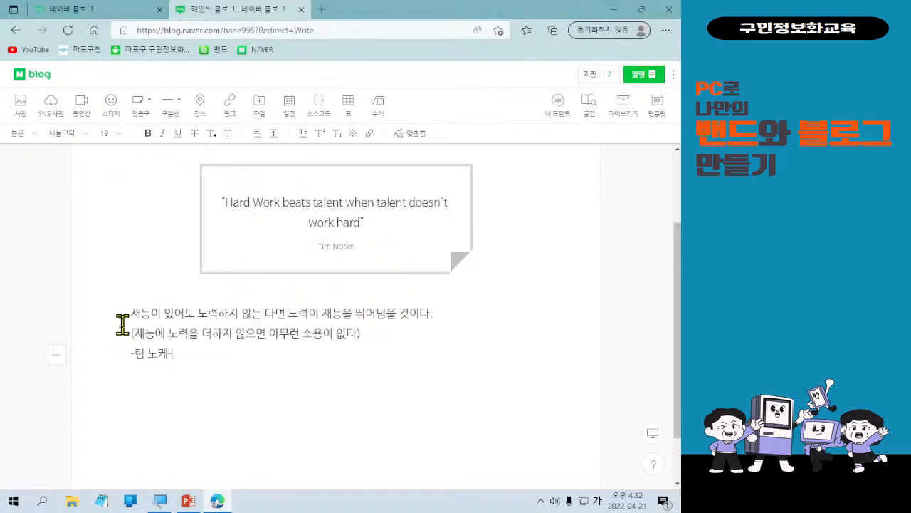
# Select the three Korean quote lines and set their font to 마루부리 and size 24.
pyautogui.moveTo(128, 313); pyautogui.dragTo(181, 353)
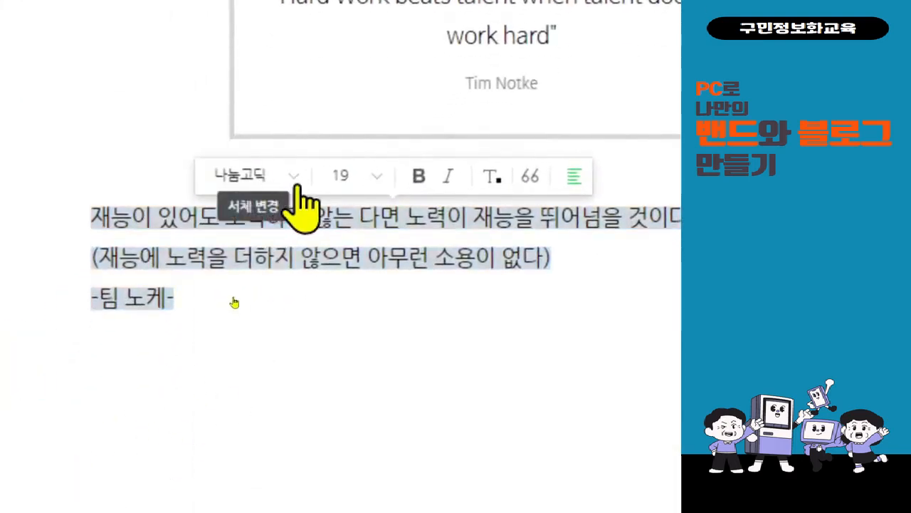
pyautogui.click(292, 176)
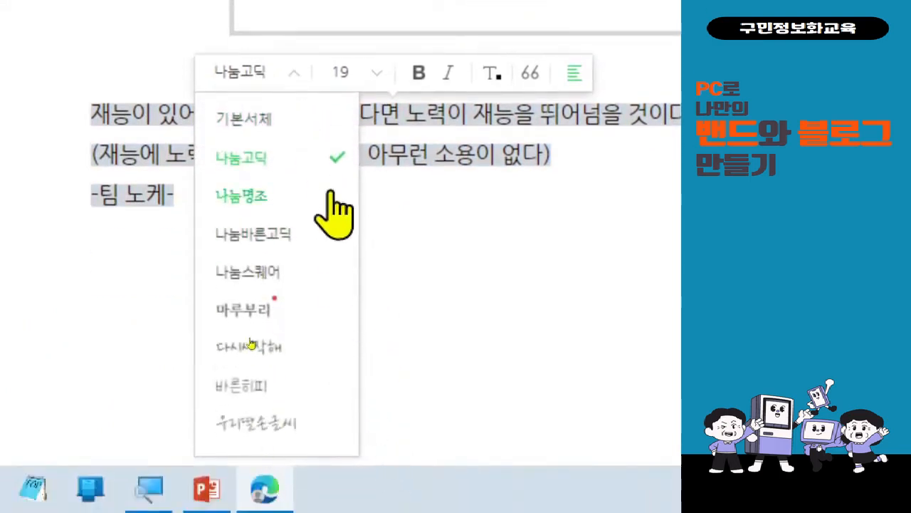
pyautogui.click(336, 306)
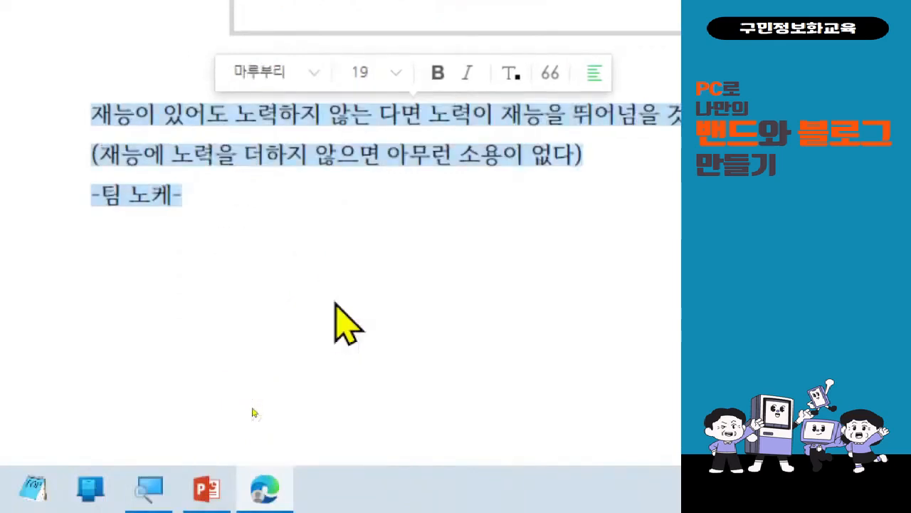
pyautogui.click(314, 75)
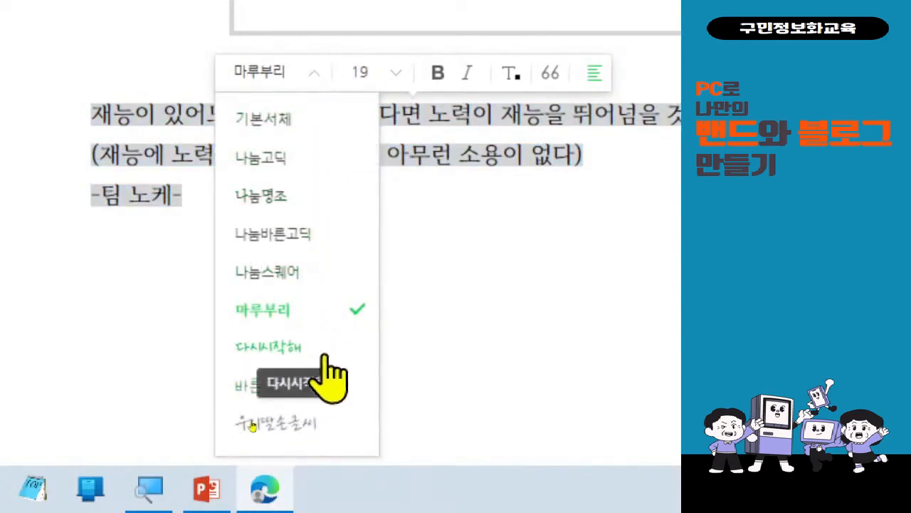
pyautogui.click(379, 74)
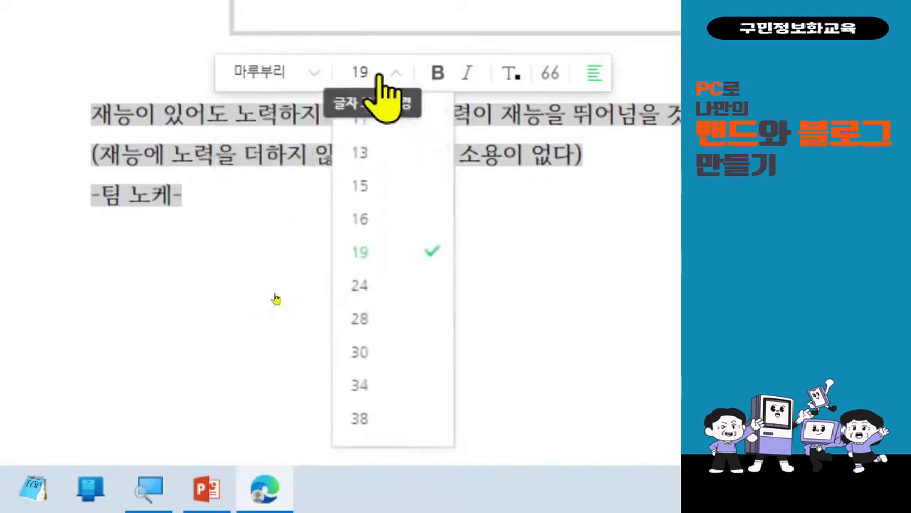
pyautogui.click(384, 292)
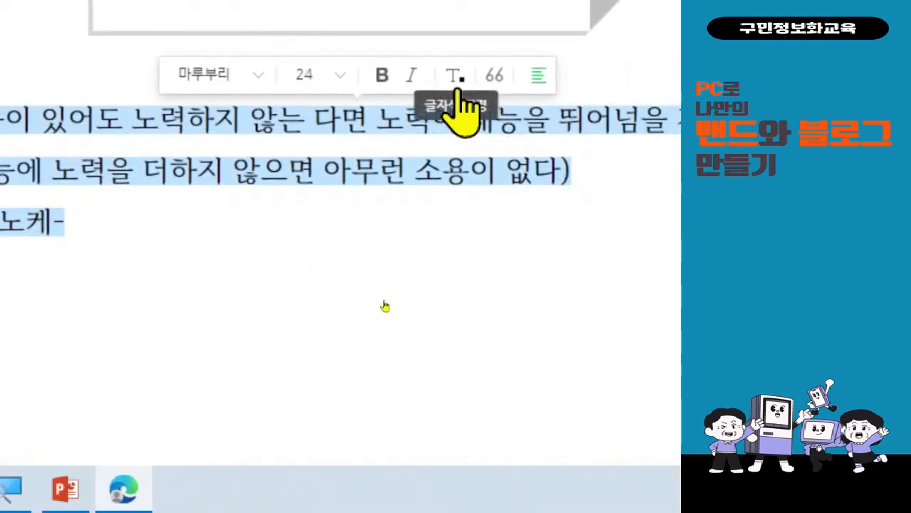
# Give the selected lines a gray text colour and center-align them.
pyautogui.click(456, 80)
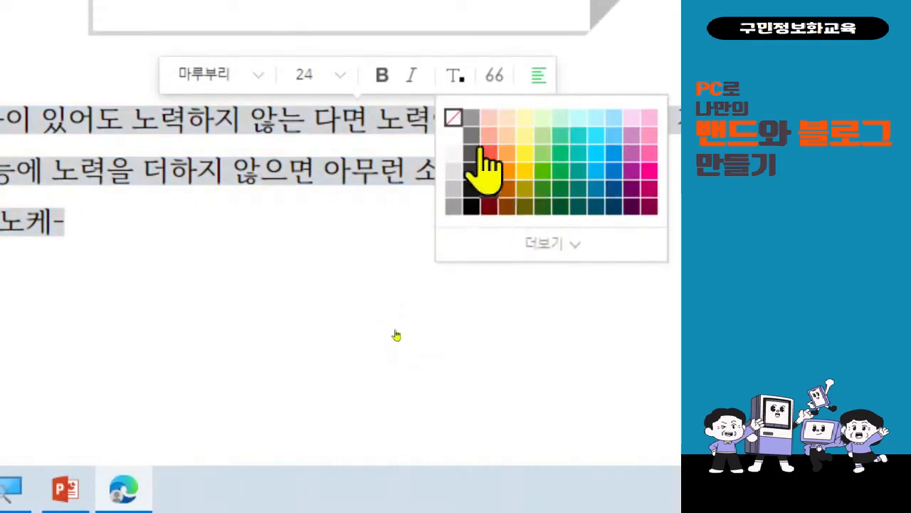
pyautogui.click(472, 147)
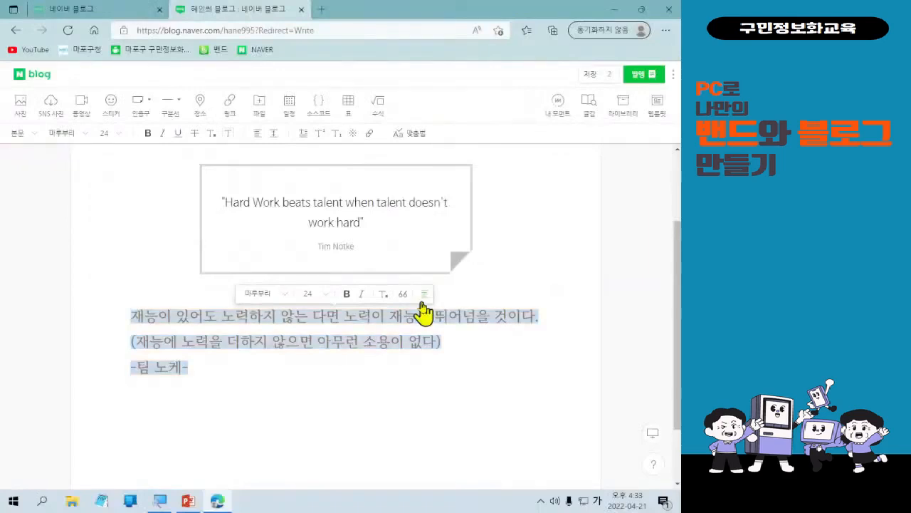
pyautogui.click(423, 298)
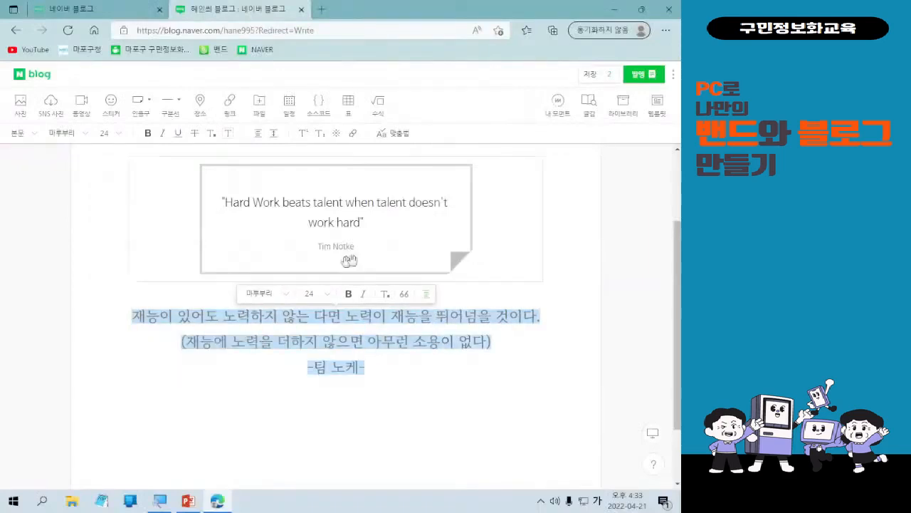
# Try a teal and then a purple text colour on the selected quote lines.
pyautogui.click(385, 295)
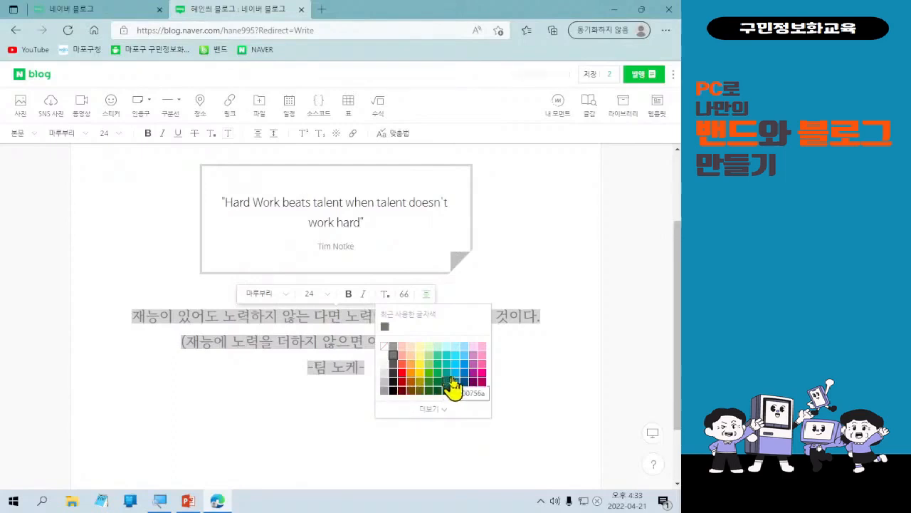
pyautogui.click(474, 373)
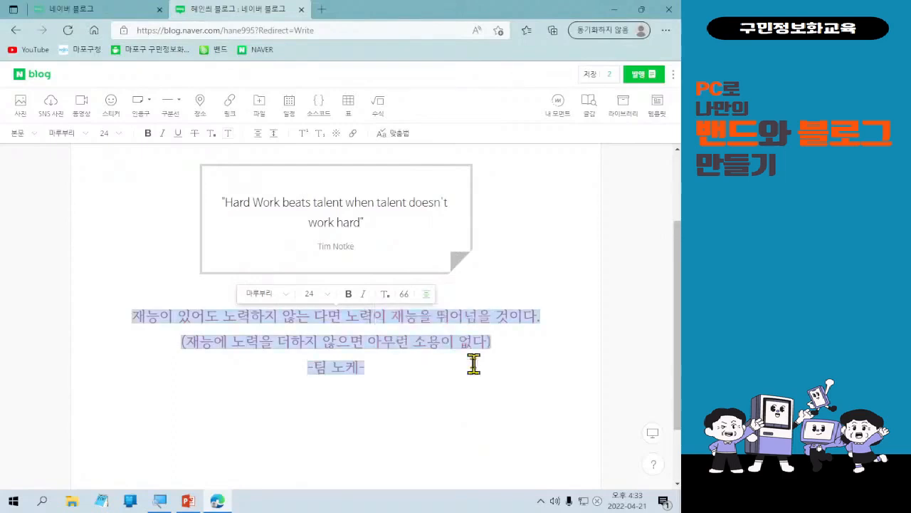
pyautogui.click(384, 294)
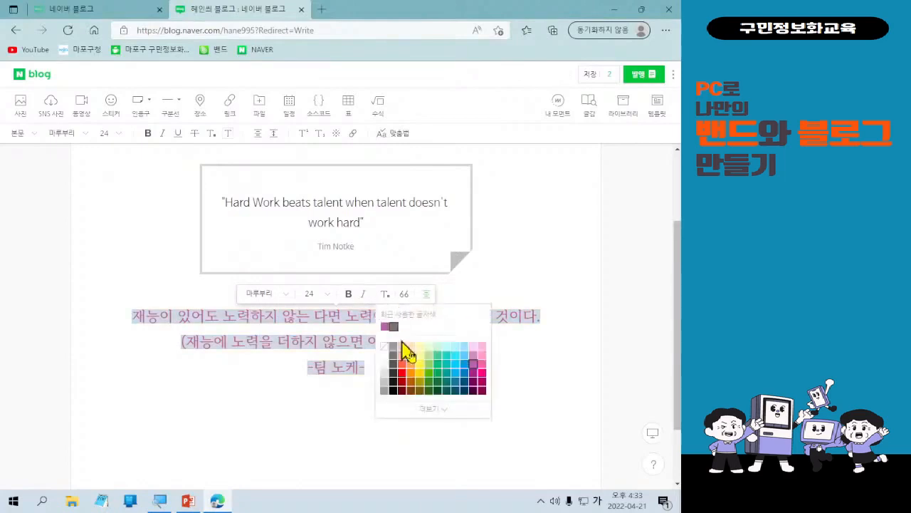
pyautogui.click(473, 375)
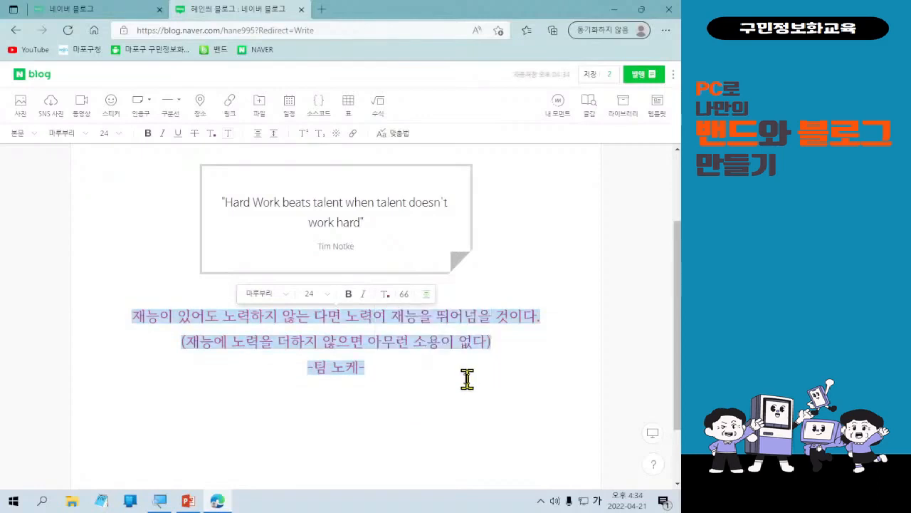
# Cycle the lines' alignment through right, left and back to center.
pyautogui.click(427, 295)
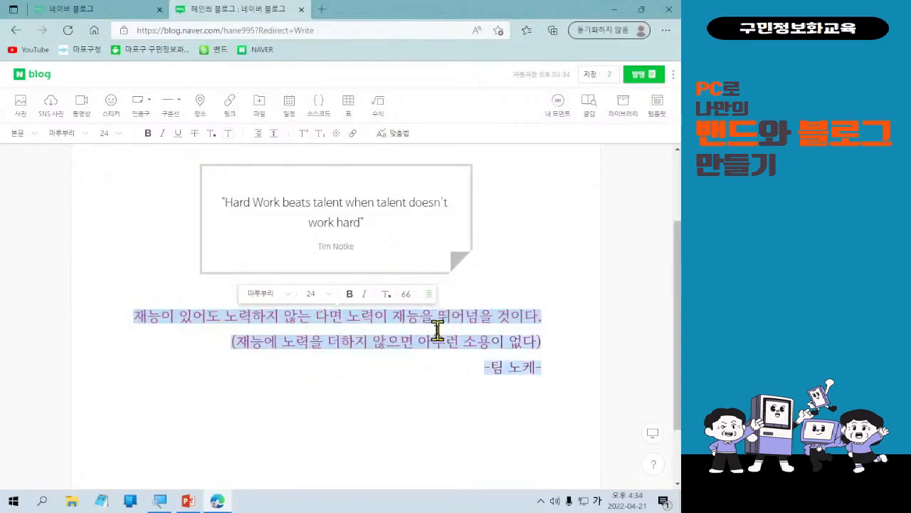
pyautogui.click(428, 303)
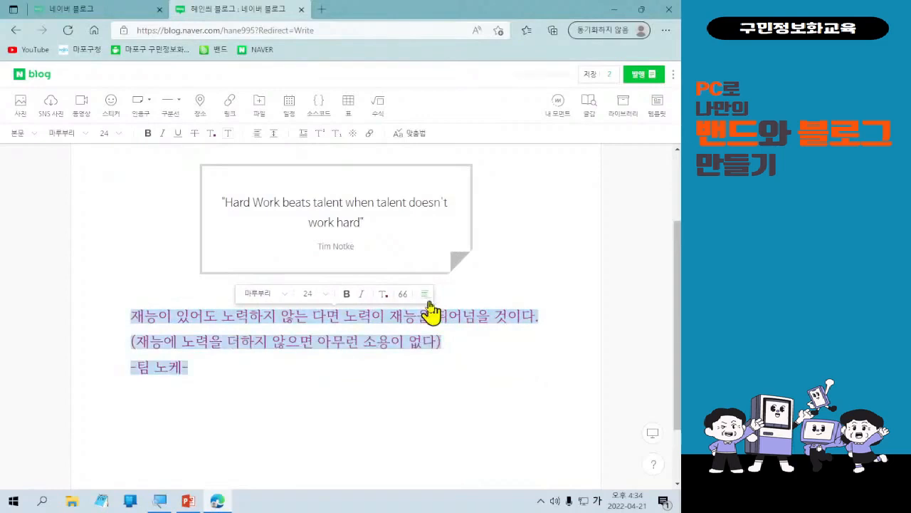
pyautogui.click(428, 303)
# Set the selected lines' text colour to dark gray and deselect the text.
pyautogui.click(386, 297)
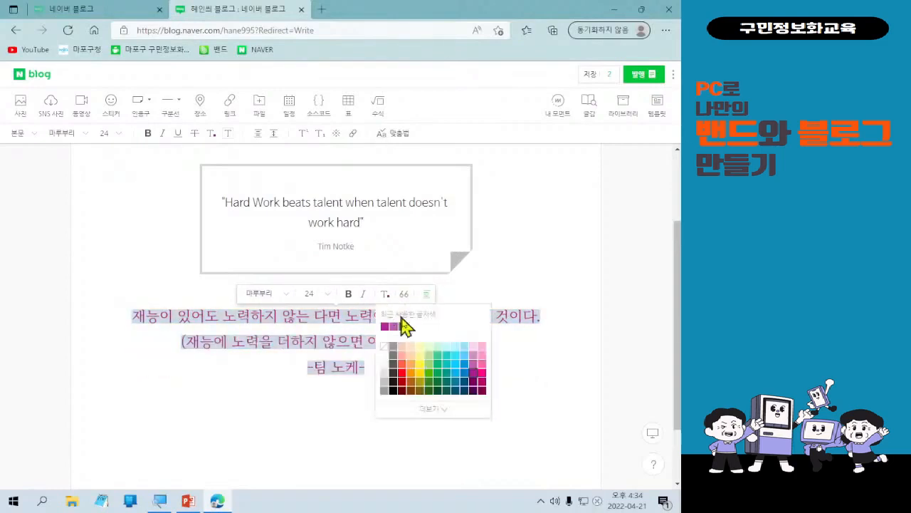
pyautogui.click(397, 385)
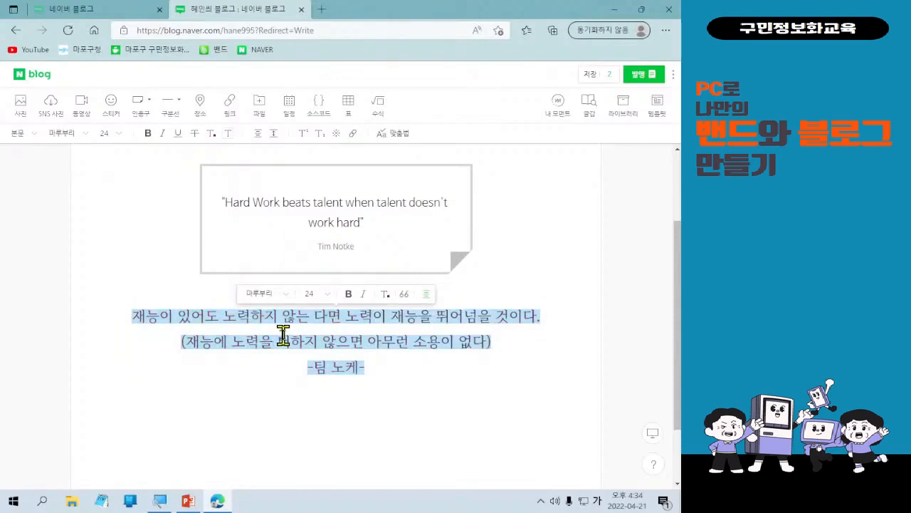
pyautogui.click(404, 392)
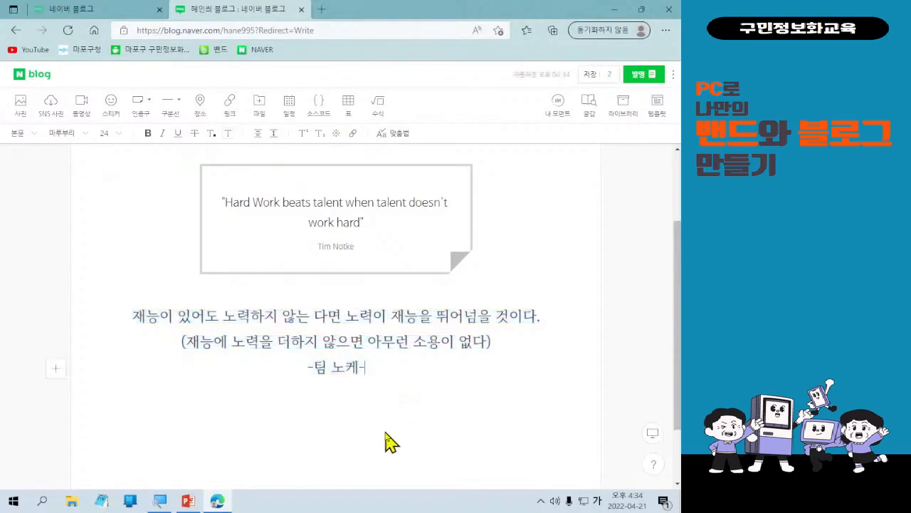
# Insert the photo pexels-krivec-ales-547116 from Downloads below the quote lines and close the library panel.
pyautogui.click(395, 371)
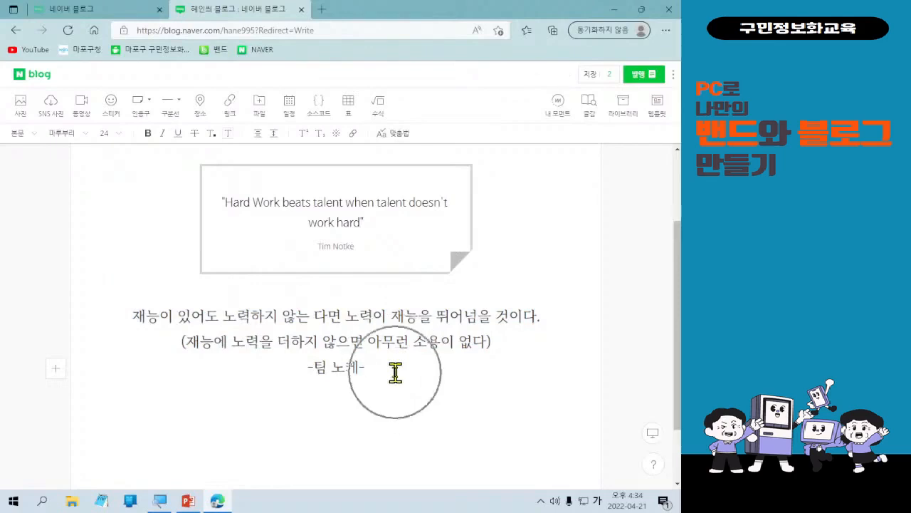
pyautogui.click(395, 371)
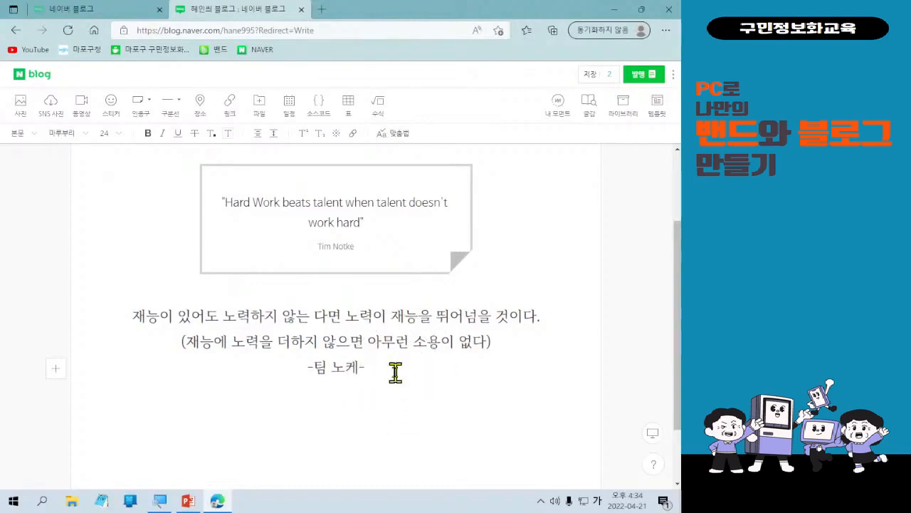
pyautogui.scroll(1, 395, 371)
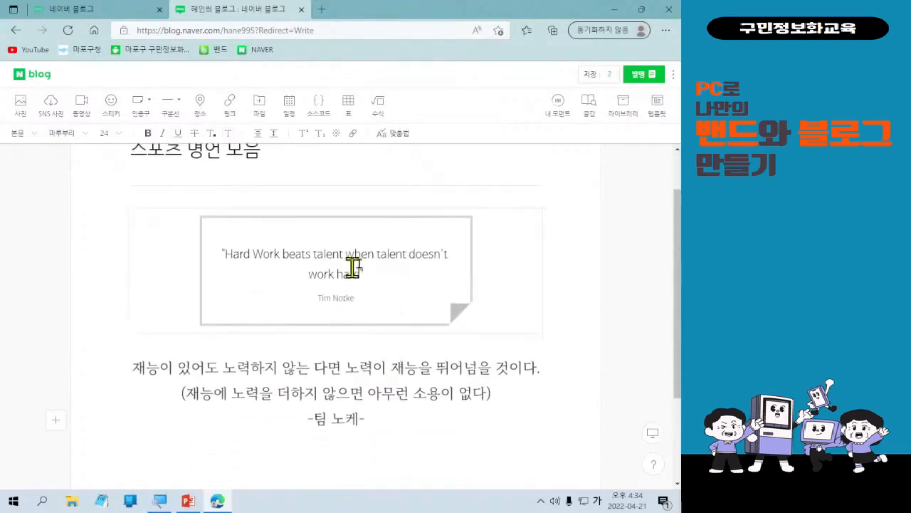
pyautogui.scroll(-1, 386, 370)
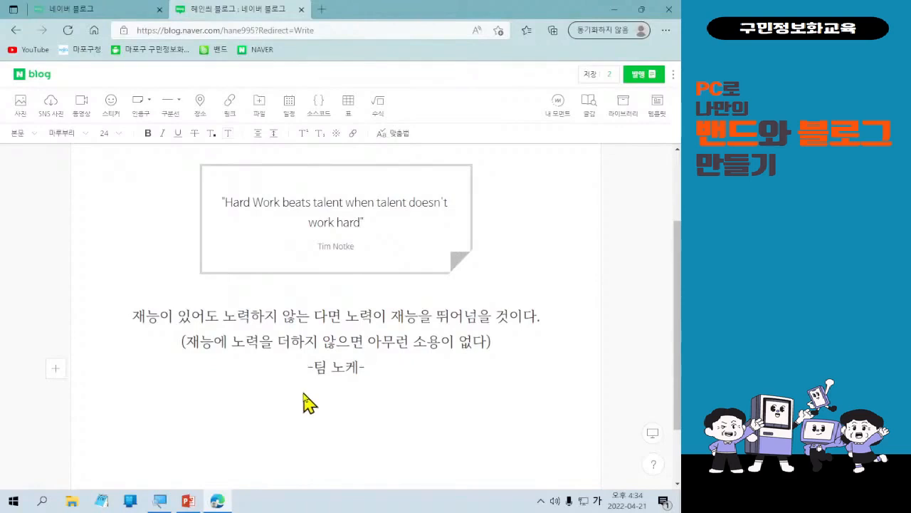
pyautogui.click(387, 375)
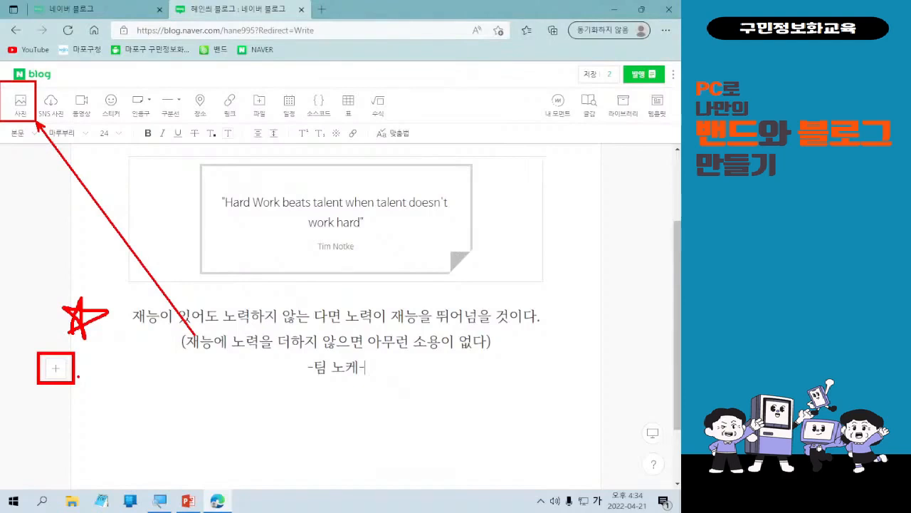
pyautogui.click(56, 370)
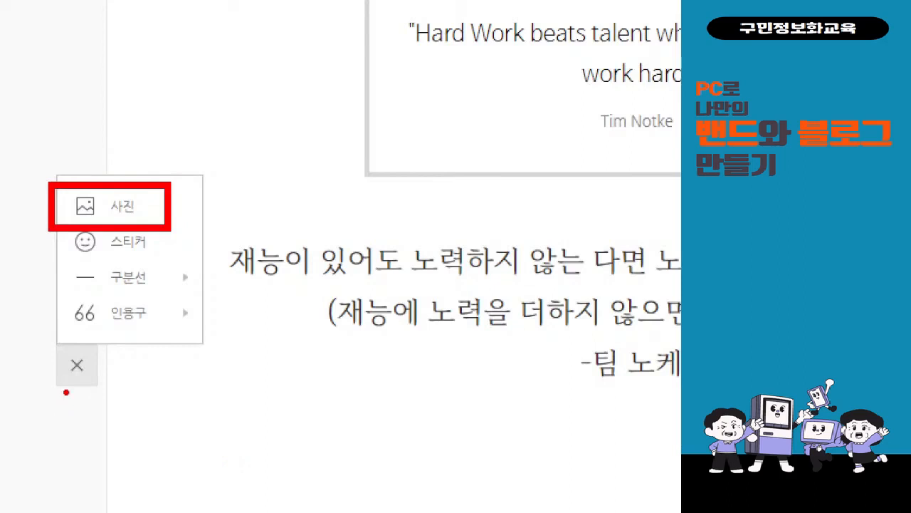
pyautogui.click(114, 206)
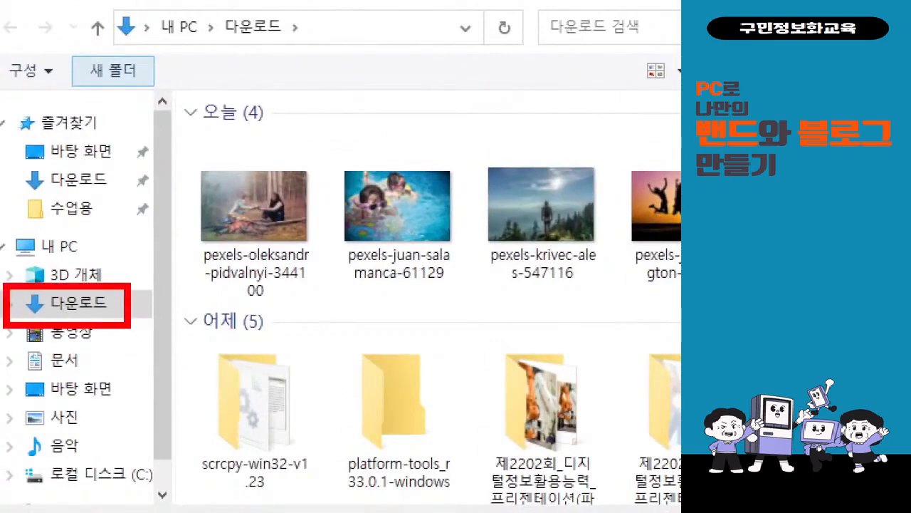
pyautogui.moveTo(111, 255); pyautogui.dragTo(166, 221)
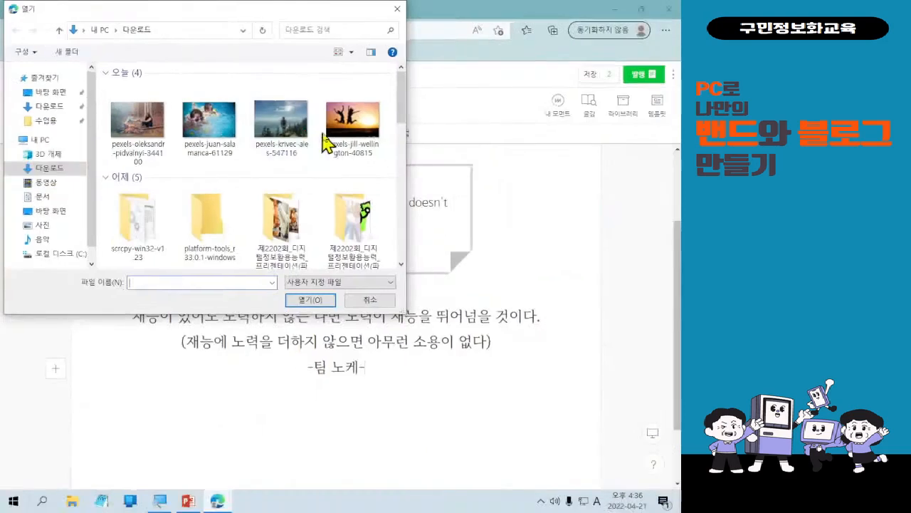
pyautogui.doubleClick(589, 230)
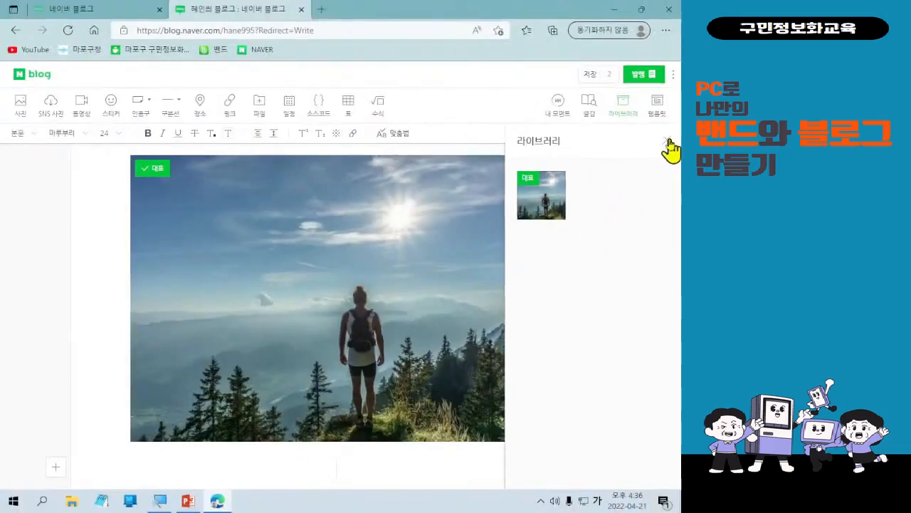
pyautogui.click(651, 79)
# Move the inserted photo up so it sits between the post title and the quotation box.
pyautogui.scroll(4, 518, 341)
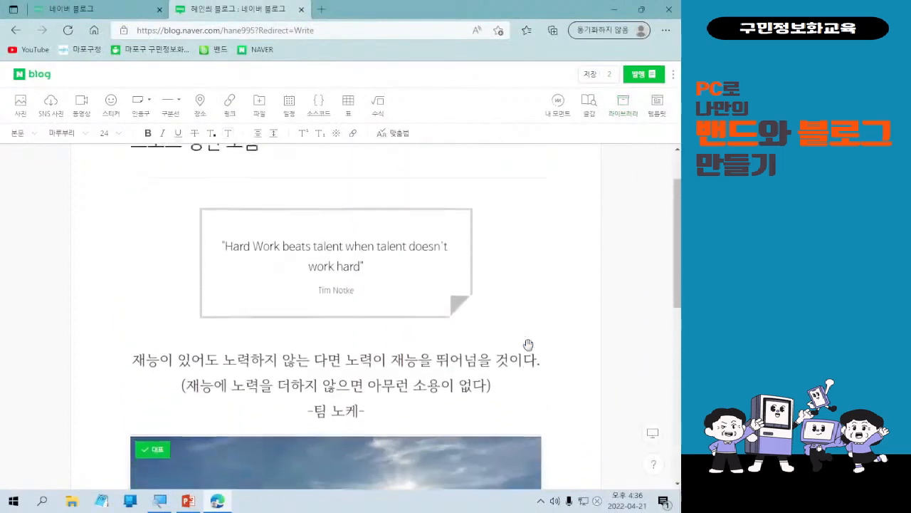
pyautogui.scroll(-2, 531, 345)
pyautogui.scroll(-1, 530, 344)
pyautogui.scroll(1, 492, 341)
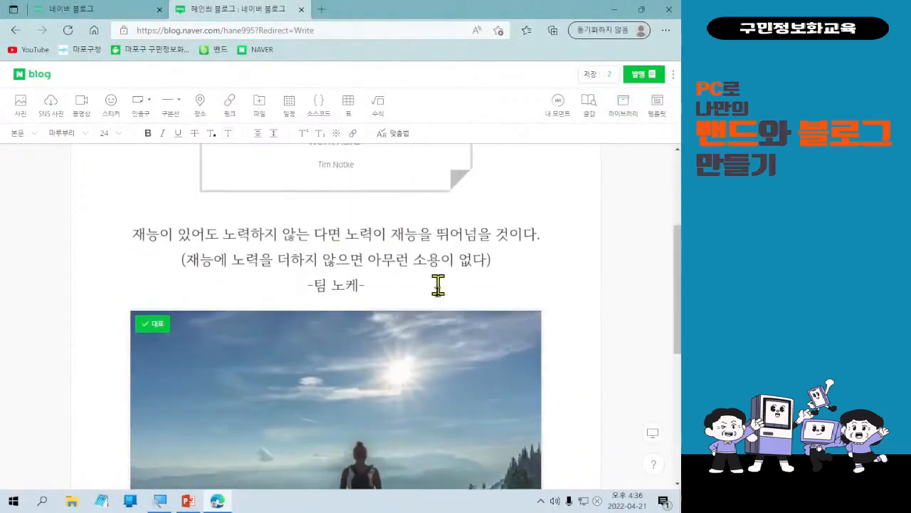
pyautogui.scroll(-1, 412, 392)
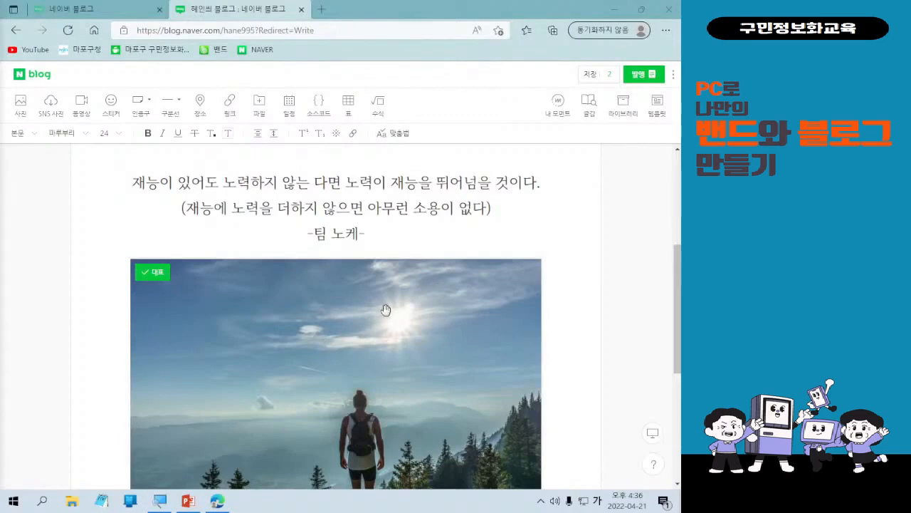
pyautogui.scroll(3, 370, 352)
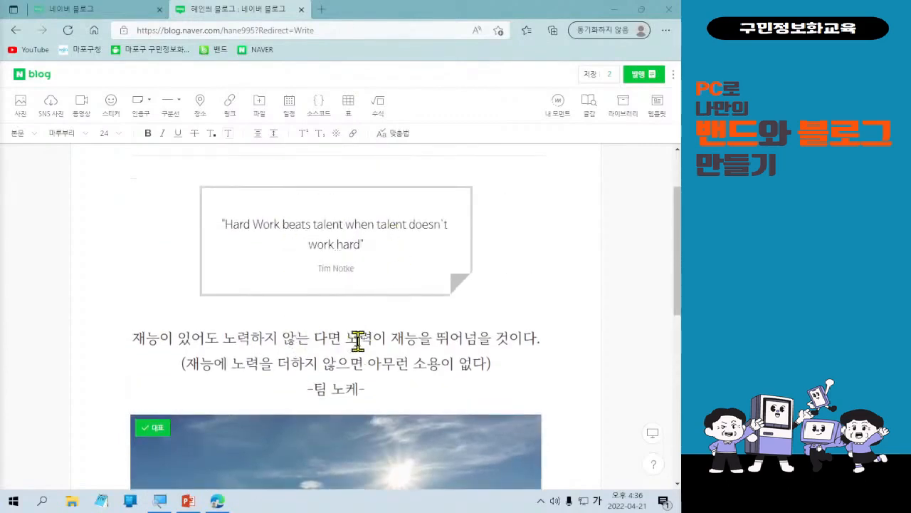
pyautogui.scroll(-3, 356, 413)
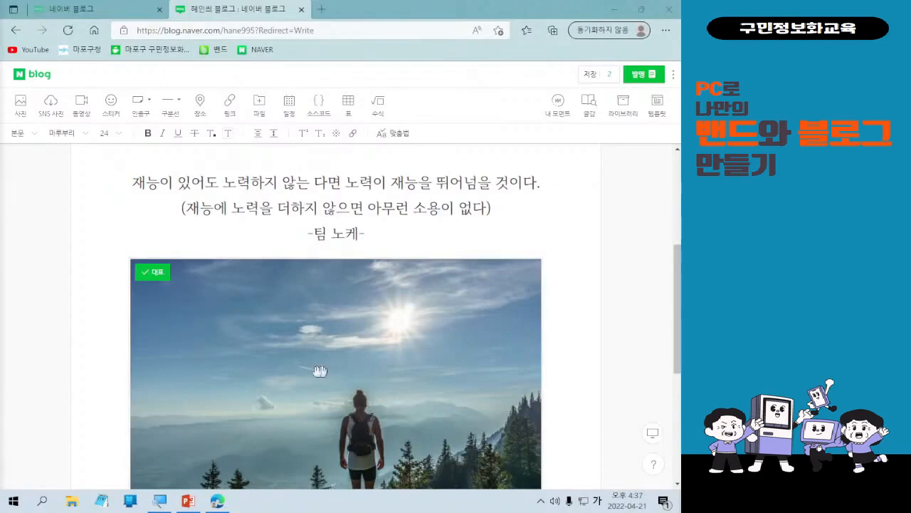
pyautogui.click(381, 336)
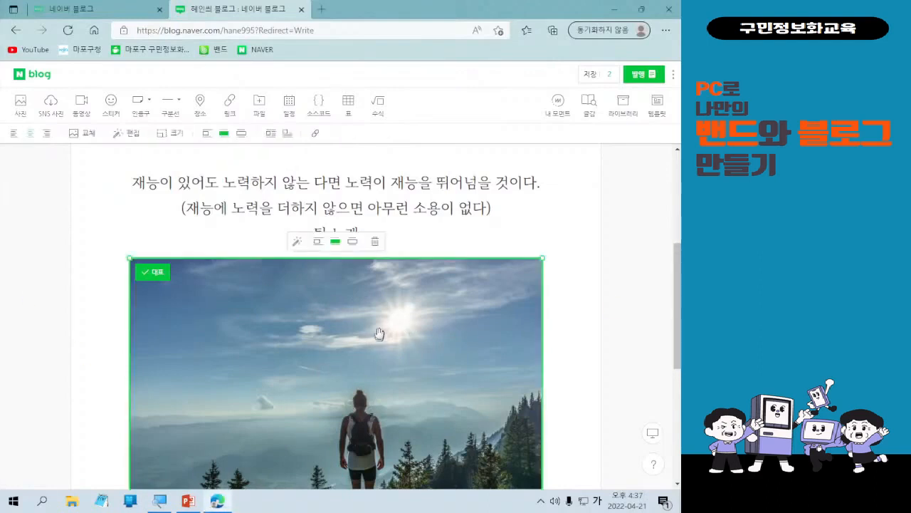
pyautogui.moveTo(380, 332); pyautogui.dragTo(362, 262)
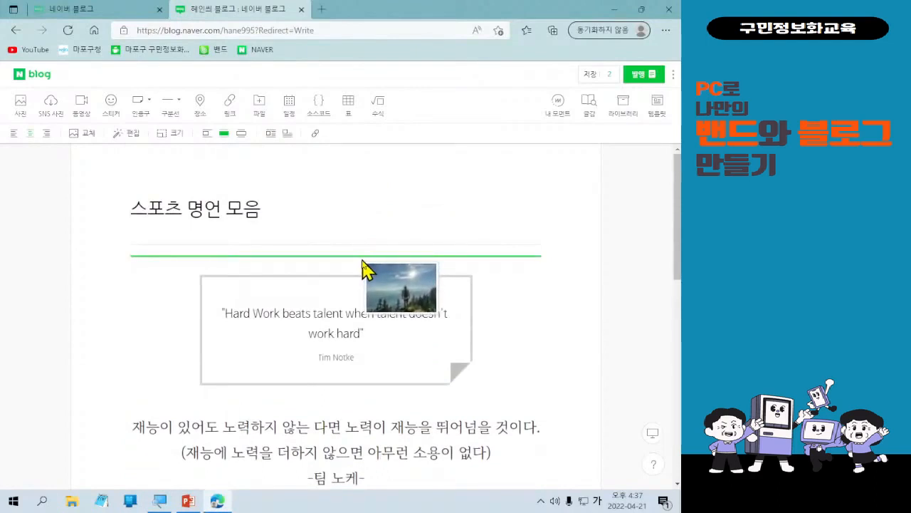
pyautogui.moveTo(362, 261); pyautogui.dragTo(382, 267)
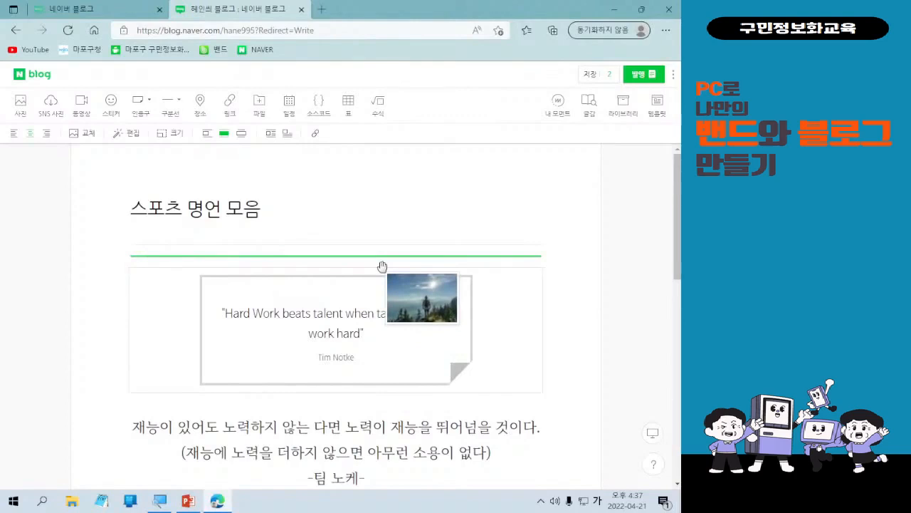
pyautogui.moveTo(383, 266); pyautogui.dragTo(383, 266)
pyautogui.moveTo(383, 267); pyautogui.dragTo(386, 265)
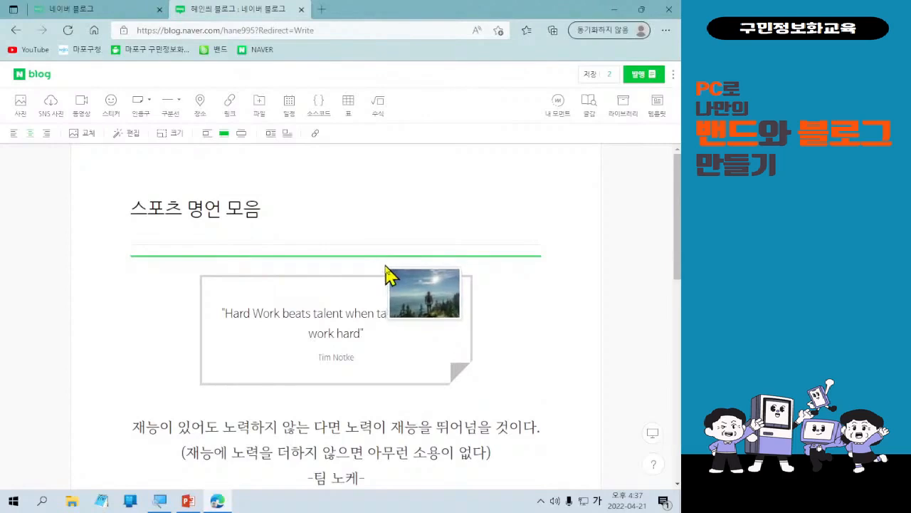
pyautogui.moveTo(386, 268); pyautogui.dragTo(387, 261)
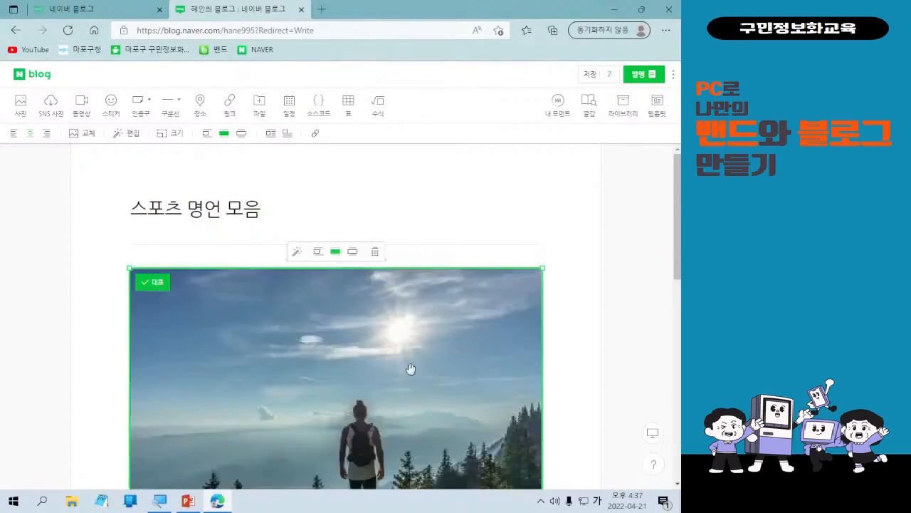
# Move the photo back down below the quote lines.
pyautogui.scroll(-4, 460, 346)
pyautogui.scroll(-1, 462, 346)
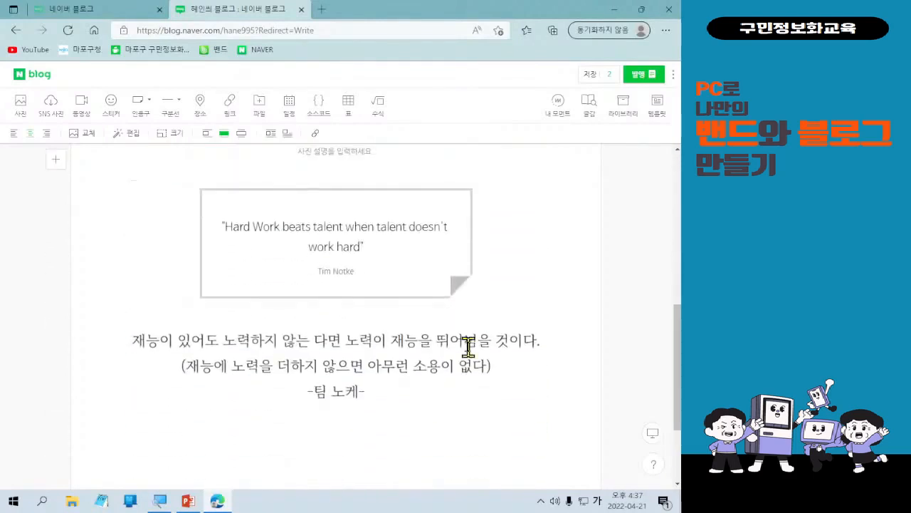
pyautogui.scroll(3, 470, 348)
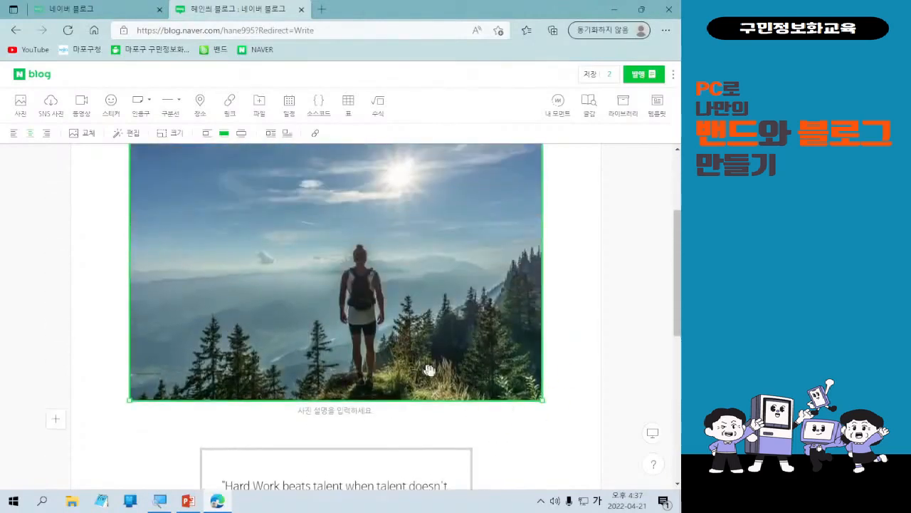
pyautogui.scroll(2, 544, 430)
pyautogui.scroll(-2, 553, 431)
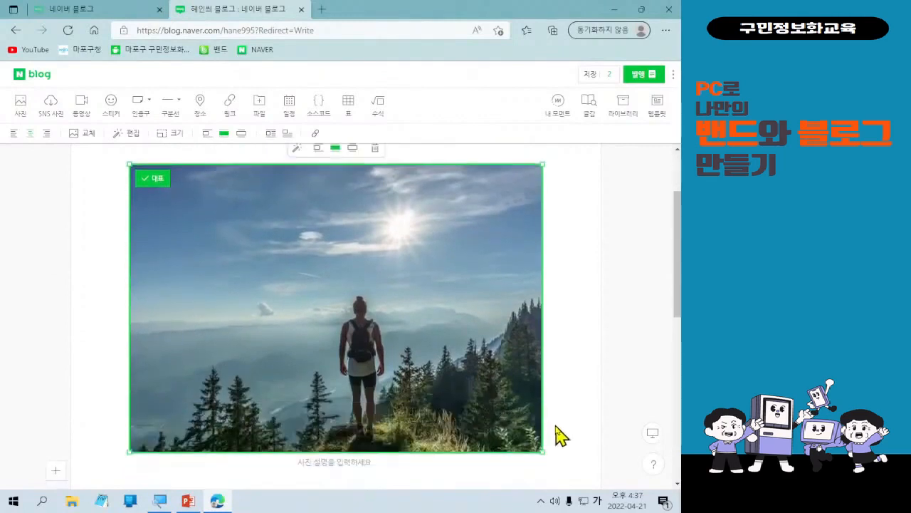
pyautogui.moveTo(397, 345); pyautogui.dragTo(362, 319)
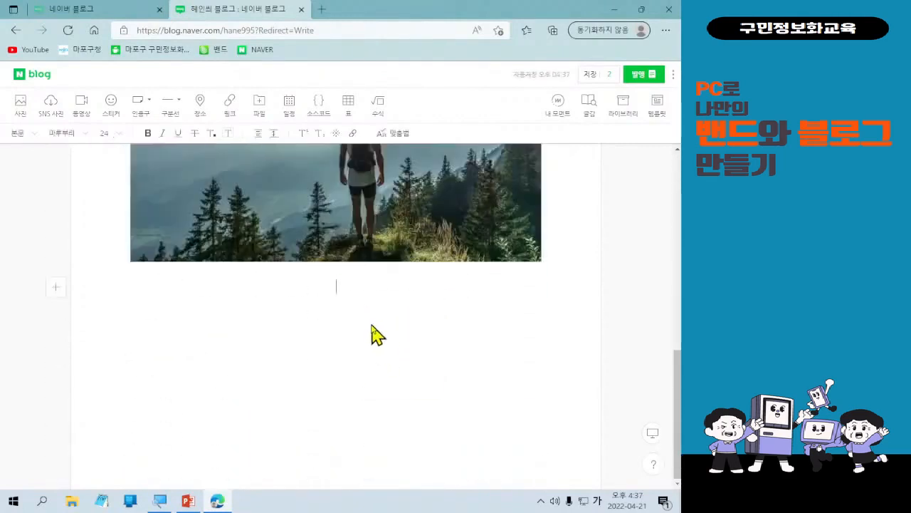
pyautogui.scroll(3, 372, 321)
pyautogui.scroll(3, 378, 338)
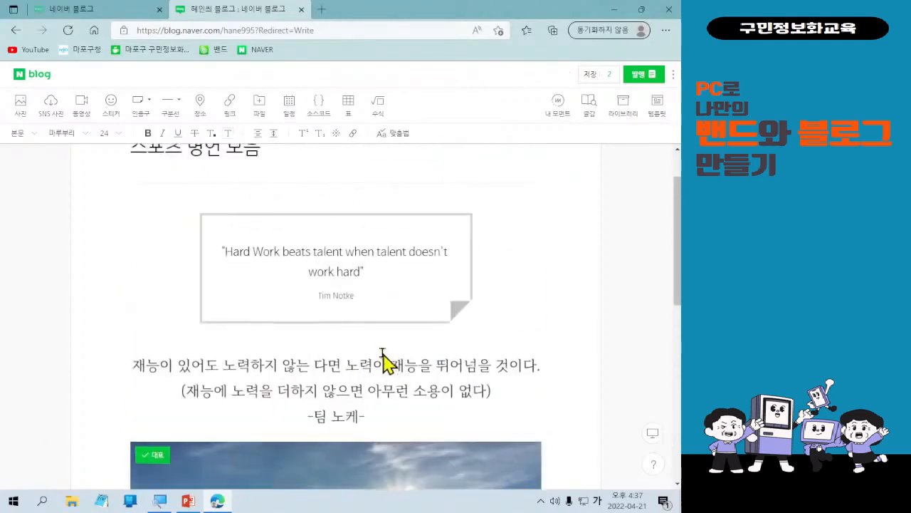
pyautogui.scroll(-1, 380, 358)
# Move the photo back up between the title and the quotation box.
pyautogui.moveTo(370, 409); pyautogui.dragTo(352, 267)
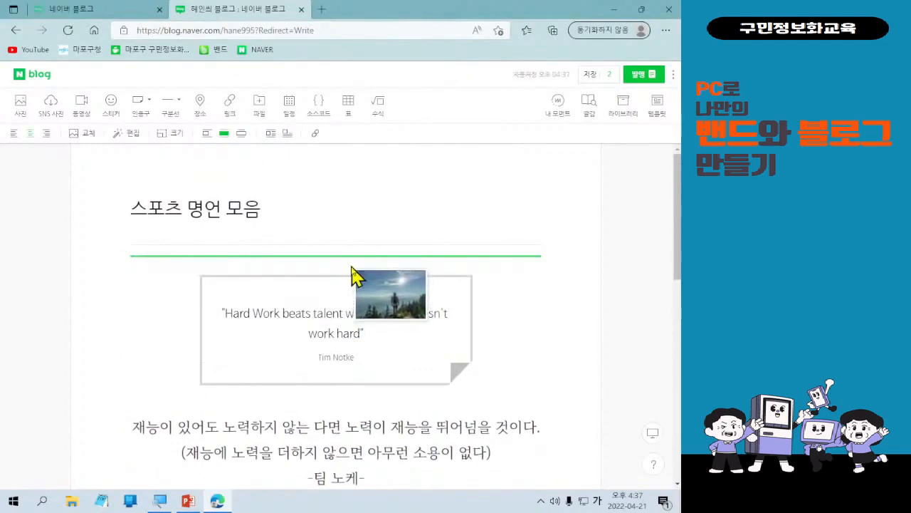
pyautogui.moveTo(351, 267); pyautogui.dragTo(353, 268)
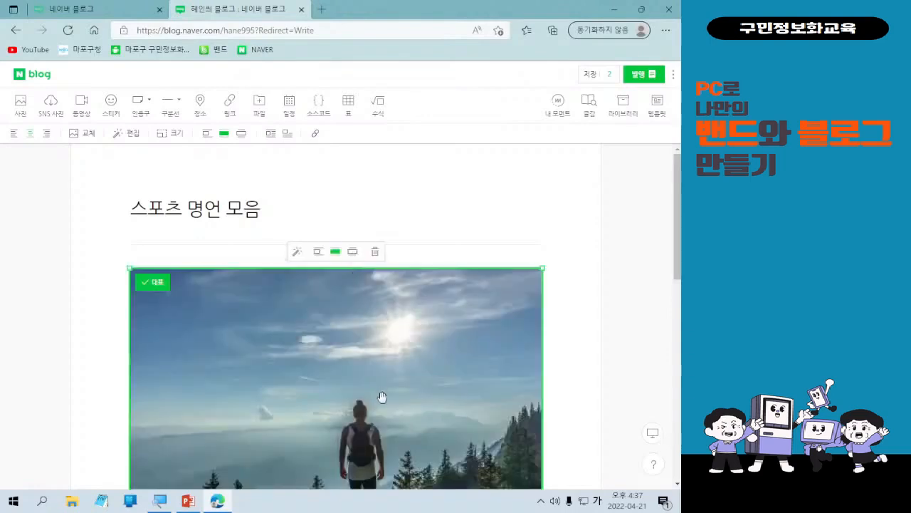
pyautogui.scroll(-2, 383, 397)
pyautogui.scroll(-2, 382, 391)
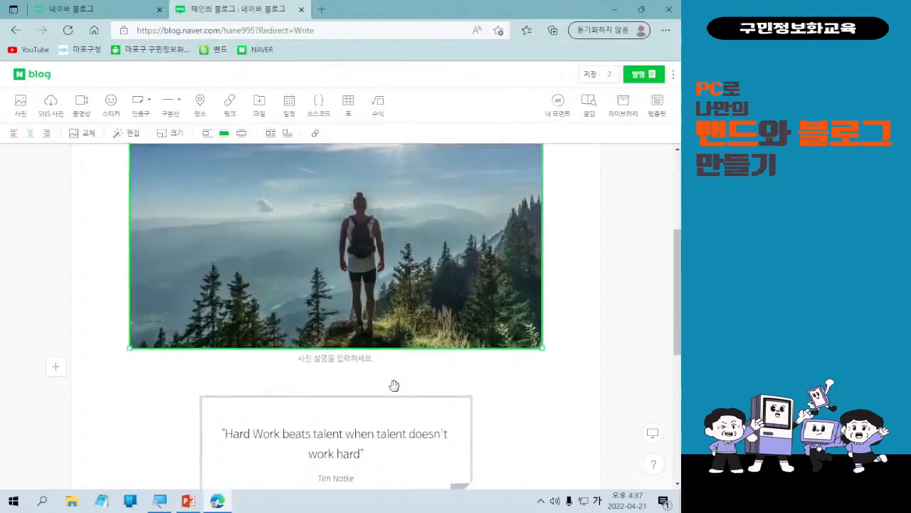
pyautogui.scroll(1, 394, 381)
pyautogui.scroll(1, 316, 346)
# Scroll through the post to review the photo's placement above the quotes.
pyautogui.scroll(-2, 315, 346)
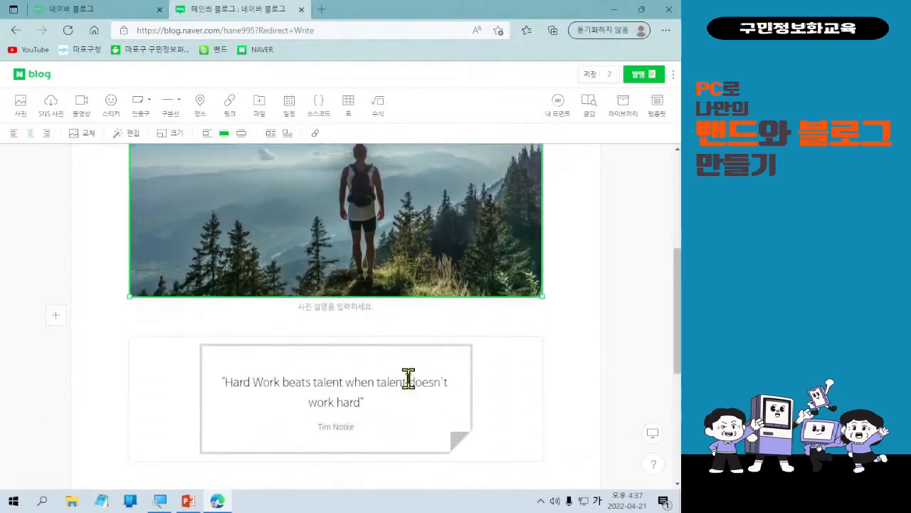
pyautogui.scroll(-1, 409, 380)
pyautogui.scroll(-2, 408, 380)
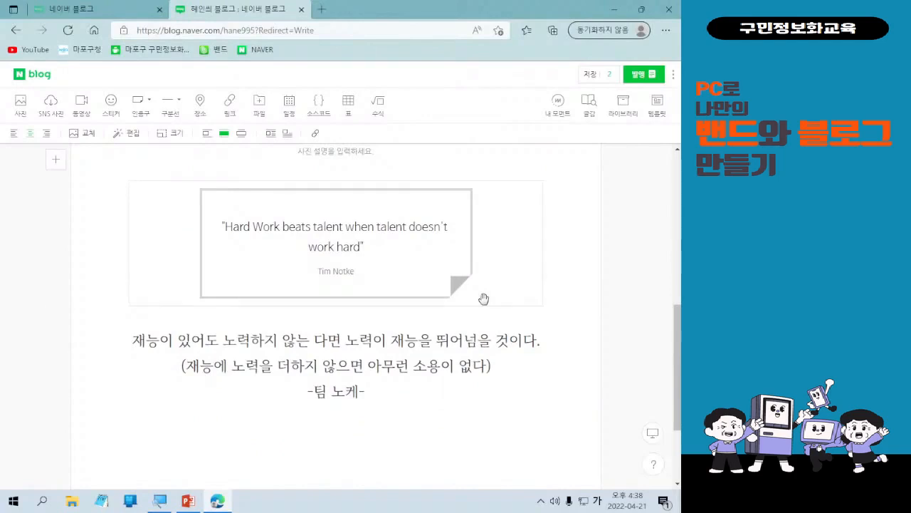
pyautogui.scroll(3, 484, 298)
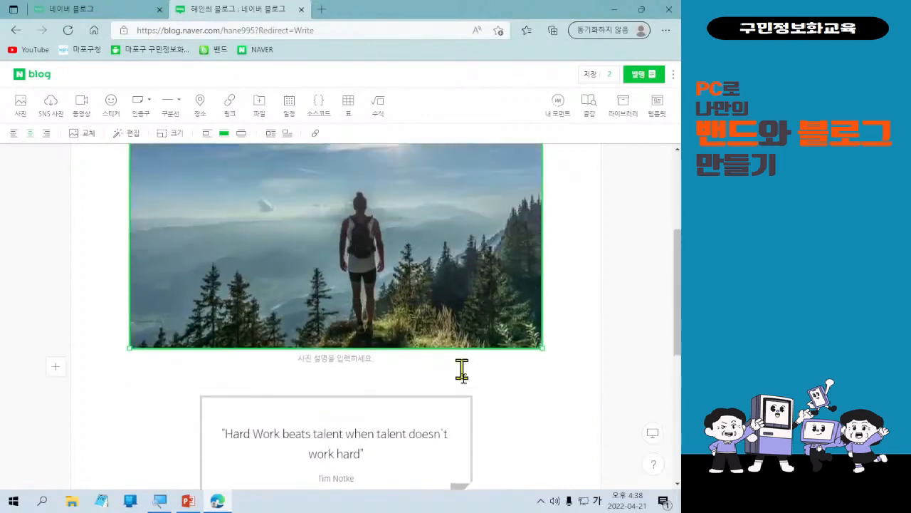
pyautogui.scroll(-2, 462, 369)
pyautogui.scroll(4, 462, 388)
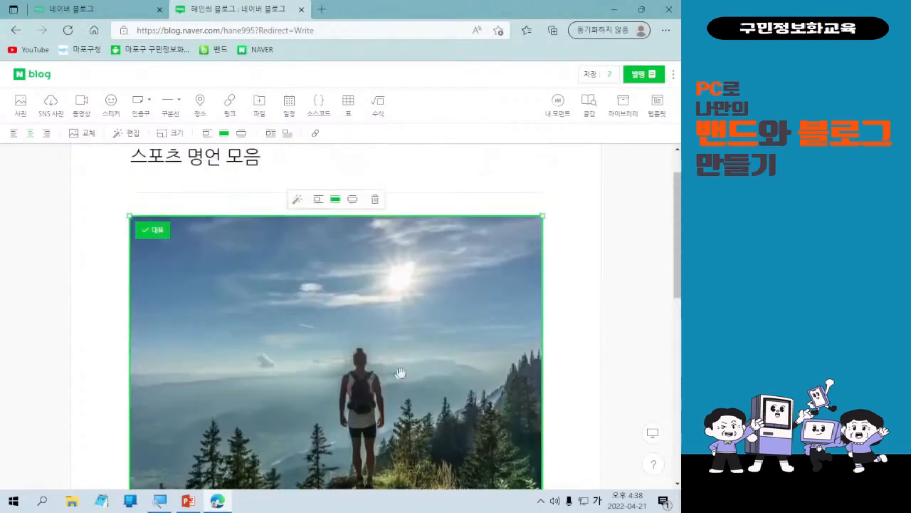
pyautogui.scroll(-1, 375, 358)
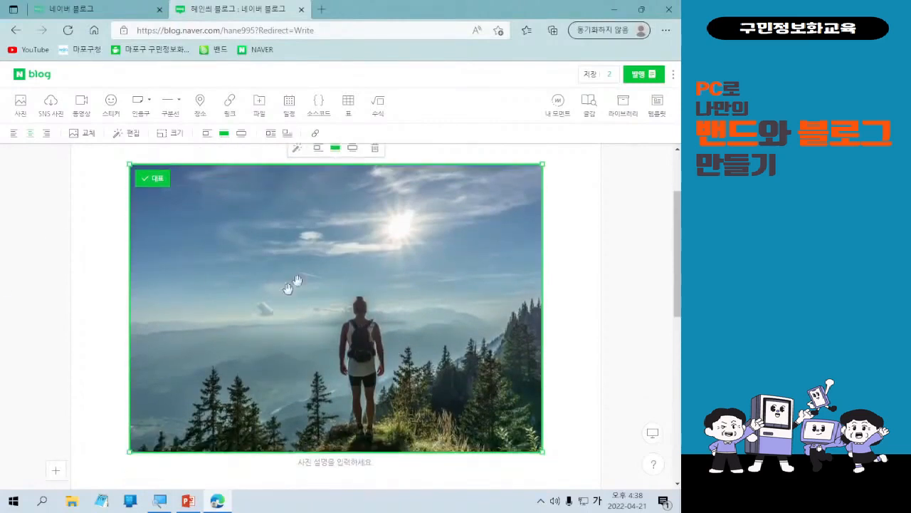
pyautogui.scroll(1, 413, 341)
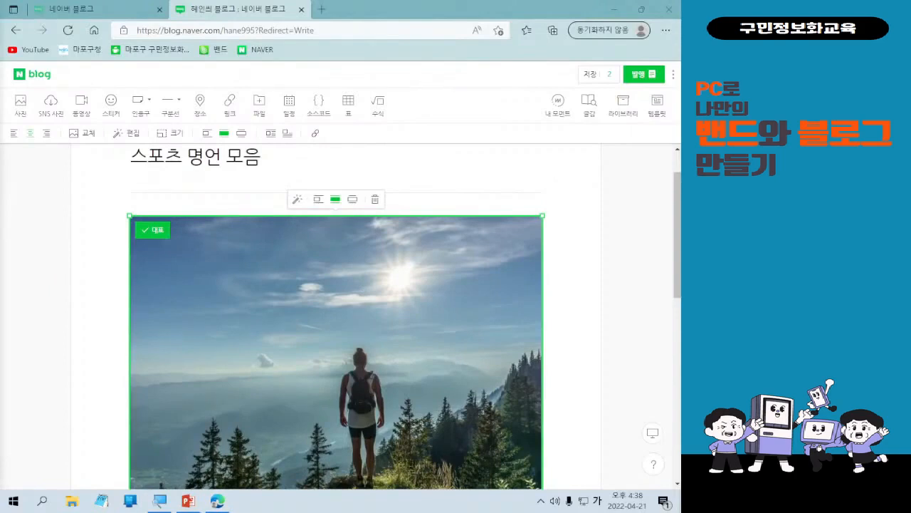
# Open the photo editor for the selected photo.
pyautogui.press('ctrl')
pyautogui.press('ctrl')
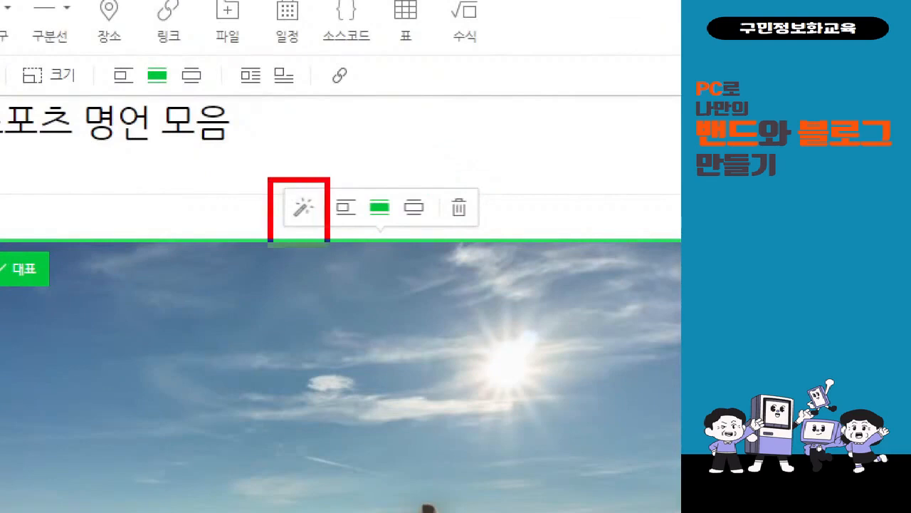
pyautogui.moveTo(285, 147); pyautogui.dragTo(348, 120)
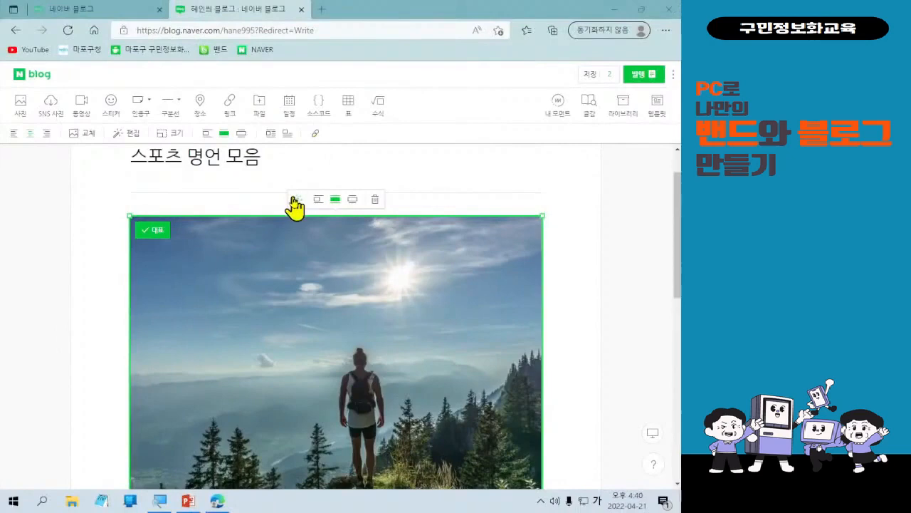
pyautogui.click(293, 201)
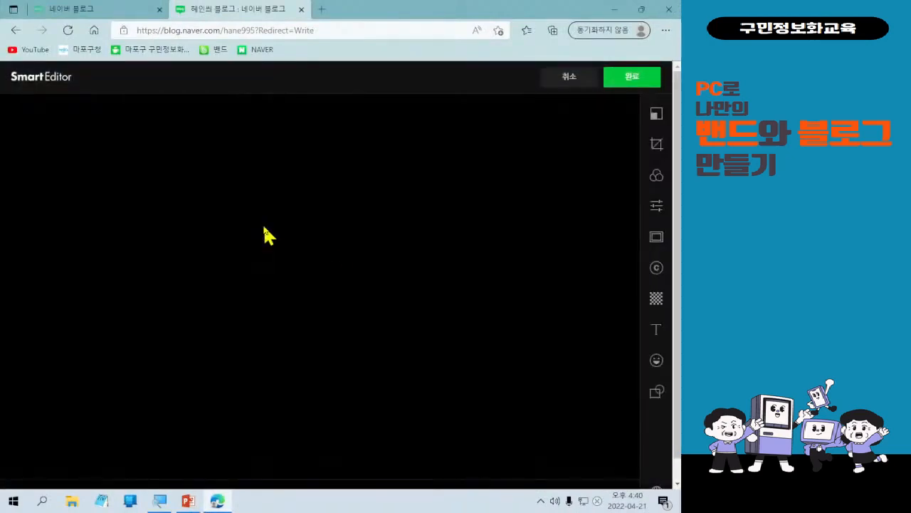
pyautogui.hotkey('ctrl', 'l')
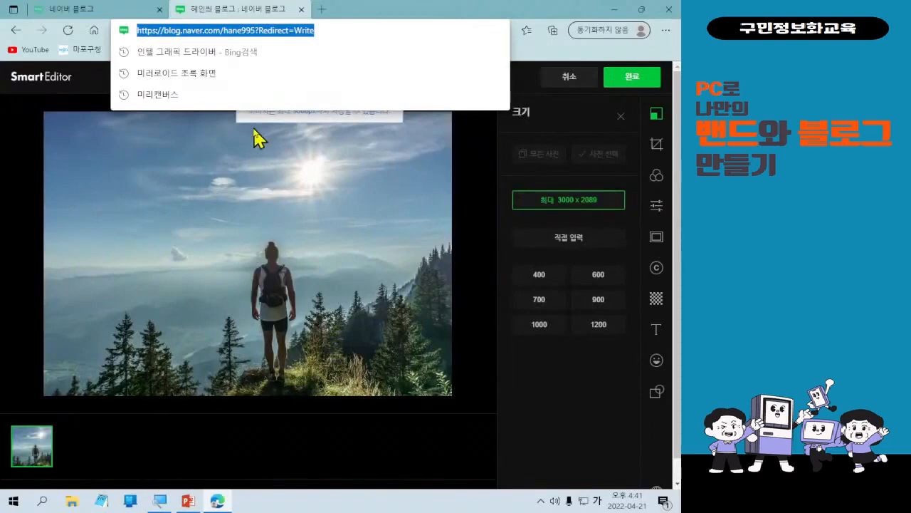
pyautogui.click(264, 29)
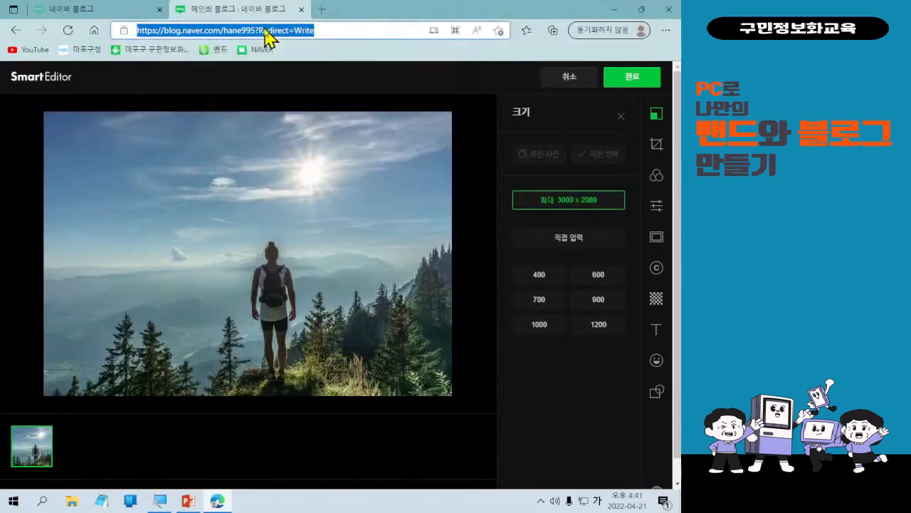
pyautogui.click(275, 86)
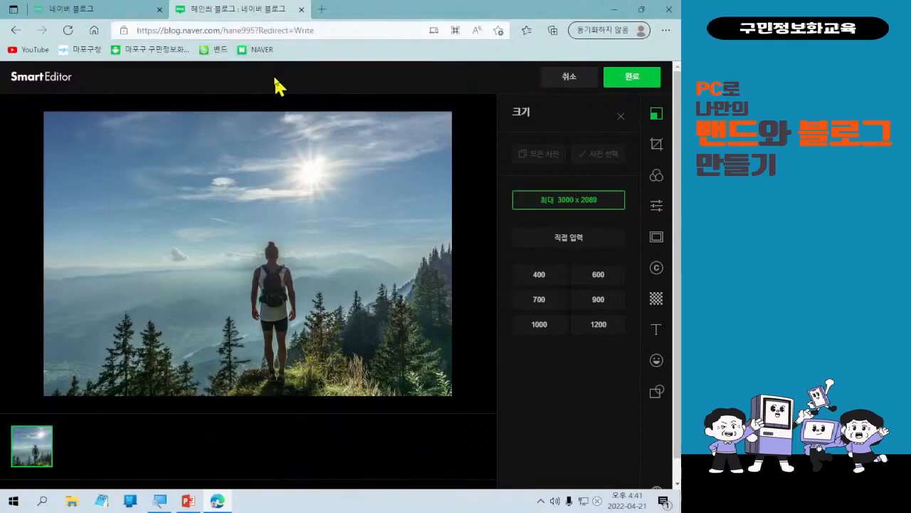
pyautogui.hotkey('alt', 'f')
pyautogui.press('Escape')
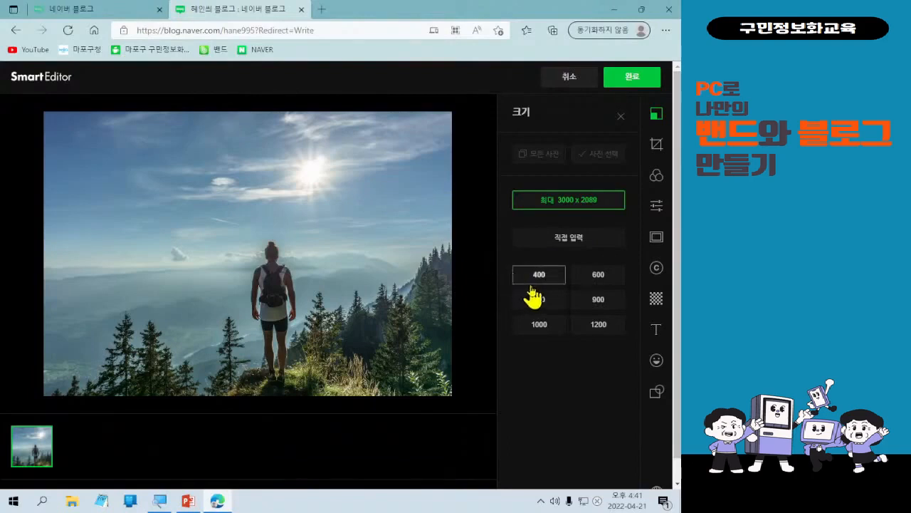
# Resize the photo to 700 and apply the Bright filter in the photo editor.
pyautogui.click(583, 307)
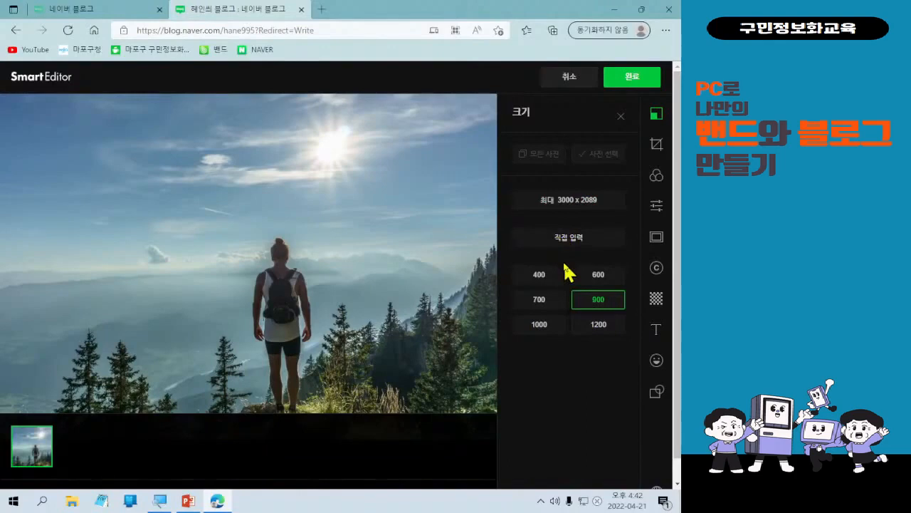
pyautogui.click(555, 302)
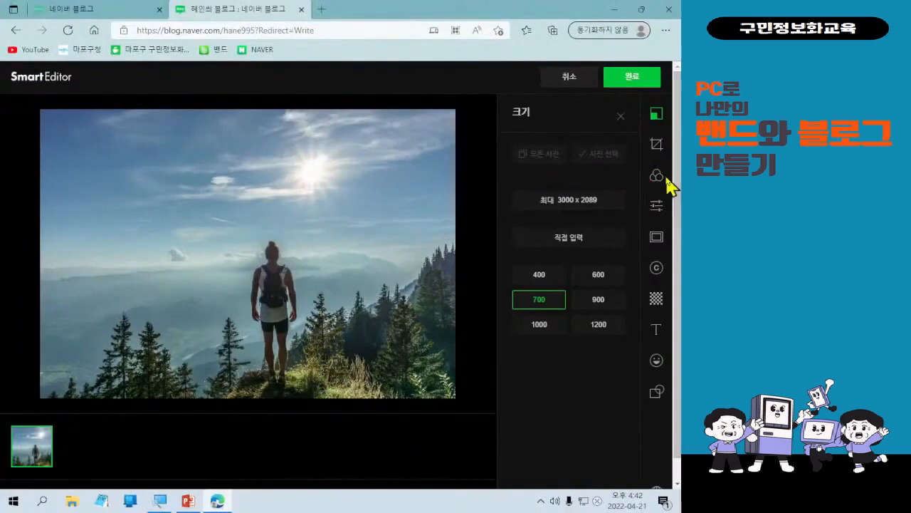
pyautogui.click(661, 179)
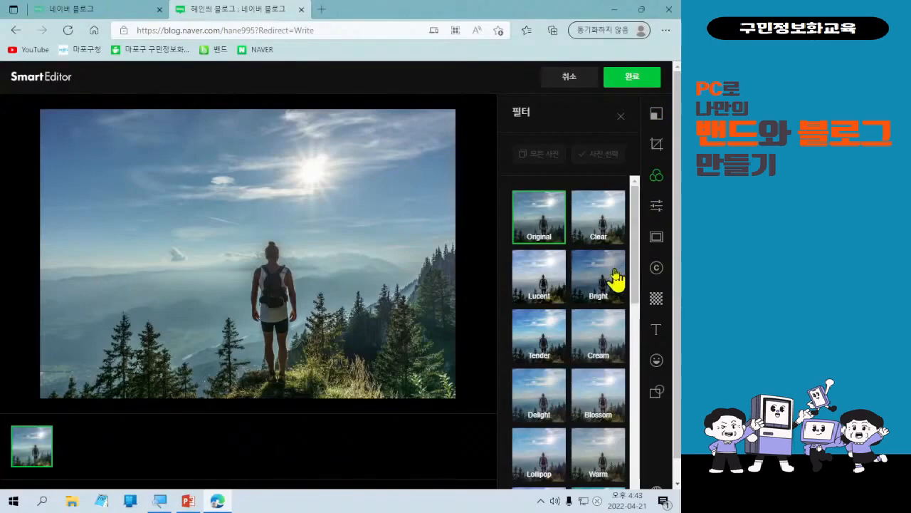
pyautogui.click(616, 279)
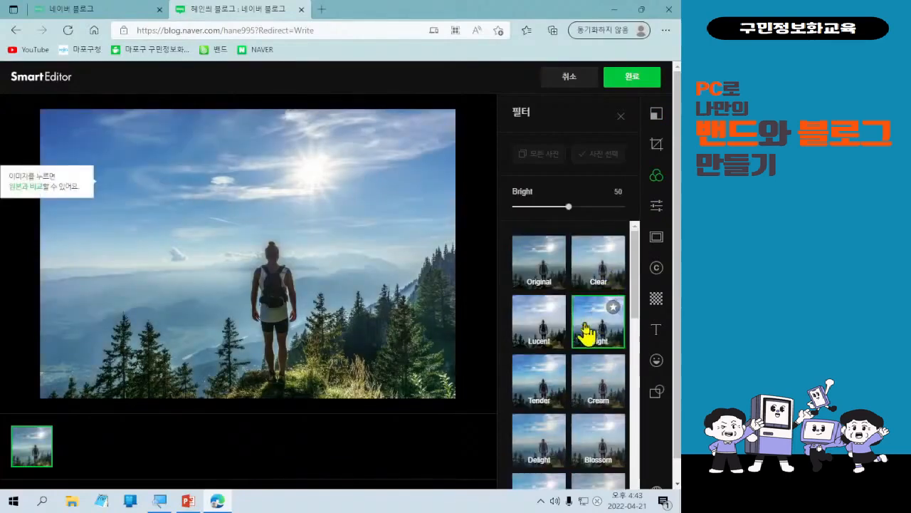
# Preview the Tender, Cool, Cobalt, Vintage and Classic filters on the photo.
pyautogui.click(557, 385)
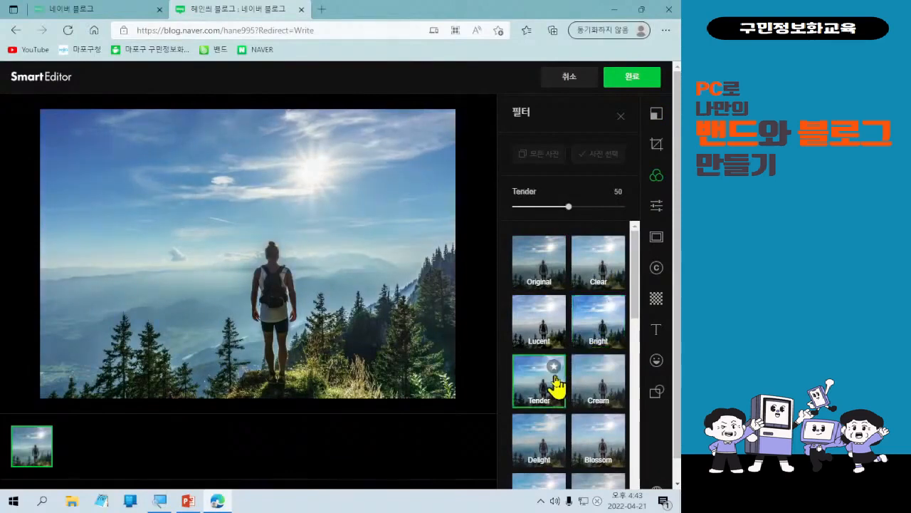
pyautogui.scroll(-1, 594, 398)
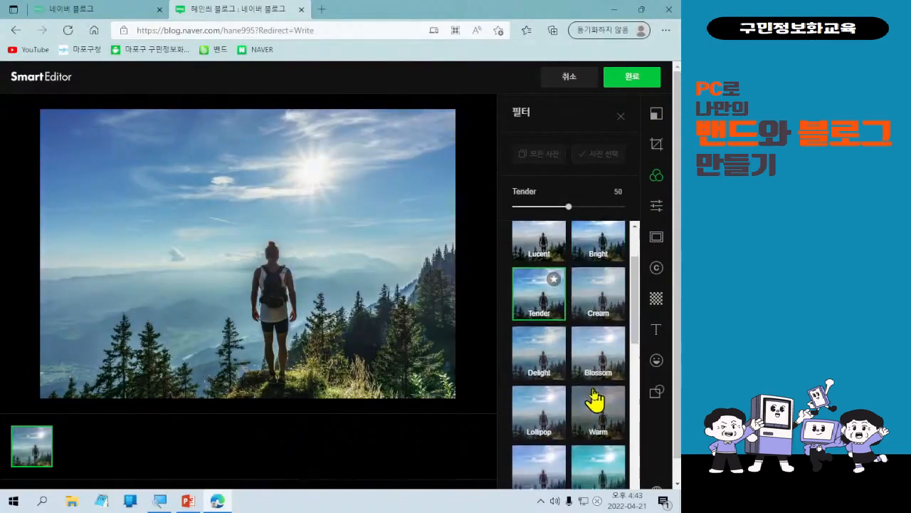
pyautogui.scroll(-1, 594, 397)
pyautogui.click(540, 443)
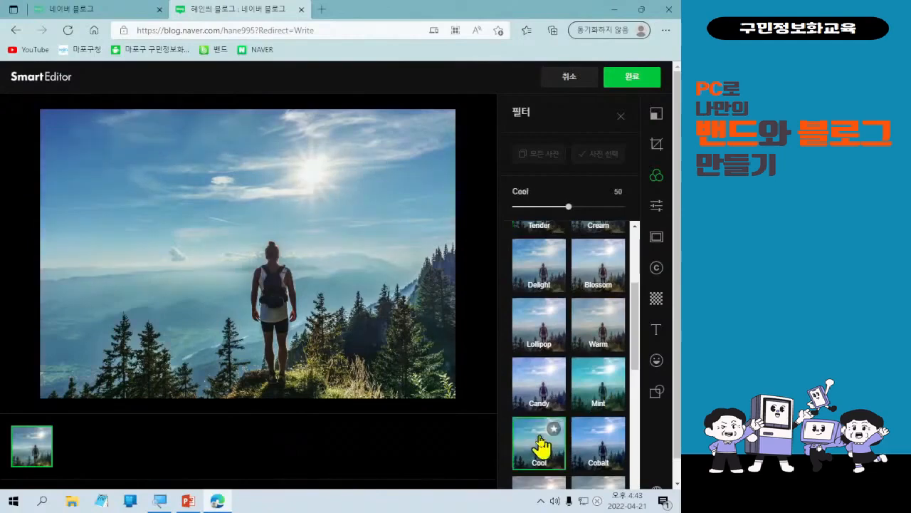
pyautogui.click(584, 450)
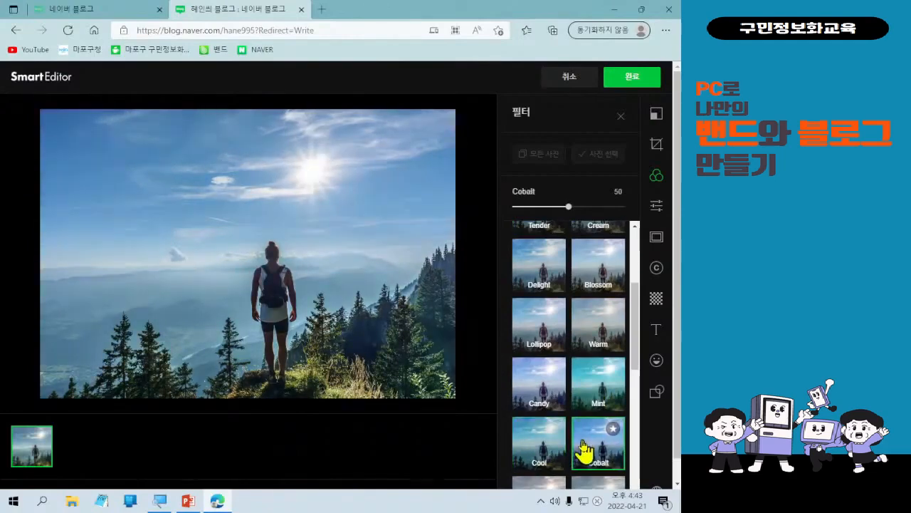
pyautogui.scroll(-1, 582, 450)
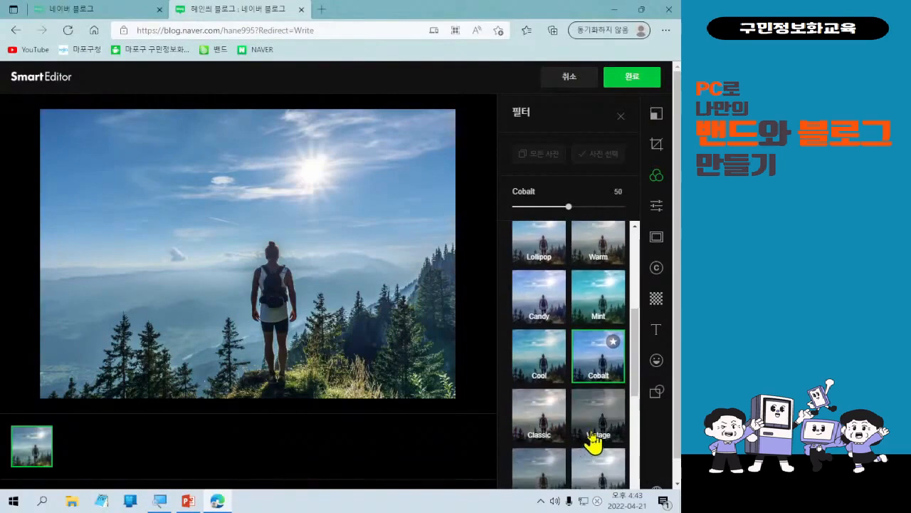
pyautogui.click(594, 440)
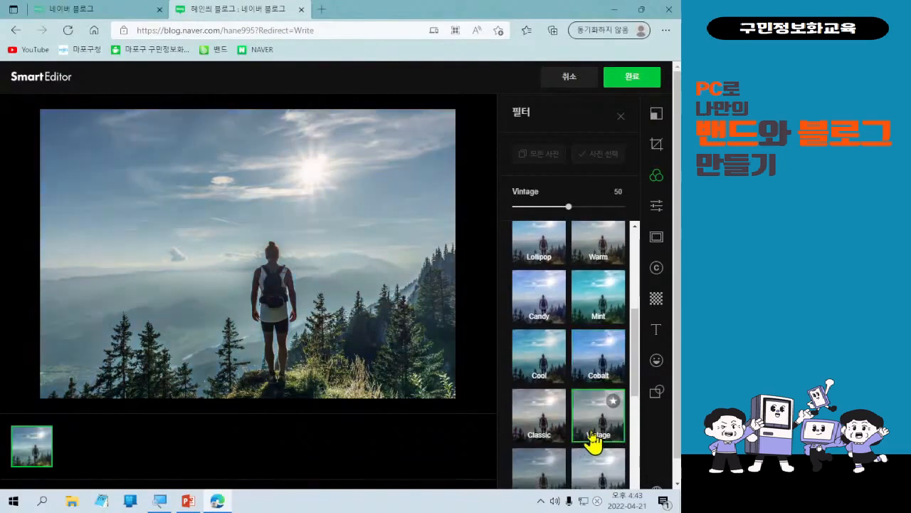
pyautogui.click(543, 428)
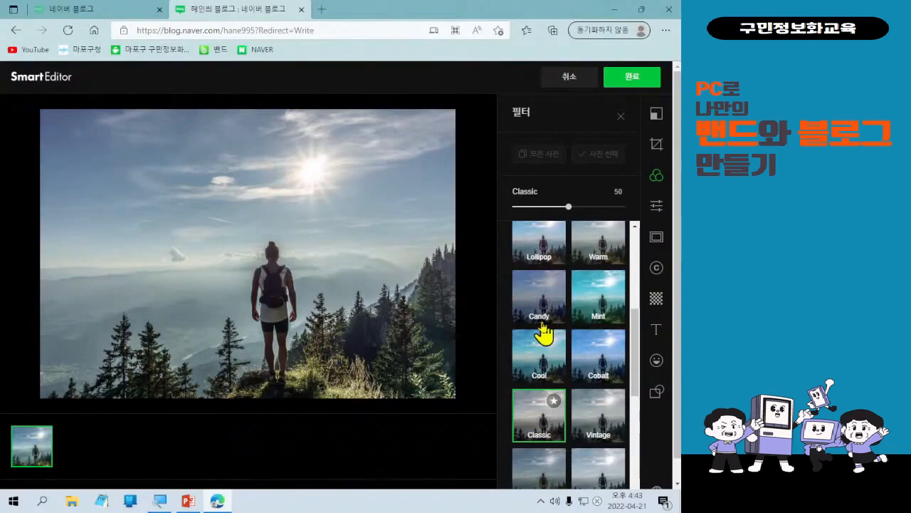
# Reapply the Tender filter and set its strength to 78.
pyautogui.scroll(1, 539, 358)
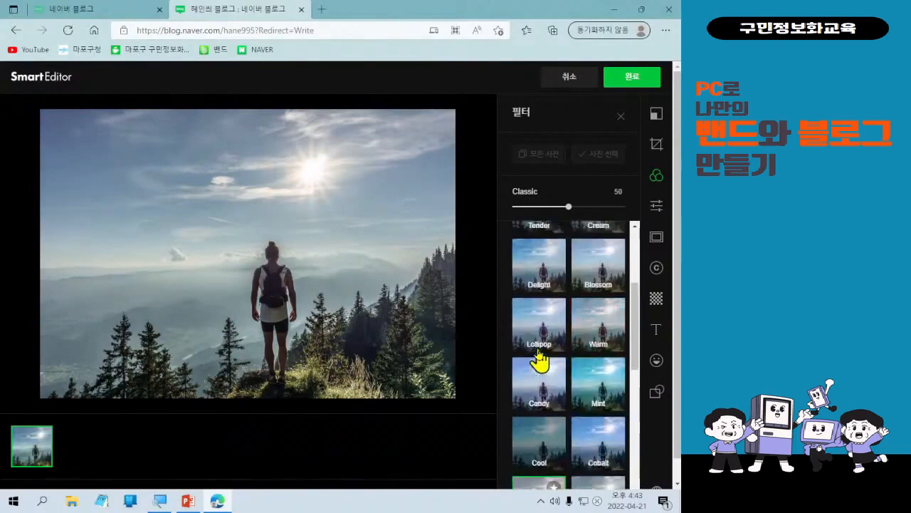
pyautogui.scroll(1, 539, 358)
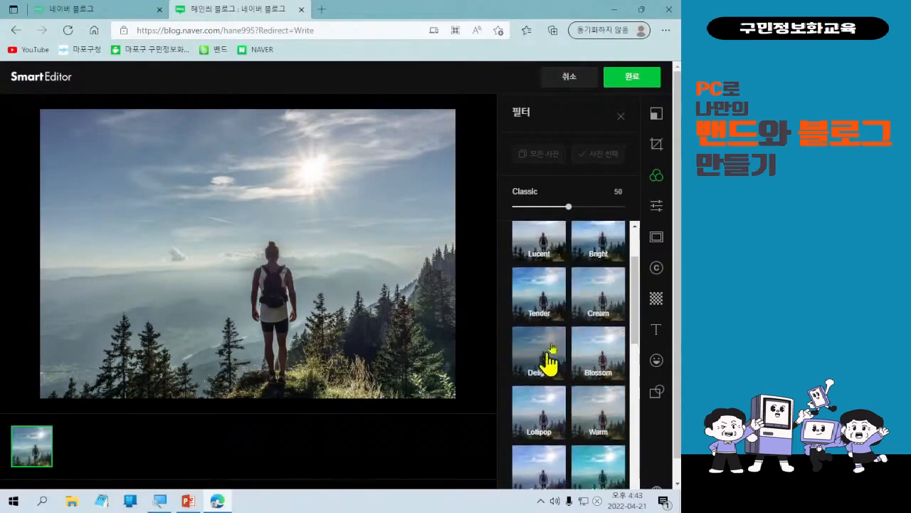
pyautogui.click(553, 287)
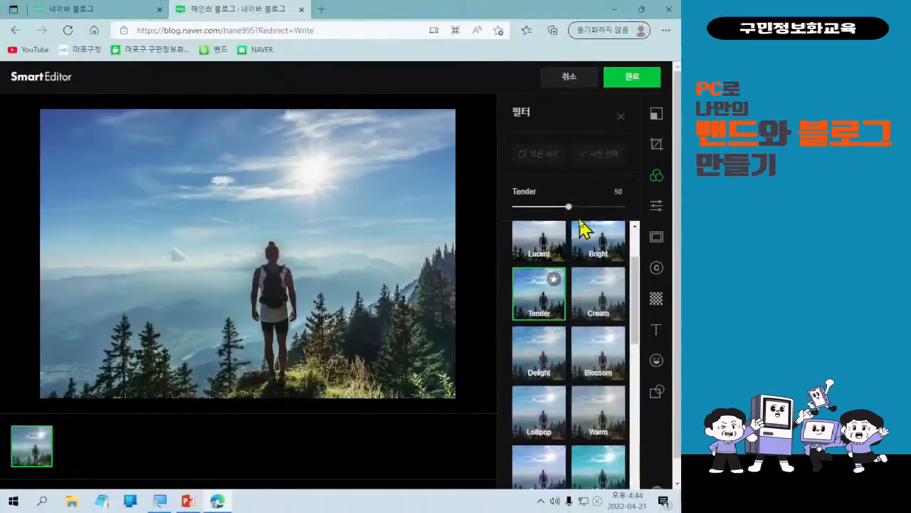
pyautogui.moveTo(569, 208); pyautogui.dragTo(600, 208)
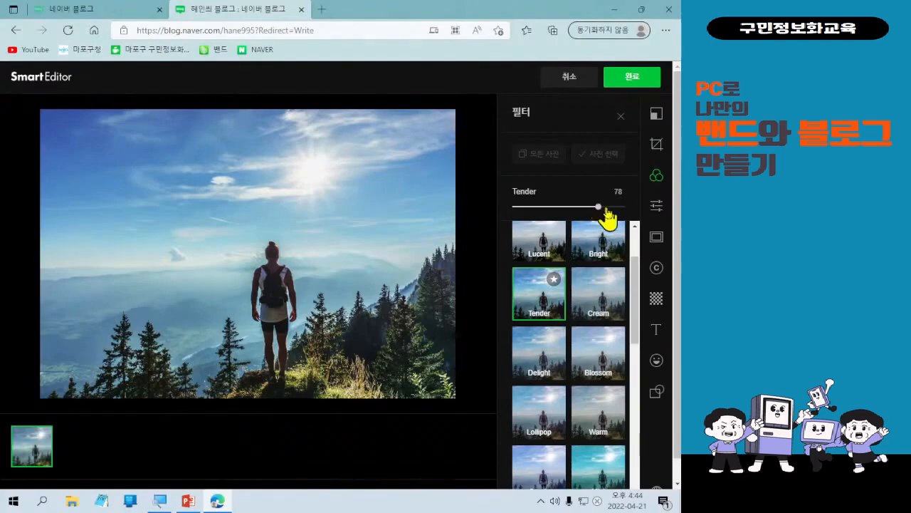
# Open the photo editor's text tools and expand the full list of artotype designs.
pyautogui.click(657, 242)
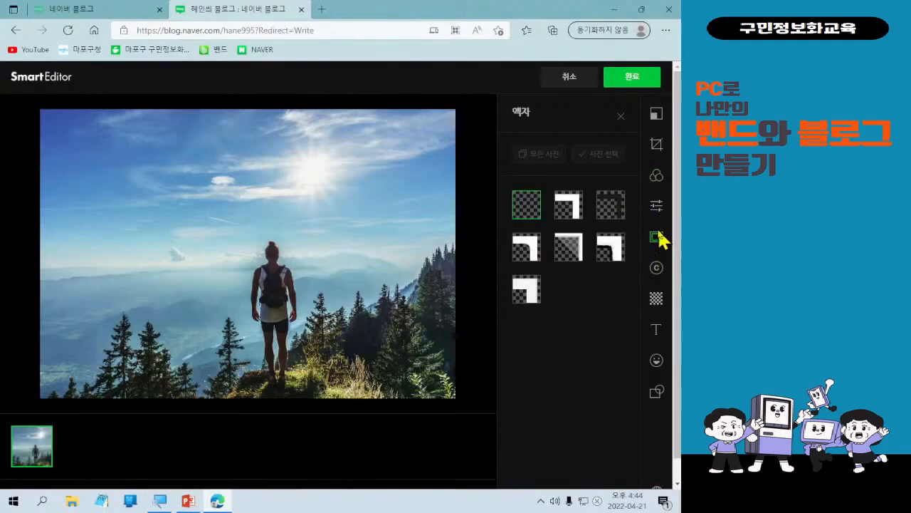
pyautogui.hotkey('ctrl', 'l')
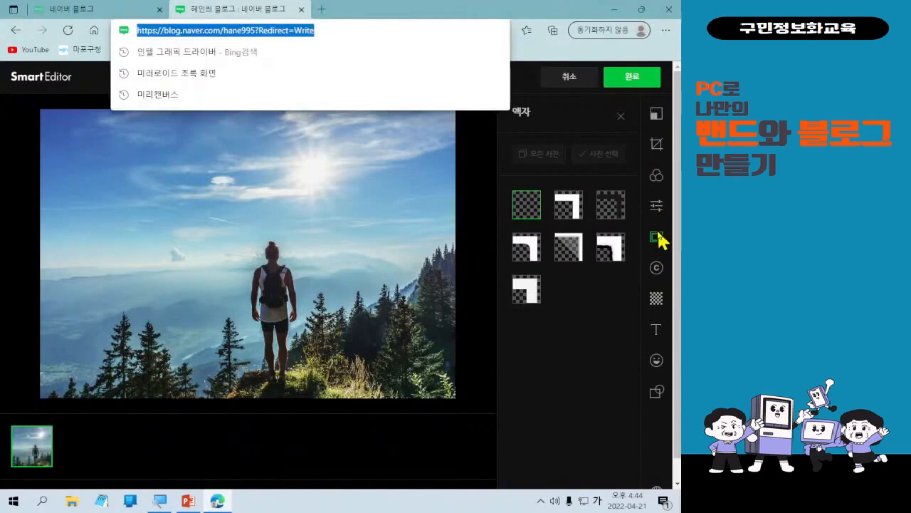
pyautogui.click(658, 332)
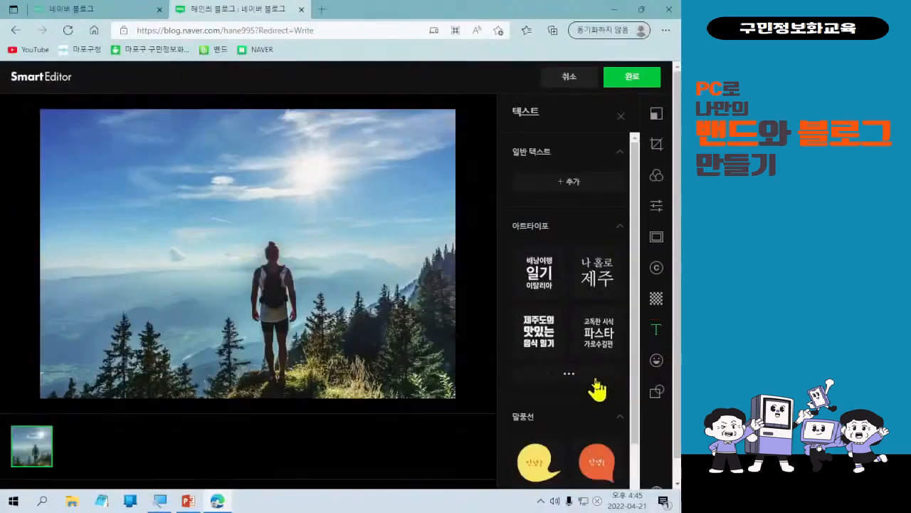
pyautogui.scroll(-1, 597, 384)
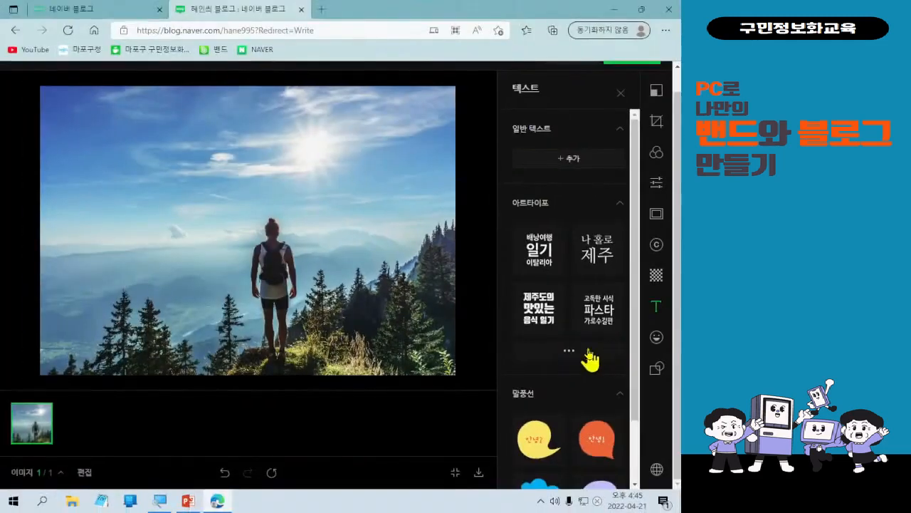
pyautogui.click(547, 390)
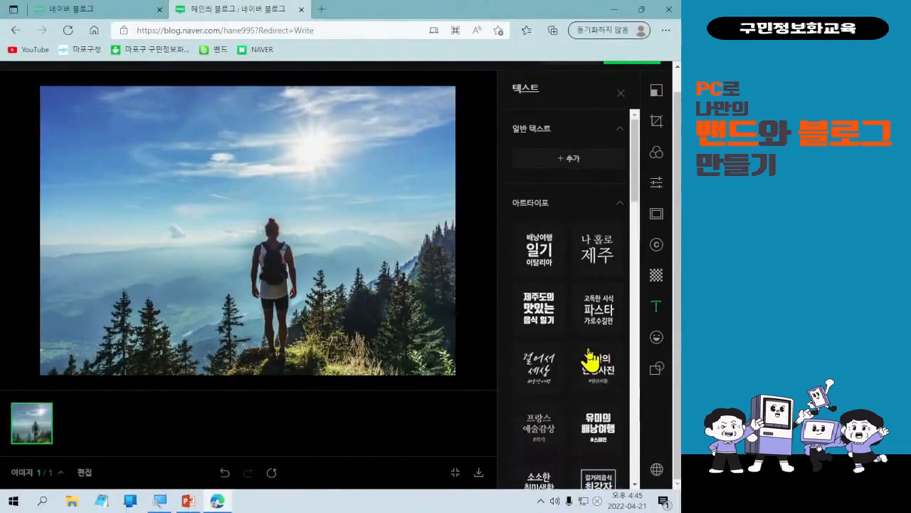
pyautogui.scroll(-1, 590, 361)
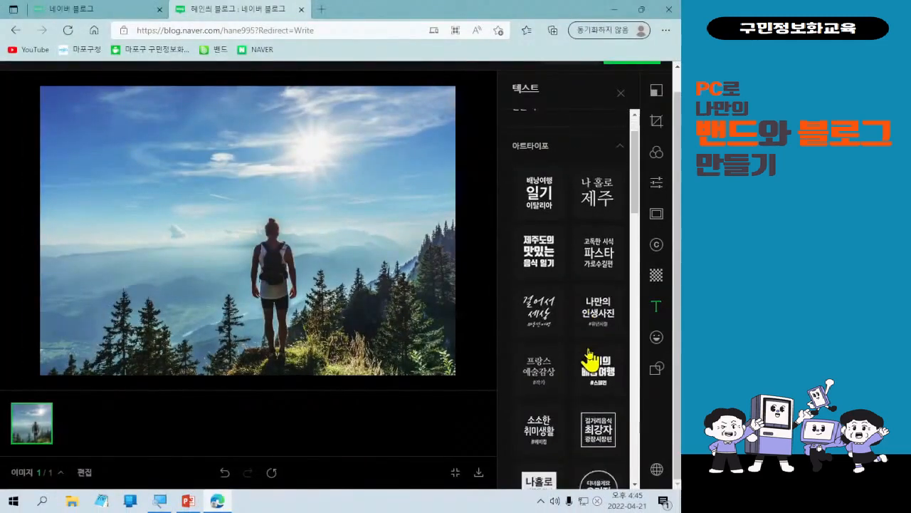
pyautogui.scroll(-1, 590, 361)
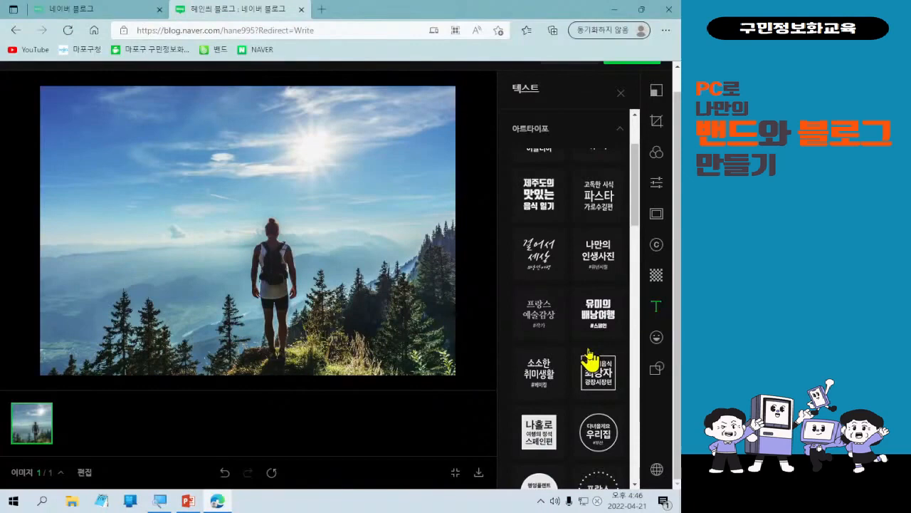
pyautogui.scroll(-3, 590, 360)
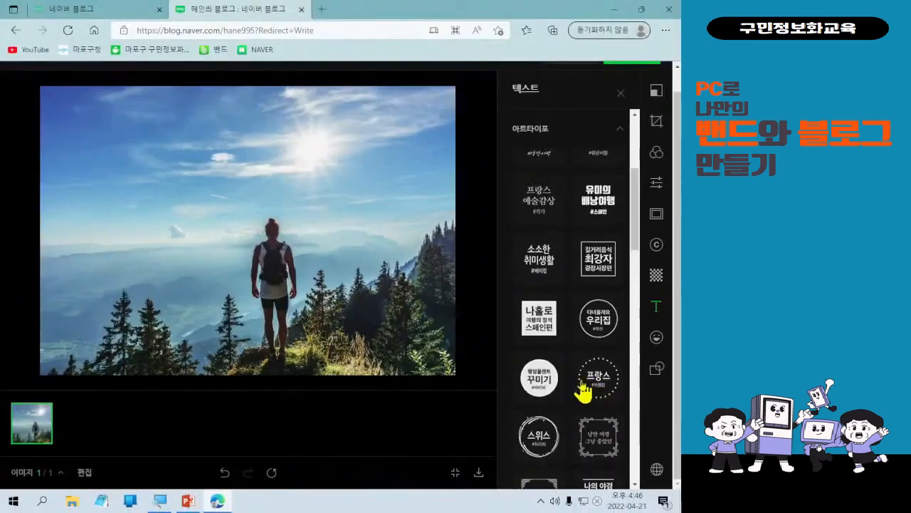
pyautogui.click(563, 388)
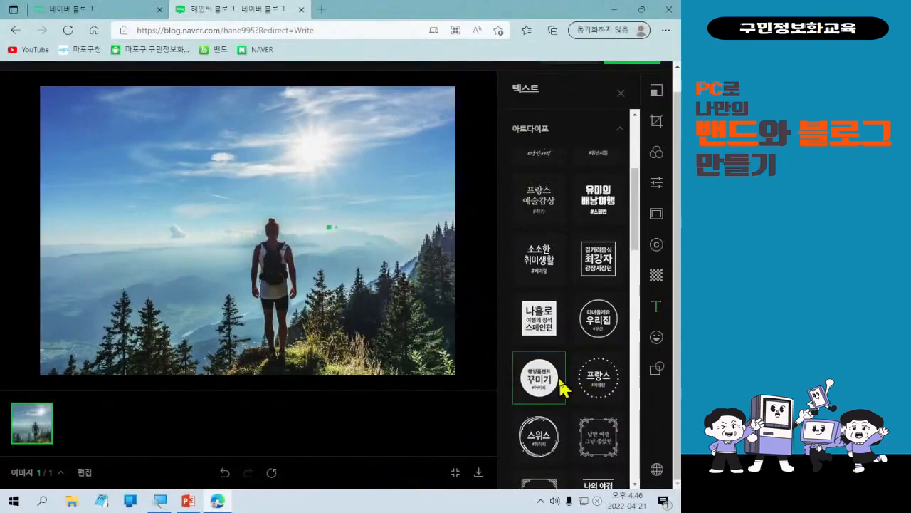
pyautogui.click(432, 309)
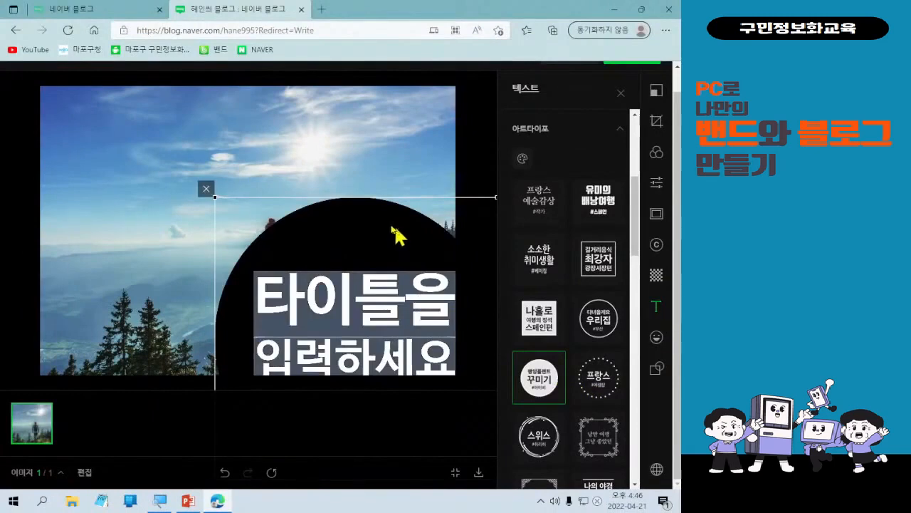
pyautogui.moveTo(396, 228); pyautogui.dragTo(294, 139)
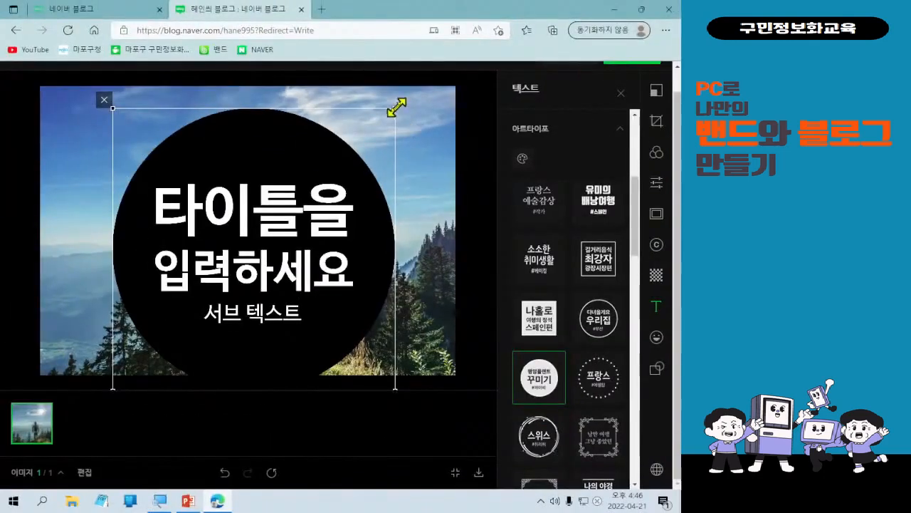
pyautogui.moveTo(393, 107); pyautogui.dragTo(253, 249)
pyautogui.doubleClick(232, 315)
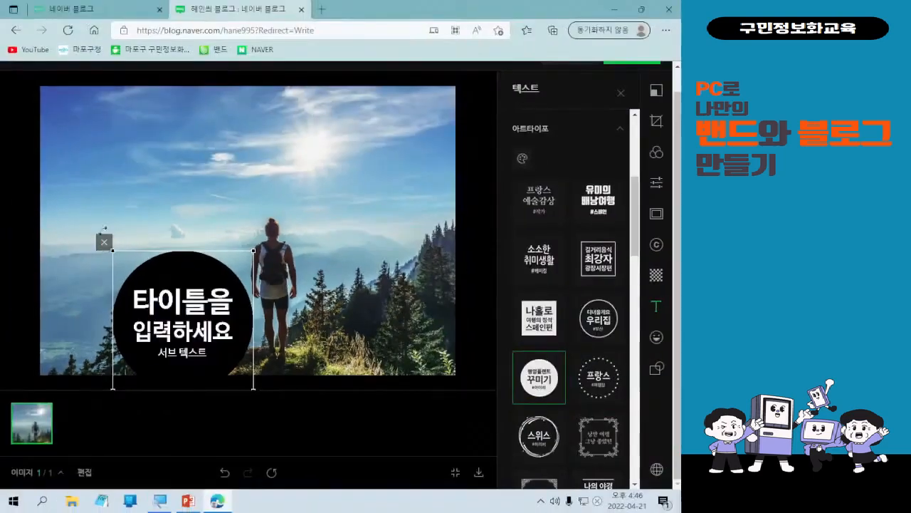
pyautogui.click(75, 163)
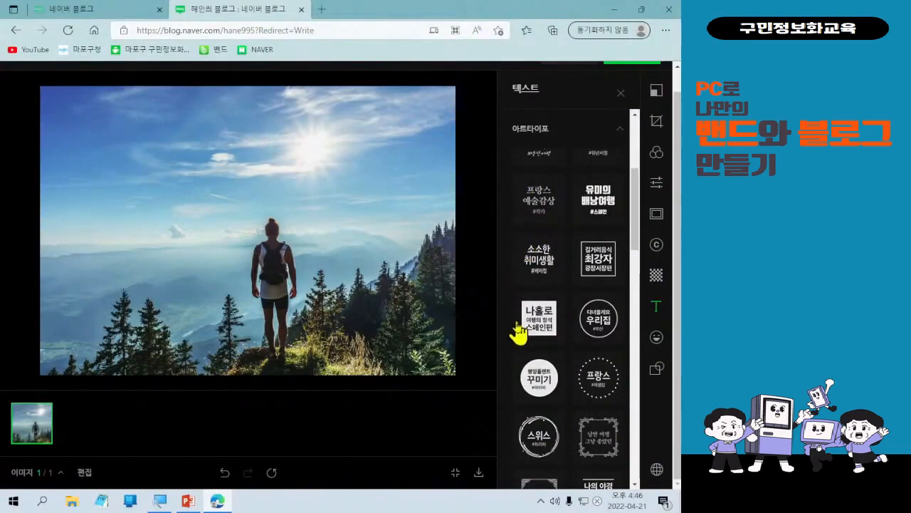
# Add the ornate framed artotype and shrink it into the photo's upper-left corner.
pyautogui.scroll(-1, 553, 379)
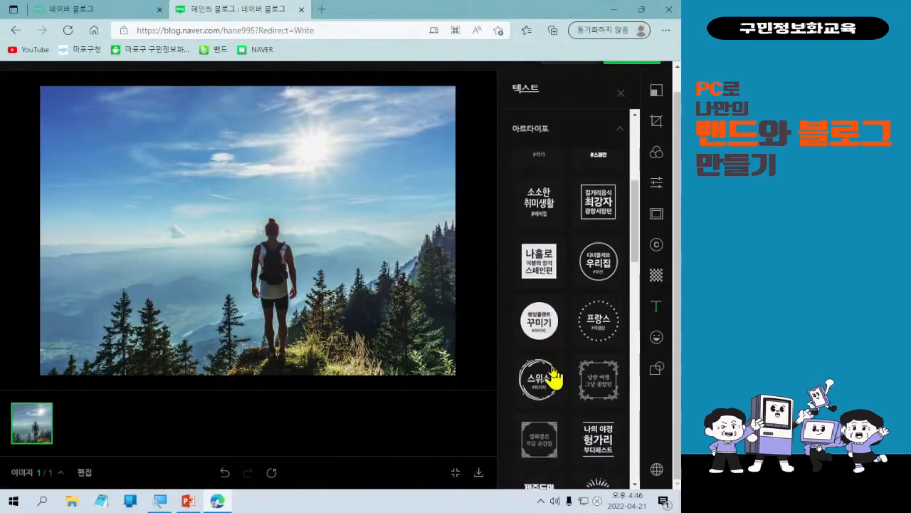
pyautogui.scroll(-1, 553, 379)
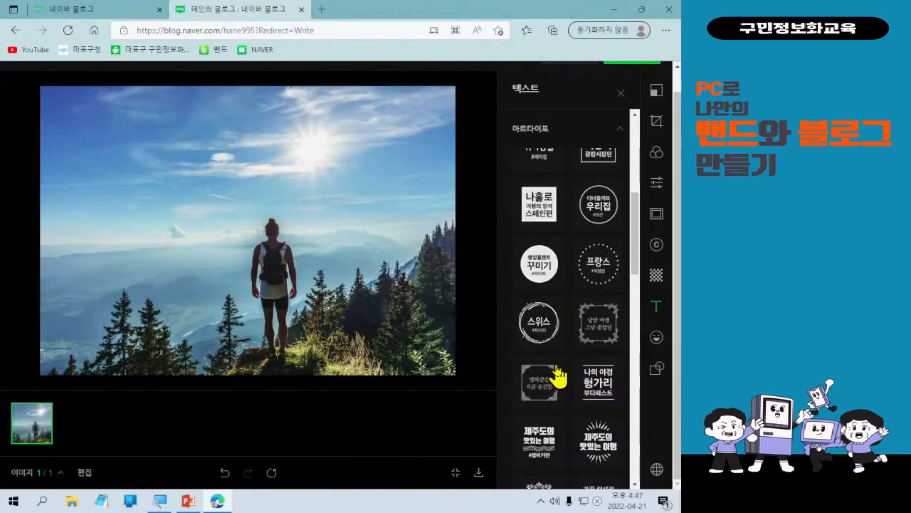
pyautogui.scroll(-1, 557, 377)
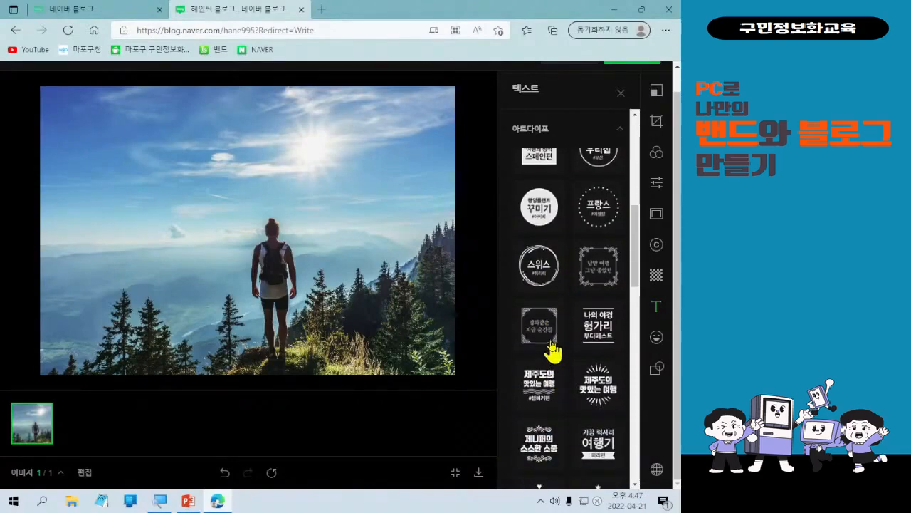
pyautogui.click(553, 349)
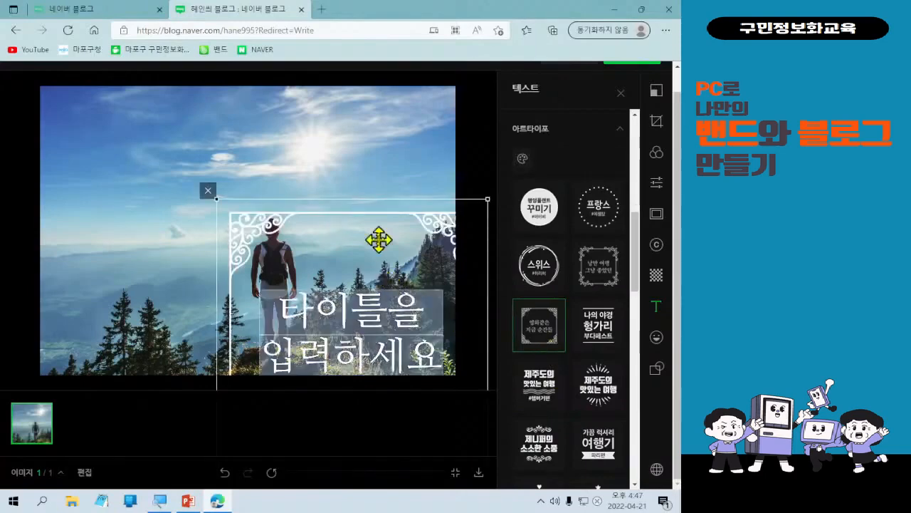
pyautogui.moveTo(377, 237); pyautogui.dragTo(240, 142)
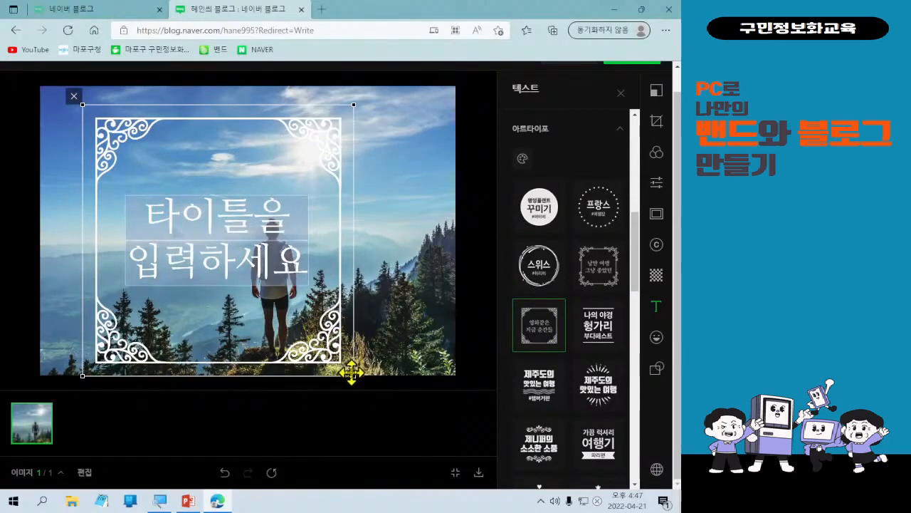
pyautogui.moveTo(353, 377); pyautogui.dragTo(181, 203)
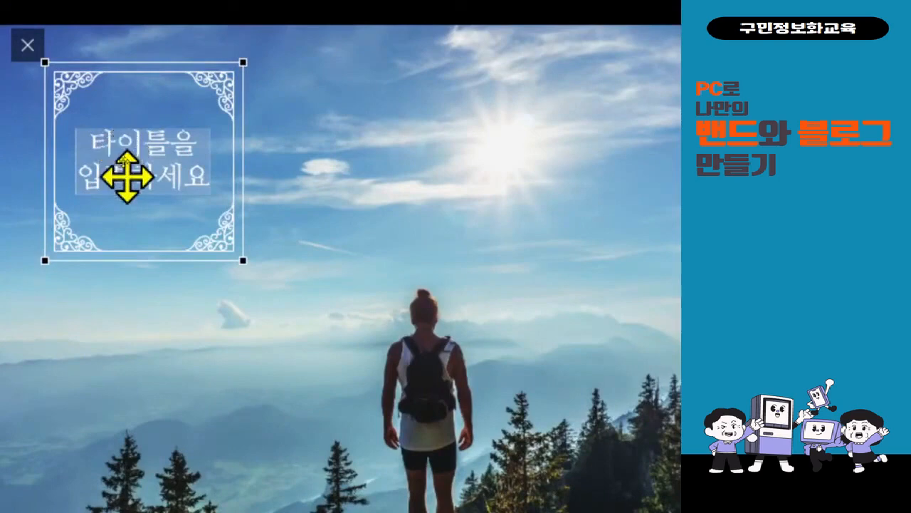
pyautogui.click(123, 229)
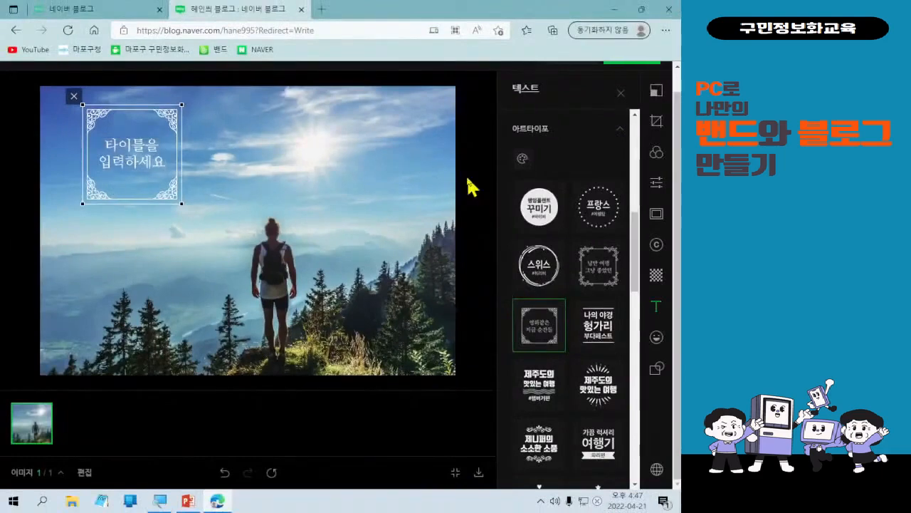
# Replace the artotype's placeholder title with 하루에 명언 하나.
pyautogui.doubleClick(142, 159)
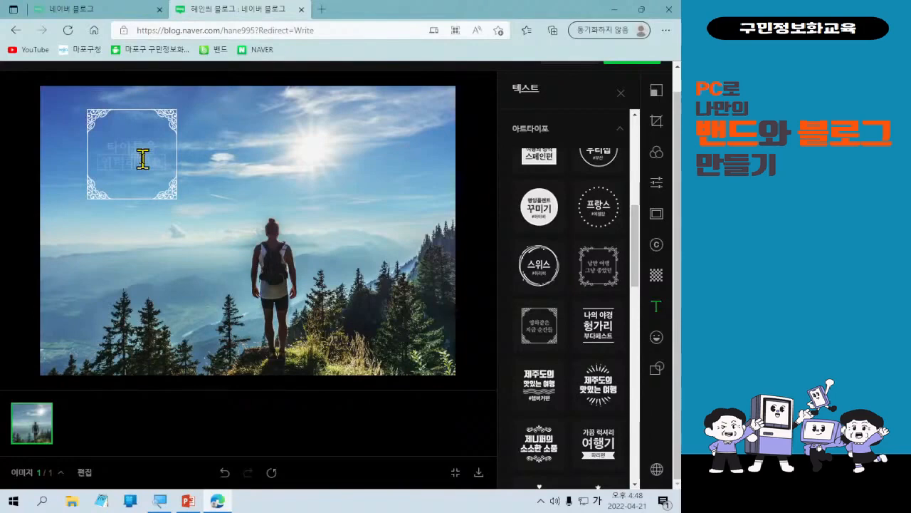
pyautogui.press('Hangul')
pyautogui.write('skghsw')
pyautogui.press('BackSpace')
pyautogui.press('BackSpace')
pyautogui.press('BackSpace')
pyautogui.press('BackSpace')
pyautogui.press('BackSpace')
pyautogui.press('Hangul')
pyautogui.write('하루')
pyautogui.press('BackSpace')
pyautogui.press('BackSpace')
pyautogui.write('명언 하나')
pyautogui.click(130, 147)
pyautogui.write('하루에')
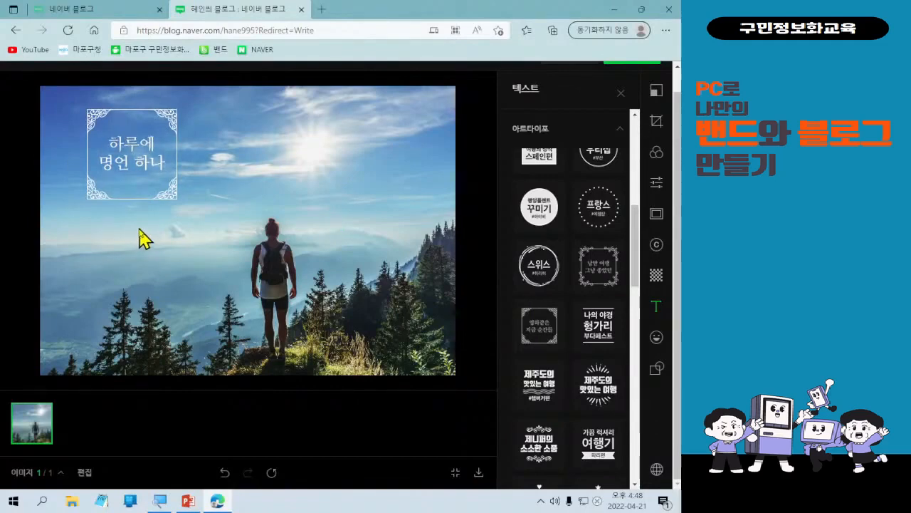
# Shrink the titled artotype further into the photo's top-left corner.
pyautogui.click(163, 198)
pyautogui.moveTo(163, 198); pyautogui.dragTo(104, 149)
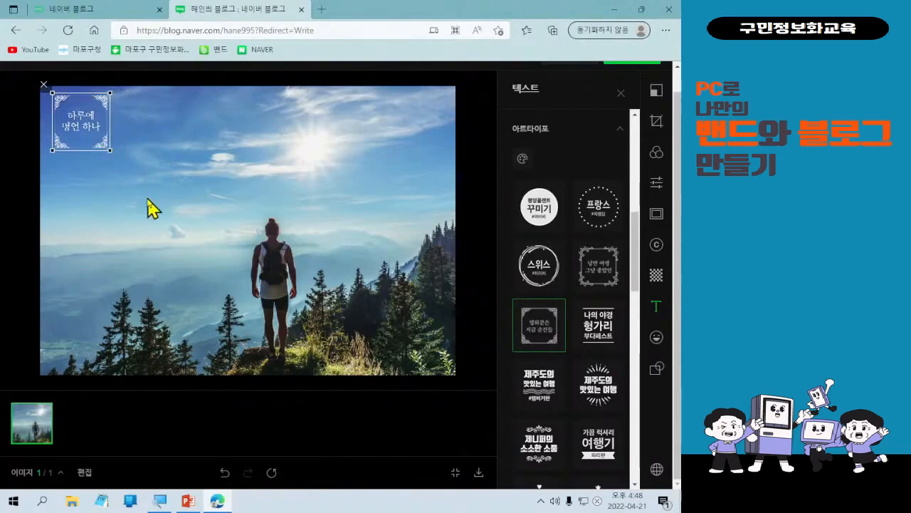
pyautogui.click(145, 221)
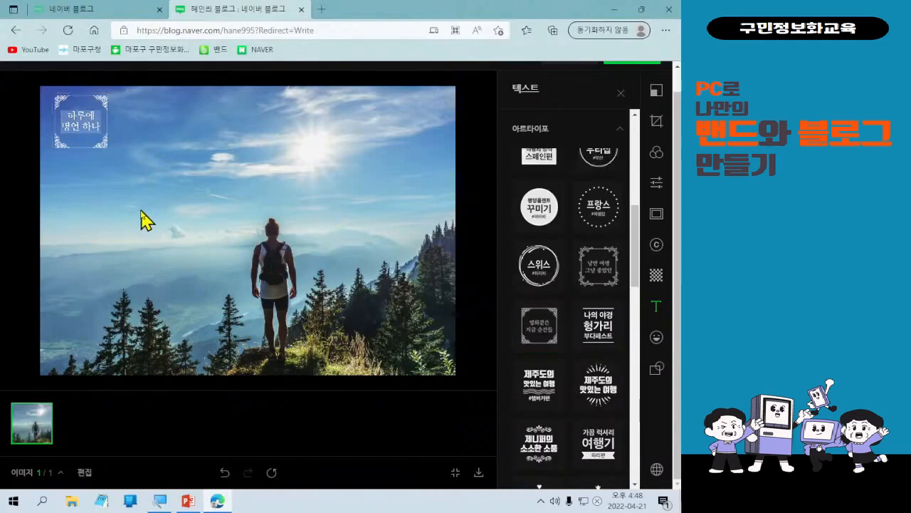
# Nudge the artotype slightly further toward the photo's top-left corner.
pyautogui.click(100, 134)
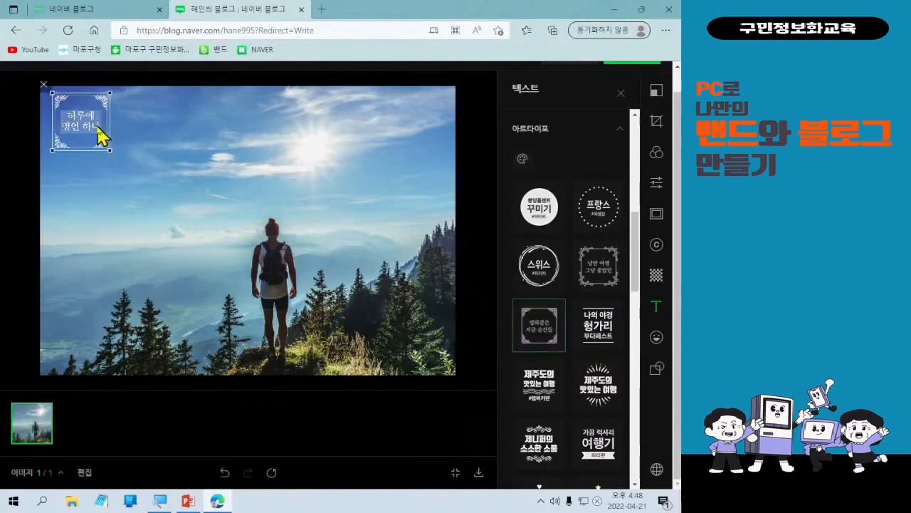
pyautogui.click(90, 188)
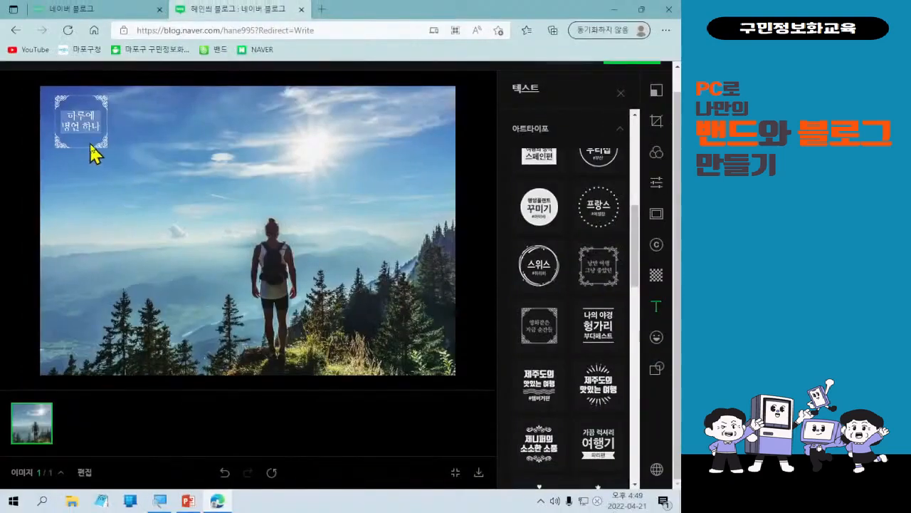
pyautogui.click(97, 146)
pyautogui.moveTo(98, 146); pyautogui.dragTo(94, 143)
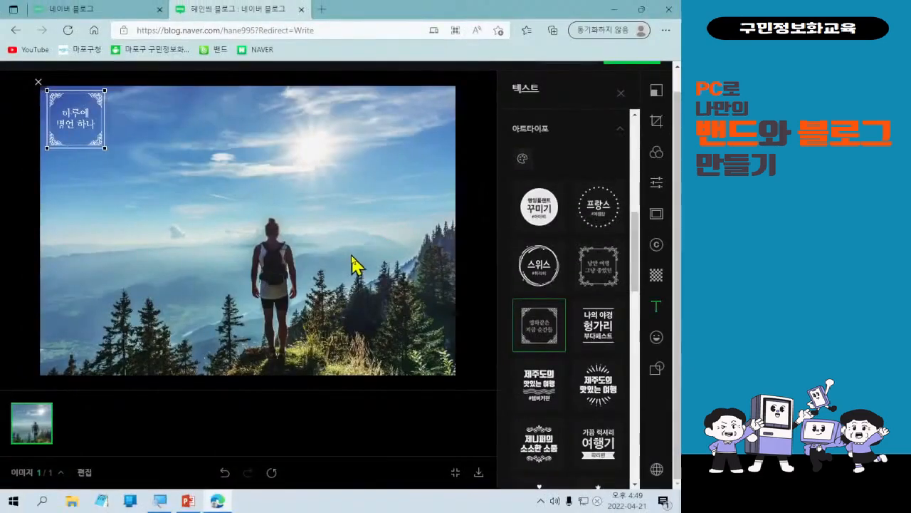
# Change the artotype's colour to black and apply the photo edits to the post.
pyautogui.click(522, 158)
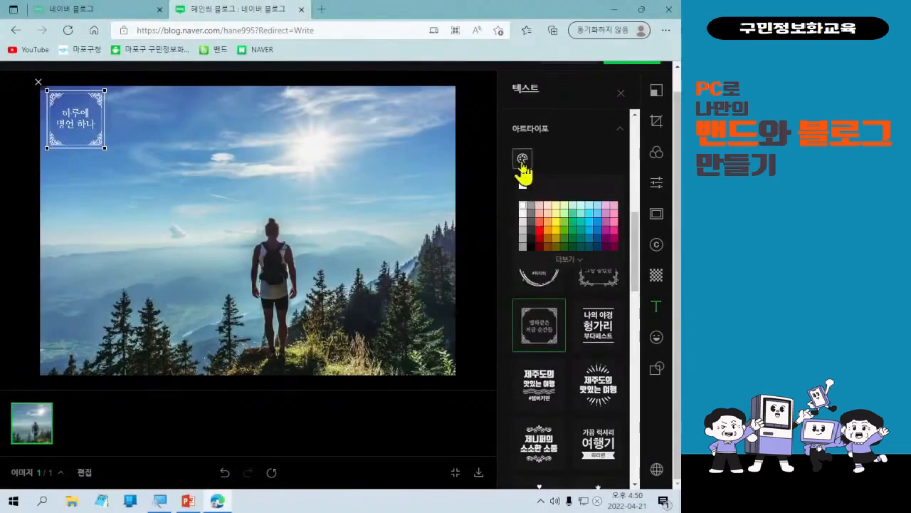
pyautogui.click(531, 240)
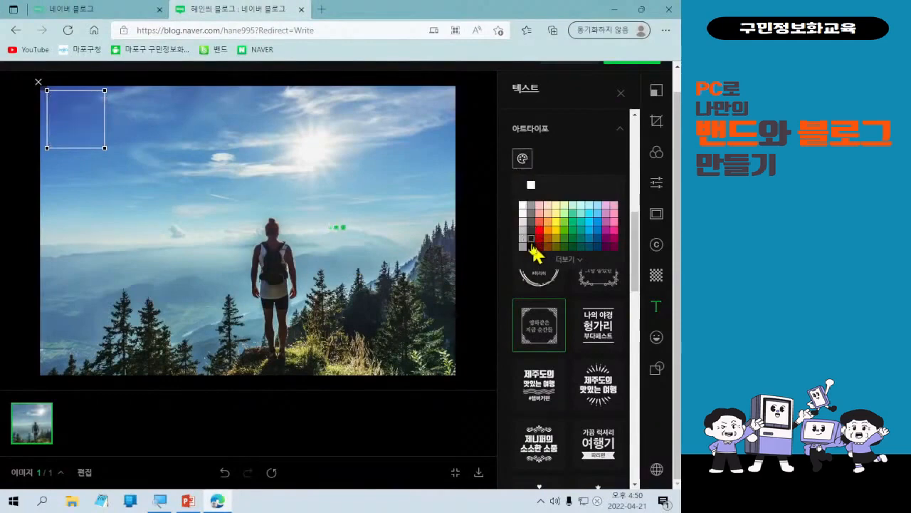
pyautogui.click(532, 247)
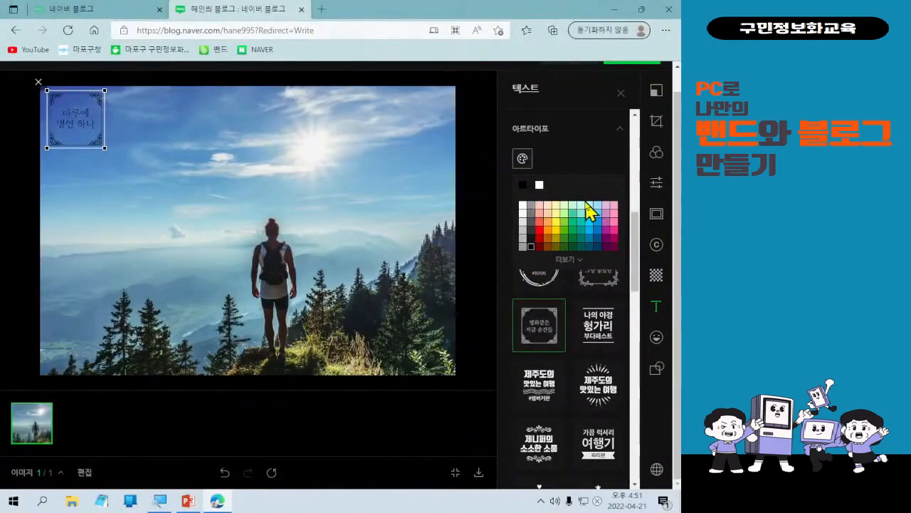
pyautogui.scroll(1, 589, 211)
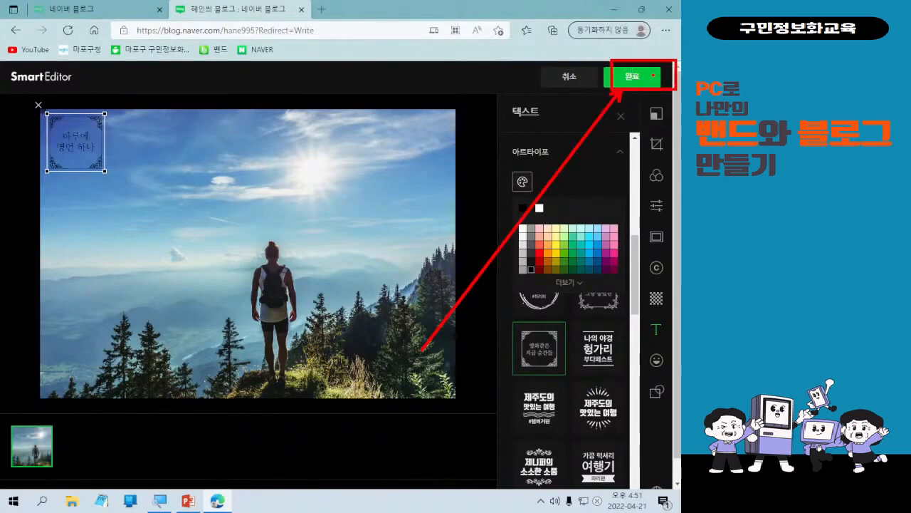
pyautogui.click(654, 79)
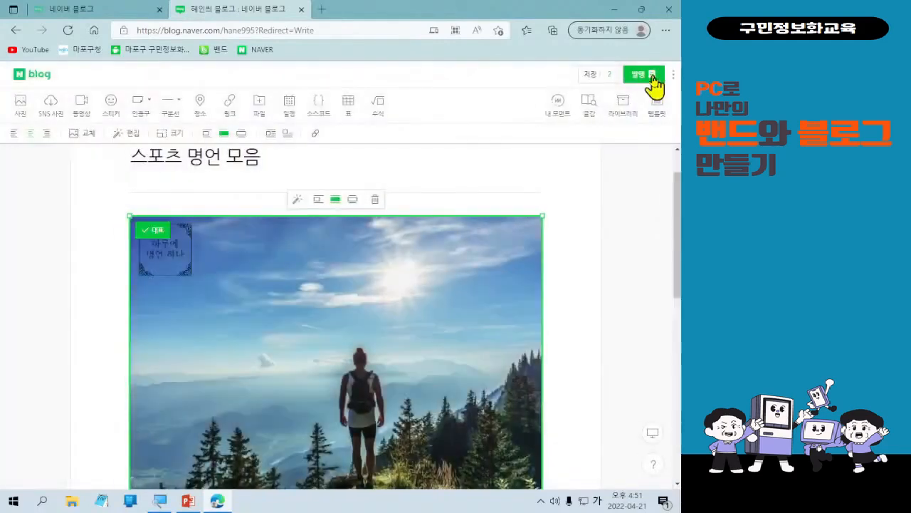
# Scroll through the post to review the edited photo and the quotation blocks.
pyautogui.scroll(-2, 610, 264)
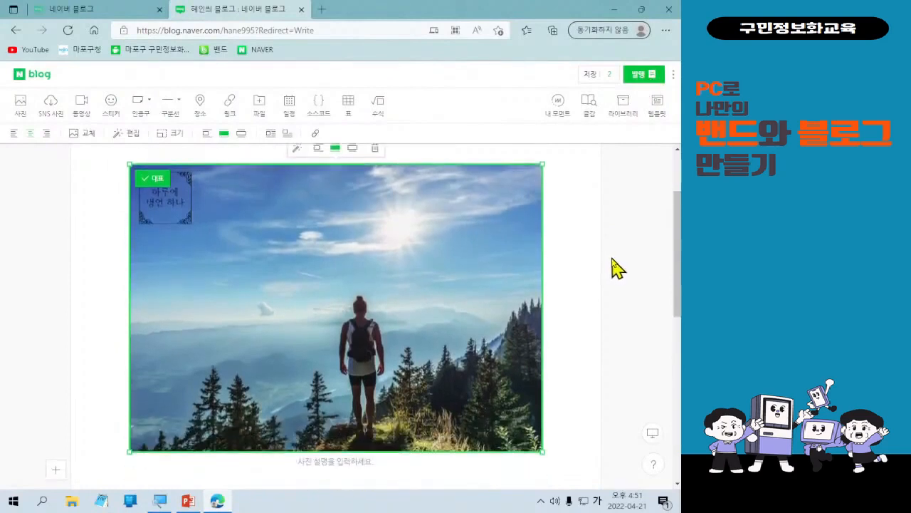
pyautogui.scroll(1, 610, 264)
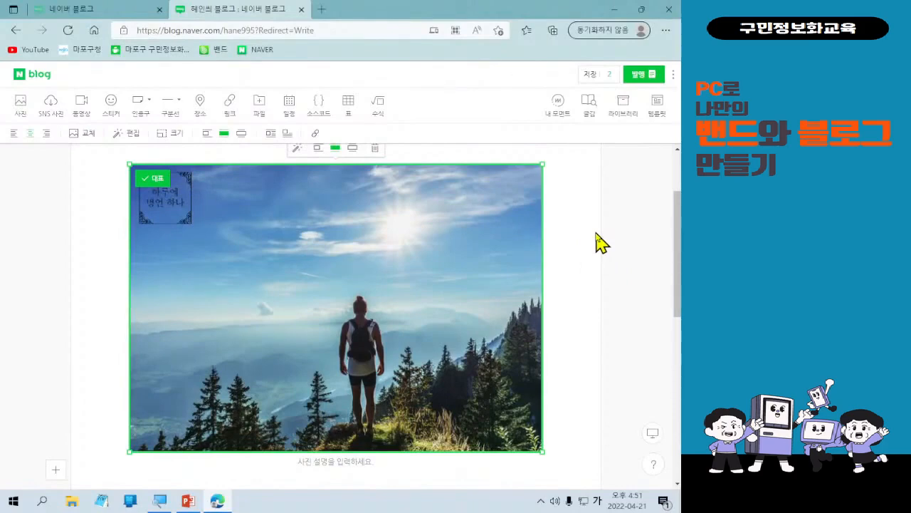
pyautogui.scroll(1, 474, 245)
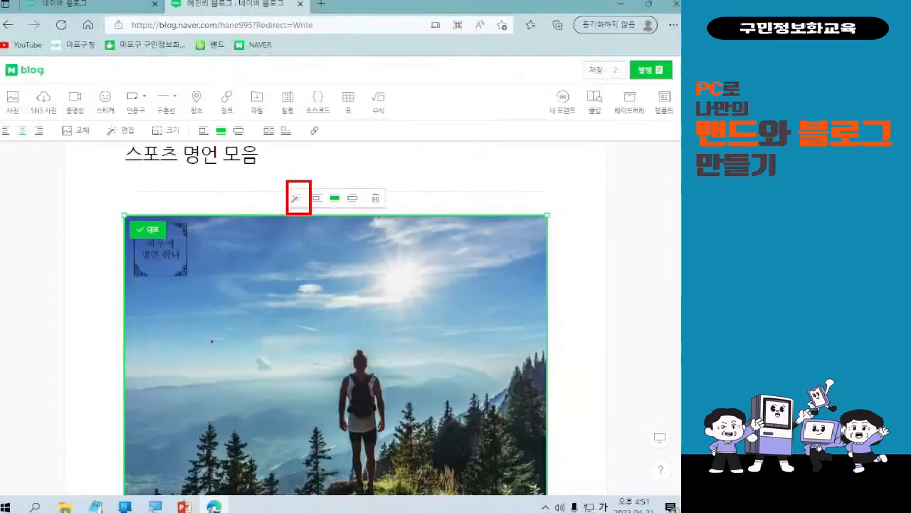
pyautogui.scroll(-1, 384, 269)
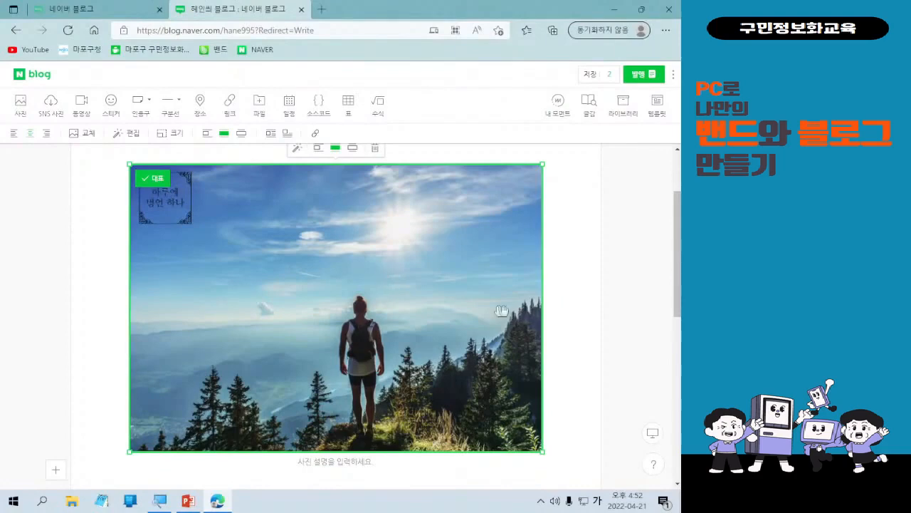
pyautogui.scroll(-4, 580, 319)
pyautogui.scroll(-2, 580, 319)
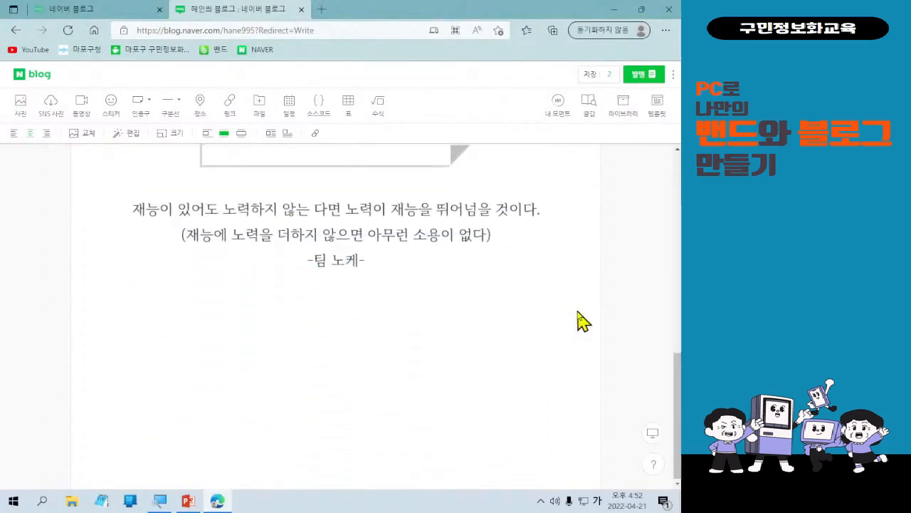
pyautogui.scroll(4, 573, 324)
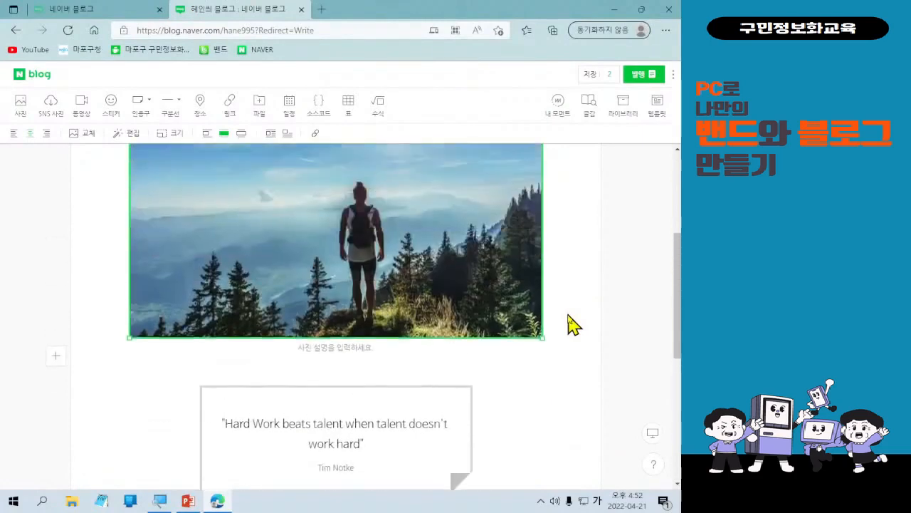
pyautogui.scroll(-4, 573, 324)
pyautogui.scroll(6, 573, 324)
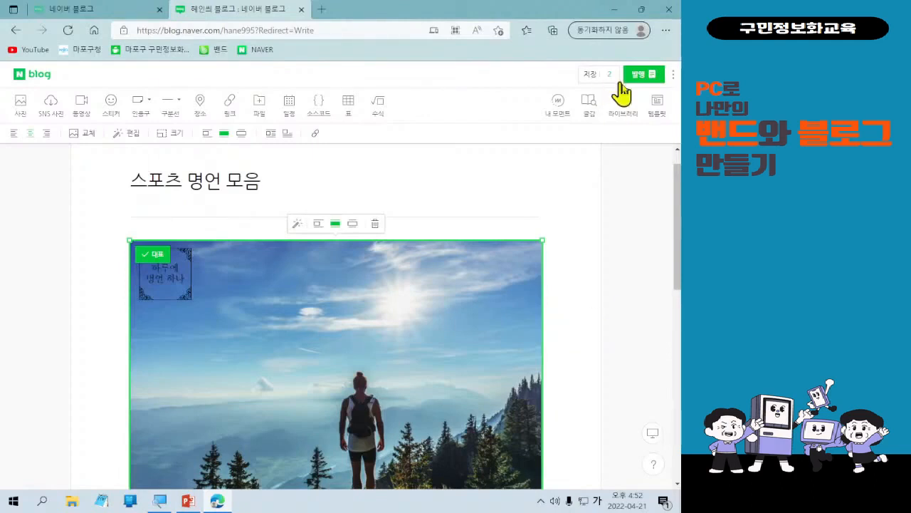
pyautogui.scroll(1, 445, 203)
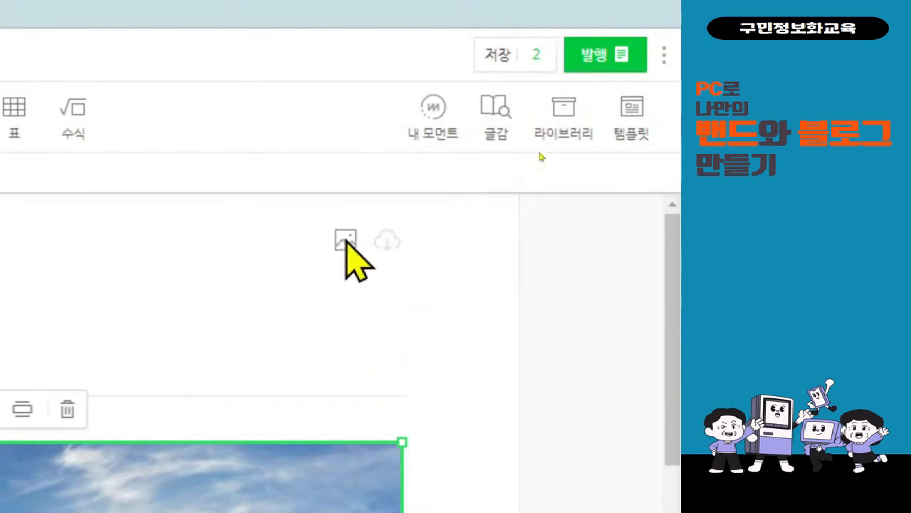
# Open the publish settings and set the post's category to 글쓰기 연습.
pyautogui.click(626, 64)
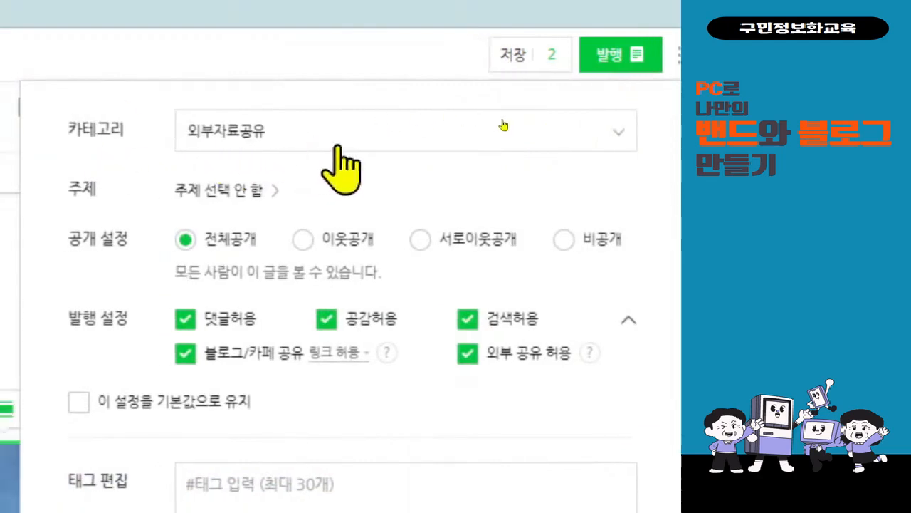
pyautogui.click(488, 126)
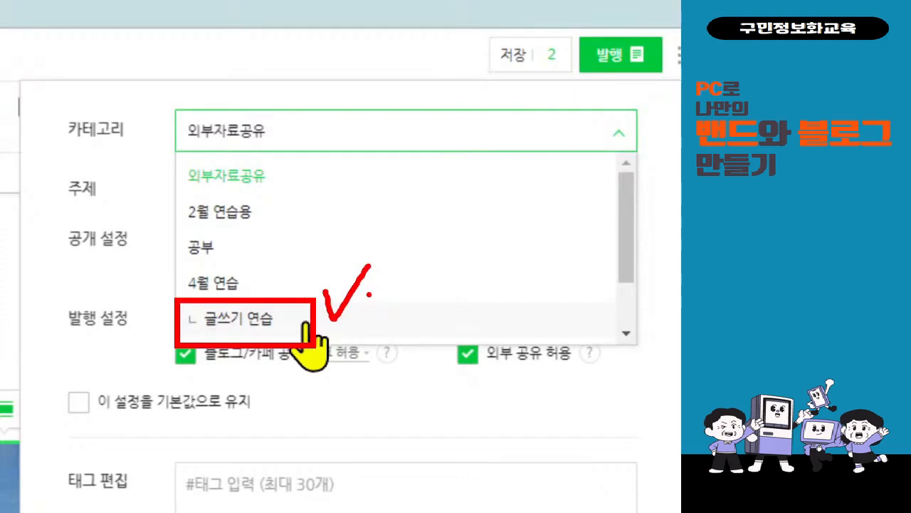
pyautogui.click(316, 320)
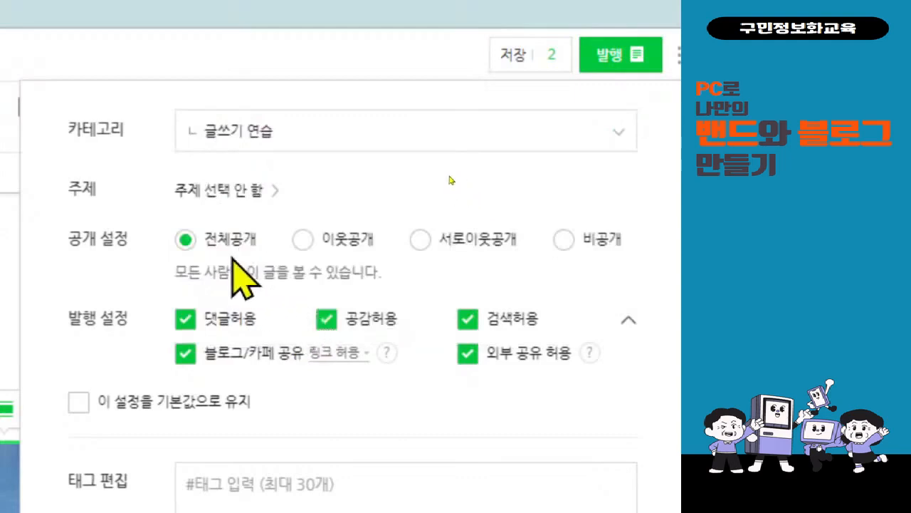
# Set the post's topic to 일상·생각 and confirm it.
pyautogui.click(226, 191)
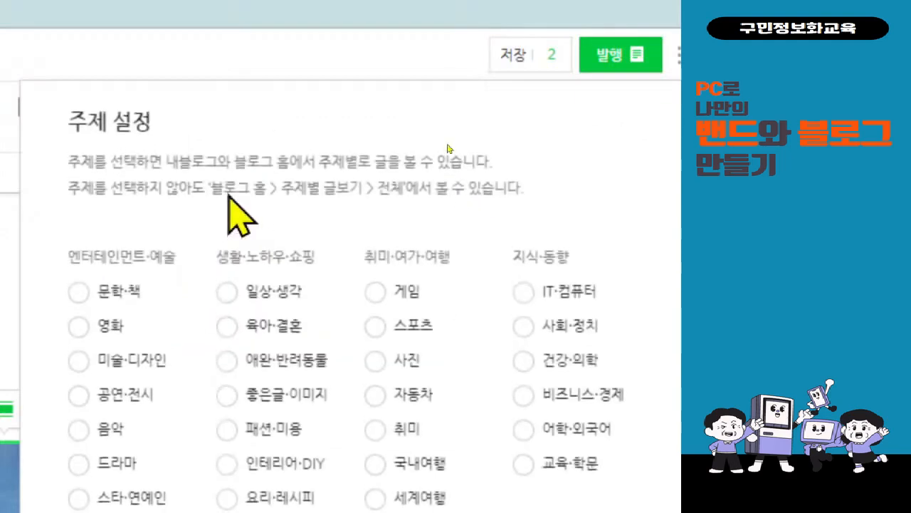
pyautogui.scroll(-3, 326, 427)
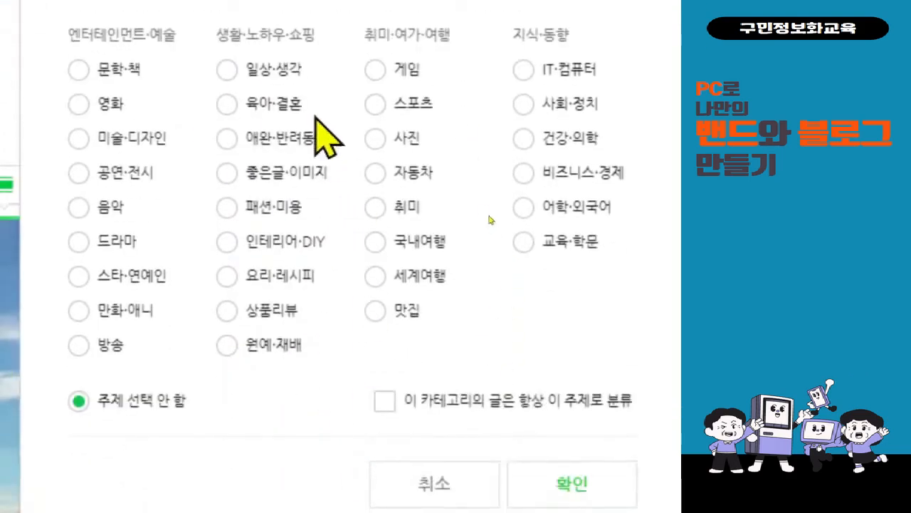
pyautogui.click(286, 74)
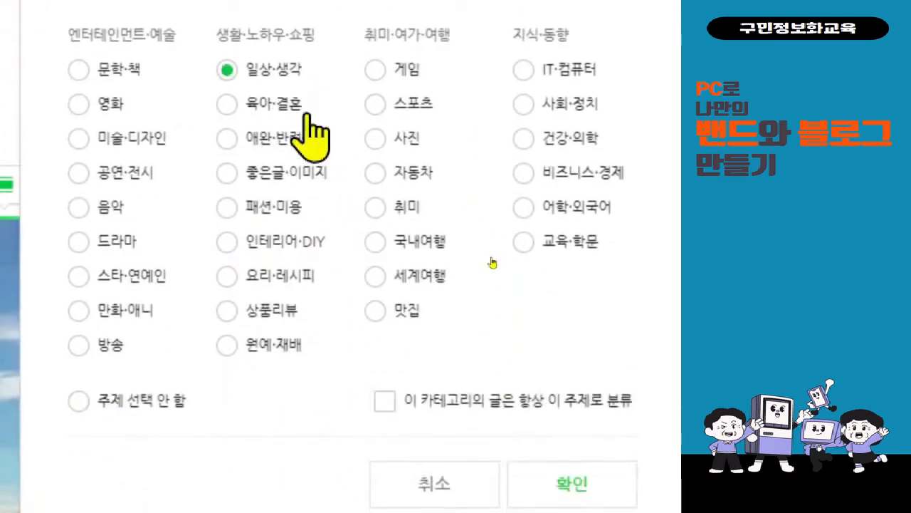
pyautogui.scroll(-1, 606, 404)
pyautogui.click(612, 431)
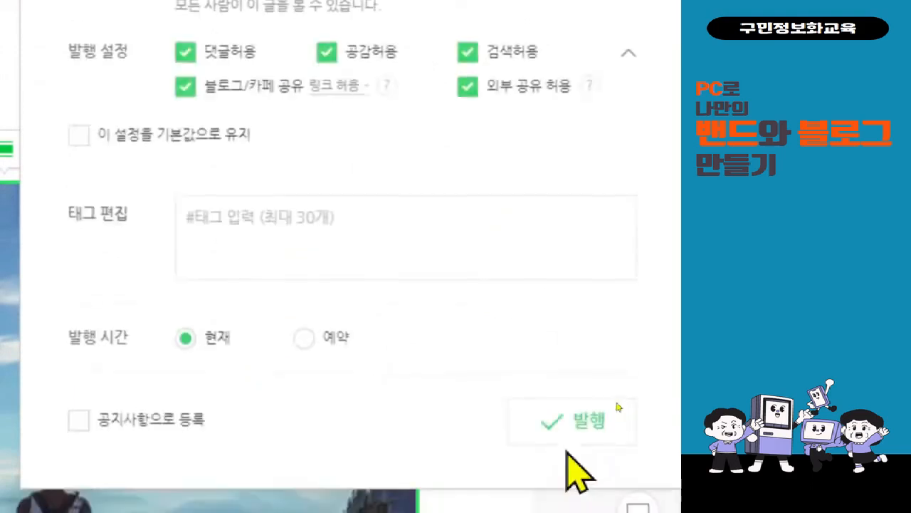
pyautogui.scroll(3, 596, 234)
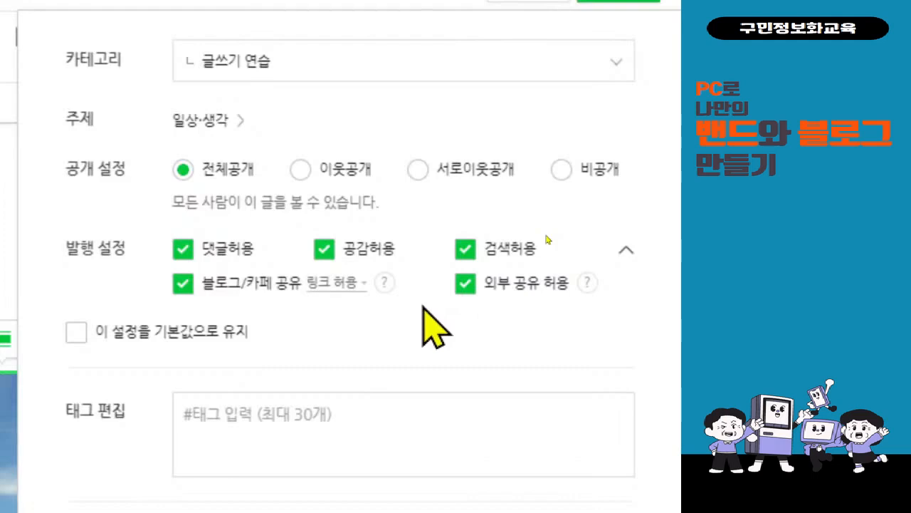
# Toggle the blog/cafe and external sharing options off and back on, then keep these settings as default.
pyautogui.click(183, 285)
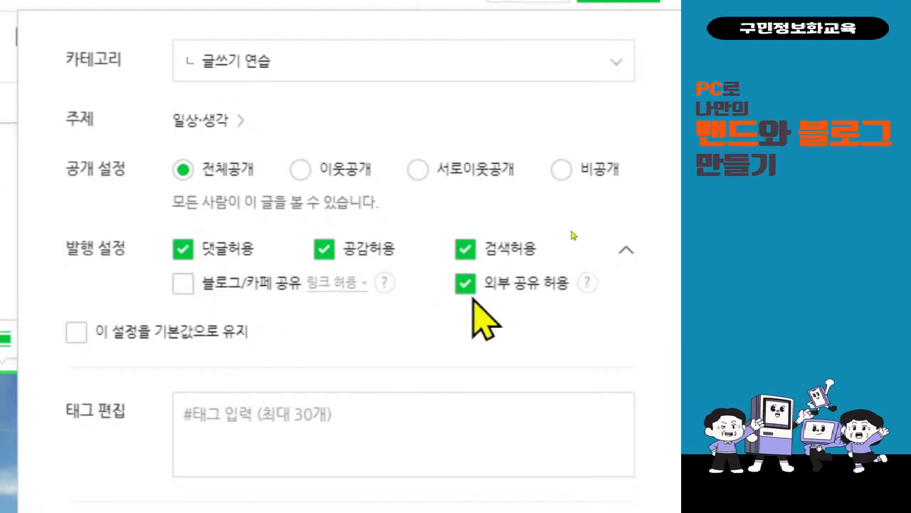
pyautogui.click(469, 285)
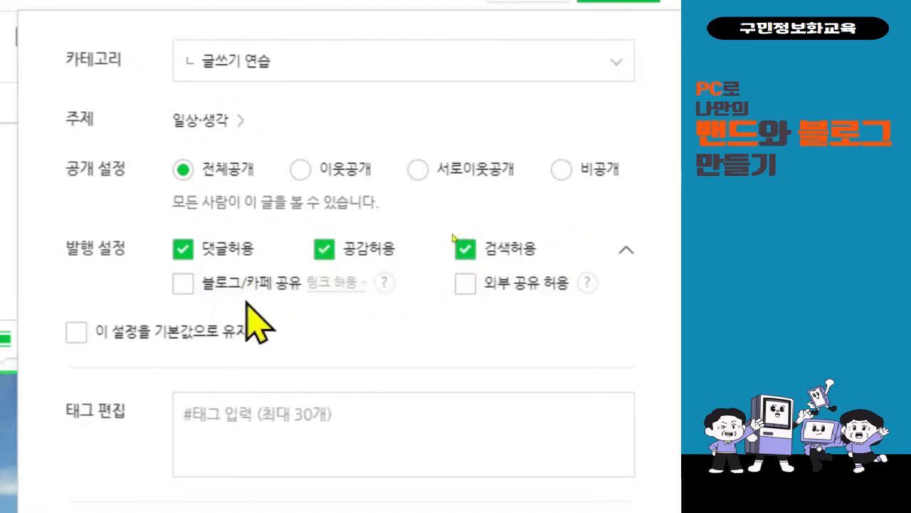
pyautogui.click(185, 286)
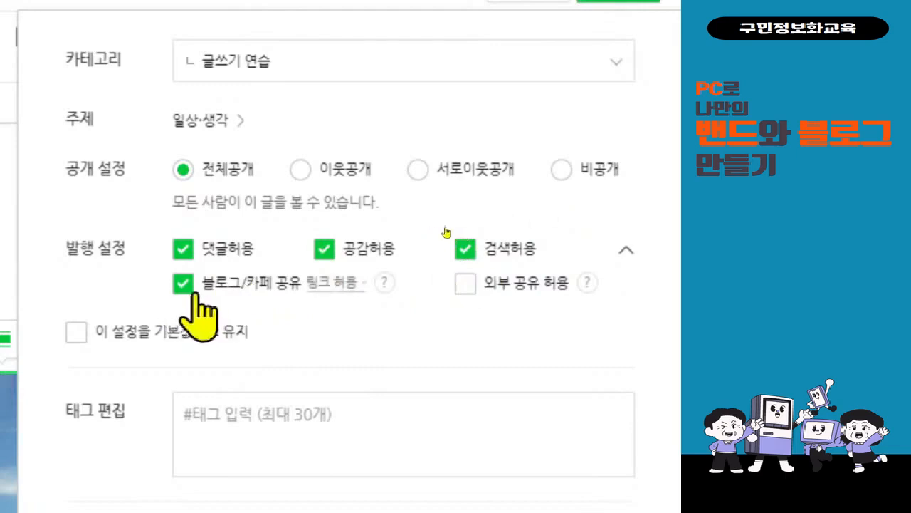
pyautogui.click(467, 287)
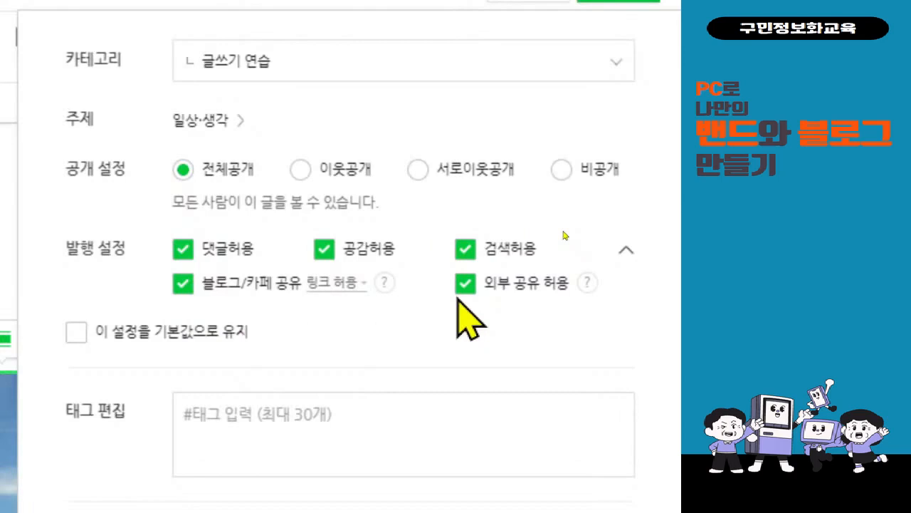
pyautogui.click(121, 342)
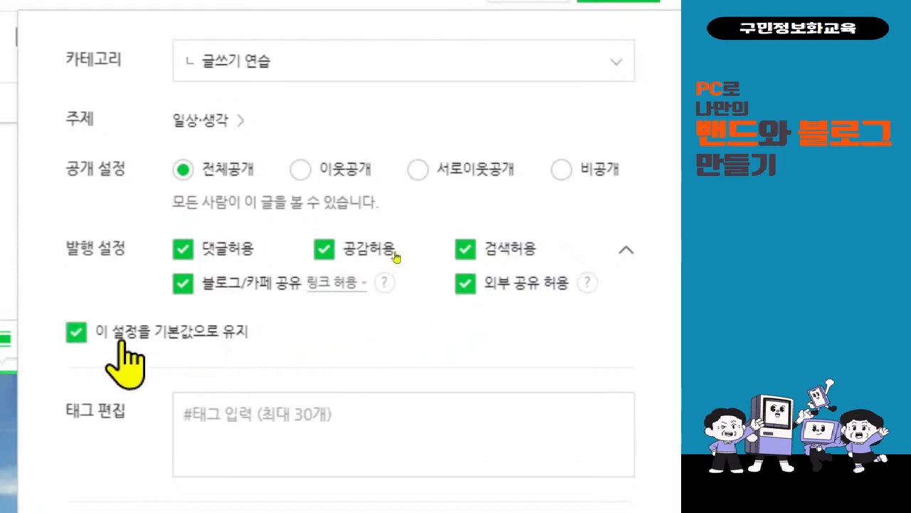
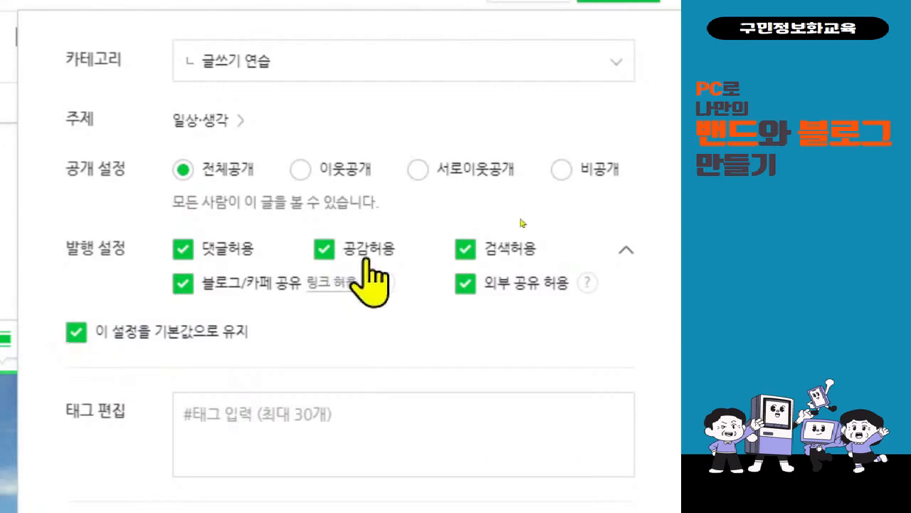
# Add the tags 명언 and 스포츠 to the post in the tag field.
pyautogui.click(321, 413)
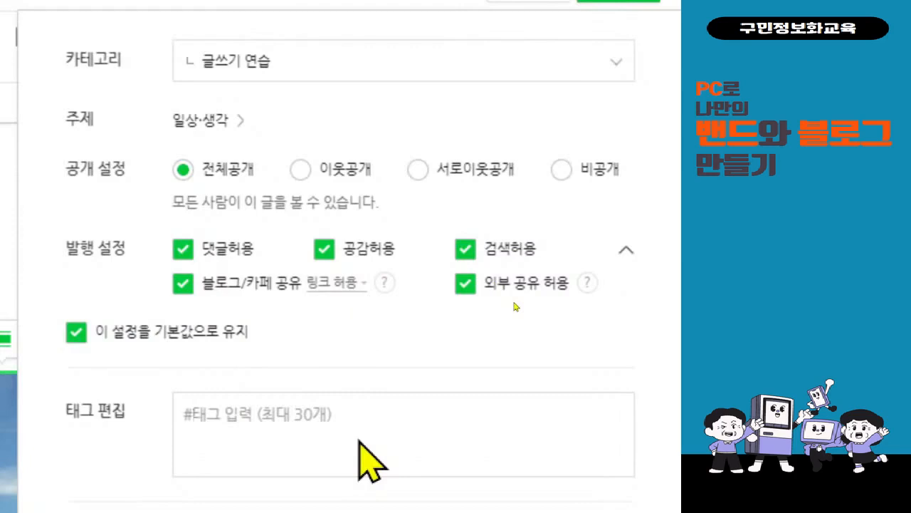
pyautogui.write('명언,')
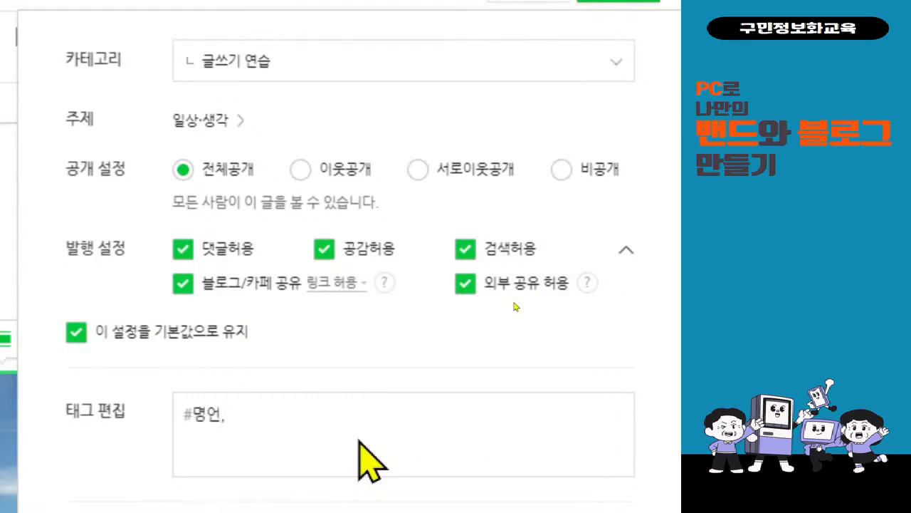
pyautogui.press('BackSpace')
pyautogui.click(245, 450)
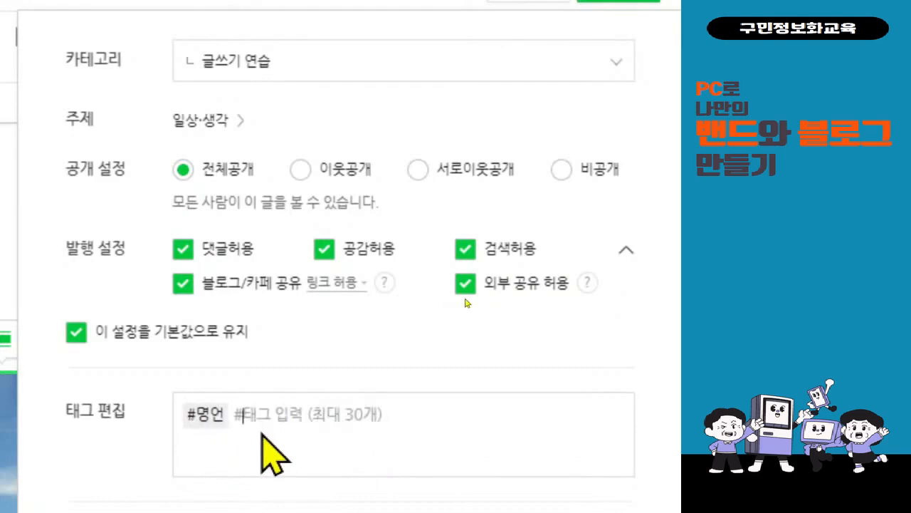
pyautogui.write('스포츠')
pyautogui.scroll(-2, 263, 434)
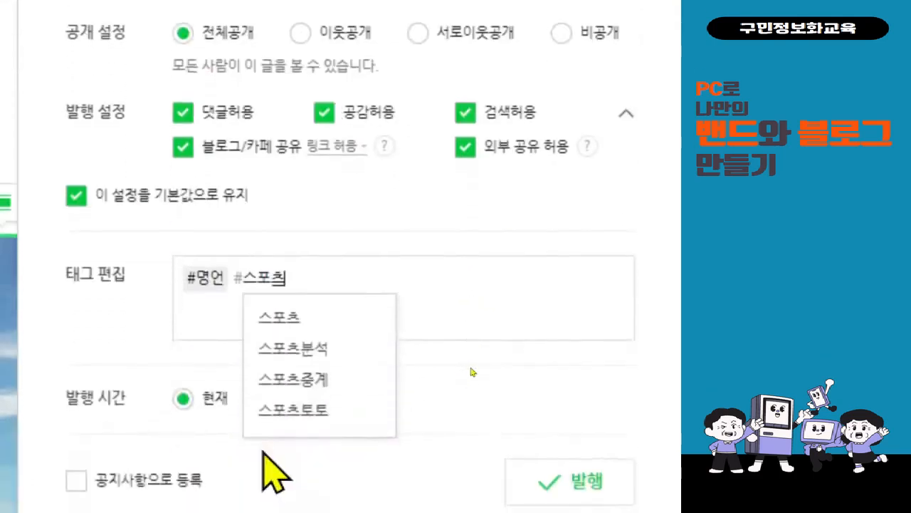
pyautogui.click(308, 321)
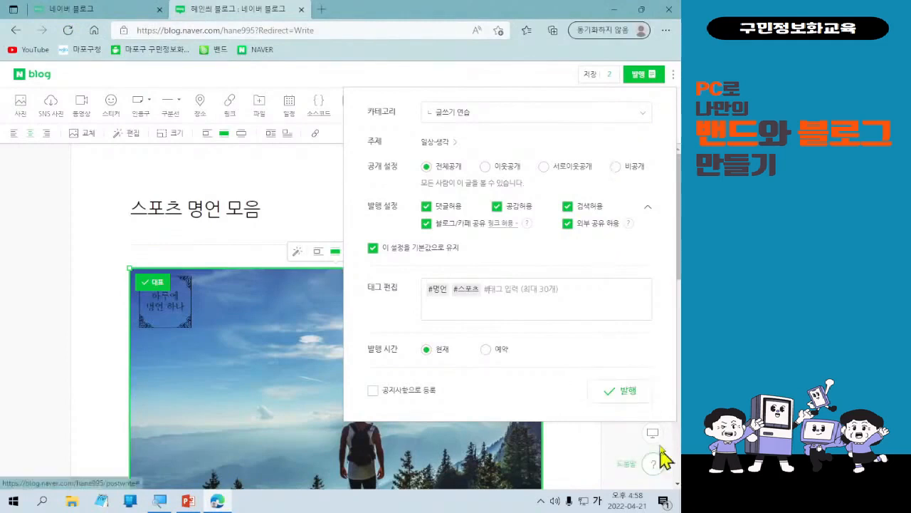
# Publish the post and scroll through the published 스포츠 명언 모음 post.
pyautogui.click(637, 397)
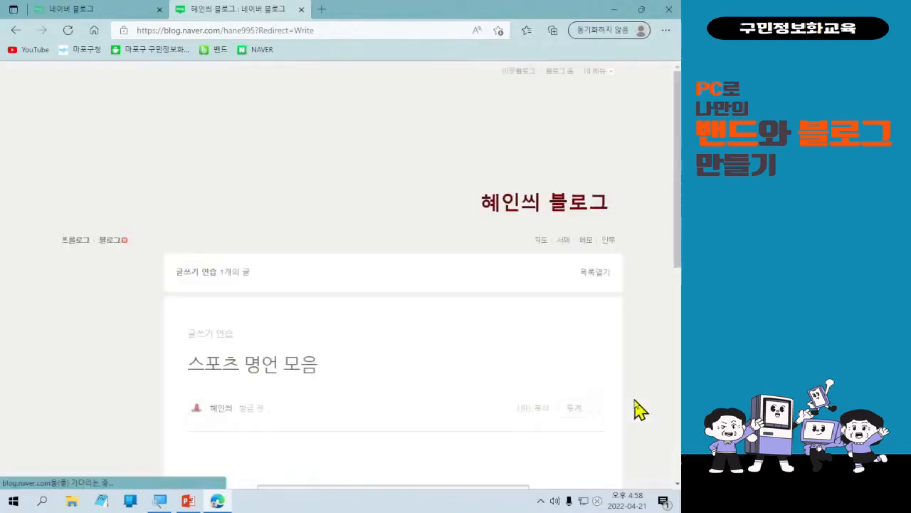
pyautogui.scroll(-5, 597, 399)
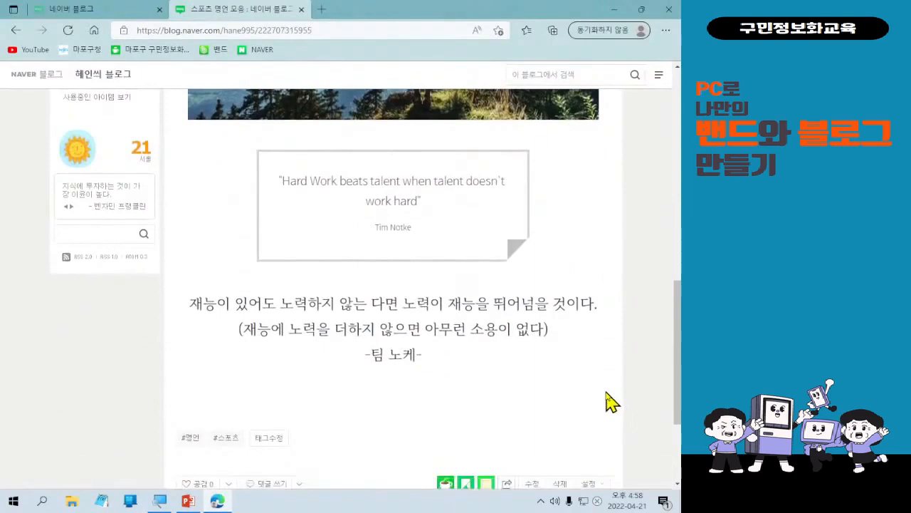
pyautogui.scroll(5, 611, 402)
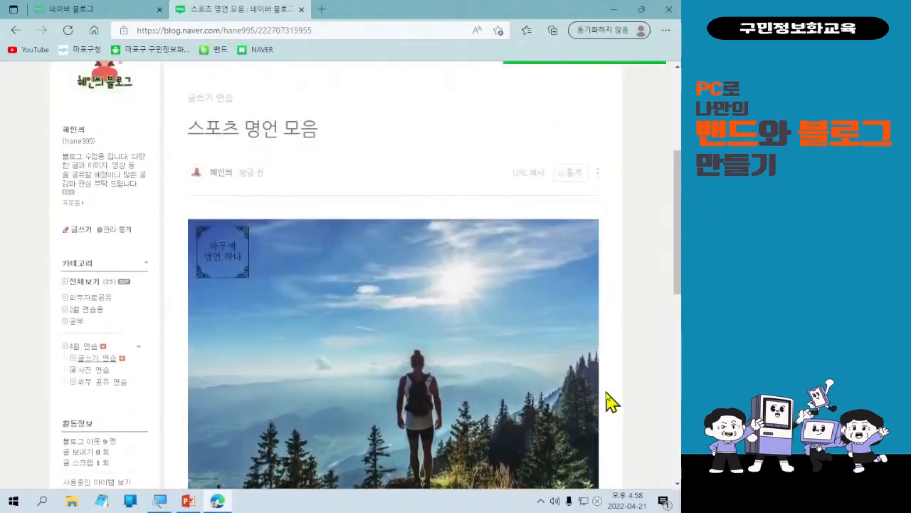
pyautogui.scroll(-4, 611, 402)
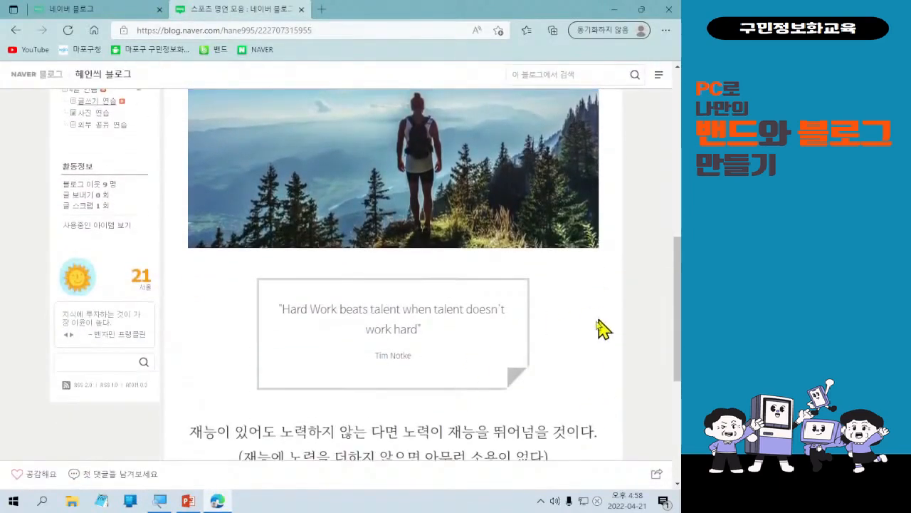
pyautogui.scroll(4, 574, 380)
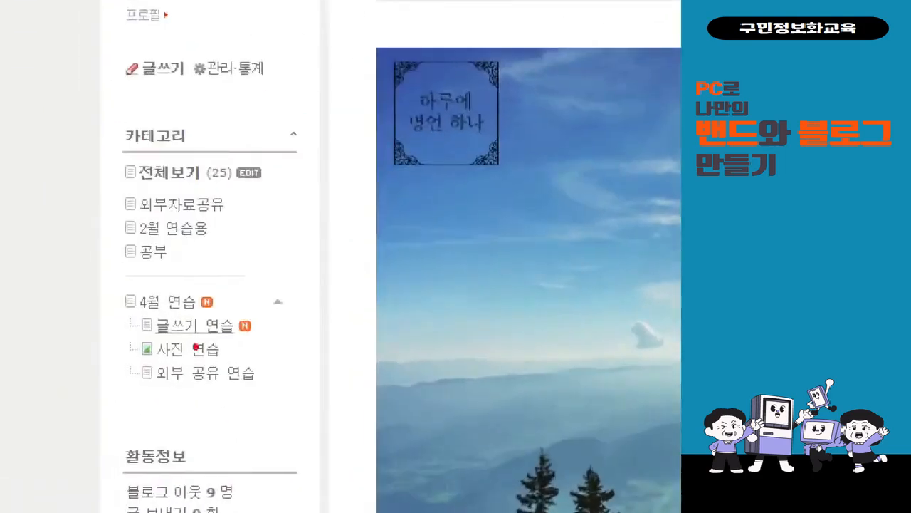
pyautogui.moveTo(252, 341)
pyautogui.mouseDown()
pyautogui.moveTo(232, 320)
pyautogui.moveTo(263, 315)
pyautogui.moveTo(262, 341)
pyautogui.mouseUp()
pyautogui.press('t')
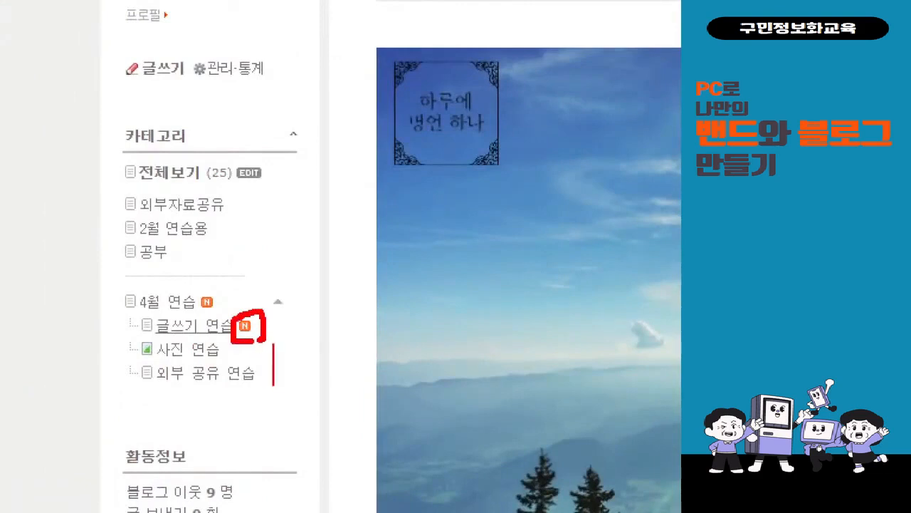
pyautogui.write('New')
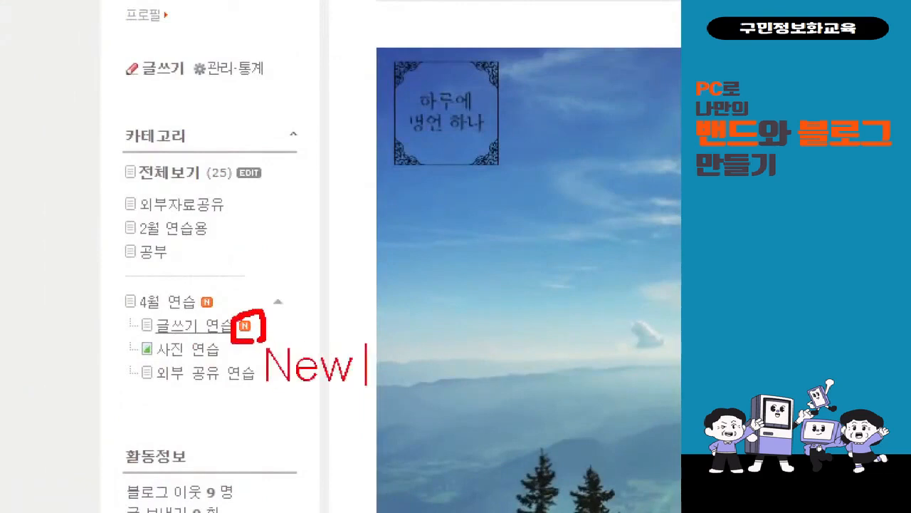
pyautogui.press('Escape')
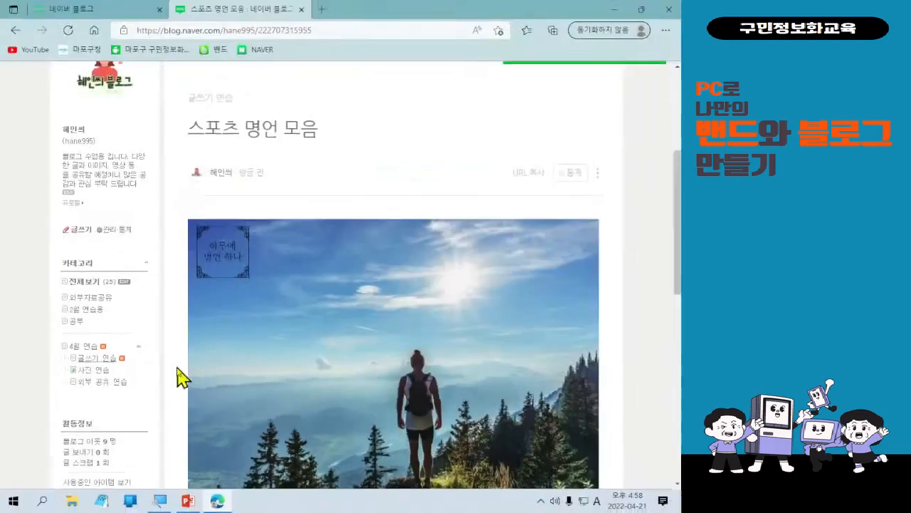
pyautogui.scroll(-5, 449, 374)
pyautogui.scroll(3, 459, 378)
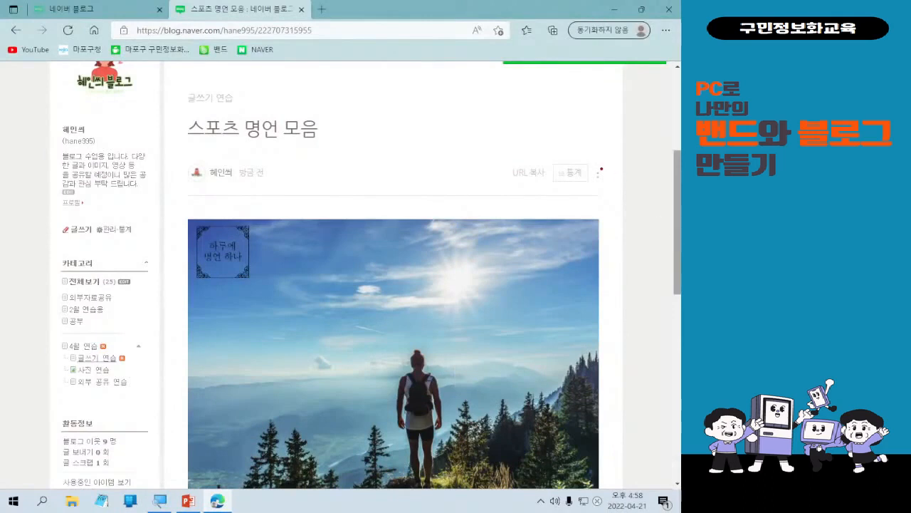
pyautogui.moveTo(580, 151)
pyautogui.mouseDown()
pyautogui.moveTo(615, 193)
pyautogui.moveTo(264, 173)
pyautogui.mouseUp()
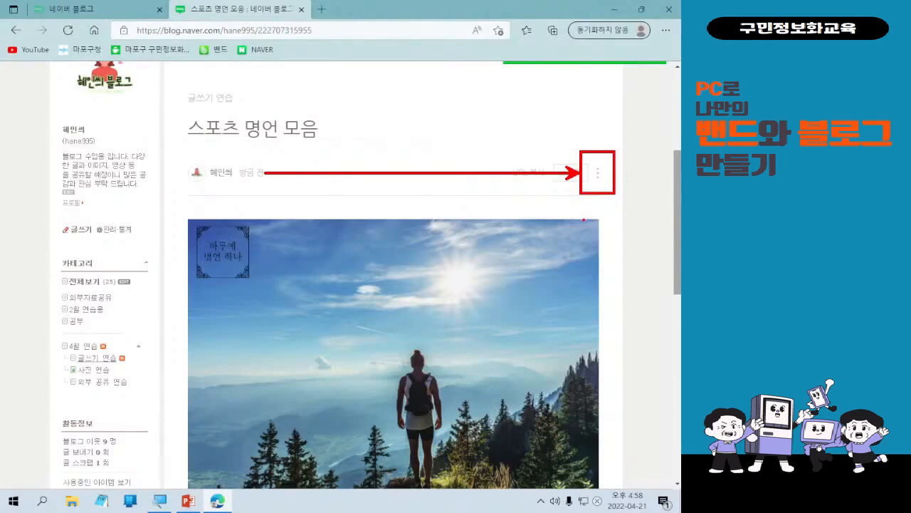
# Open the published post's more-options menu to view its edit, share and delete options, then close it.
pyautogui.click(599, 173)
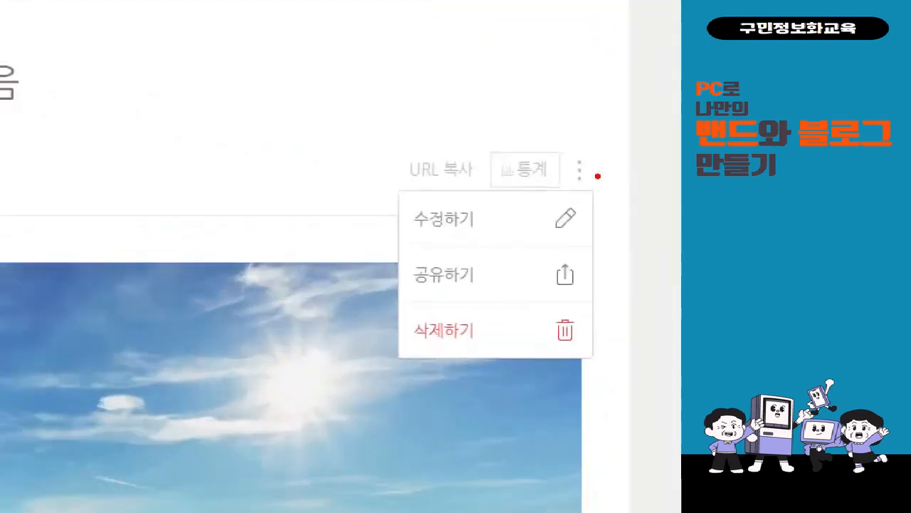
pyautogui.moveTo(409, 215)
pyautogui.mouseDown()
pyautogui.moveTo(356, 302)
pyautogui.moveTo(386, 333)
pyautogui.mouseUp()
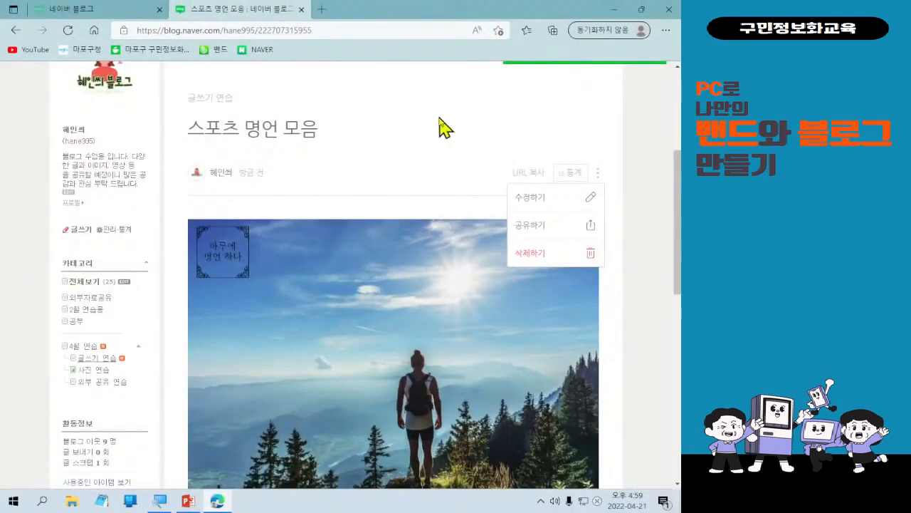
pyautogui.click(598, 173)
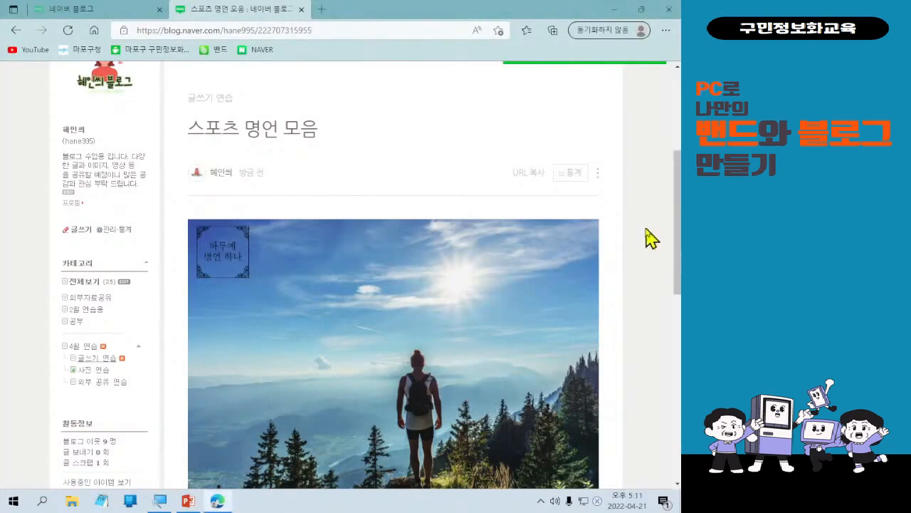
pyautogui.scroll(1, 621, 246)
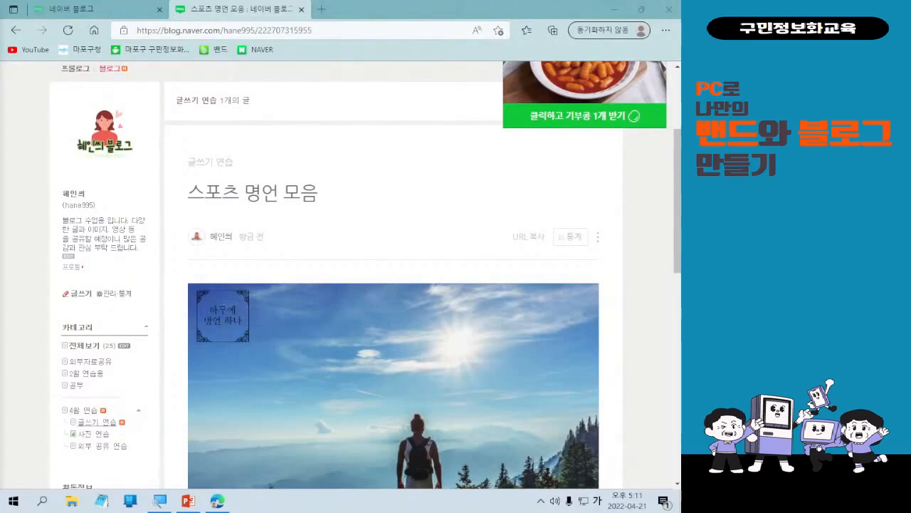
pyautogui.scroll(-1, 175, 305)
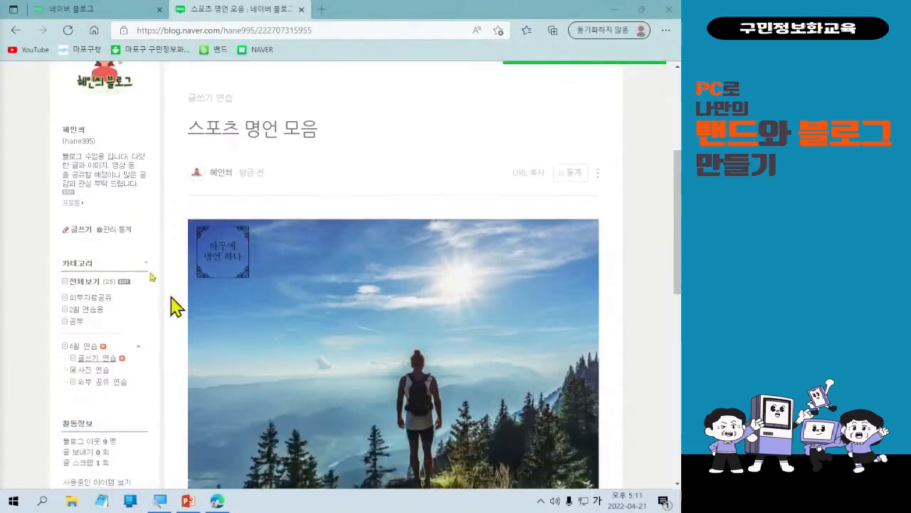
pyautogui.scroll(1, 143, 213)
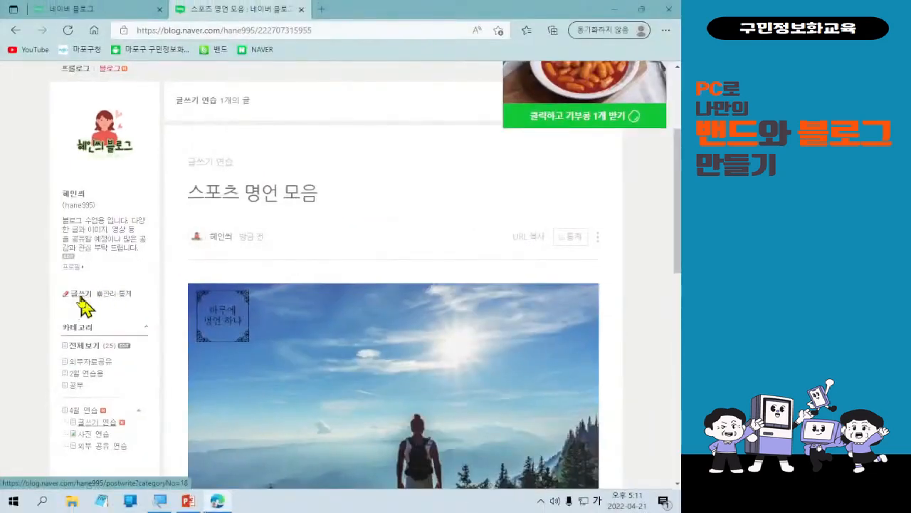
# Start a new blog post and title it 사진, 영상 올리기.
pyautogui.click(128, 412)
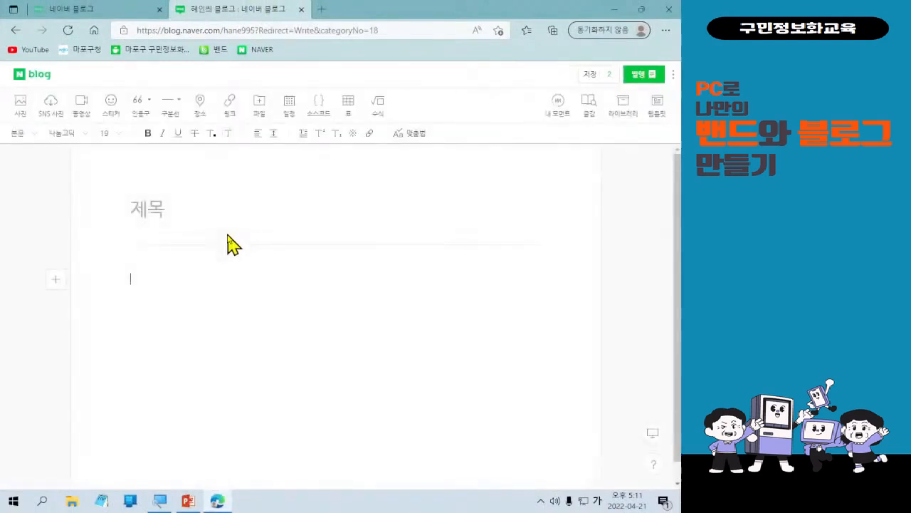
pyautogui.click(174, 214)
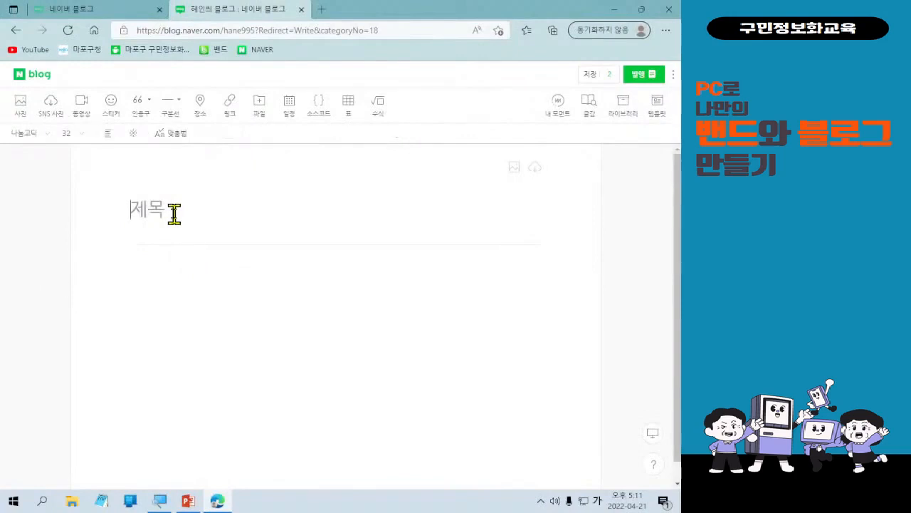
pyautogui.write('사진,')
pyautogui.write('영상 ㅂ')
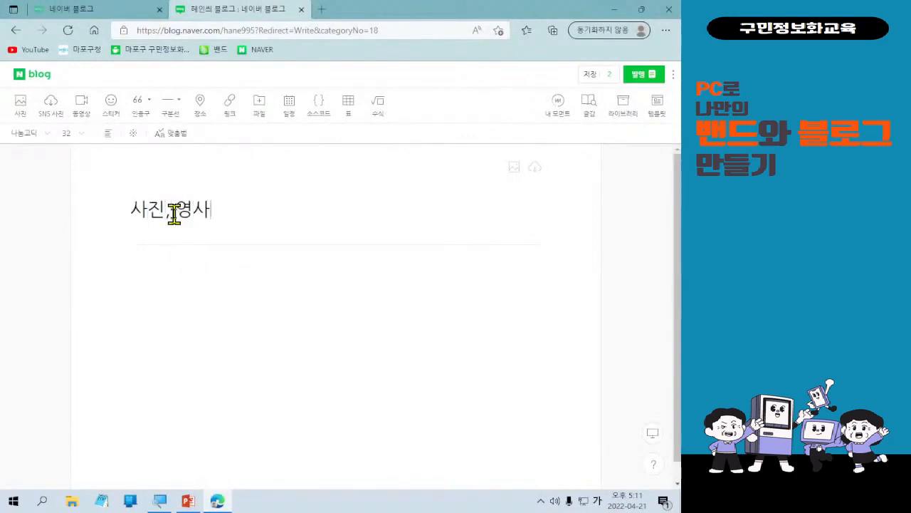
pyautogui.press('BackSpace')
pyautogui.write('올리기')
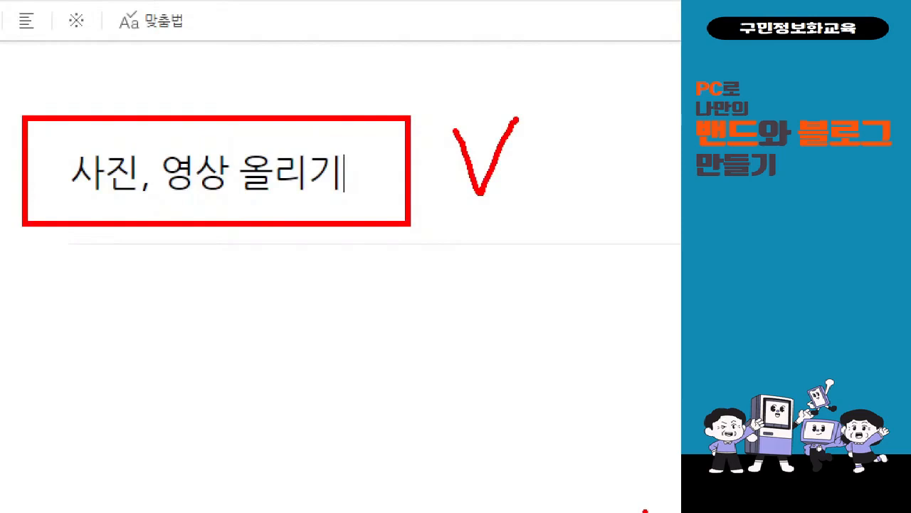
# Open the photo upload dialog from the body's insert menu.
pyautogui.click(174, 285)
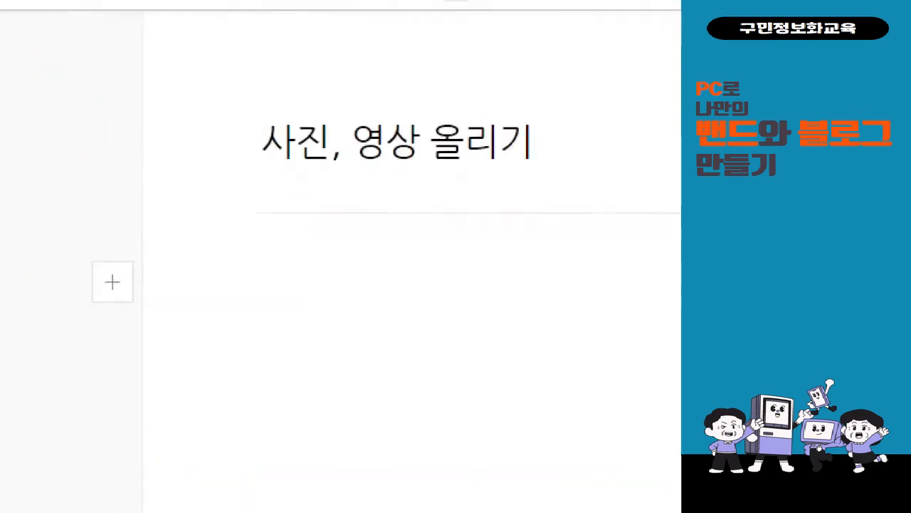
pyautogui.moveTo(65, 247); pyautogui.dragTo(141, 311)
pyautogui.moveTo(155, 266); pyautogui.dragTo(201, 231)
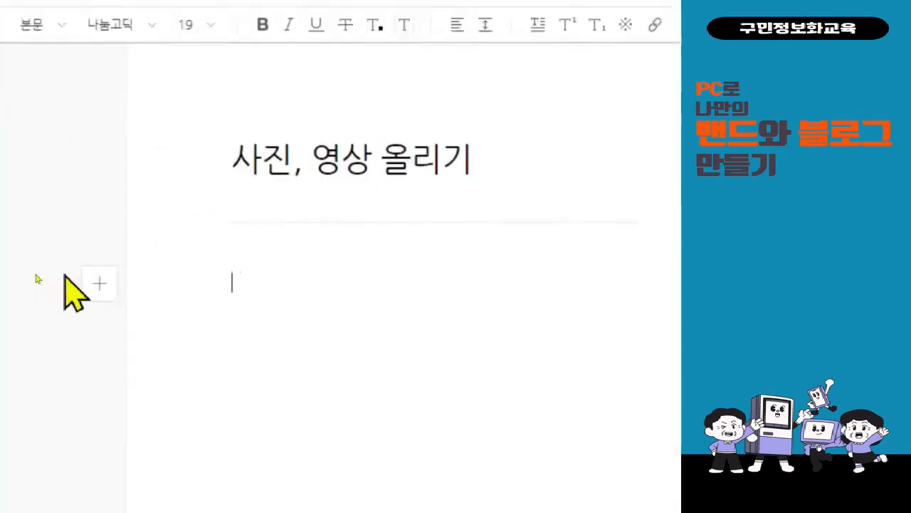
pyautogui.click(98, 284)
pyautogui.moveTo(178, 199)
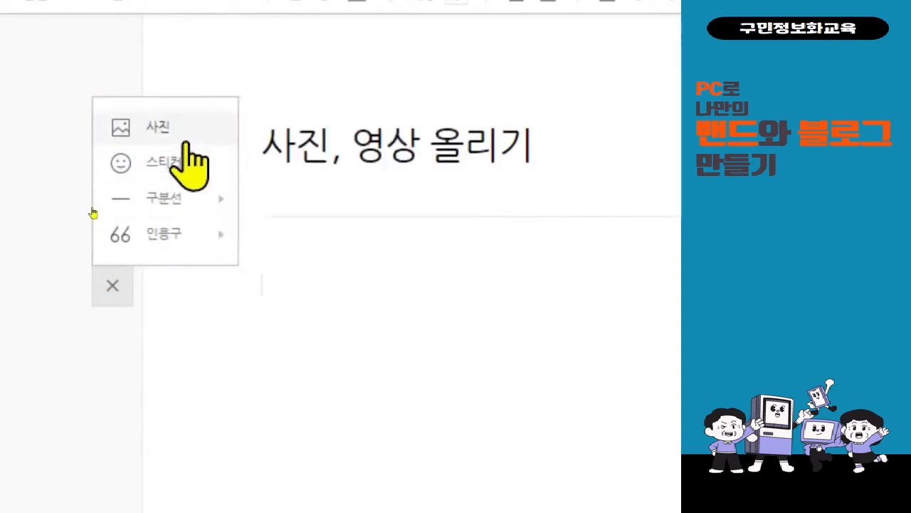
pyautogui.click(191, 158)
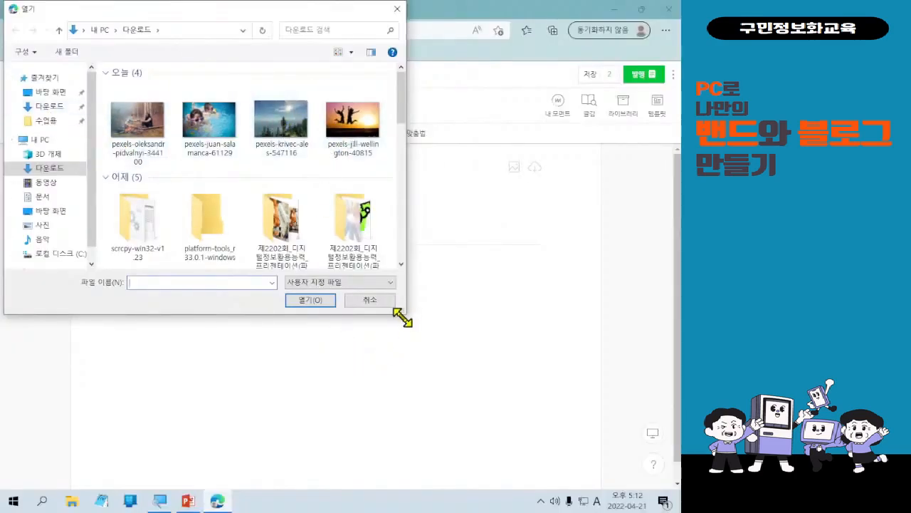
# Select the four pexels photos in 다운로드 and open them for attachment.
pyautogui.moveTo(182, 13)
pyautogui.mouseDown()
pyautogui.moveTo(234, 81)
pyautogui.moveTo(178, 21)
pyautogui.mouseUp()
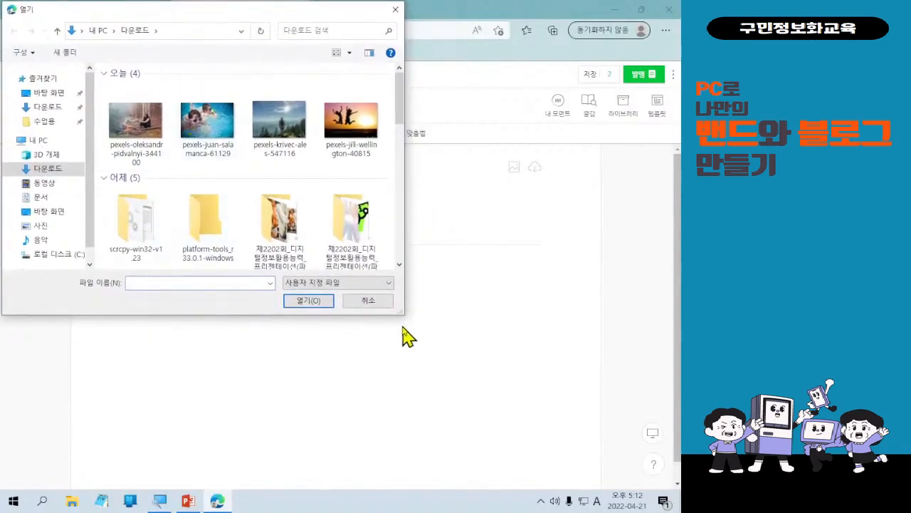
pyautogui.press('ctrl')
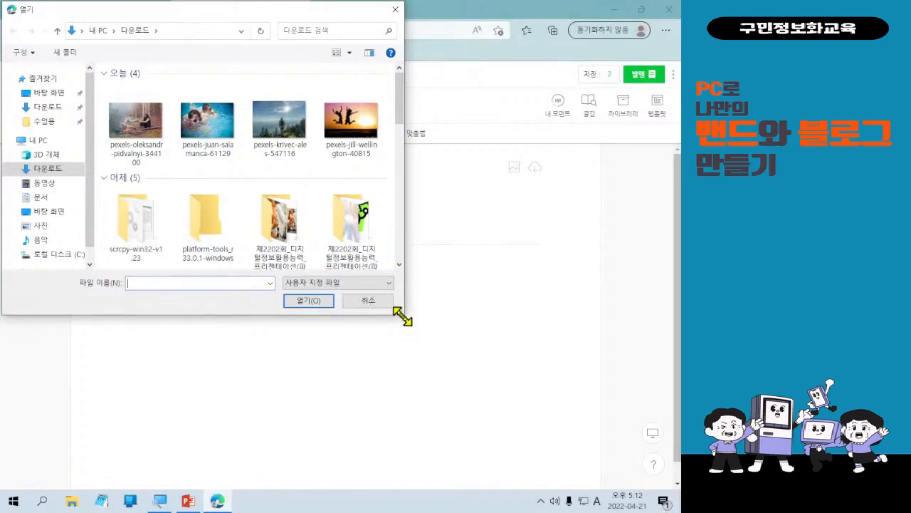
pyautogui.moveTo(402, 317); pyautogui.dragTo(437, 321)
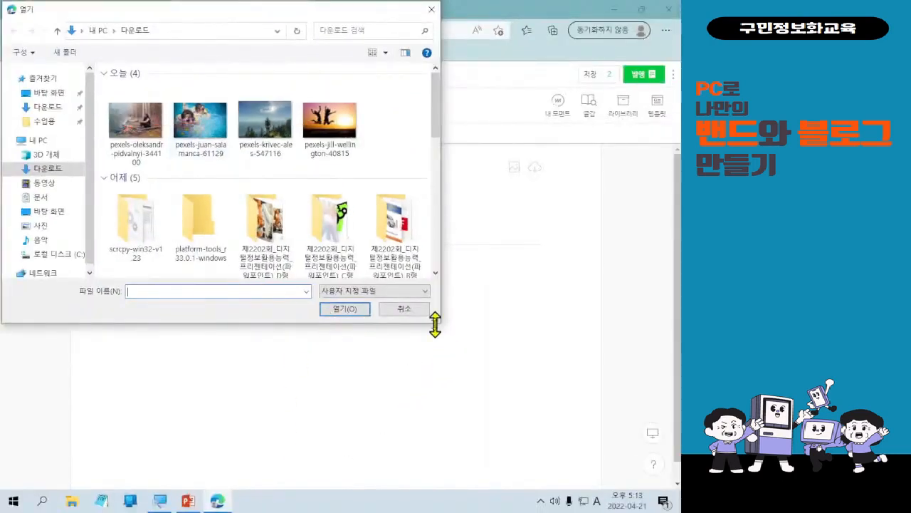
pyautogui.moveTo(437, 322); pyautogui.dragTo(437, 323)
pyautogui.click(436, 322)
pyautogui.click(437, 322)
pyautogui.moveTo(436, 322)
pyautogui.mouseDown()
pyautogui.moveTo(348, 309)
pyautogui.moveTo(423, 320)
pyautogui.mouseUp()
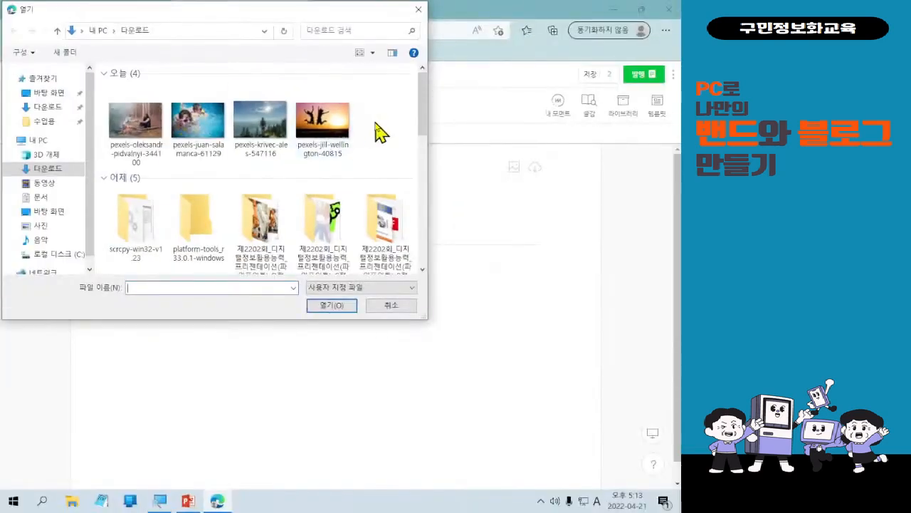
pyautogui.moveTo(617, 159); pyautogui.dragTo(136, 97)
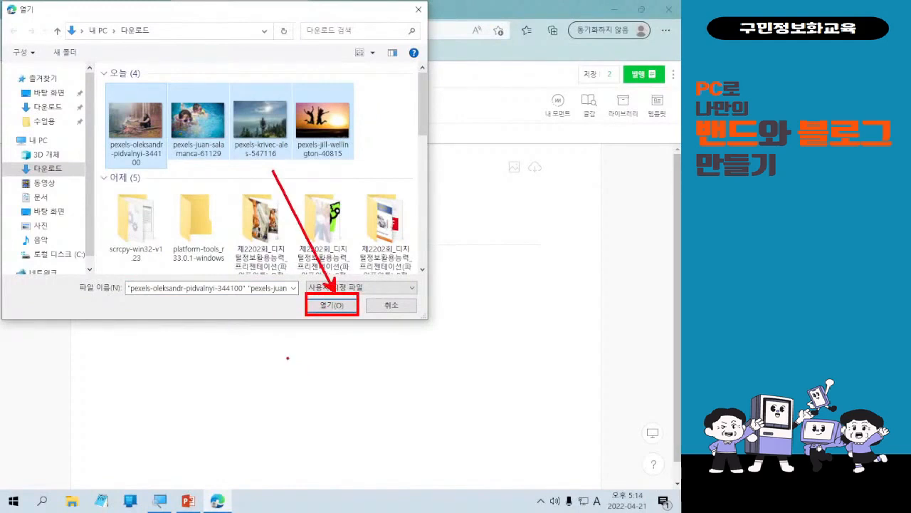
pyautogui.click(333, 311)
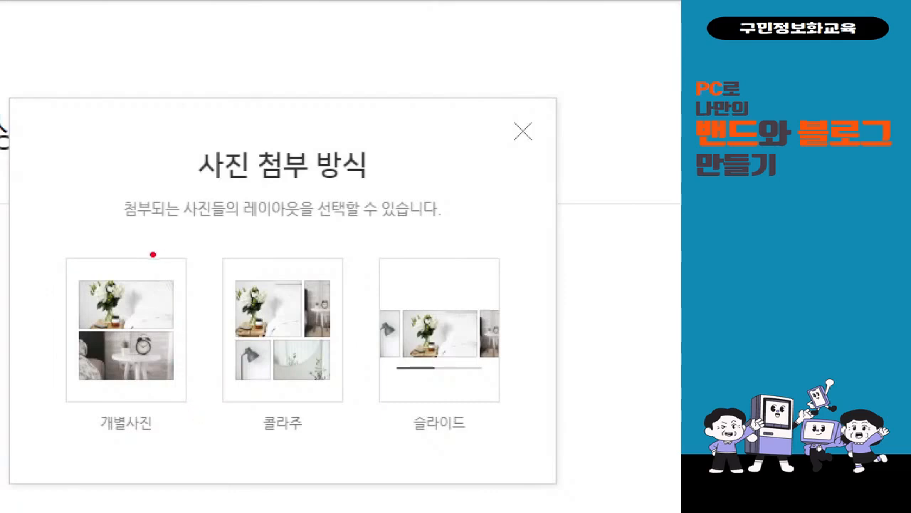
# Attach the selected photos using the 콜라주 layout.
pyautogui.moveTo(103, 228); pyautogui.dragTo(178, 447)
pyautogui.moveTo(141, 171); pyautogui.dragTo(60, 421)
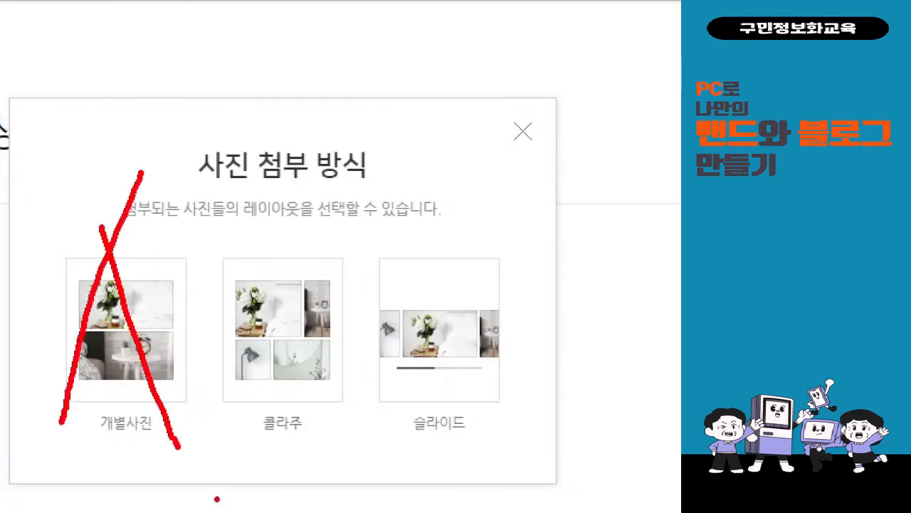
pyautogui.moveTo(340, 450)
pyautogui.mouseDown()
pyautogui.moveTo(196, 282)
pyautogui.moveTo(336, 237)
pyautogui.moveTo(360, 435)
pyautogui.moveTo(342, 450)
pyautogui.mouseUp()
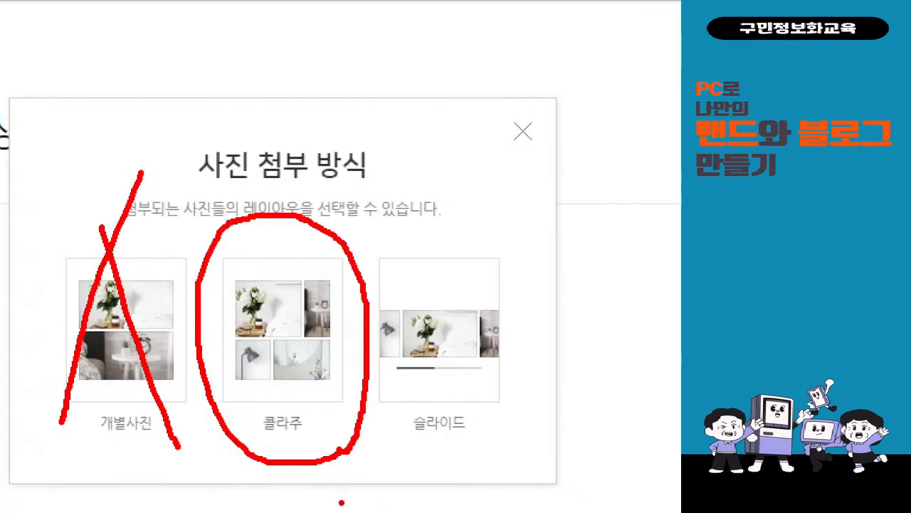
pyautogui.click(311, 352)
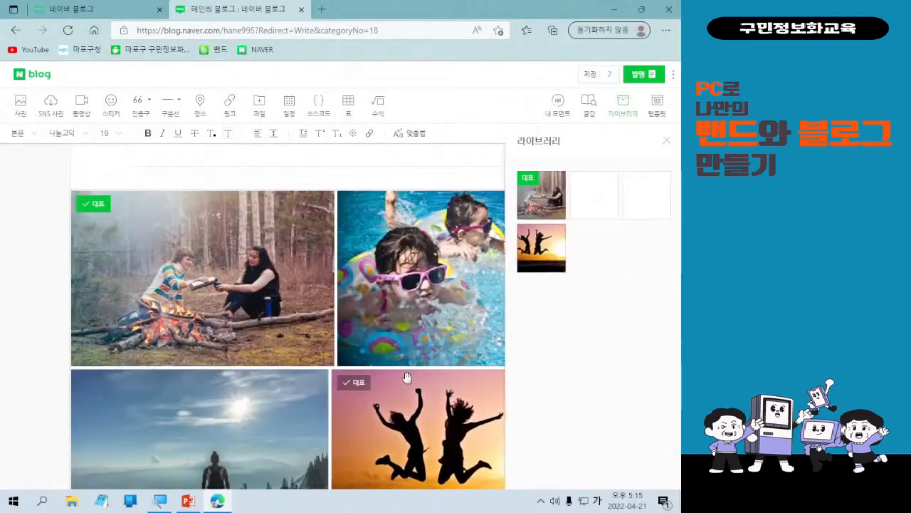
# Select the photo group and change its layout to a slideshow.
pyautogui.scroll(-2, 407, 378)
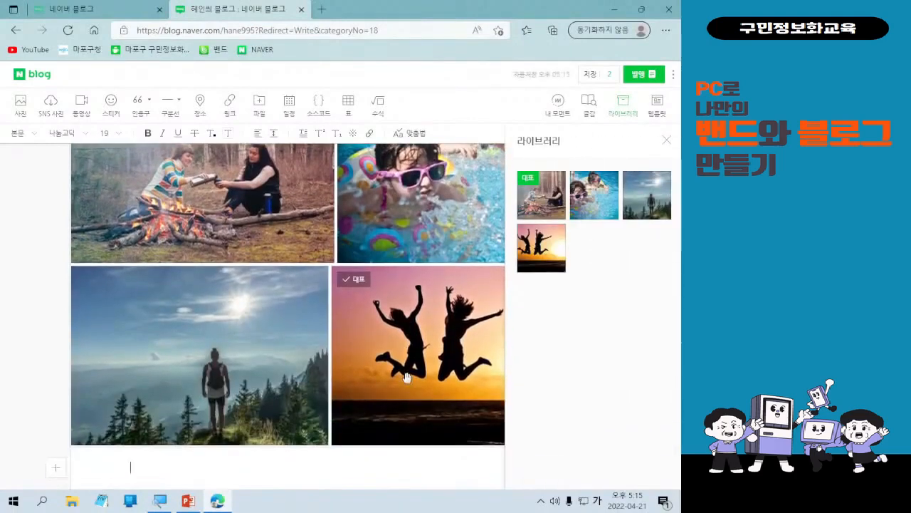
pyautogui.scroll(2, 407, 378)
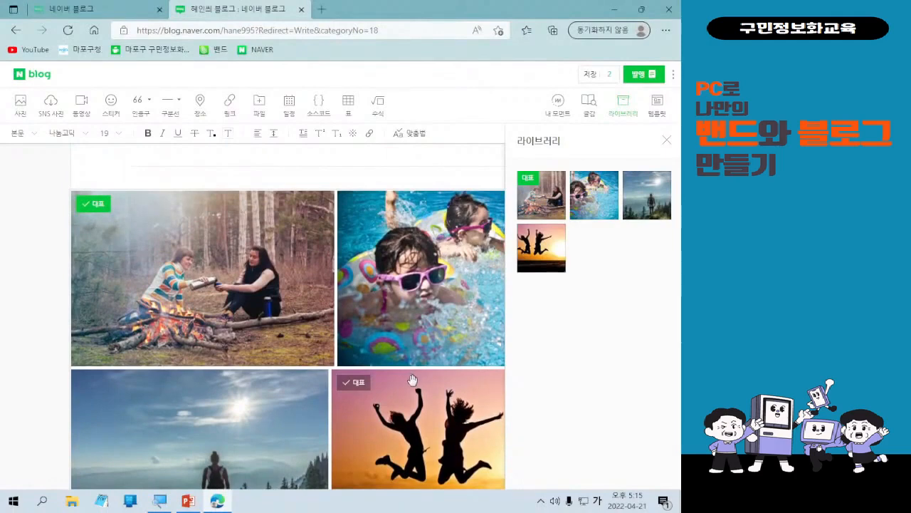
pyautogui.scroll(-1, 411, 379)
pyautogui.click(313, 280)
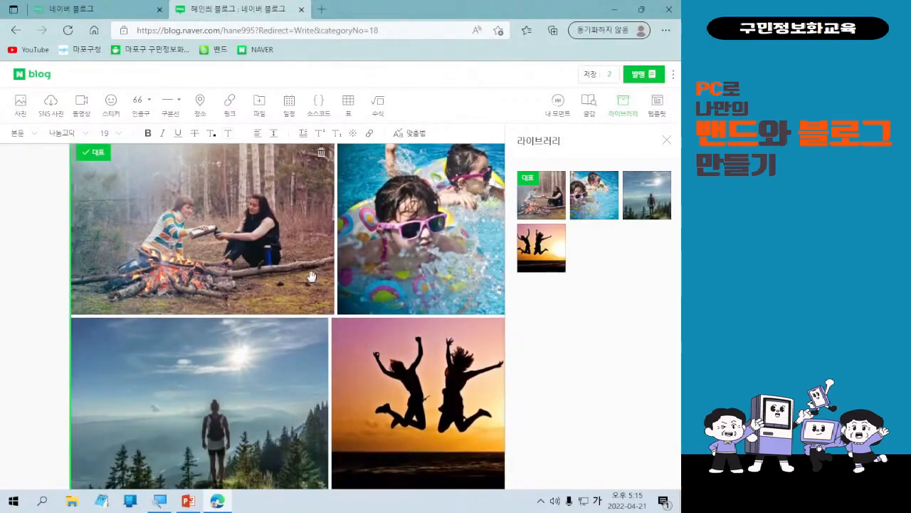
pyautogui.scroll(2, 262, 254)
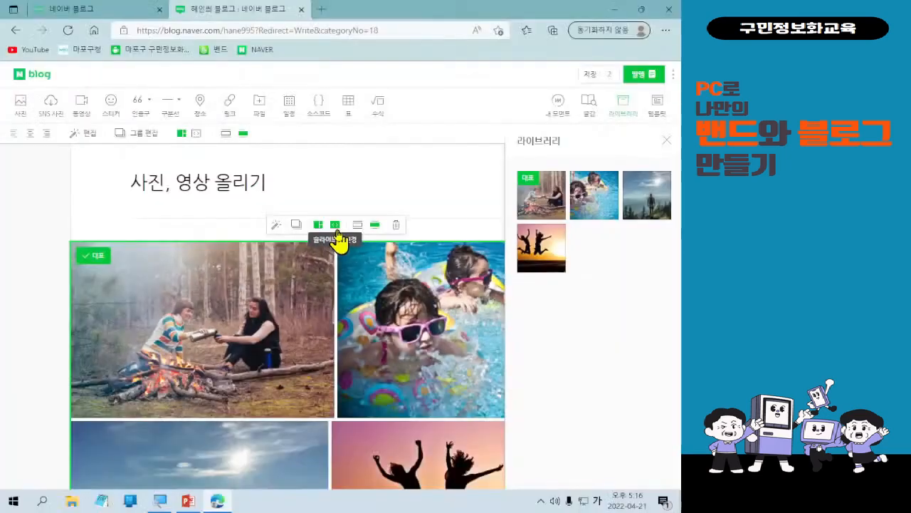
pyautogui.click(386, 232)
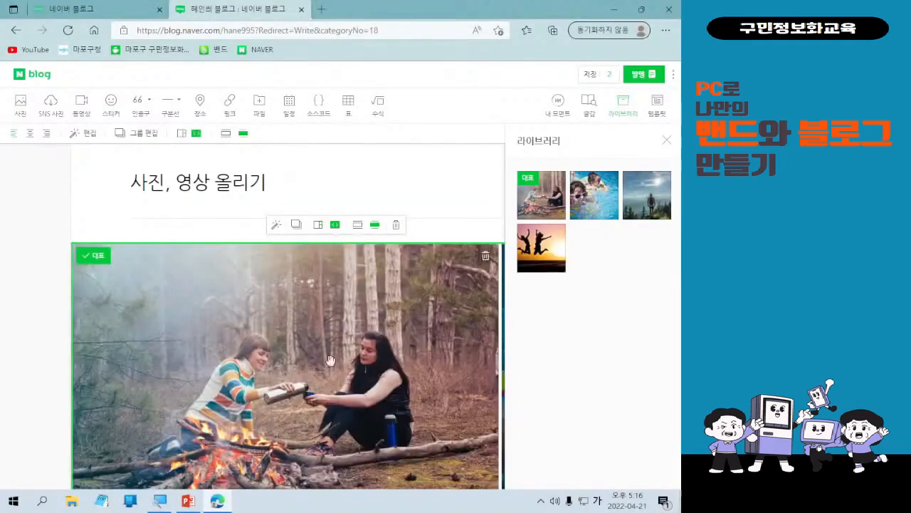
# Scroll through the slideshow photos with its scrollbar and close the library panel.
pyautogui.scroll(-1, 350, 350)
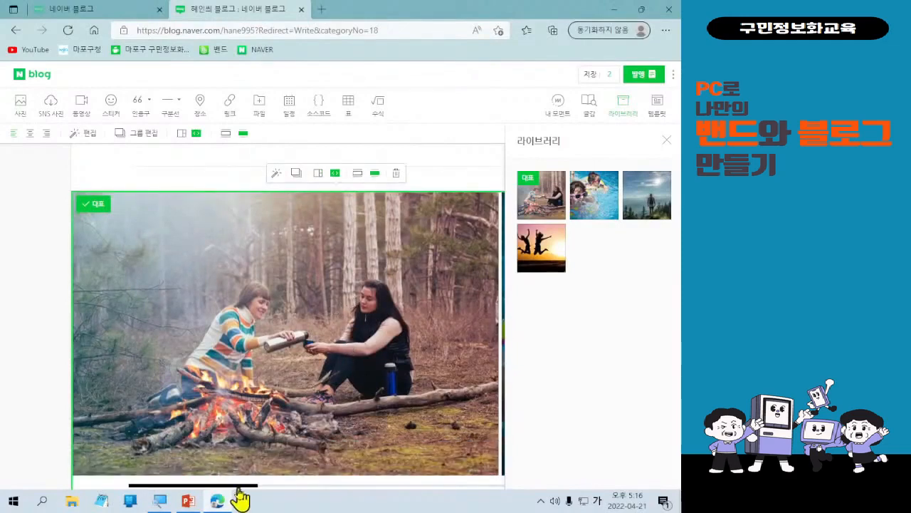
pyautogui.scroll(-1, 254, 472)
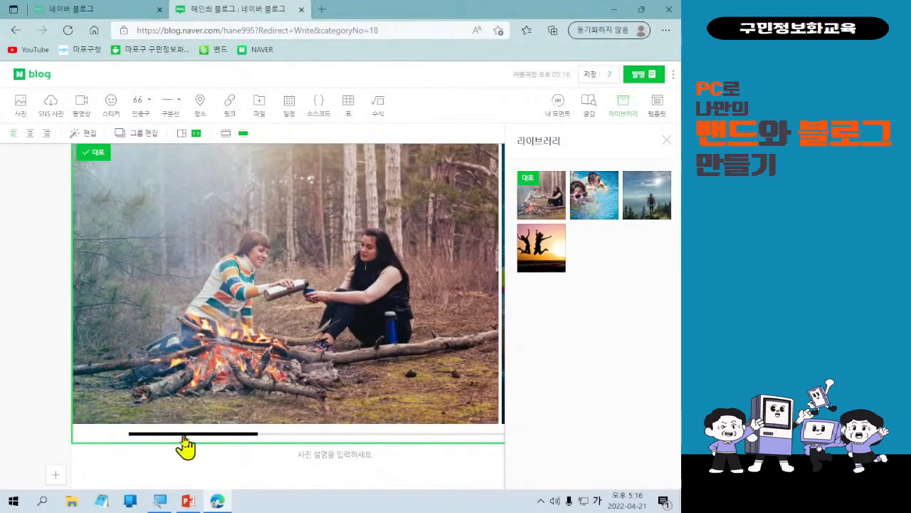
pyautogui.moveTo(183, 433)
pyautogui.mouseDown()
pyautogui.moveTo(230, 430)
pyautogui.moveTo(318, 393)
pyautogui.moveTo(431, 385)
pyautogui.moveTo(481, 368)
pyautogui.mouseUp()
pyautogui.scroll(-2, 230, 430)
pyautogui.scroll(3, 237, 403)
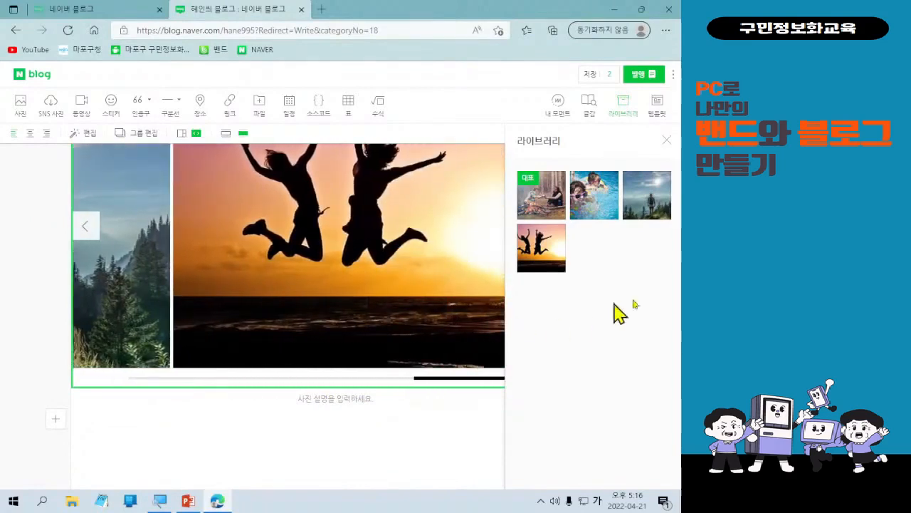
pyautogui.click(667, 140)
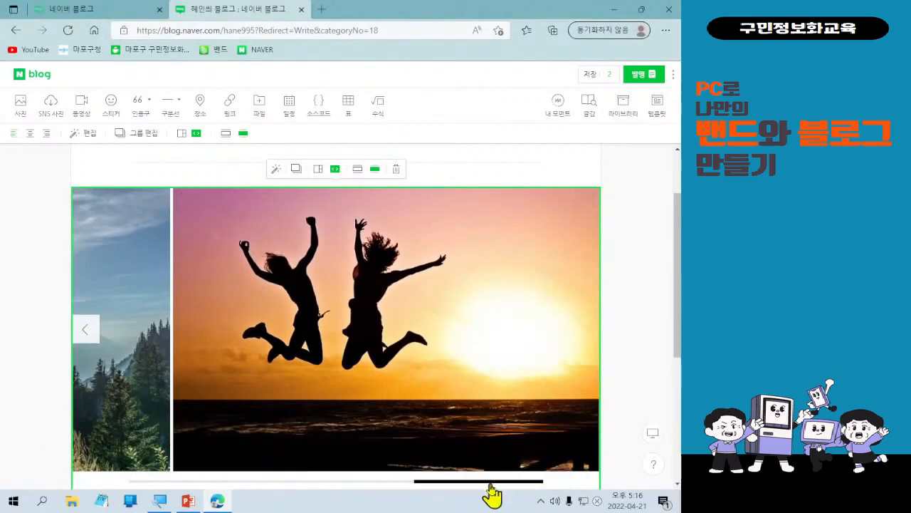
# Page through the slideshow photos with its previous and next arrows.
pyautogui.moveTo(489, 484); pyautogui.dragTo(132, 291)
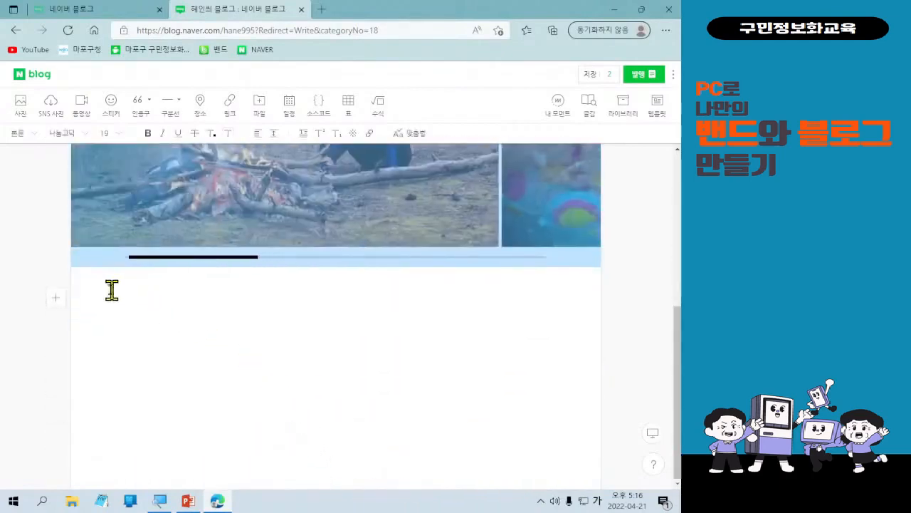
pyautogui.scroll(5, 413, 385)
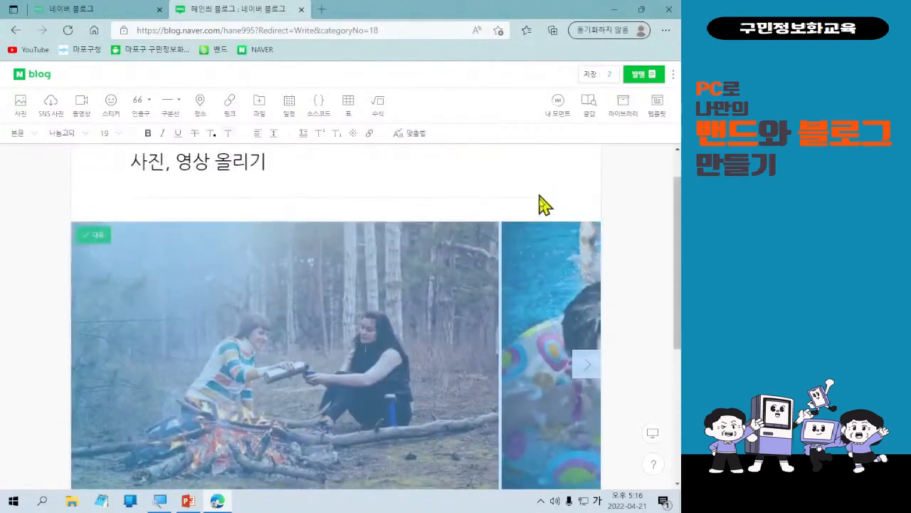
pyautogui.click(578, 208)
pyautogui.scroll(-1, 527, 327)
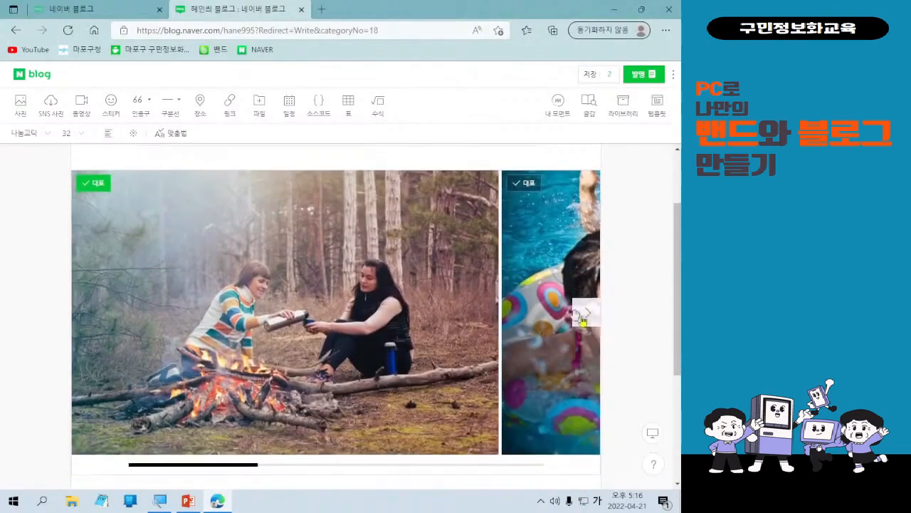
pyautogui.click(587, 320)
pyautogui.click(588, 324)
pyautogui.click(588, 324)
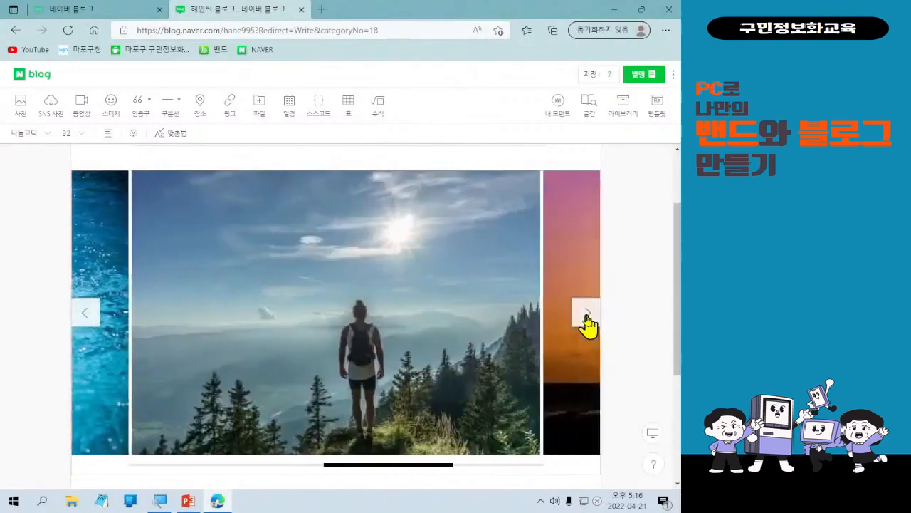
pyautogui.click(84, 312)
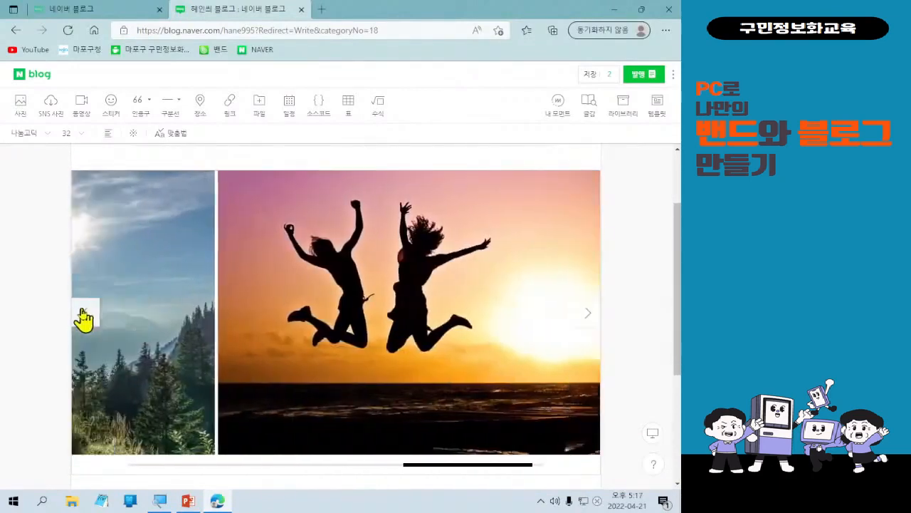
pyautogui.click(83, 313)
pyautogui.click(83, 314)
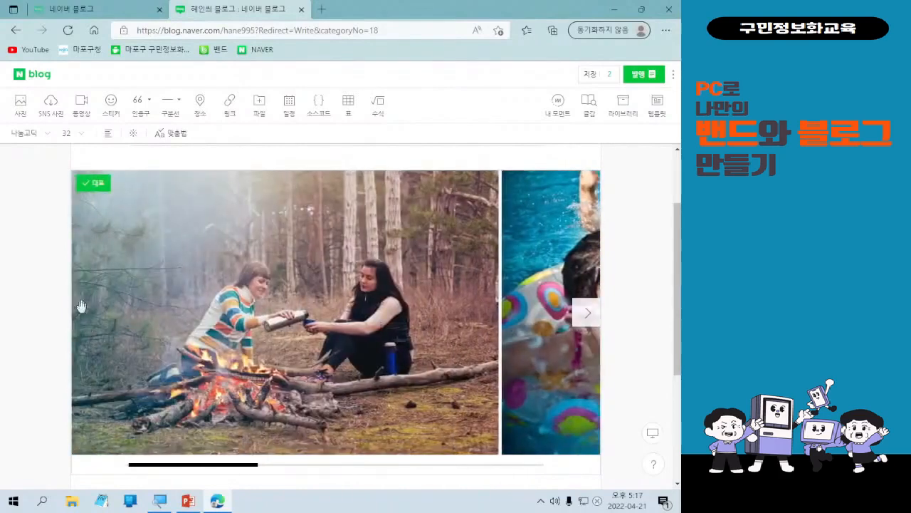
pyautogui.scroll(-1, 302, 342)
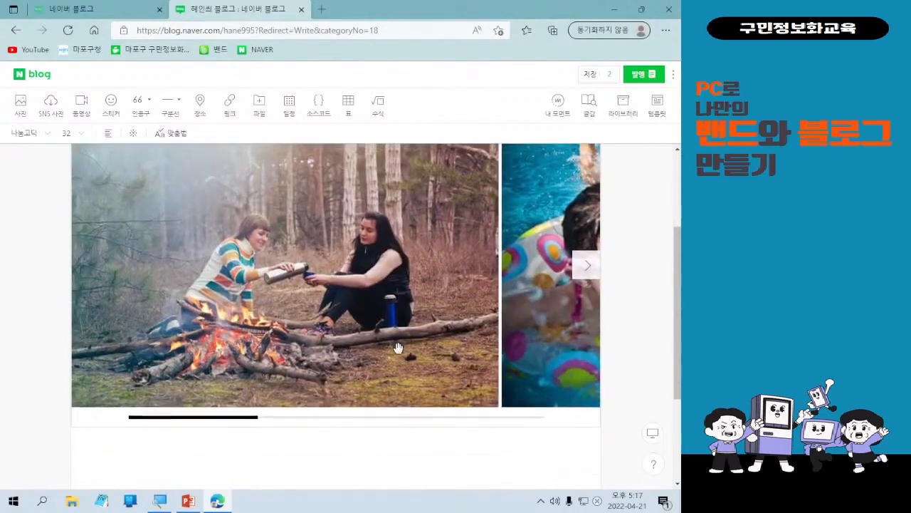
pyautogui.scroll(1, 427, 334)
pyautogui.click(589, 325)
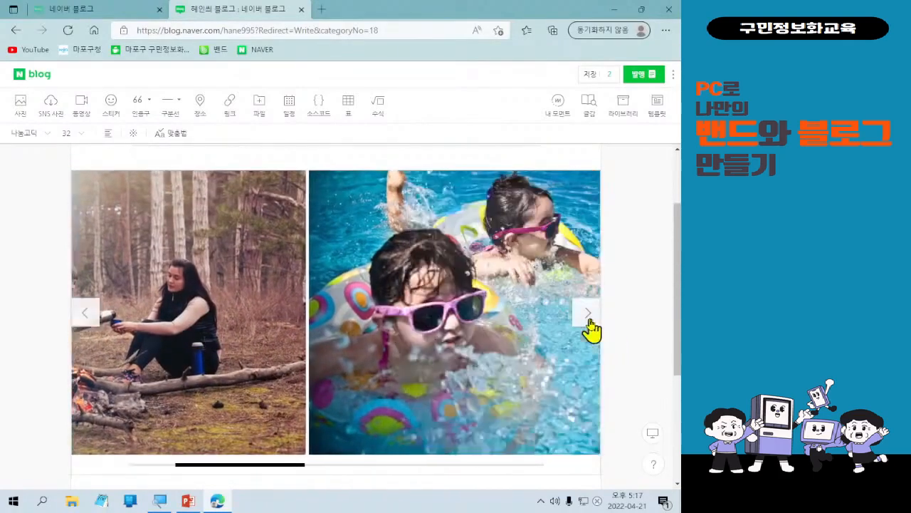
pyautogui.click(589, 325)
pyautogui.click(589, 320)
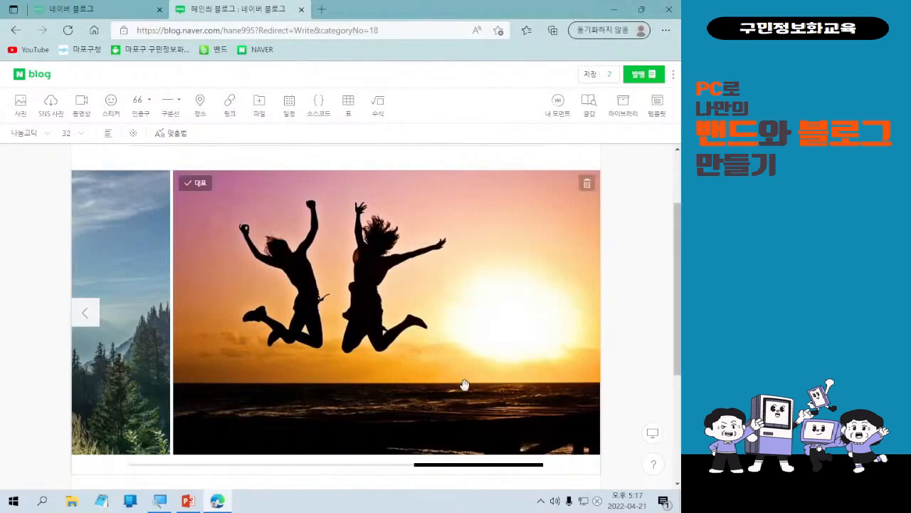
# Place the cursor on the empty line below the slideshow and open the video upload dialog.
pyautogui.scroll(-1, 463, 386)
pyautogui.scroll(-1, 462, 382)
pyautogui.click(368, 430)
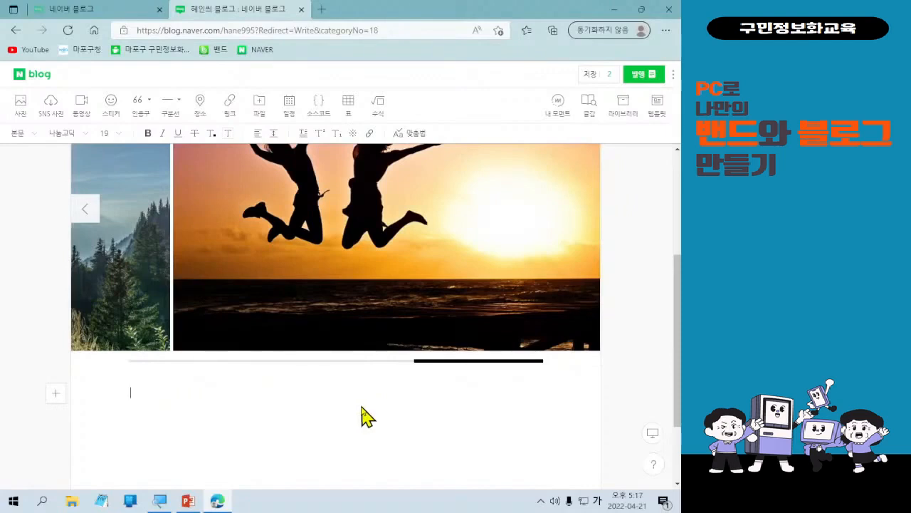
pyautogui.scroll(1, 363, 415)
pyautogui.scroll(-1, 356, 407)
pyautogui.scroll(-1, 316, 297)
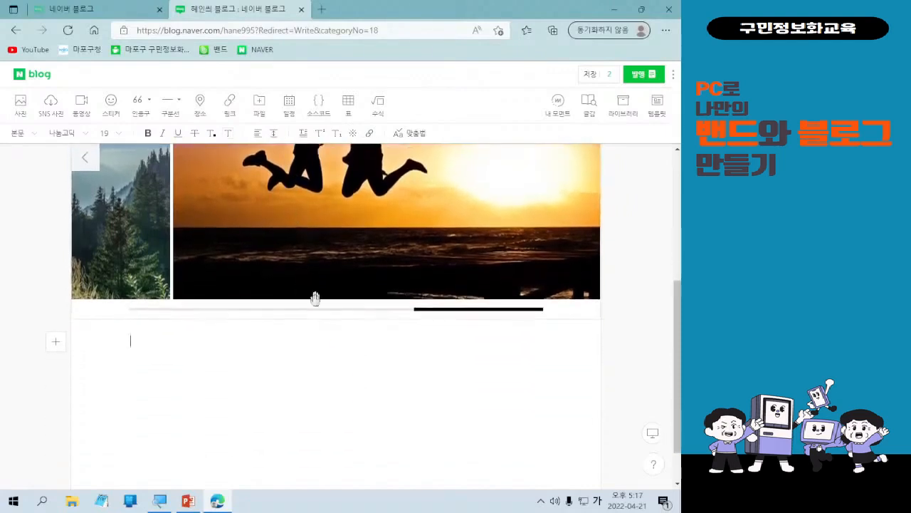
pyautogui.click(214, 342)
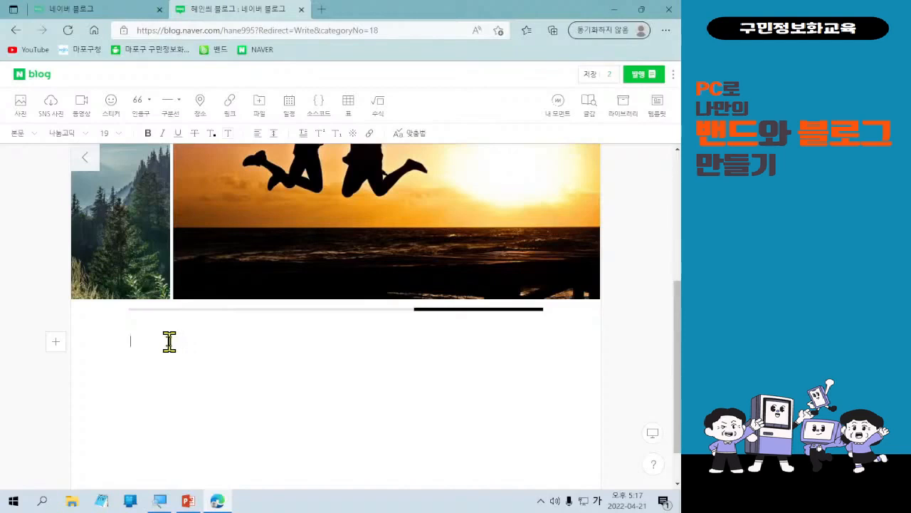
pyautogui.click(60, 346)
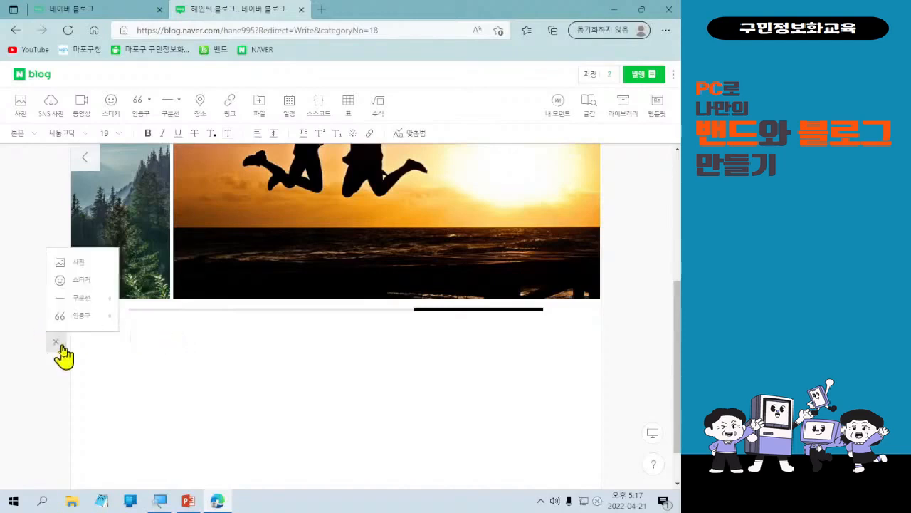
pyautogui.click(62, 350)
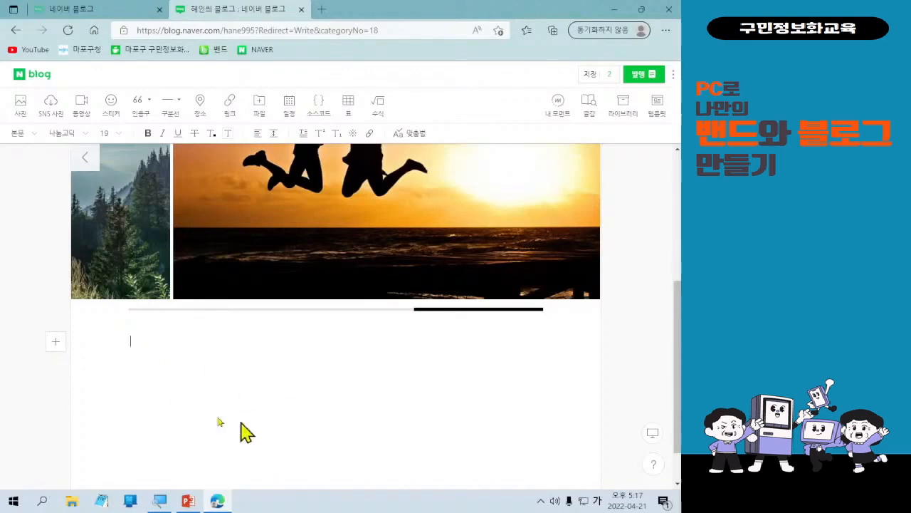
pyautogui.click(166, 356)
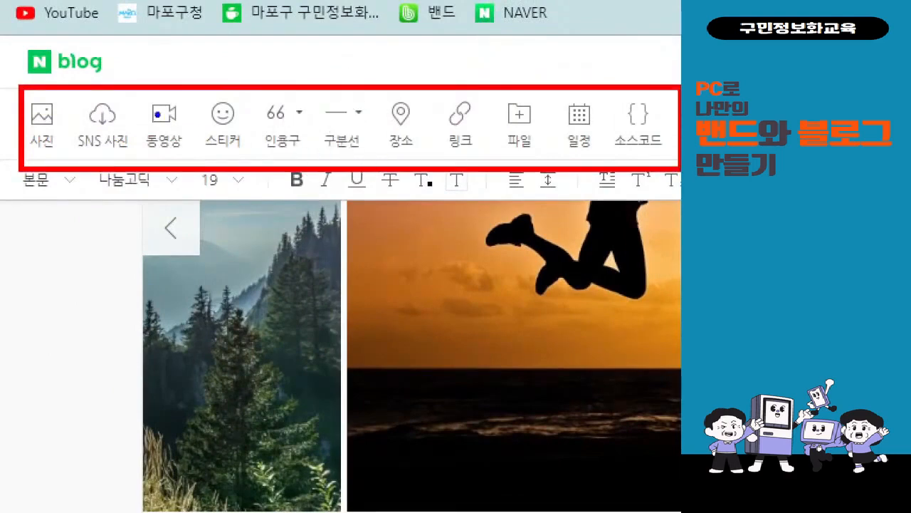
pyautogui.moveTo(140, 92)
pyautogui.mouseDown()
pyautogui.moveTo(193, 155)
pyautogui.moveTo(159, 195)
pyautogui.moveTo(159, 288)
pyautogui.mouseUp()
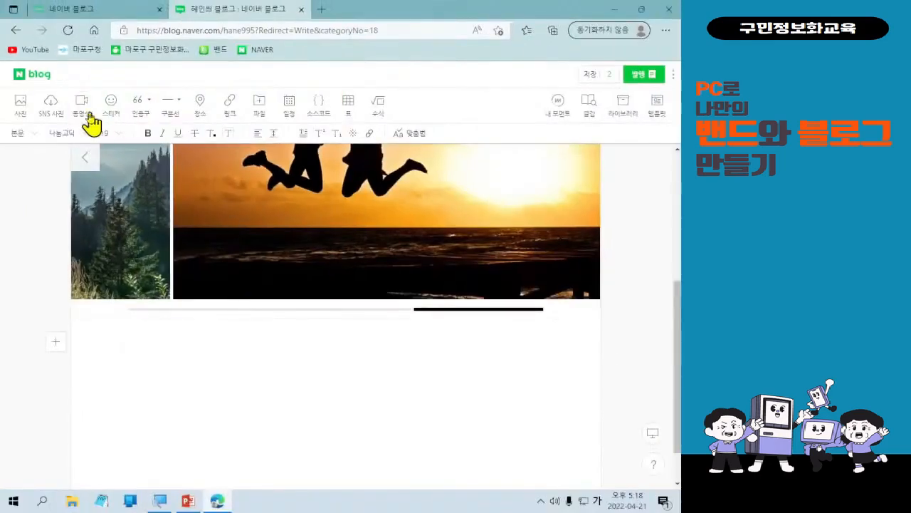
pyautogui.click(81, 106)
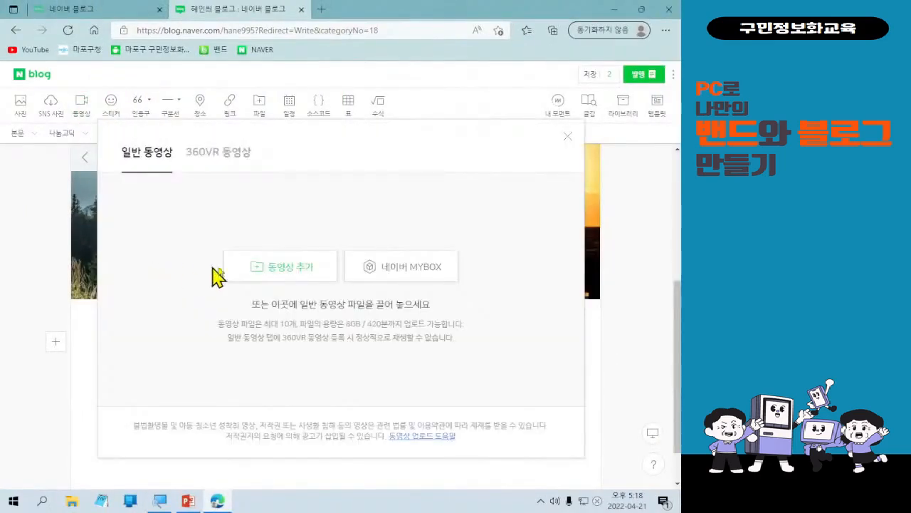
# Compare the 360VR 동영상 and 일반 동영상 upload tabs, ending on 일반 동영상.
pyautogui.click(238, 163)
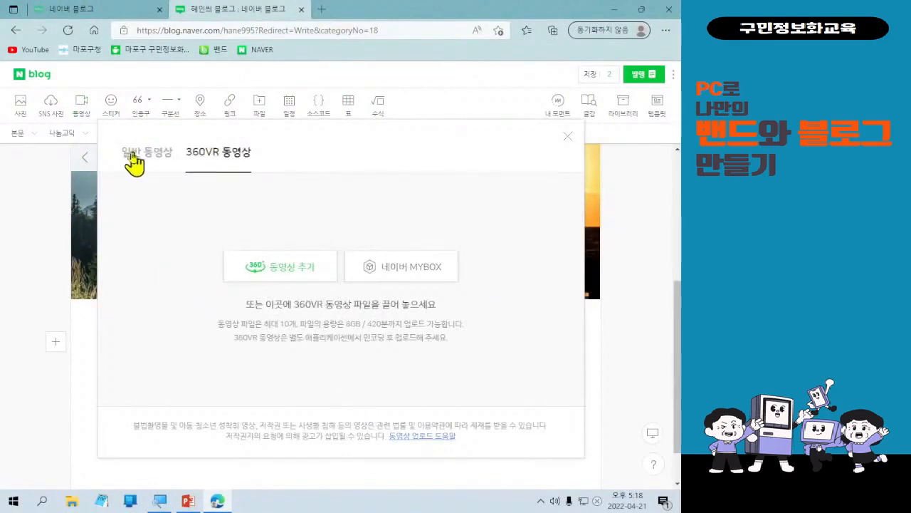
pyautogui.click(144, 162)
pyautogui.click(210, 156)
pyautogui.click(165, 167)
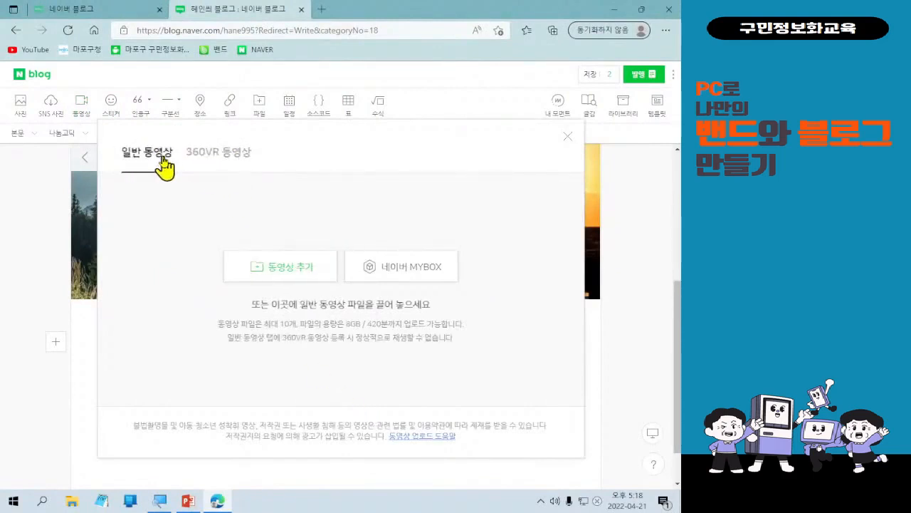
pyautogui.click(211, 159)
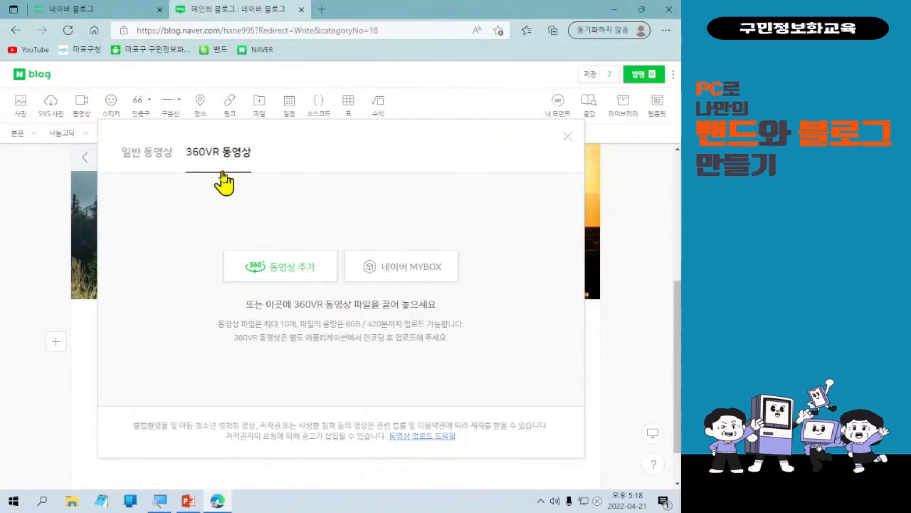
pyautogui.click(128, 172)
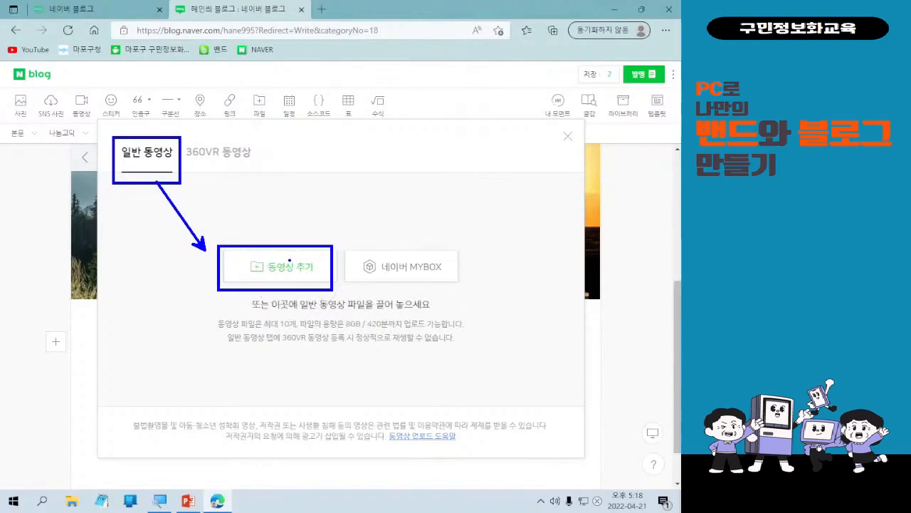
# Add the video file from the 다운로드 folder as a regular video.
pyautogui.click(292, 267)
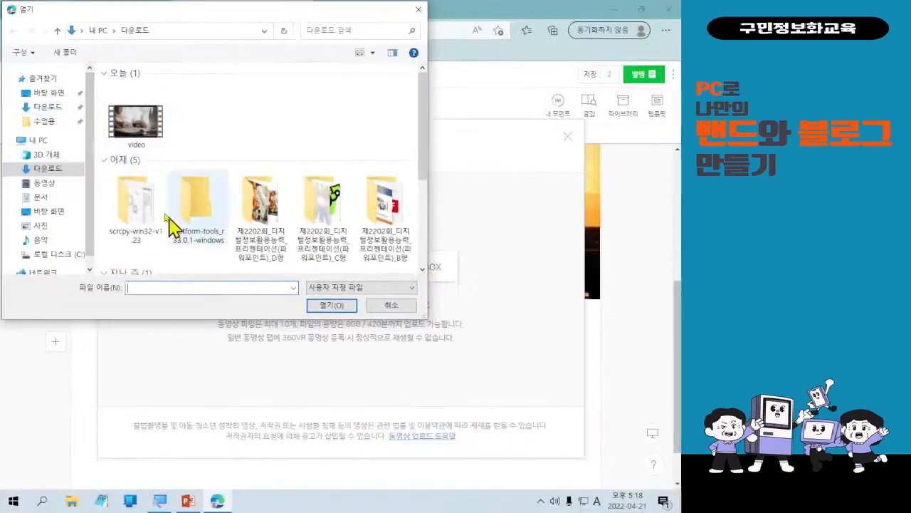
pyautogui.click(273, 226)
pyautogui.doubleClick(135, 142)
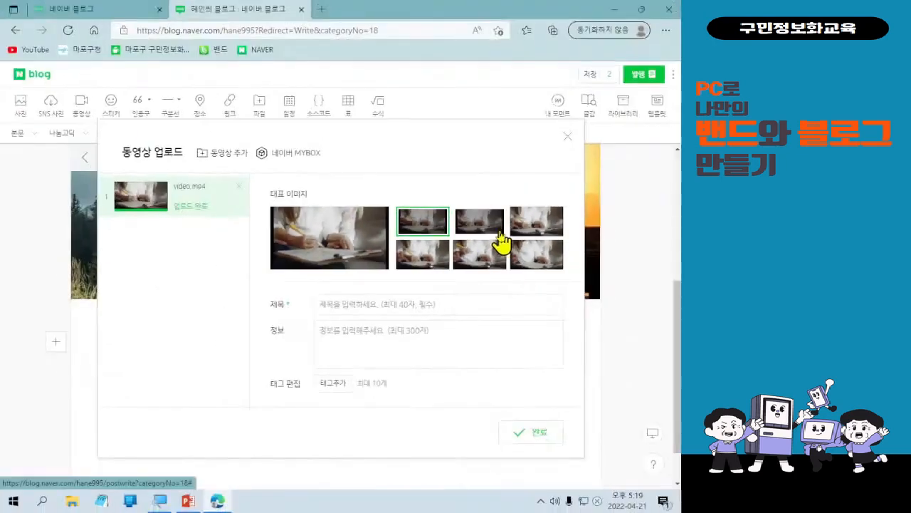
# Pick the first frame as the video's representative image and title the video 블로그 영상 올리기.
pyautogui.click(524, 183)
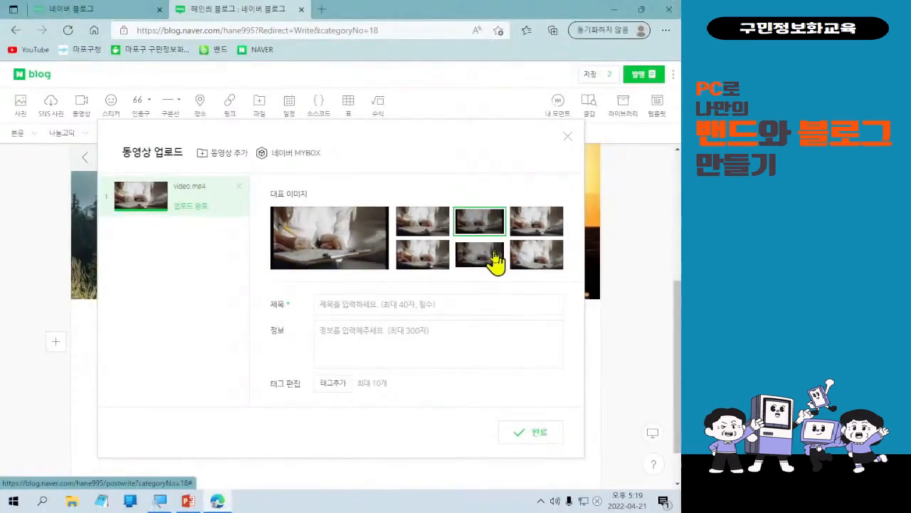
pyautogui.click(413, 231)
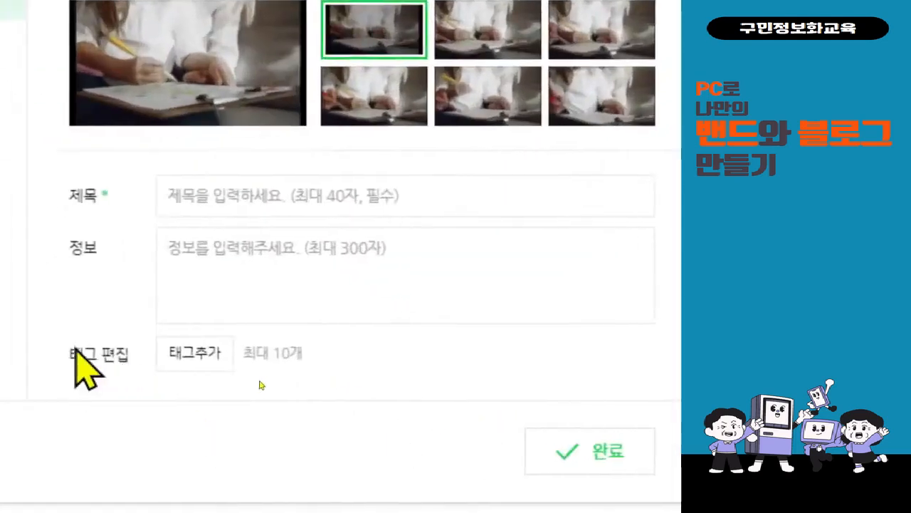
pyautogui.click(283, 205)
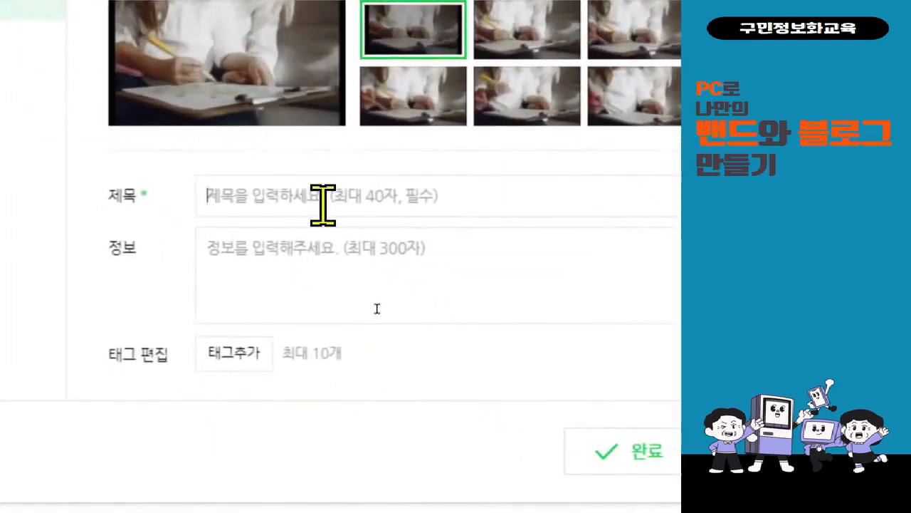
pyautogui.write('블로그 영ㅅ')
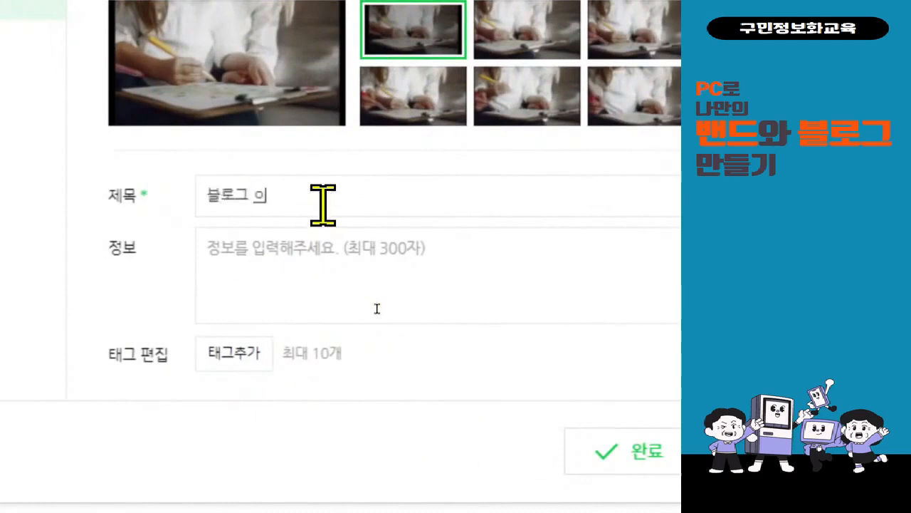
pyautogui.write('상 올리기')
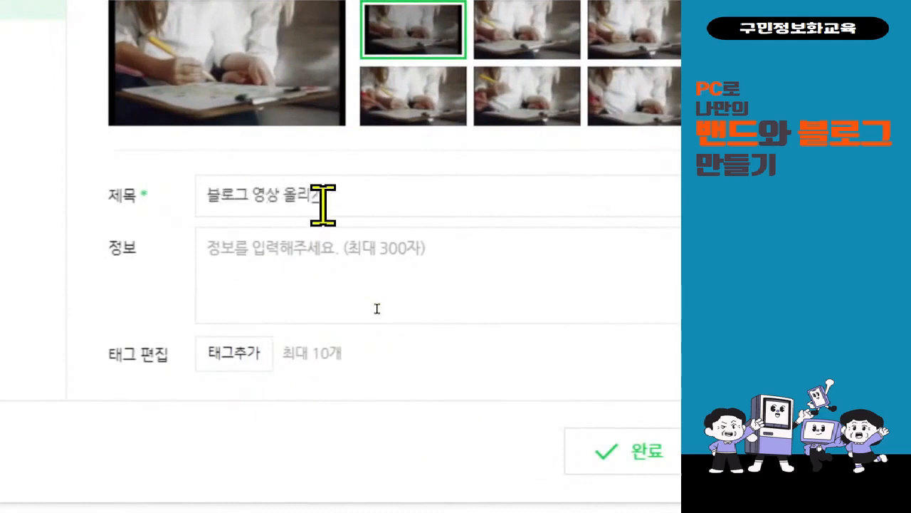
# Enter 올리기 연습 as the video's description and finish the video upload.
pyautogui.click(314, 248)
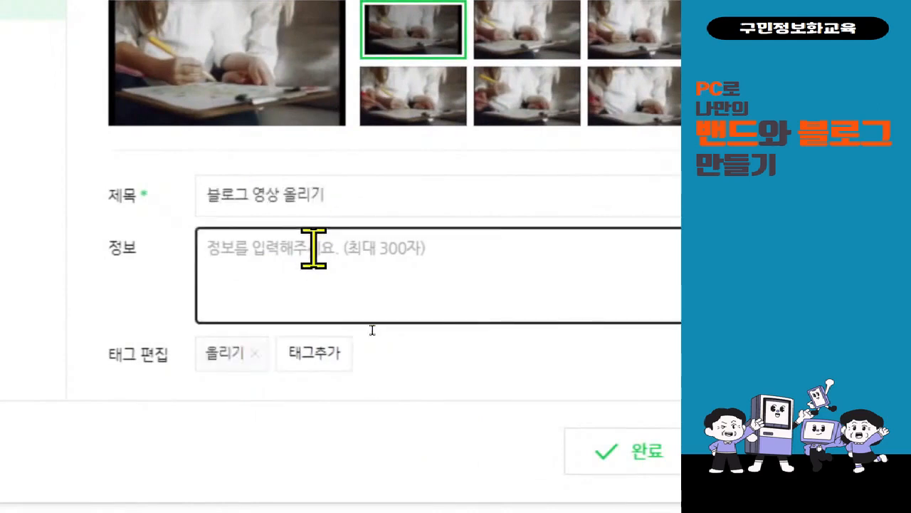
pyautogui.write('올리기 연습')
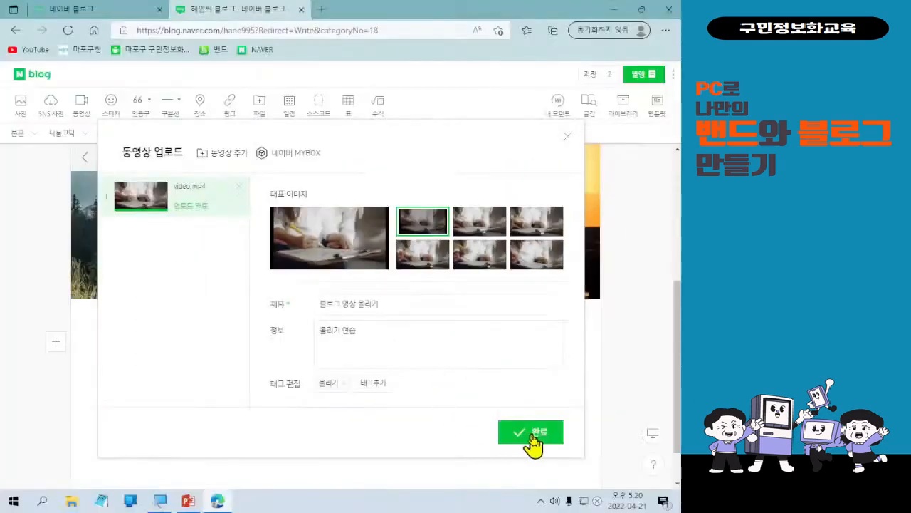
pyautogui.click(527, 397)
# Attach the 5월 교육 안내 file from the desktop on the empty line below the video.
pyautogui.scroll(2, 311, 431)
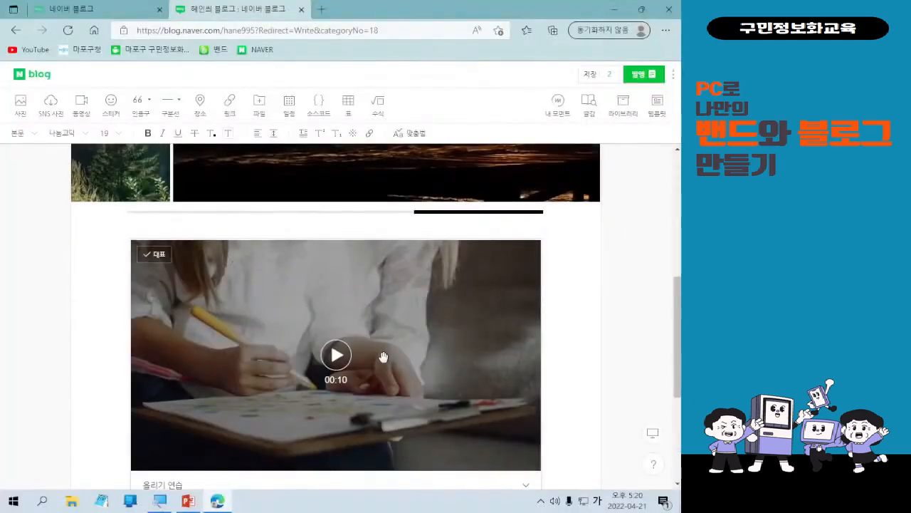
pyautogui.scroll(-1, 354, 377)
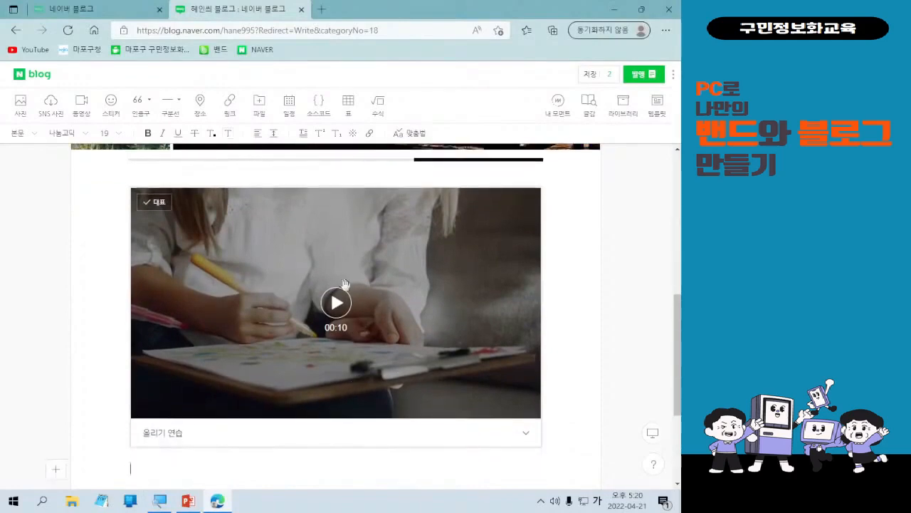
pyautogui.scroll(-2, 344, 284)
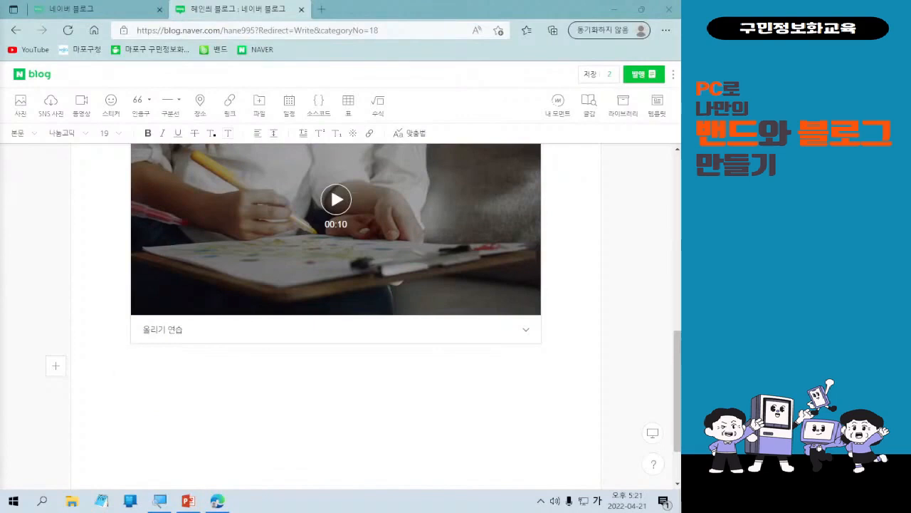
pyautogui.click(307, 383)
pyautogui.click(308, 383)
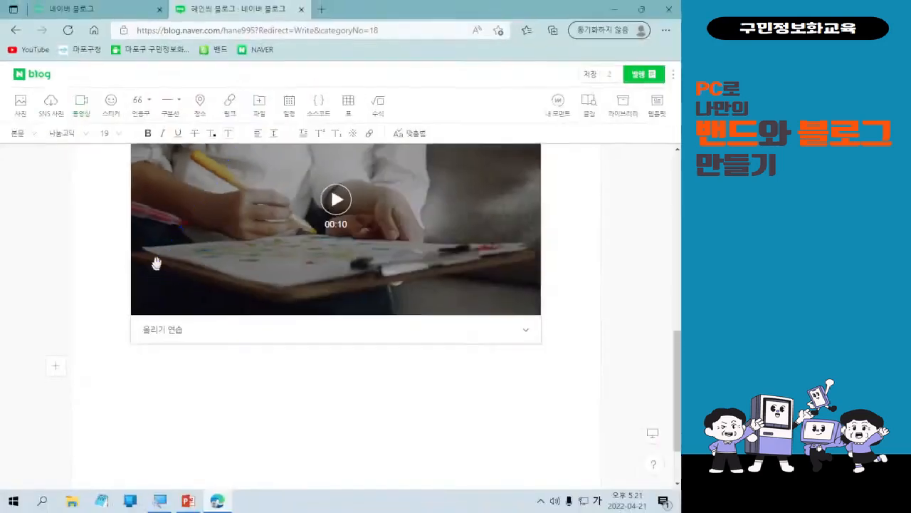
pyautogui.click(507, 118)
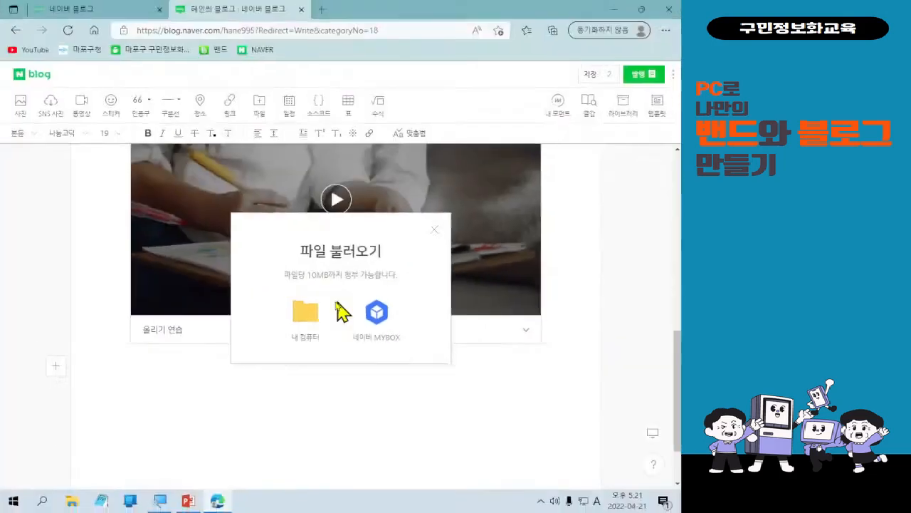
pyautogui.click(237, 285)
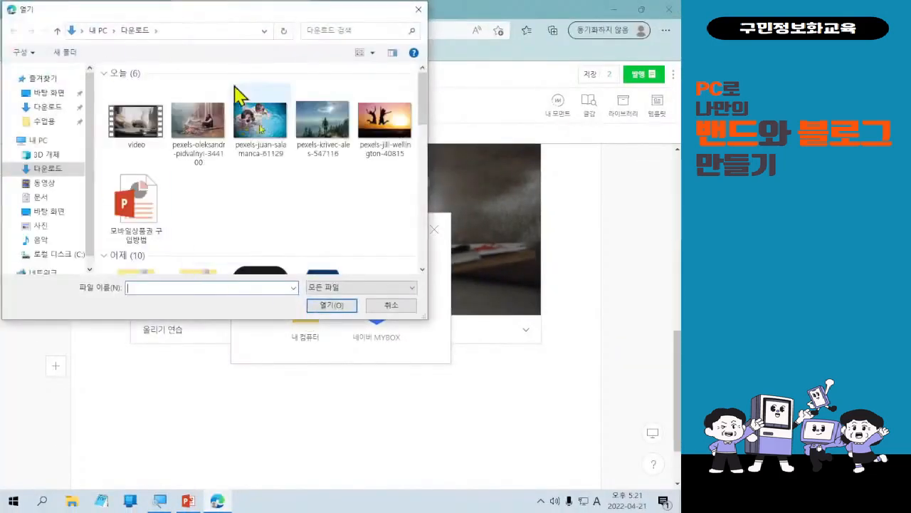
pyautogui.click(49, 213)
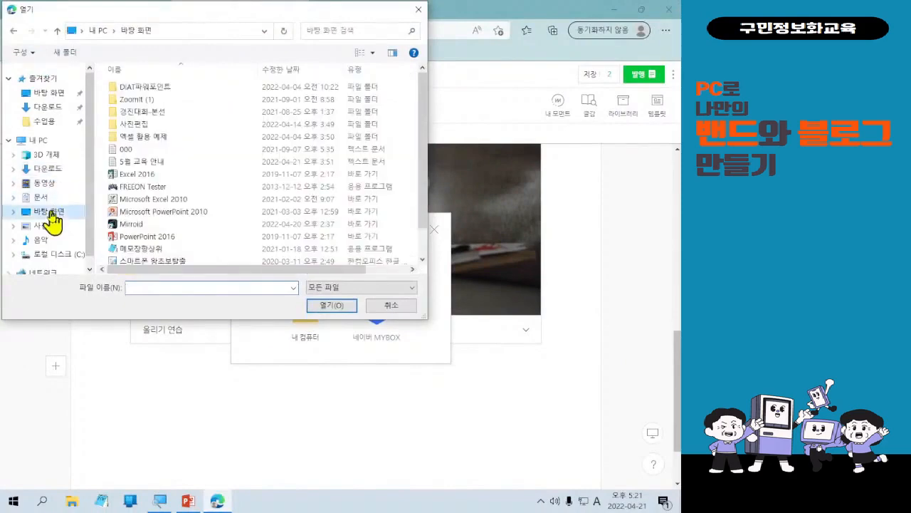
pyautogui.click(171, 162)
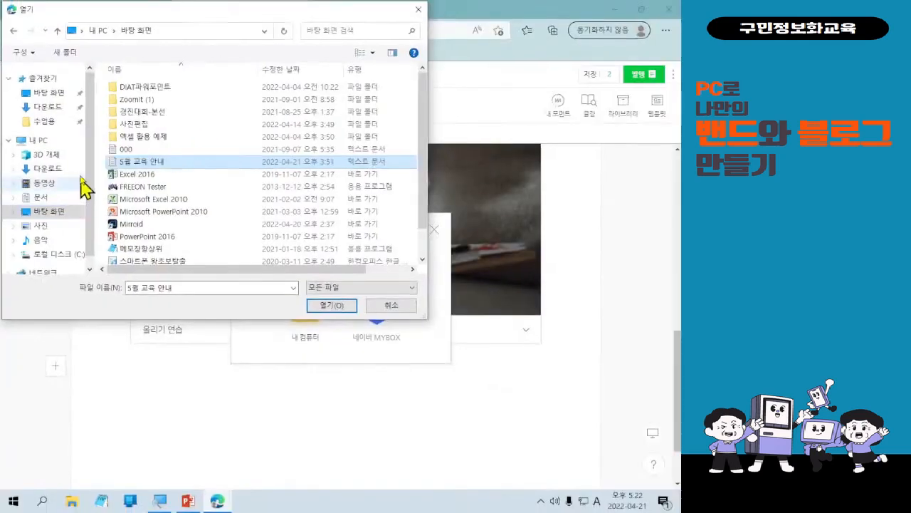
pyautogui.doubleClick(122, 163)
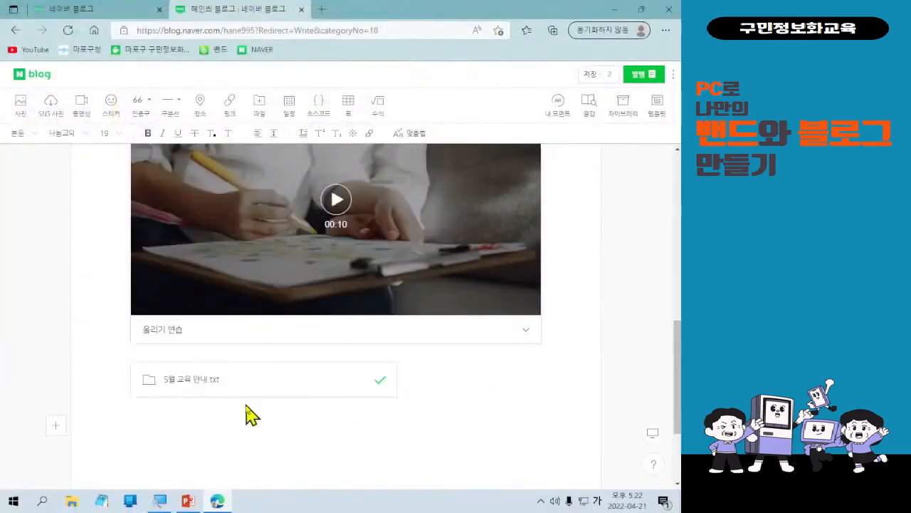
pyautogui.click(256, 108)
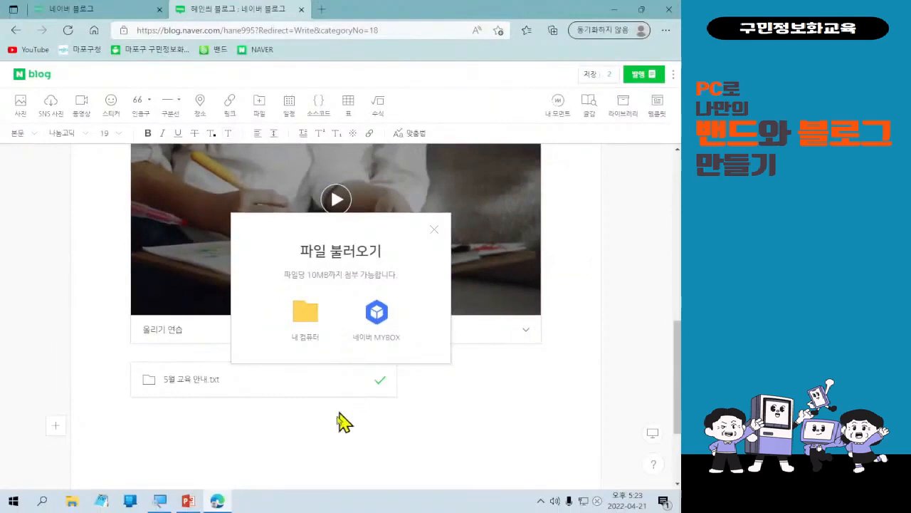
pyautogui.click(435, 229)
pyautogui.click(79, 113)
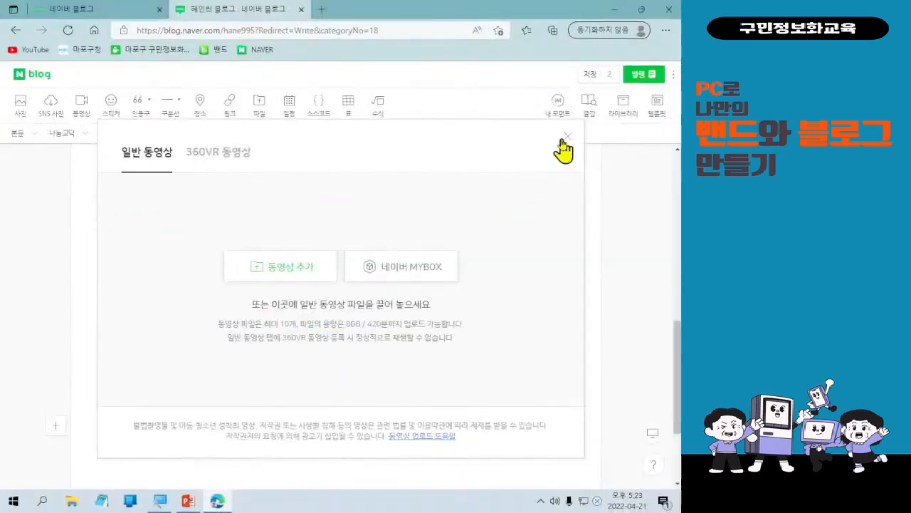
pyautogui.click(566, 137)
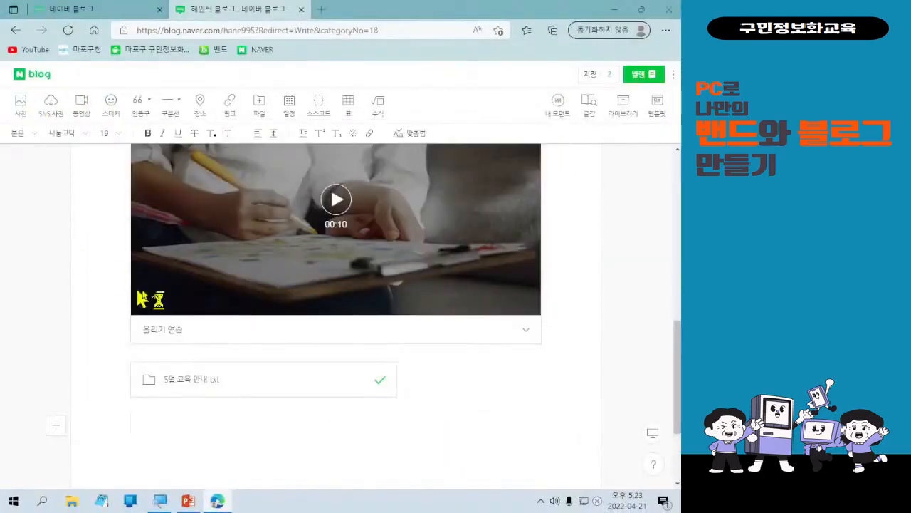
# Open the publish settings and set the post's category to 사진 연습.
pyautogui.click(393, 304)
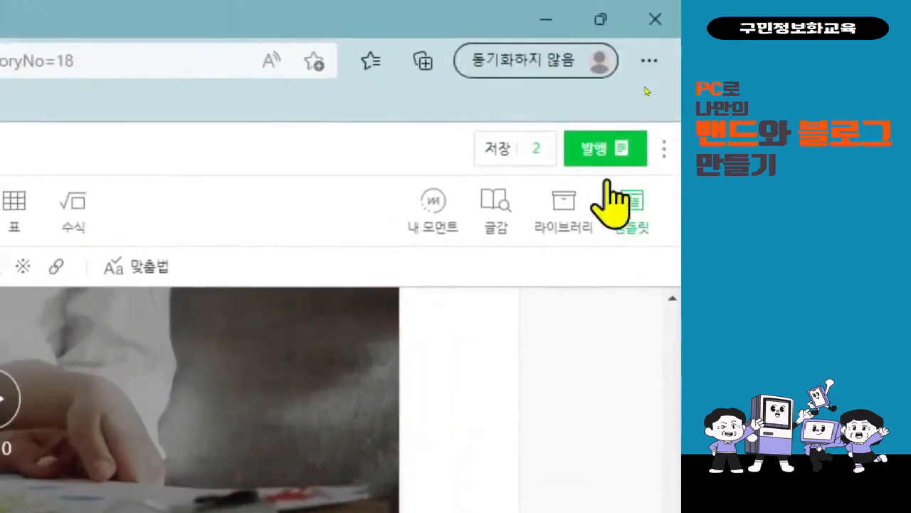
pyautogui.click(609, 158)
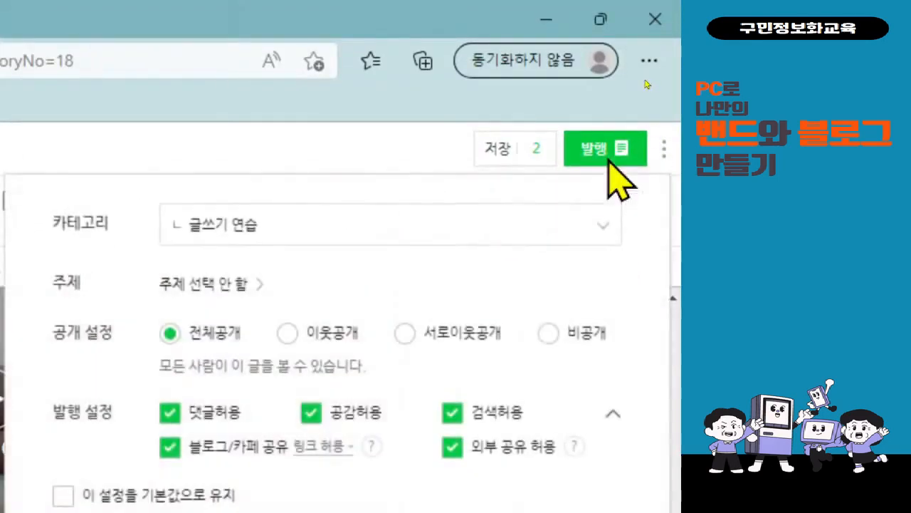
pyautogui.click(303, 230)
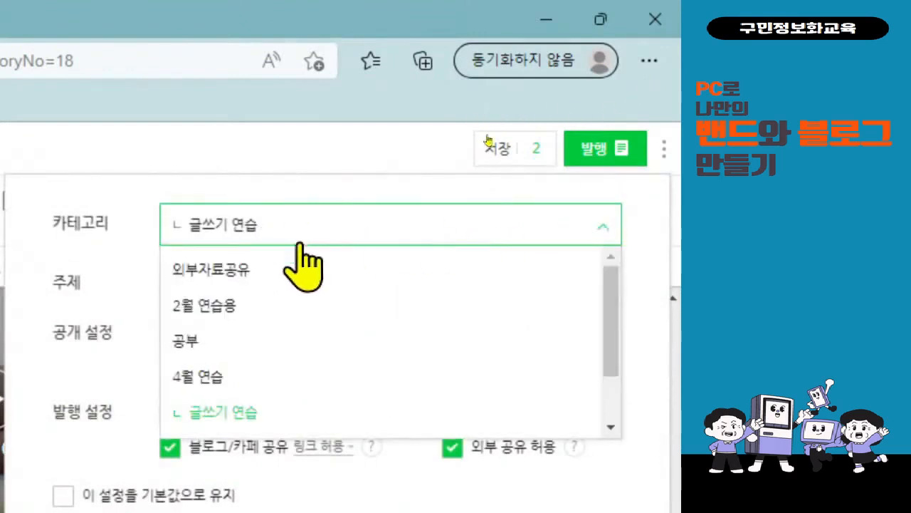
pyautogui.scroll(-1, 308, 413)
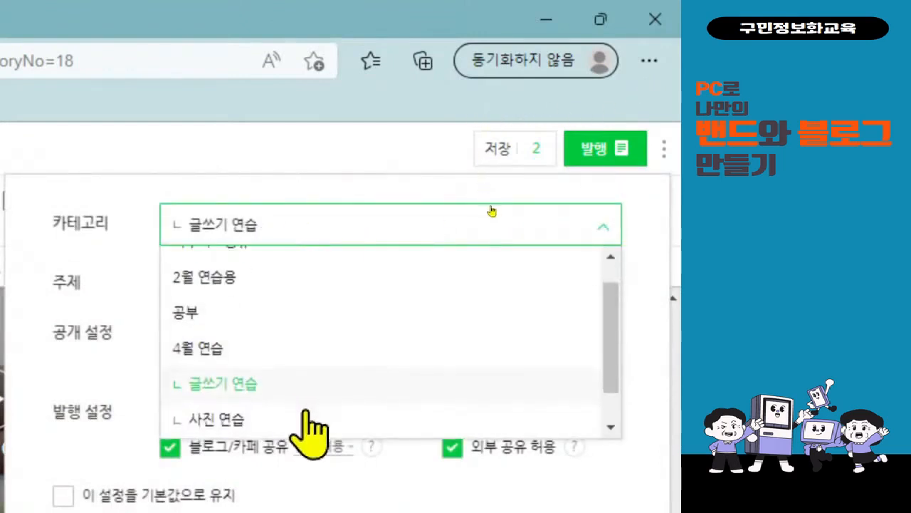
pyautogui.click(268, 413)
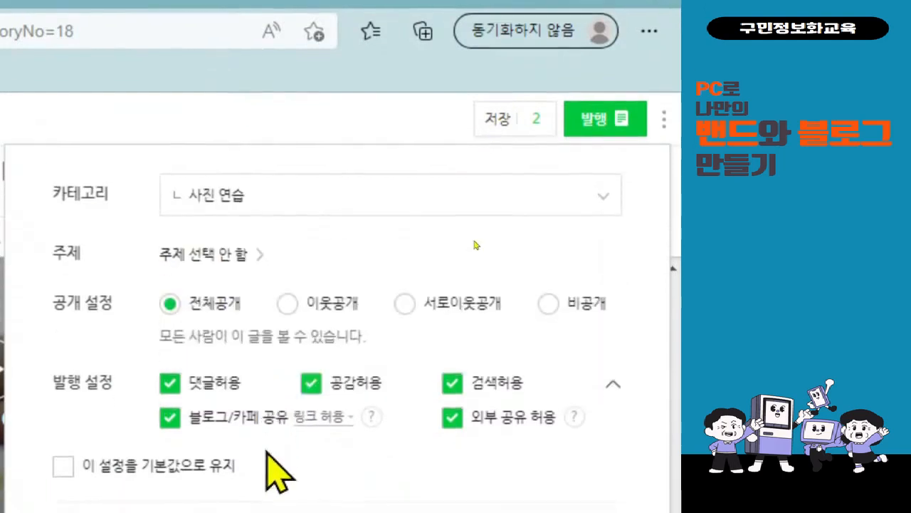
# Set the post's topic to 일상·생각 and publish the post.
pyautogui.click(239, 257)
pyautogui.click(226, 358)
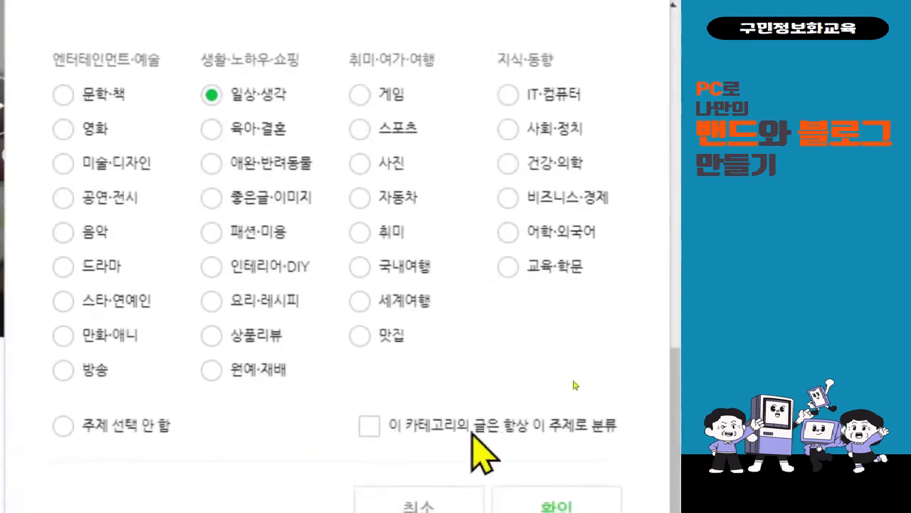
pyautogui.click(546, 499)
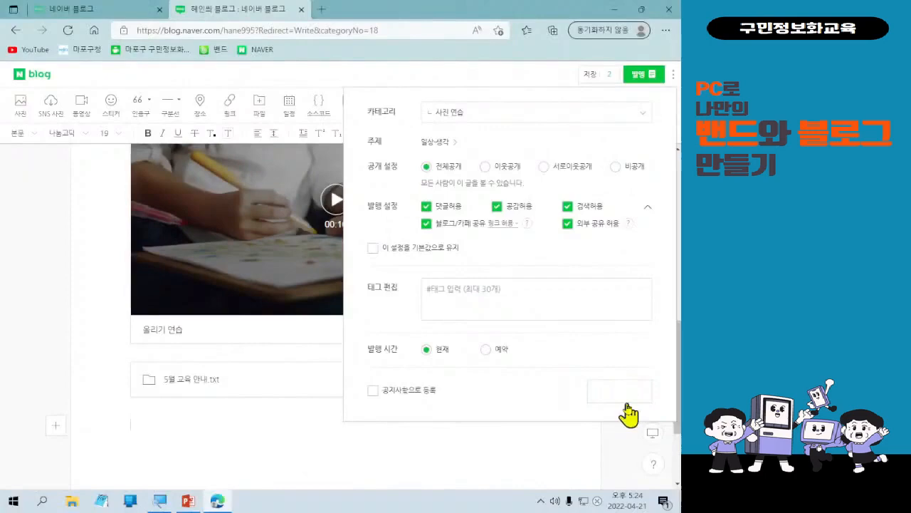
pyautogui.click(625, 403)
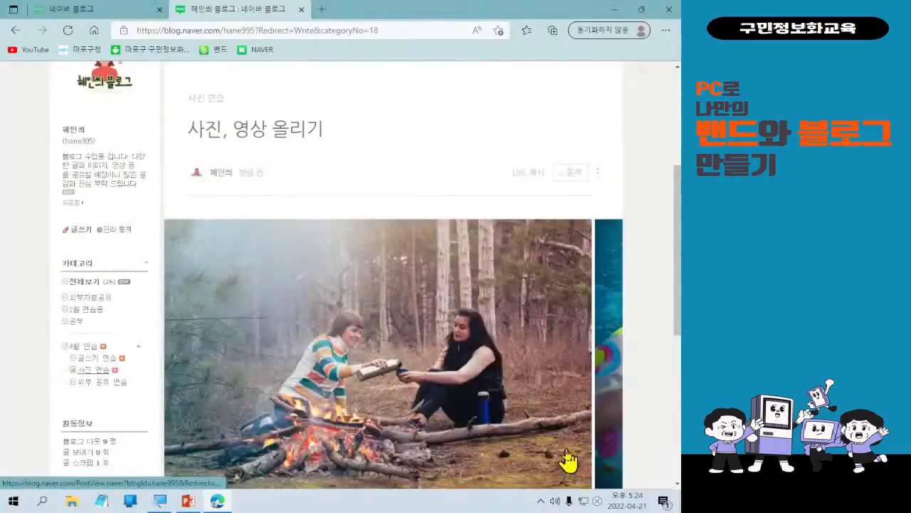
# Review the published post, paging through the slideshow, playing the video and checking the attachment.
pyautogui.scroll(-3, 582, 437)
pyautogui.scroll(4, 584, 433)
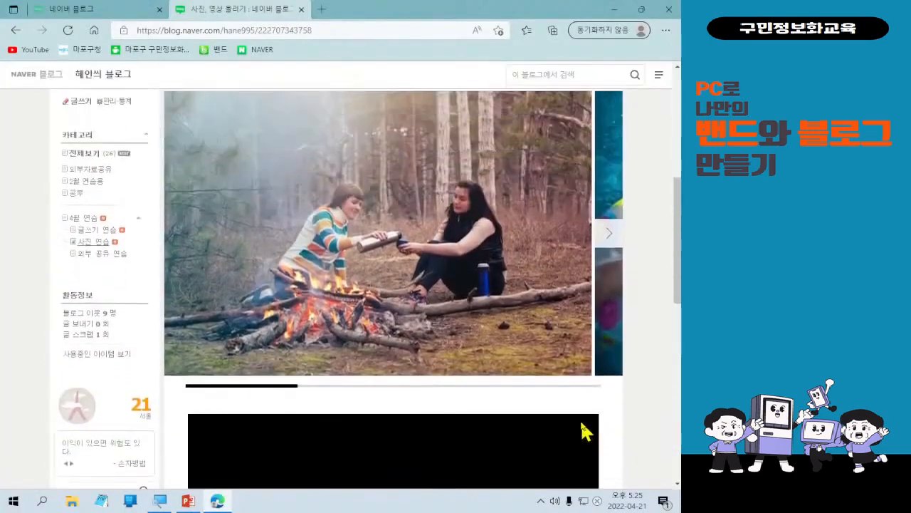
pyautogui.scroll(-1, 554, 413)
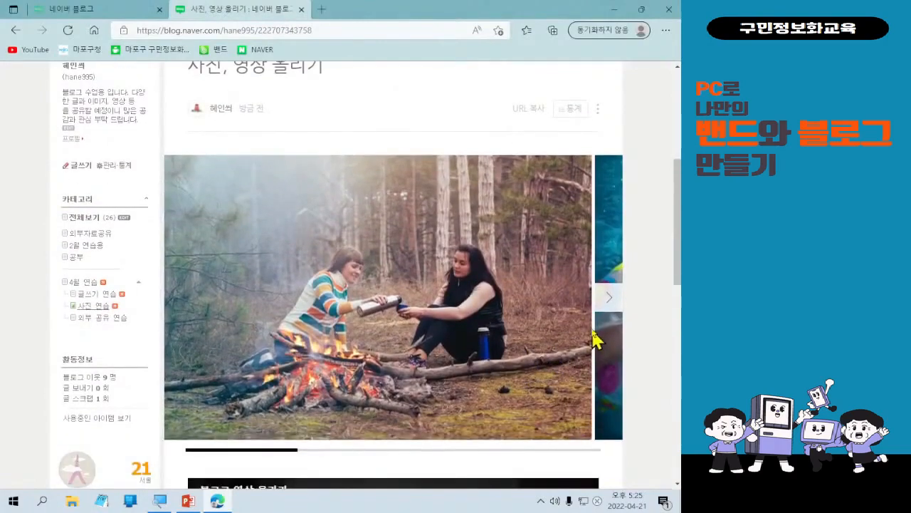
pyautogui.click(605, 306)
pyautogui.click(605, 306)
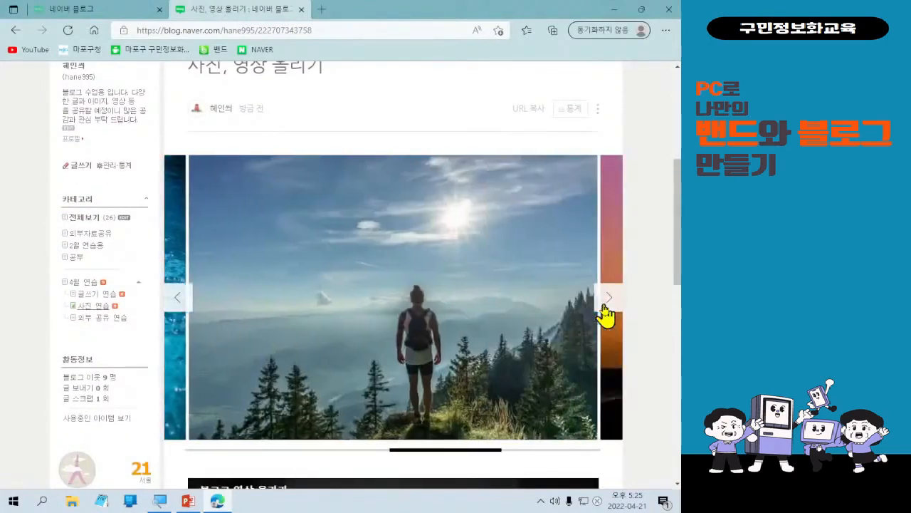
pyautogui.click(605, 306)
pyautogui.scroll(-4, 597, 406)
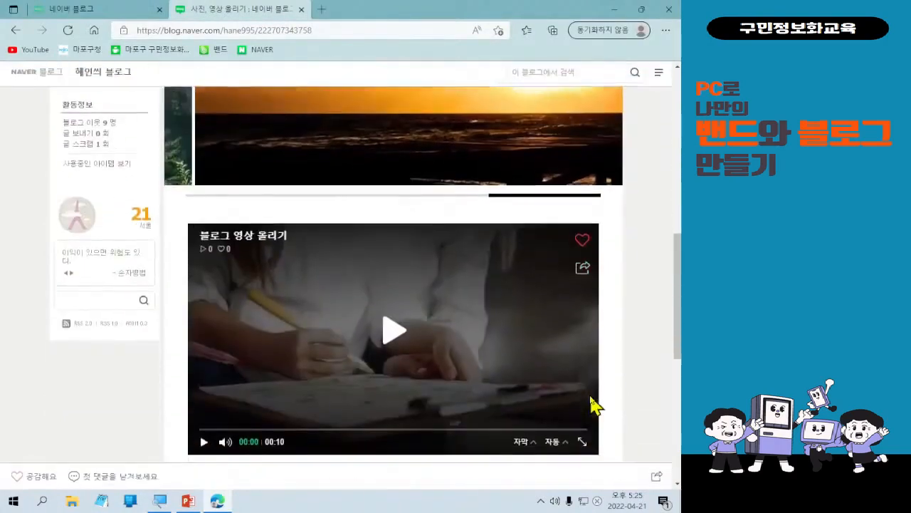
pyautogui.click(394, 332)
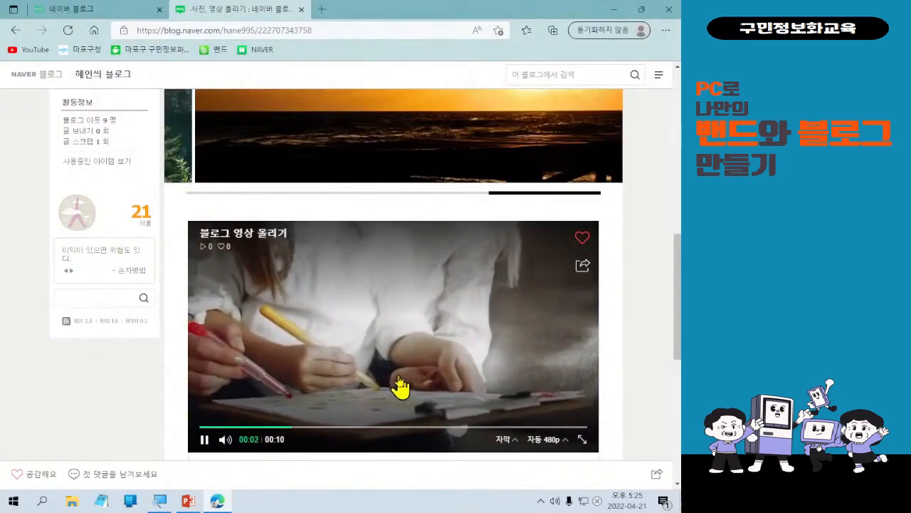
pyautogui.scroll(-3, 401, 387)
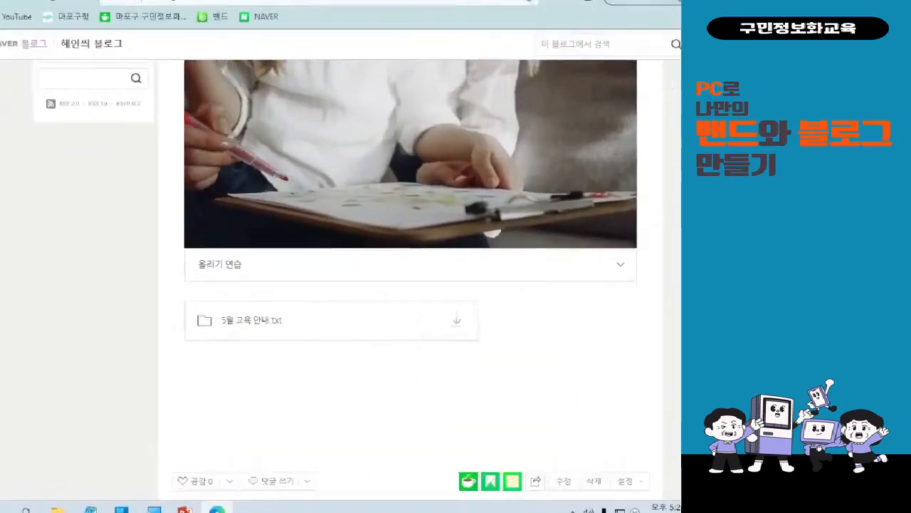